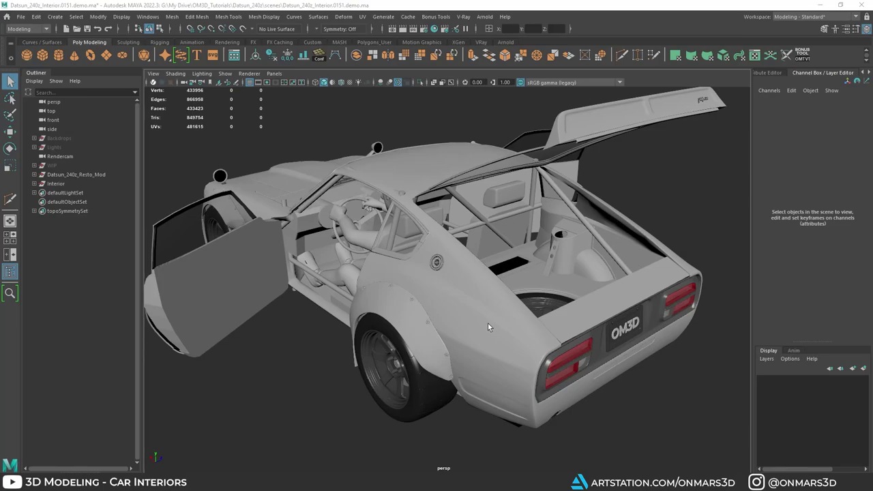
Examine the car's rear and the trunk area with its spare wheel through the open hatch.
left_click_drag(628, 331, 534, 328, "alt")
right_click_drag(480, 262, 492, 356, "alt")
middle_click_drag(491, 356, 484, 340, "alt")
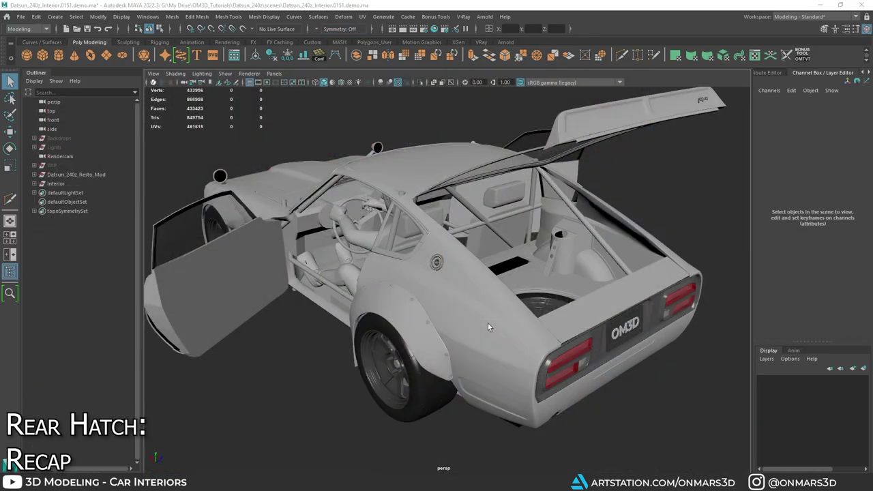
left_click_drag(579, 328, 532, 327, "alt")
right_click_drag(532, 328, 491, 356, "alt")
middle_click_drag(496, 355, 470, 334, "alt")
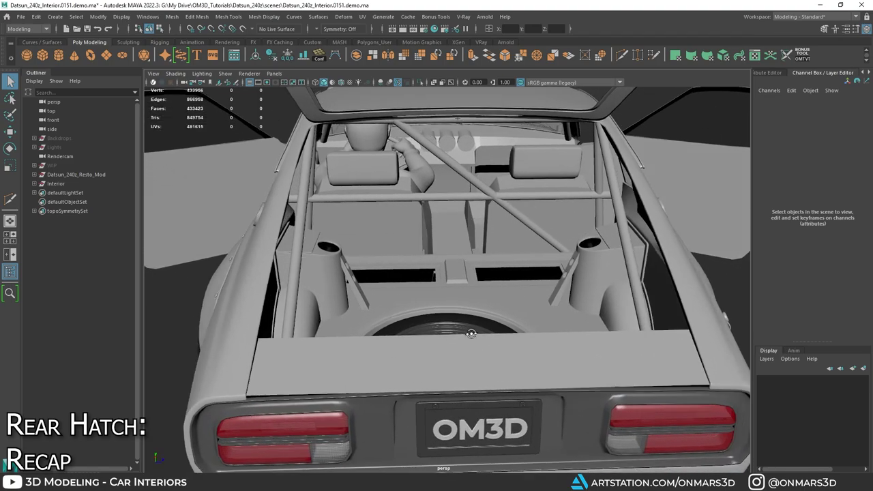
right_click_drag(470, 333, 468, 344, "alt")
left_click_drag(468, 344, 423, 345, "alt")
middle_click_drag(423, 345, 448, 336, "alt")
left_click_drag(447, 336, 438, 347, "alt")
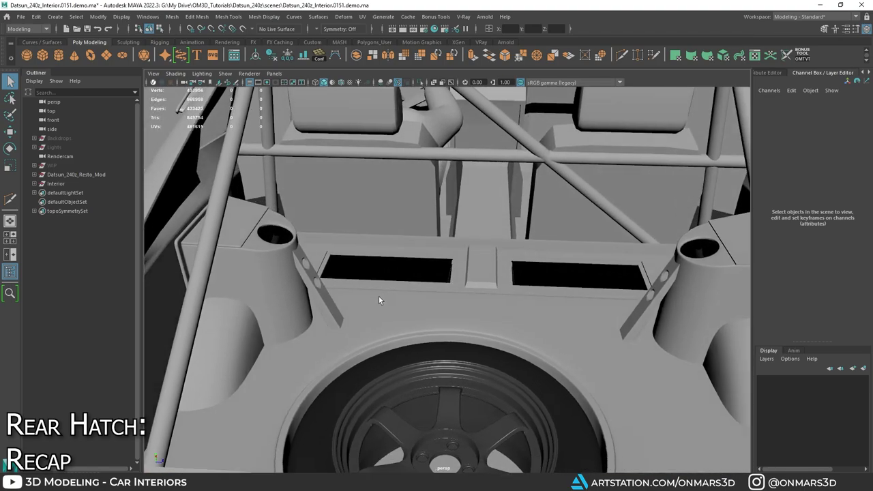
Inspect the trunk pieces individually by selecting the wheel well, tower cover, strut towers, braces and the recessed panel behind the seats.
left_click(242, 324)
left_click(262, 278)
left_click(232, 231)
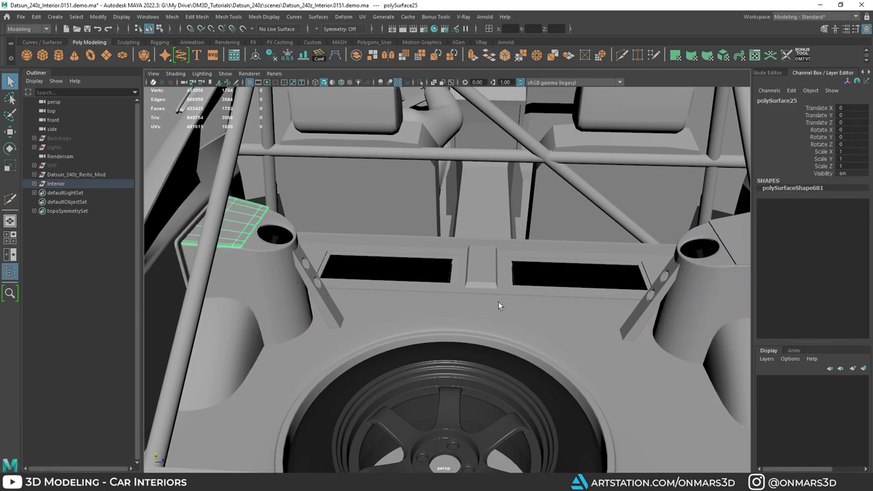
left_click_drag(498, 301, 483, 287, "alt")
left_click(277, 262)
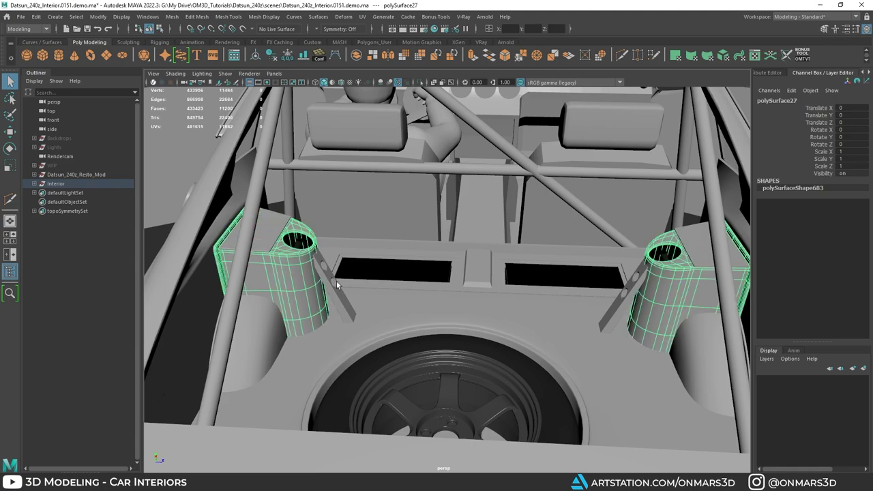
left_click(333, 281)
left_click(454, 275)
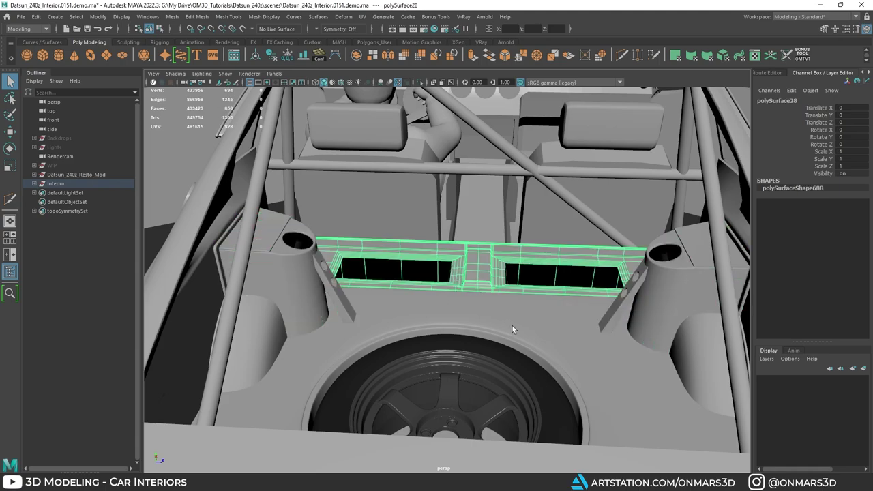
right_click_drag(512, 326, 440, 304, "alt")
left_click_drag(402, 324, 453, 349, "alt")
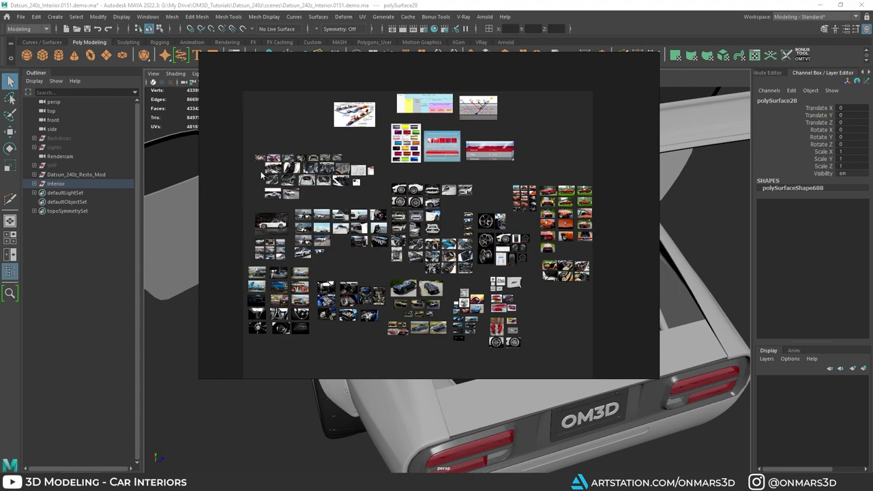
Review the rear hatch and roll cage photos on the reference image board, and compare them with the modelled trunk.
scroll(261, 175, "up", 8)
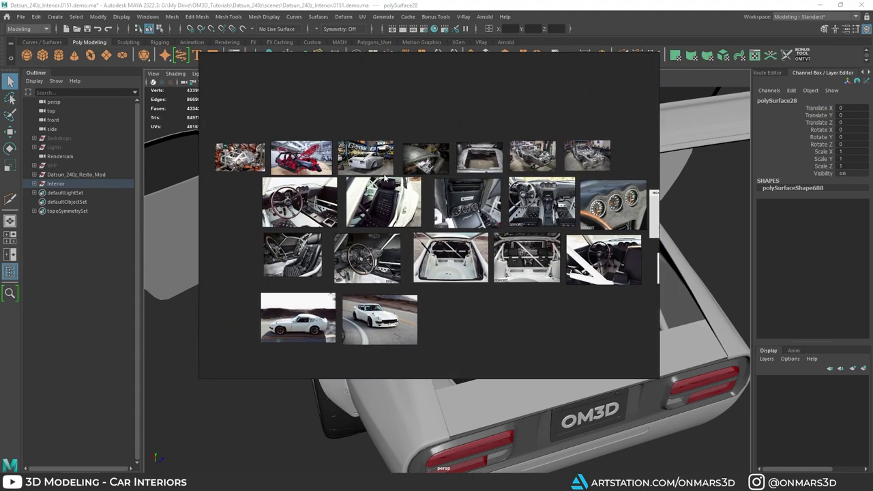
scroll(439, 280, "up", 5)
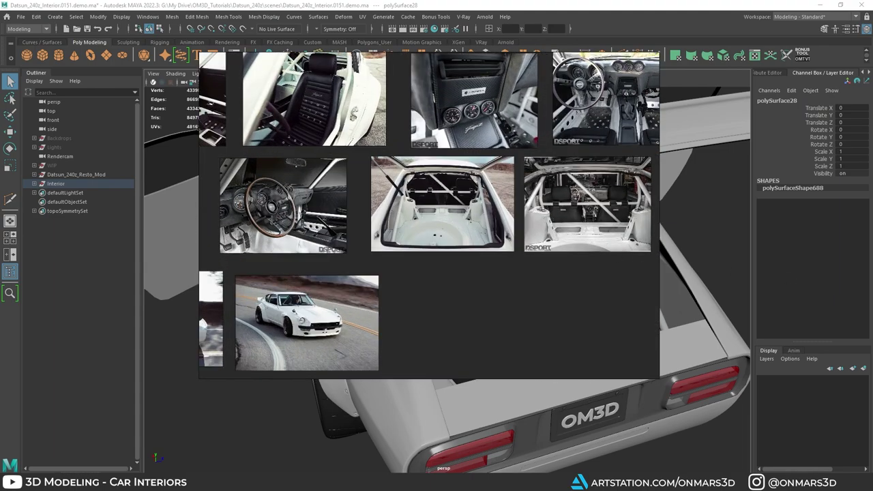
scroll(326, 240, "down", 3)
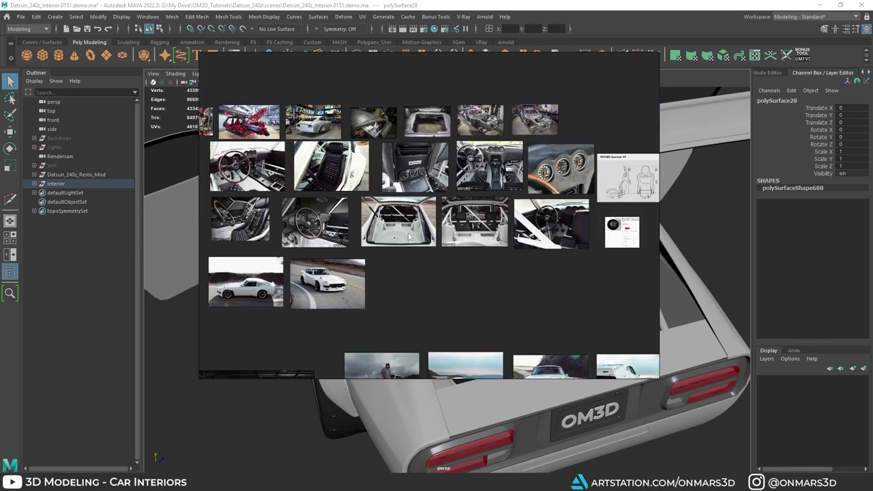
scroll(409, 236, "down", 2)
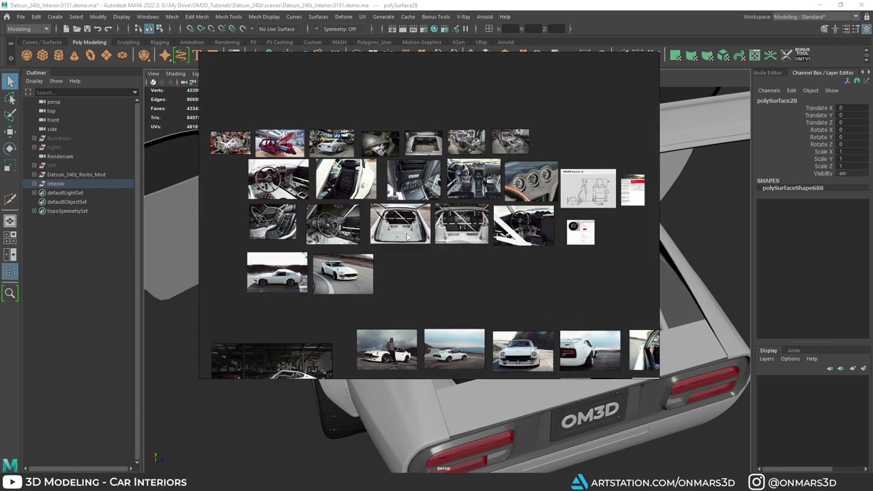
left_click(391, 3)
left_click_drag(413, 275, 359, 267, "alt")
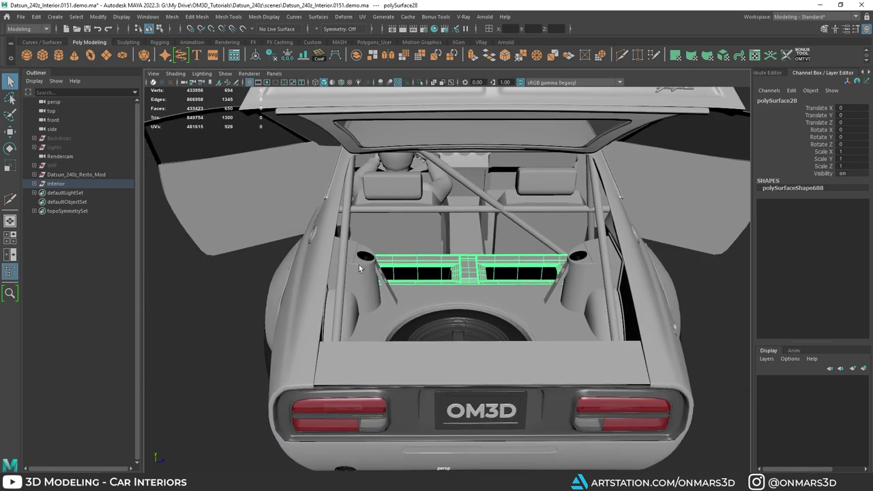
left_click_drag(425, 296, 294, 219, "alt")
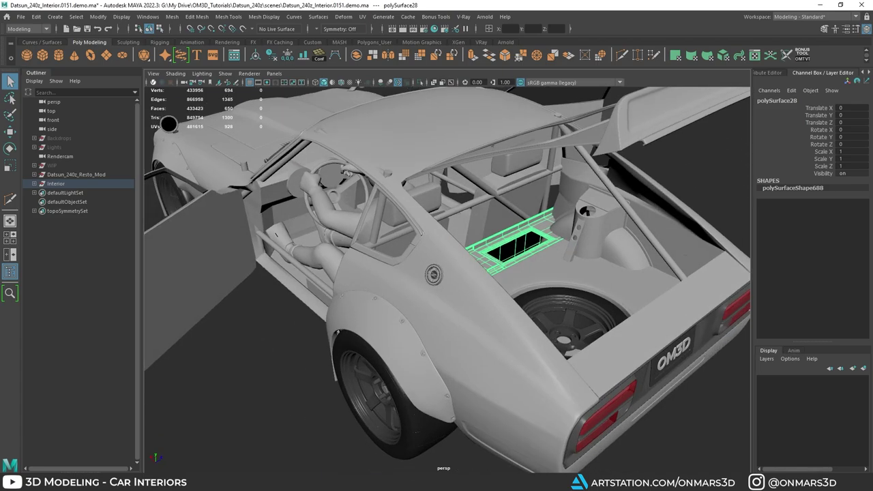
Expand and unhide the WIP group, and isolate and frame it in the viewport.
left_click(34, 165)
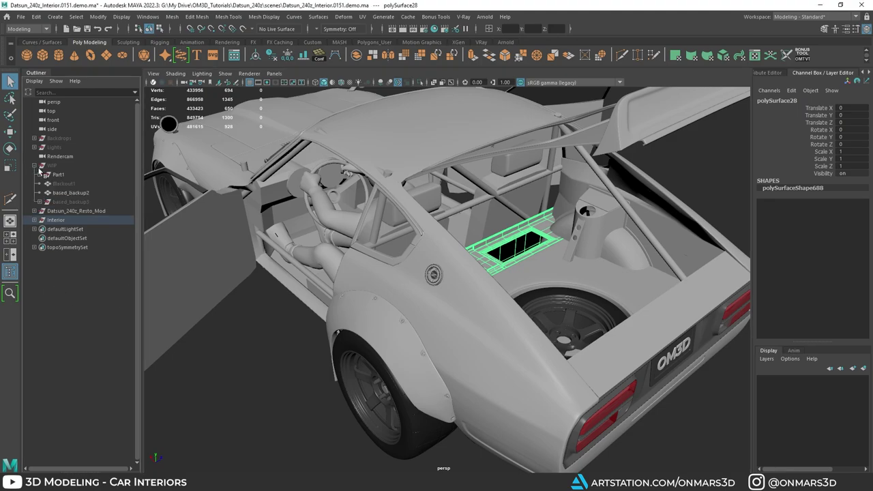
left_click(62, 176)
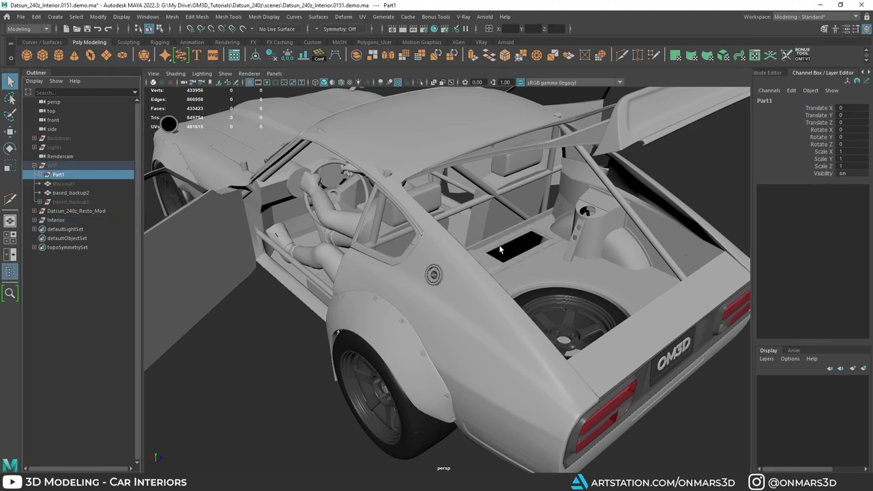
left_click_drag(500, 247, 491, 257, "alt")
left_click(52, 166)
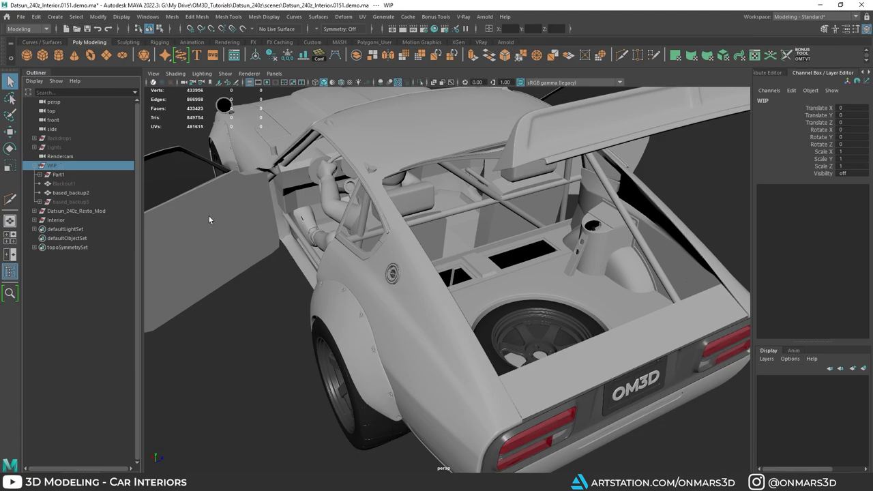
key("h")
left_click_drag(429, 267, 411, 270, "alt")
key("ctrl+1")
key("f")
left_click_drag(533, 293, 399, 275, "alt")
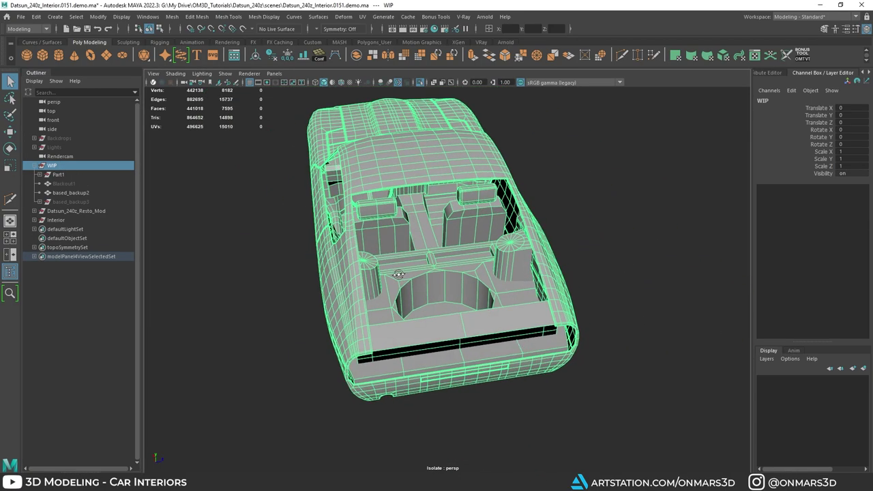
Exit isolation and move the Part1 blockout group to Translate Z 176.922, beside the finished car.
key("w")
left_click(66, 176)
key("ctrl+1")
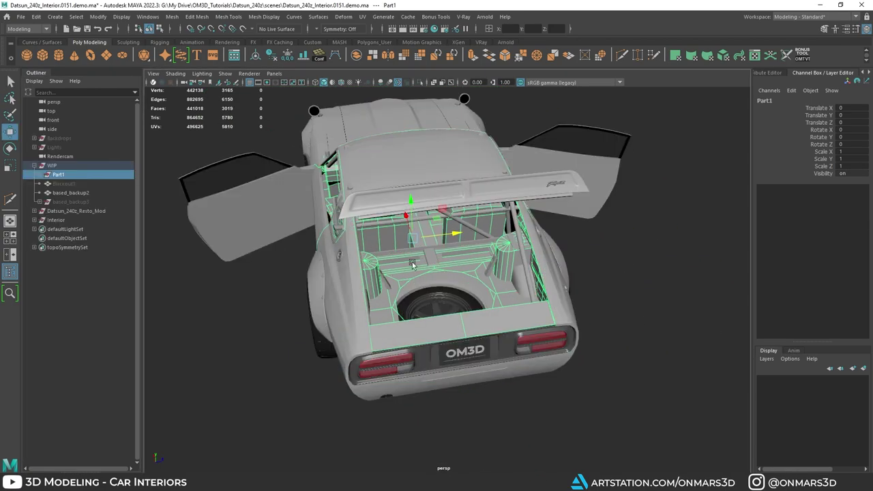
left_click_drag(456, 237, 520, 221)
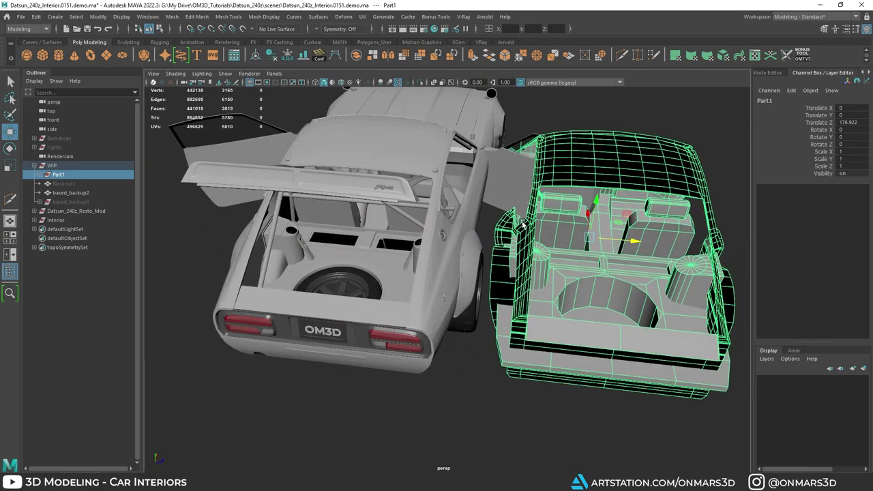
Select the blockout's trunk floor and strut tower cylinders, and turn on wireframe on shaded to examine their topology.
key("q")
left_click(468, 404)
scroll(402, 342, "up", 5)
left_click_drag(468, 404, 402, 319, "alt")
left_click(483, 291)
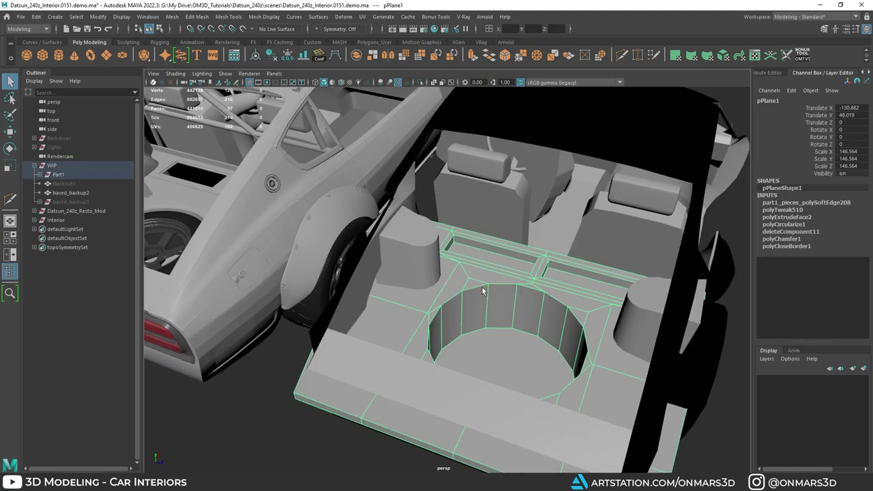
left_click_drag(483, 290, 458, 287, "alt")
left_click(390, 249, "shift")
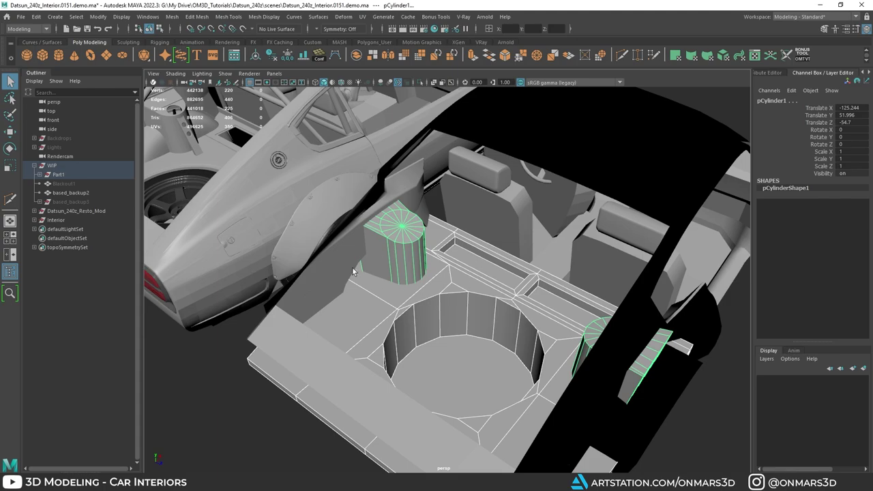
left_click_drag(368, 291, 426, 306, "alt")
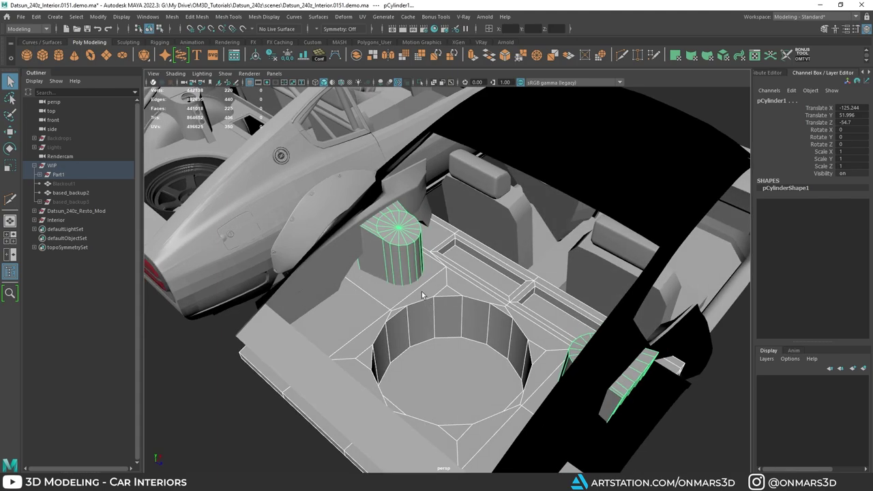
middle_click_drag(421, 293, 439, 293, "alt")
key("alt+5")
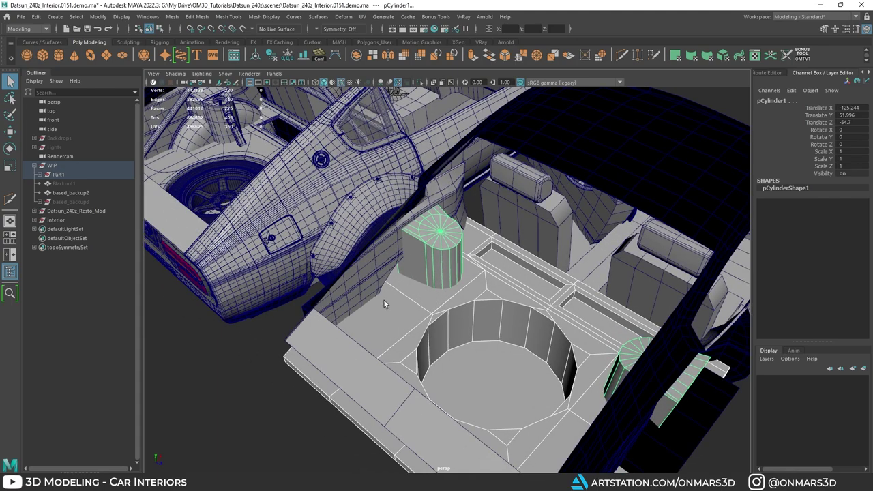
Examine the finished trunk's mesh density around the spare wheel and strut tower, and turn off wireframe on shaded.
left_click_drag(336, 324, 443, 317, "alt")
scroll(426, 310, "up", 3)
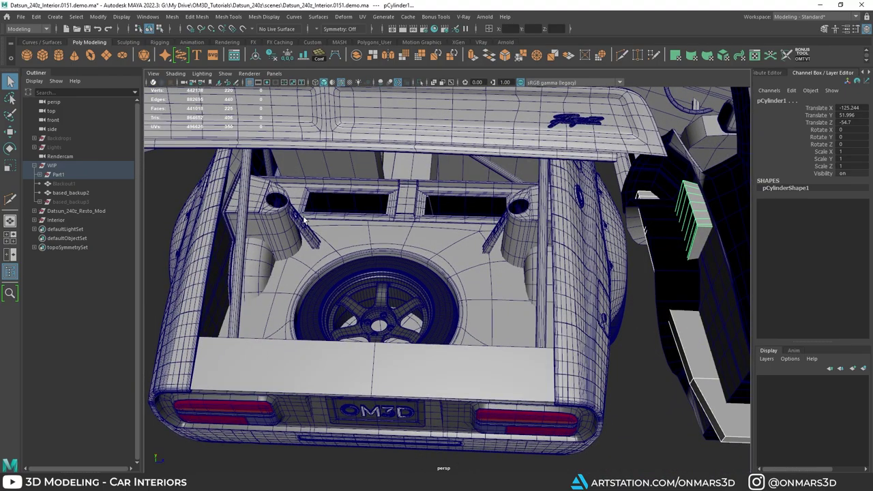
left_click_drag(306, 220, 274, 255, "alt")
middle_click_drag(274, 255, 418, 308, "alt")
scroll(418, 308, "up", 4)
left_click_drag(418, 308, 431, 313, "alt")
scroll(427, 310, "up", 2)
key("alt+5")
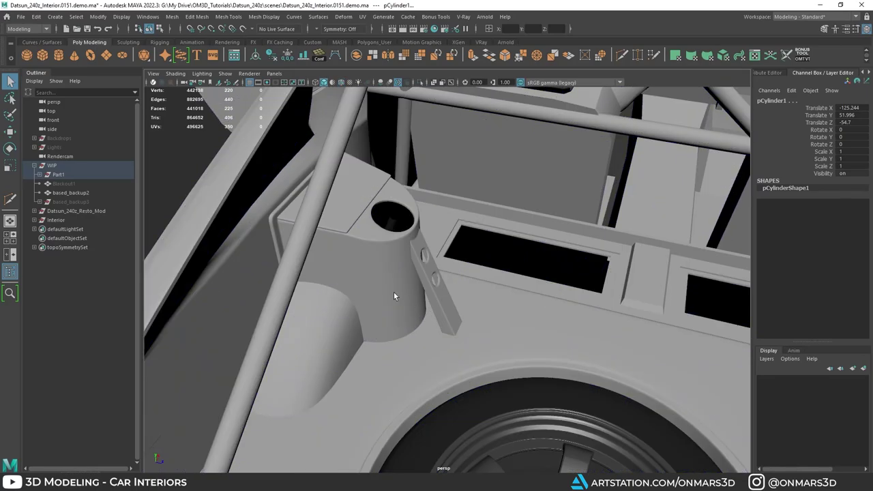
Select the finished wheel well, tower cover and perforated brace, and compare them with the blockout shapes.
left_click(306, 330)
left_click(357, 207)
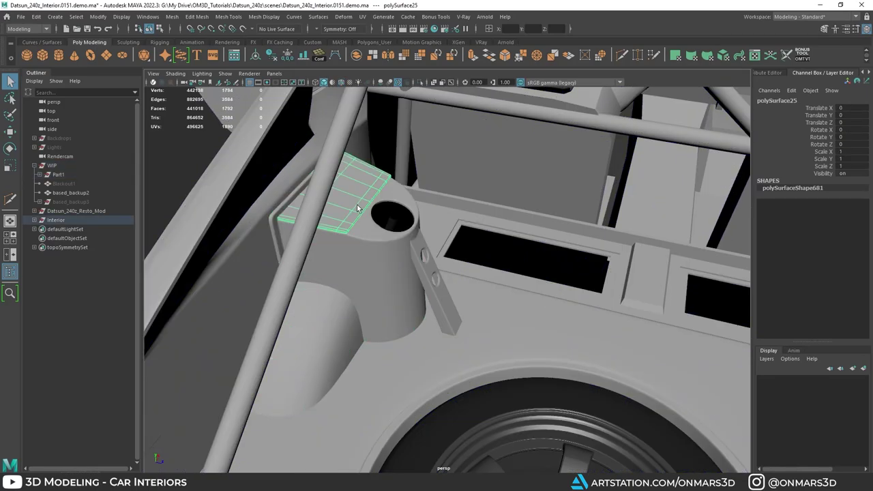
left_click(430, 264)
left_click_drag(472, 320, 504, 353, "alt")
right_click_drag(503, 353, 454, 295, "alt")
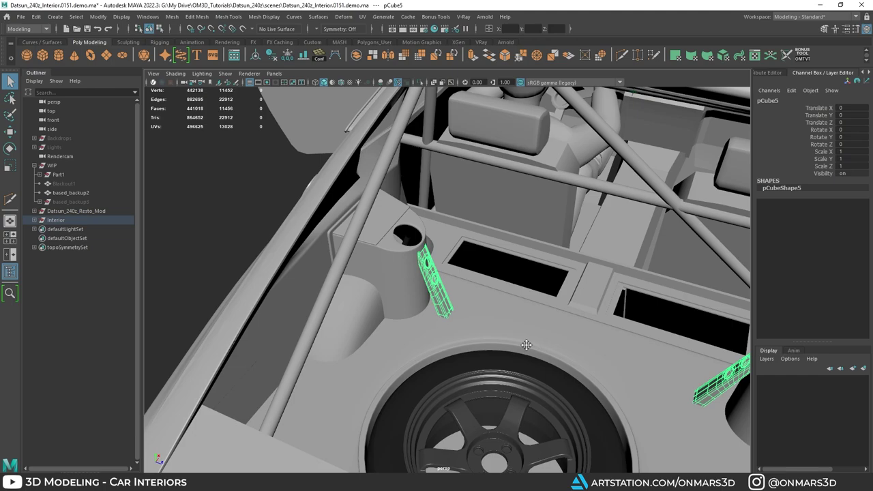
left_click_drag(527, 346, 445, 317, "alt")
middle_click_drag(445, 318, 375, 318, "alt")
scroll(461, 322, "down", 4)
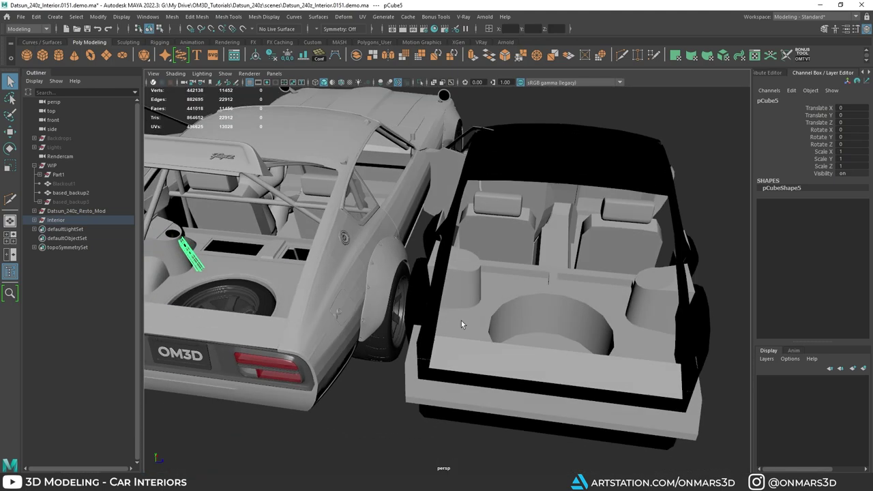
Select the whole Part1 blockout group and view it beside the finished car.
left_click(521, 294)
left_click_drag(521, 294, 477, 313, "alt")
left_click(57, 176)
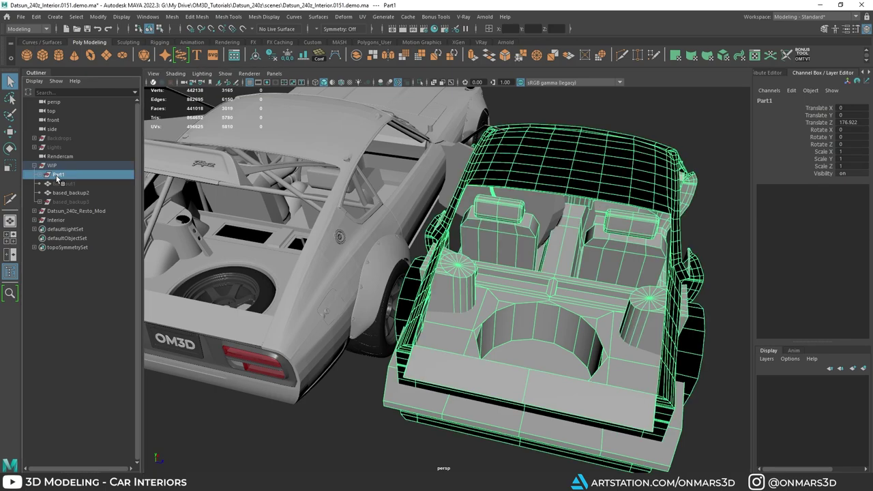
mouse_move(516, 277)
left_mouse_down("alt")
mouse_move(497, 268)
mouse_move(508, 263)
left_mouse_up("alt")
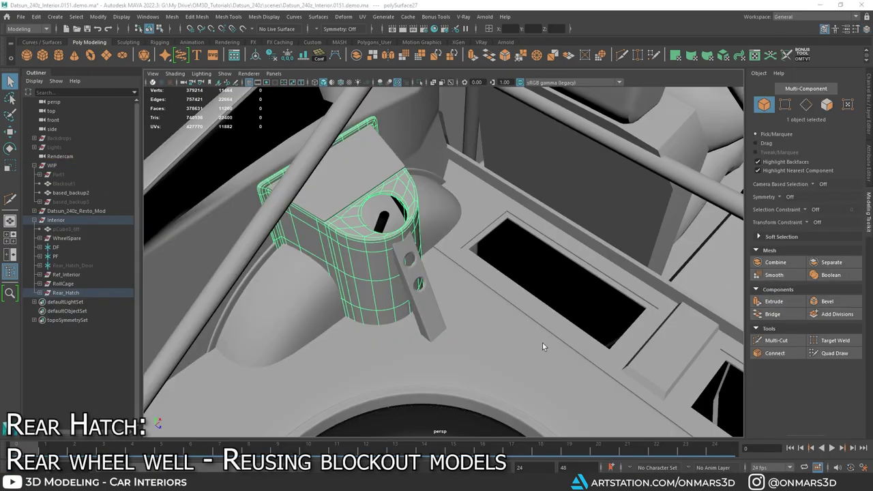
Examine the finished strut towers and rear wheel wells from several angles, including how the roll cage tube passes them.
right_click_drag(544, 347, 485, 287, "alt")
left_click_drag(485, 287, 498, 258, "alt")
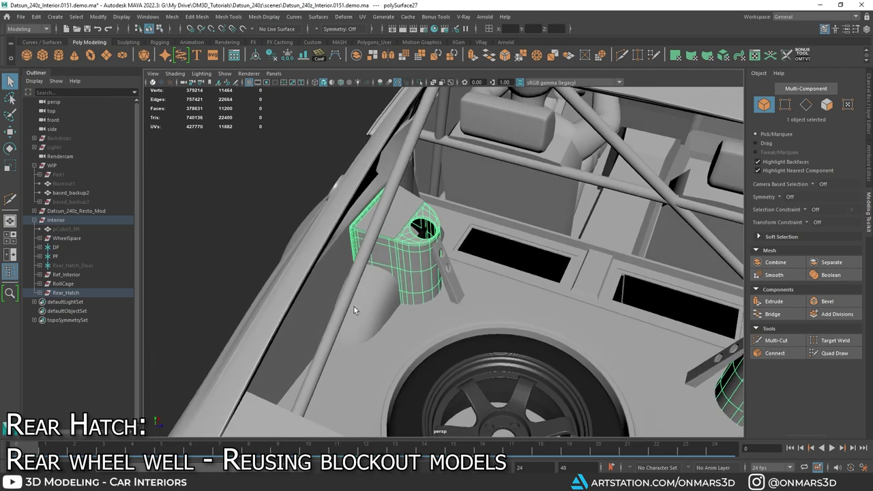
left_click_drag(354, 310, 436, 313, "alt")
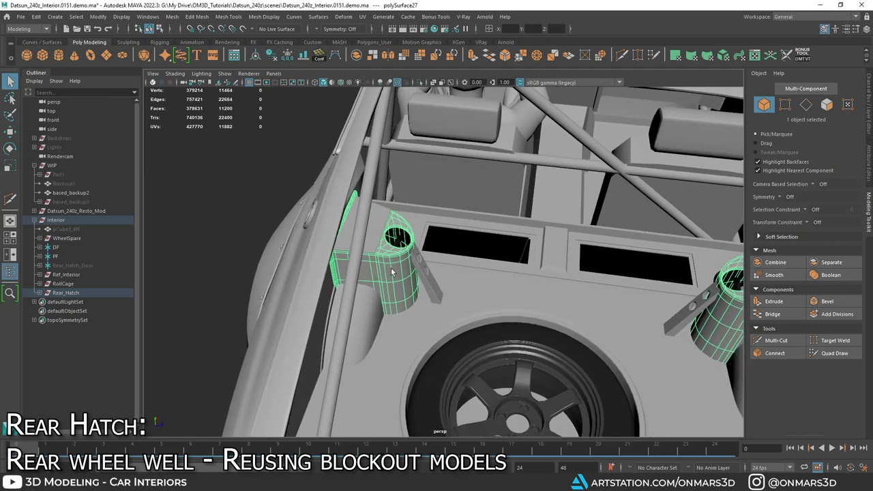
left_click_drag(392, 272, 506, 276, "alt")
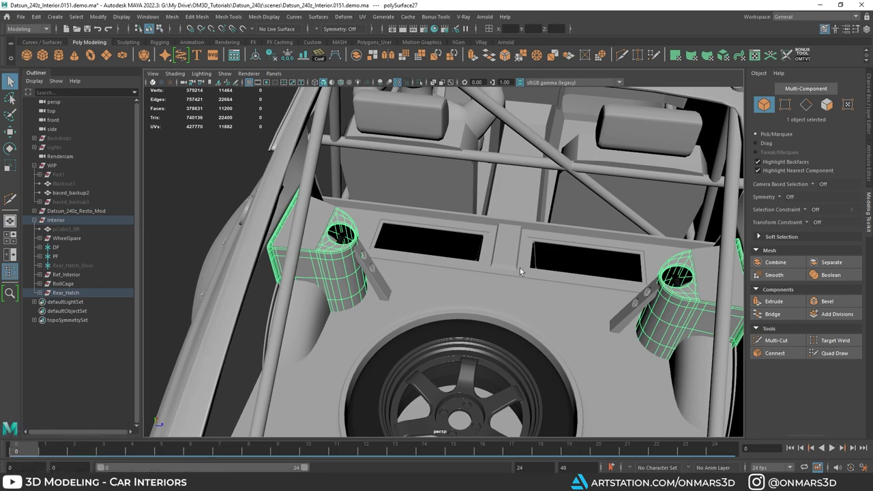
left_click_drag(466, 353, 433, 328, "alt")
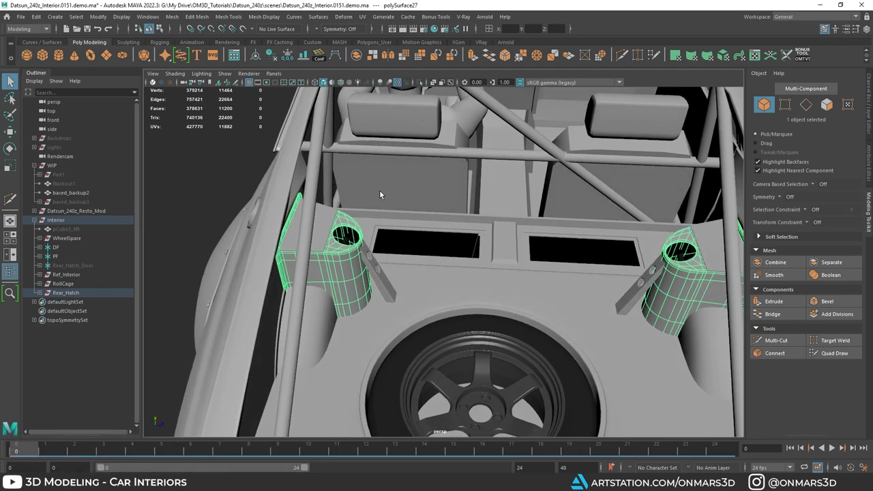
left_click(315, 147)
scroll(479, 257, "down", 3)
mouse_move(480, 258)
left_mouse_down("alt")
mouse_move(421, 261)
mouse_move(363, 207)
mouse_move(393, 226)
mouse_move(417, 274)
left_mouse_up("alt")
scroll(393, 228, "up", 5)
left_click_drag(325, 208, 390, 238, "alt")
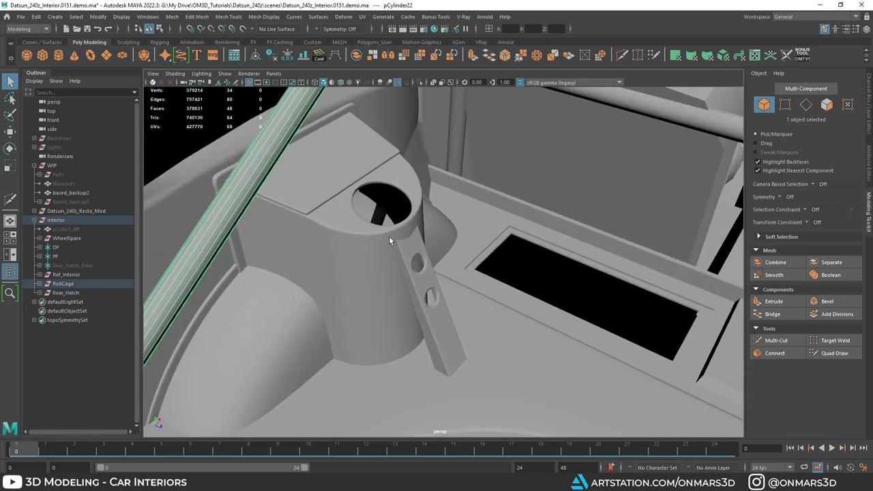
Show the Part1 blockout group and set its Translate Z to 0, aligning it with the finished car.
left_click(60, 174)
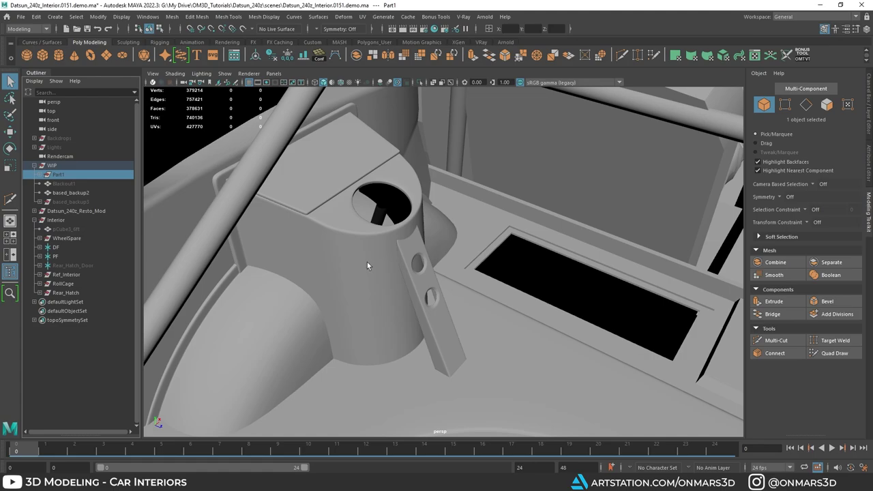
key("h")
scroll(487, 280, "down", 3)
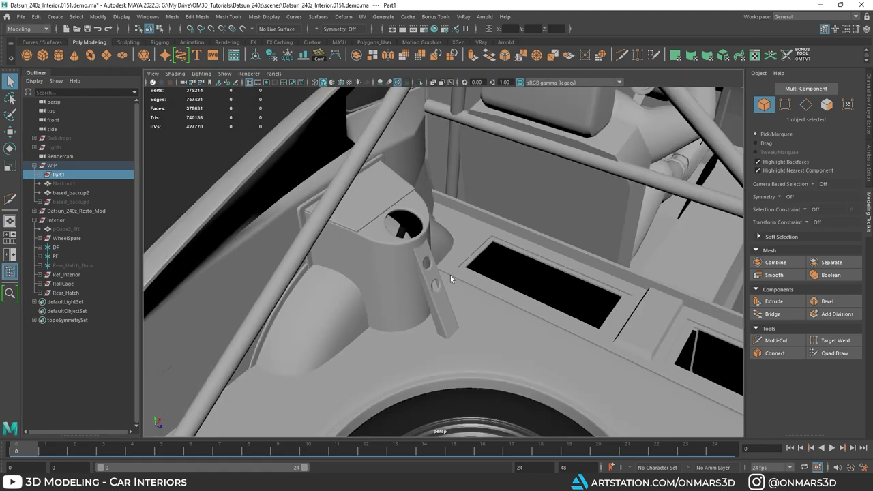
scroll(452, 275, "down", 7)
left_click_drag(471, 285, 648, 295, "alt")
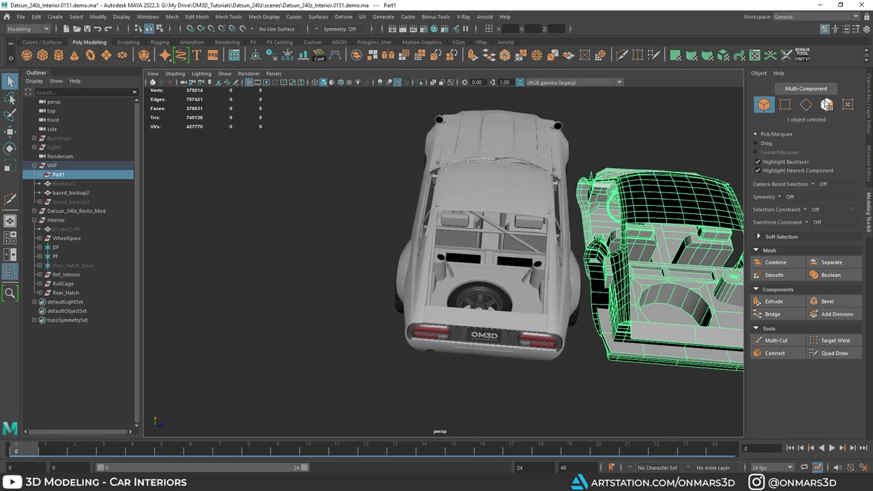
left_click(867, 31)
left_click(844, 114)
type("0")
key("Return")
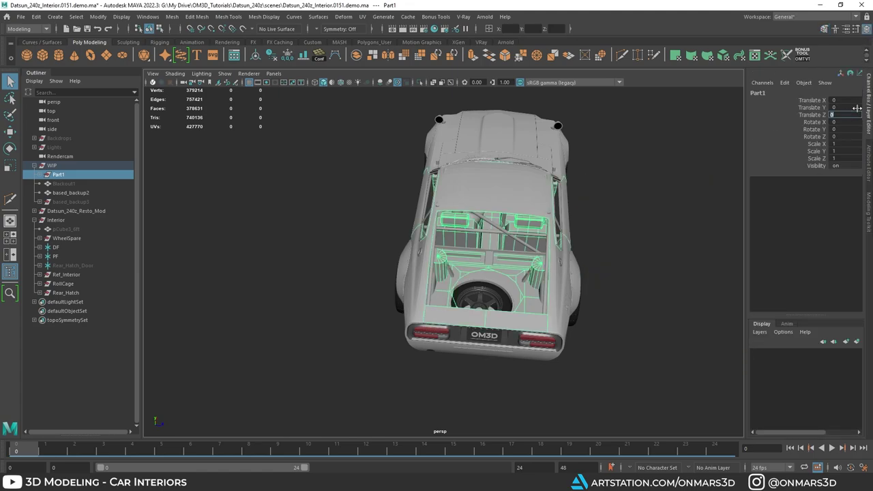
Isolate the blockout group briefly, then compare its strut tower with the finished tower, wheel well and brace.
left_click_drag(506, 253, 456, 245, "alt")
scroll(456, 245, "up", 7)
key("ctrl+1")
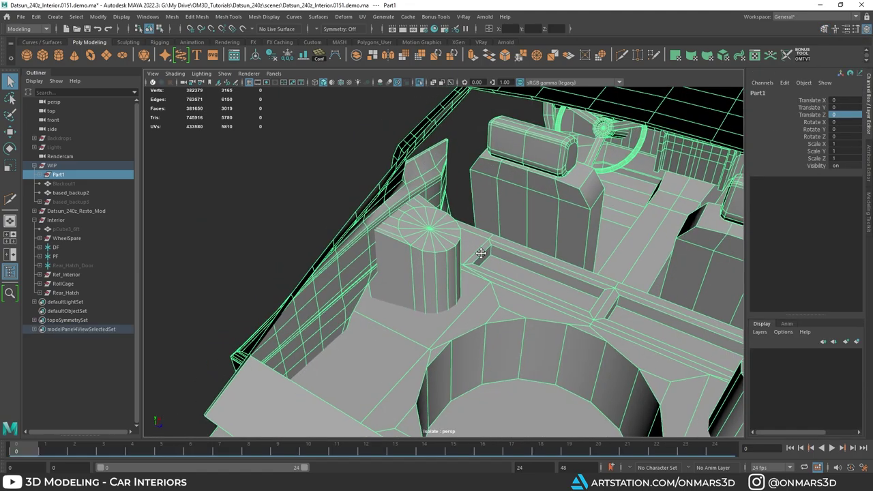
middle_click_drag(453, 260, 489, 259, "alt")
scroll(490, 260, "up", 4)
left_click_drag(489, 256, 445, 177, "alt")
key("ctrl+1")
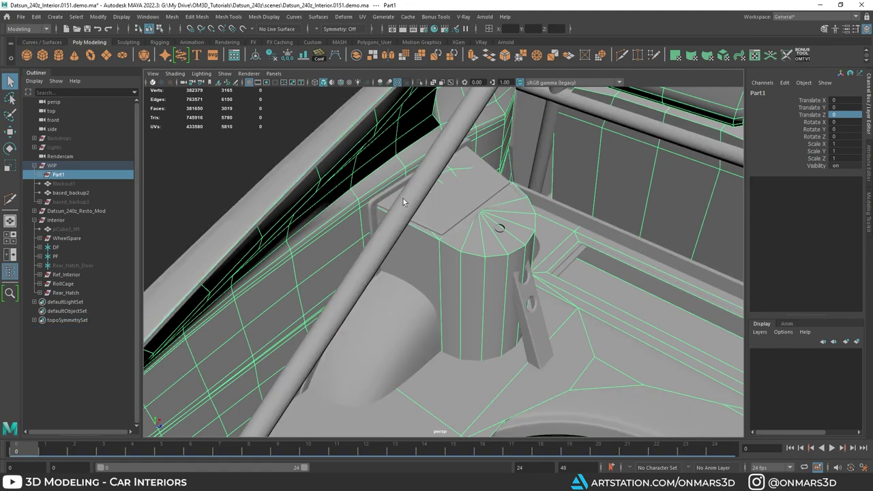
middle_click_drag(479, 274, 460, 290, "alt")
scroll(460, 290, "up", 4)
left_click_drag(339, 320, 377, 285, "alt")
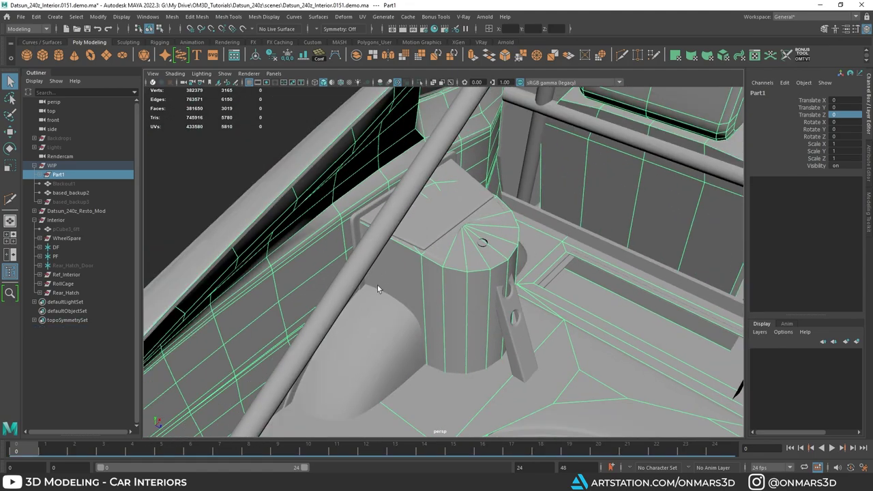
middle_click_drag(552, 262, 538, 243, "alt")
scroll(538, 243, "up", 3)
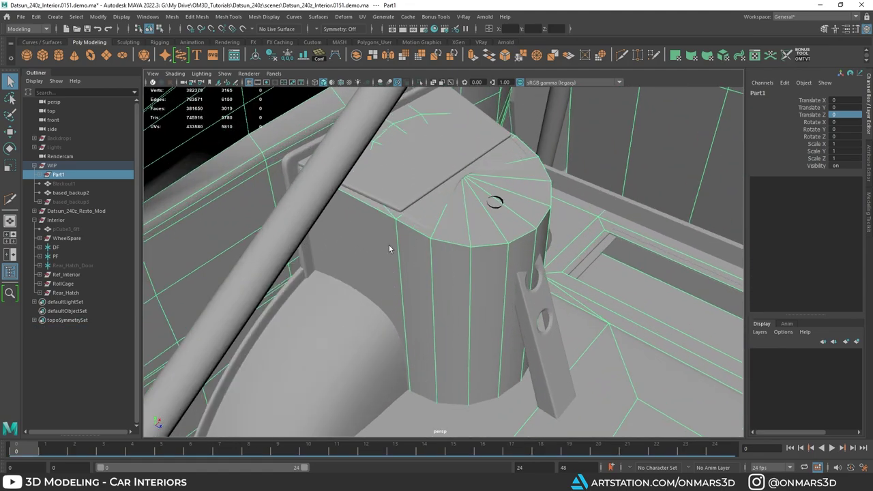
Duplicate the blockout strut tower cylinder.
left_click(452, 274)
left_click_drag(452, 269, 461, 249, "alt")
key("alt+x")
key("alt+x")
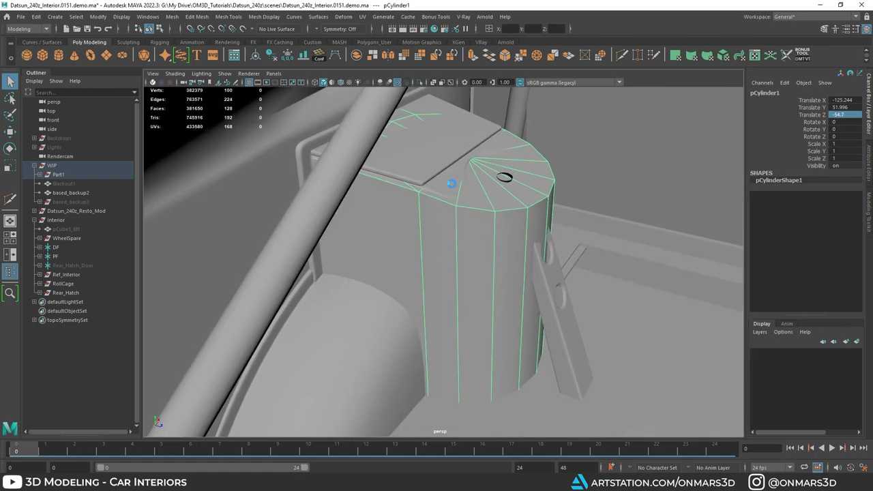
key("ctrl+d")
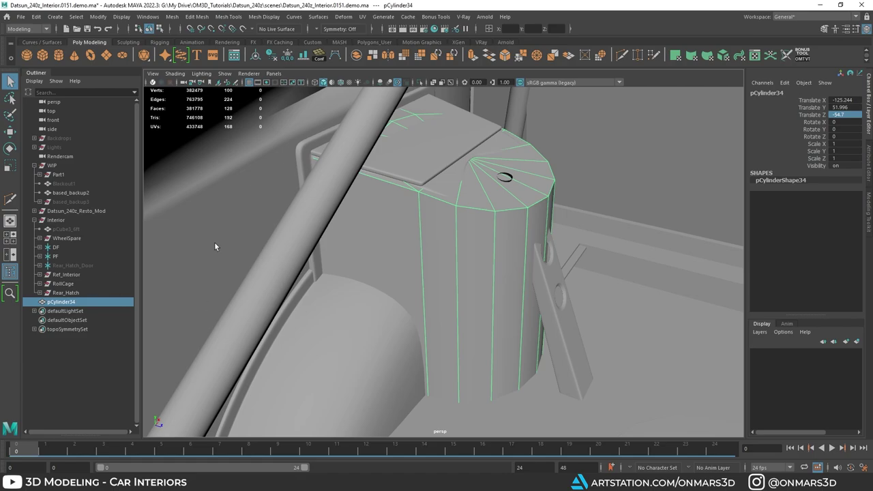
left_click_drag(487, 247, 483, 249, "alt")
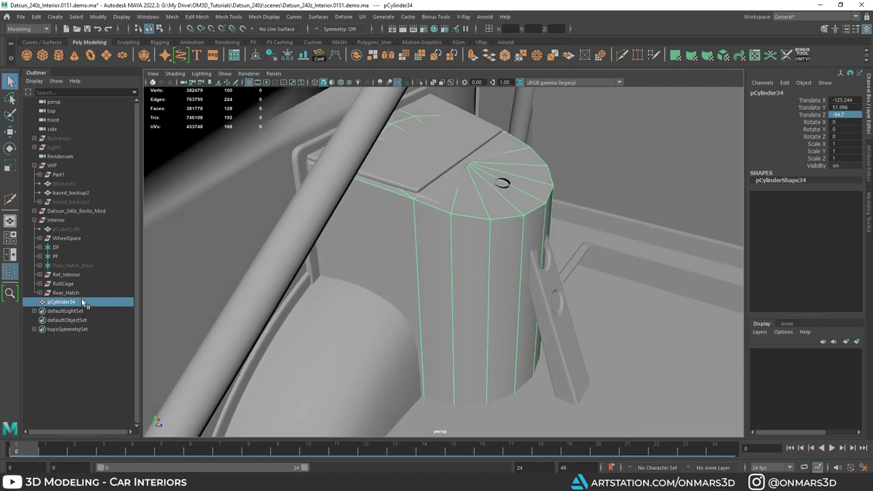
Hide the Part1 blockout group and isolate the duplicated strut tower.
left_click(62, 175)
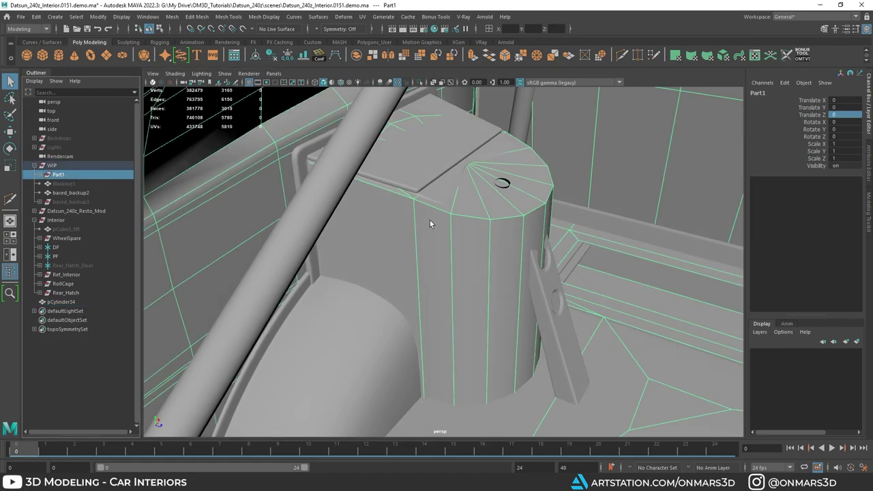
key("ctrl+h")
left_click(500, 235)
mouse_move(500, 234)
left_mouse_down("alt")
mouse_move(420, 244)
mouse_move(427, 268)
mouse_move(441, 232)
left_mouse_up("alt")
key("alt+x")
key("alt+x")
scroll(440, 233, "down", 5)
mouse_move(507, 249)
left_mouse_down("alt")
mouse_move(395, 194)
mouse_move(424, 250)
left_mouse_up("alt")
left_click_drag(374, 237, 453, 230, "alt")
key("ctrl+1")
scroll(405, 258, "up", 4)
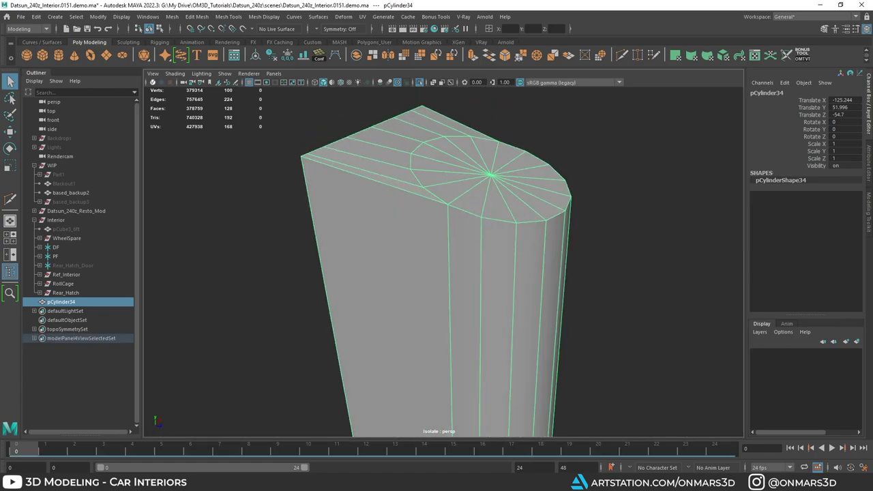
Examine the strut tower photo on the reference image board and compare it with the isolated blockout tower from several angles.
key("alt+Tab")
middle_click_drag(259, 222, 341, 249)
scroll(372, 263, "up", 5)
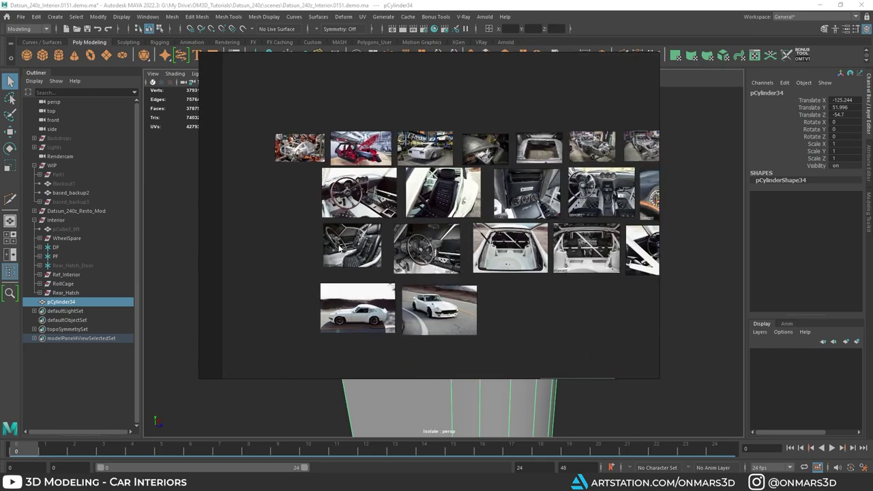
middle_click_drag(560, 268, 438, 233)
scroll(463, 212, "up", 8)
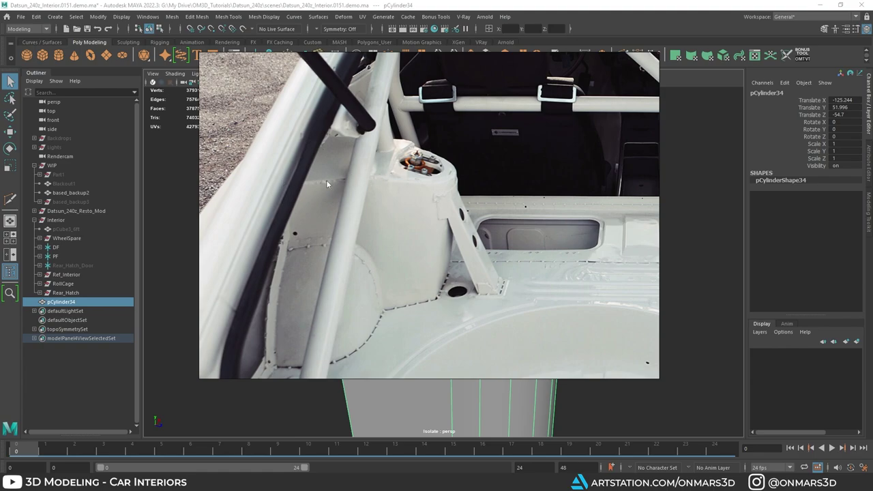
left_click(477, 4)
left_click_drag(500, 224, 477, 226, "alt")
left_click_drag(478, 177, 376, 170, "alt")
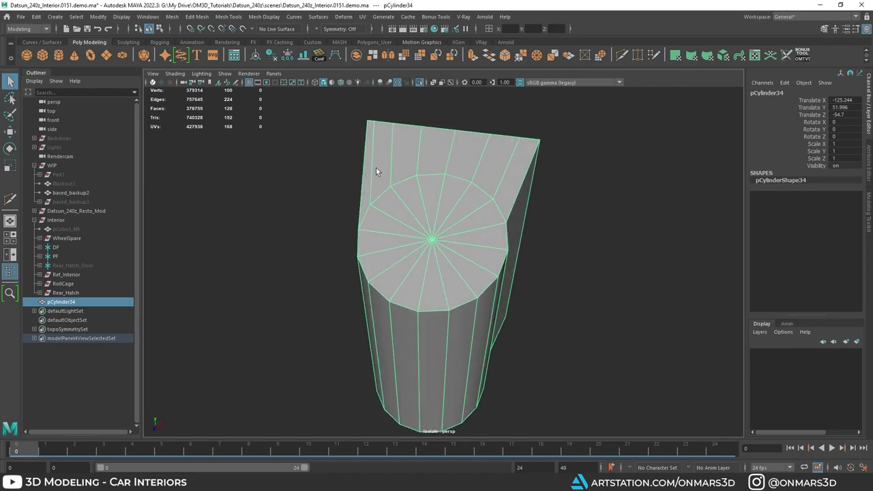
left_click_drag(409, 281, 411, 257, "alt")
left_click_drag(467, 234, 491, 247, "alt")
left_click_drag(475, 284, 374, 324, "alt")
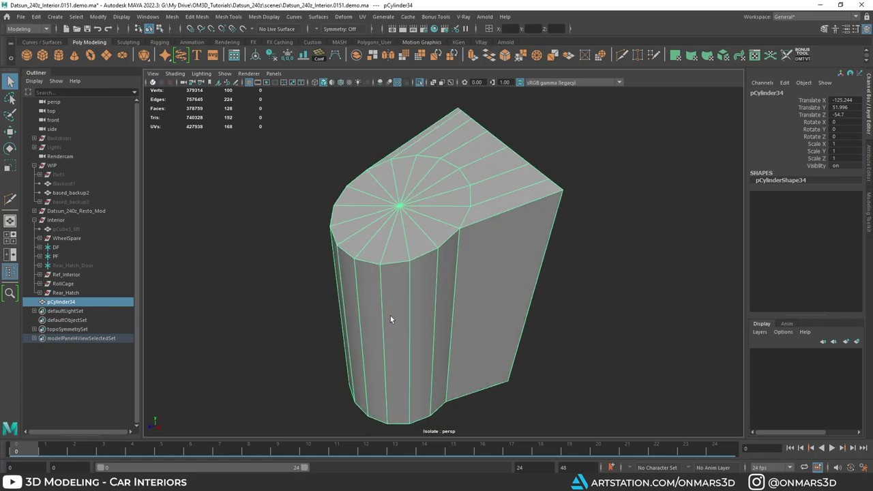
Delete the faces on one lengthwise half of the duplicated strut tower and return to object selection.
left_click_drag(522, 287, 438, 228, "alt")
key("w")
right_click_drag(472, 166, 471, 204)
scroll(469, 249, "down", 4)
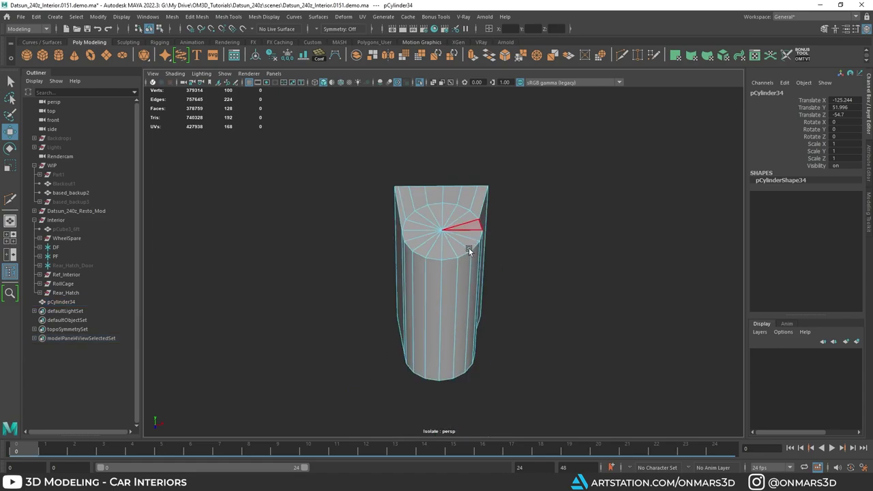
left_click_drag(469, 249, 471, 254, "alt")
left_click_drag(562, 396, 422, 217)
key("Delete")
right_click_drag(428, 211, 475, 207)
left_click_drag(365, 271, 468, 285, "alt")
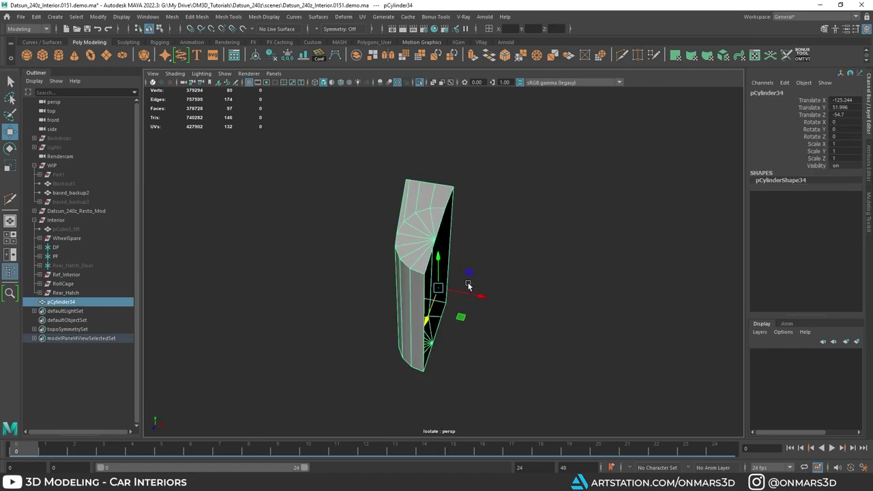
Mirror the remaining half of the tower with Axis Position set to Object and the axis set to X.
right_click_drag(490, 186, 475, 292, "shift")
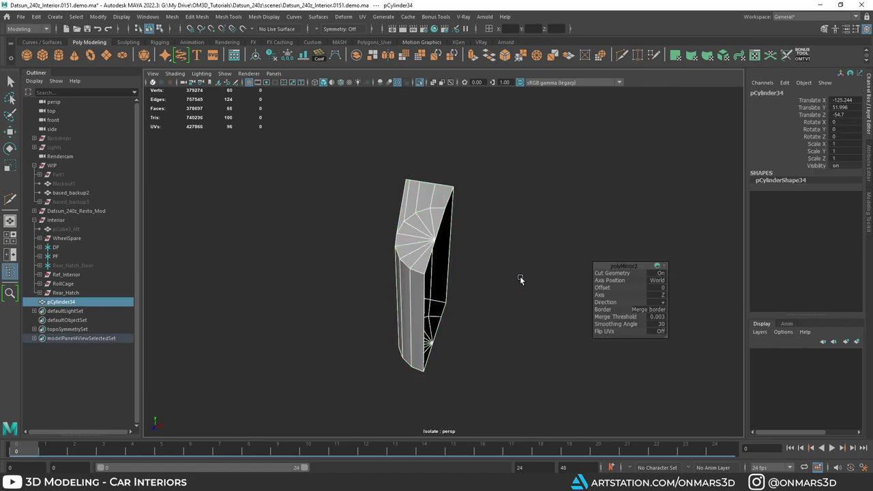
left_click(658, 280)
left_click(682, 290)
left_click(662, 295)
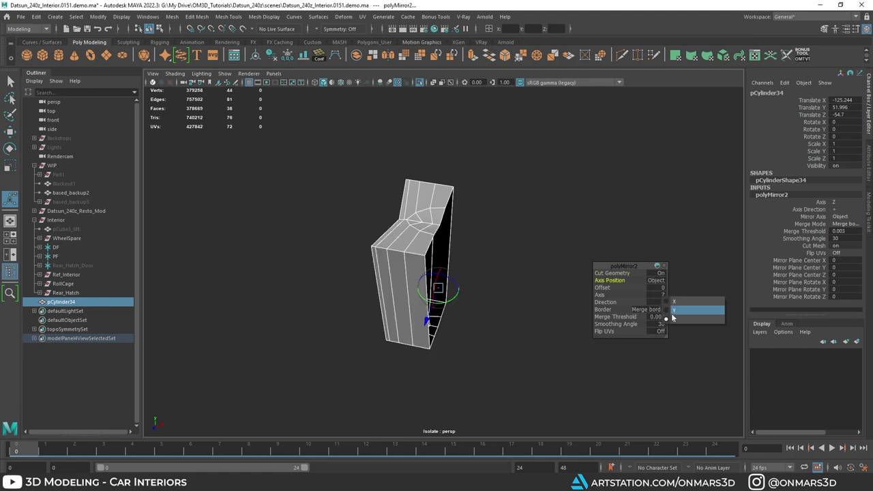
left_click(674, 301)
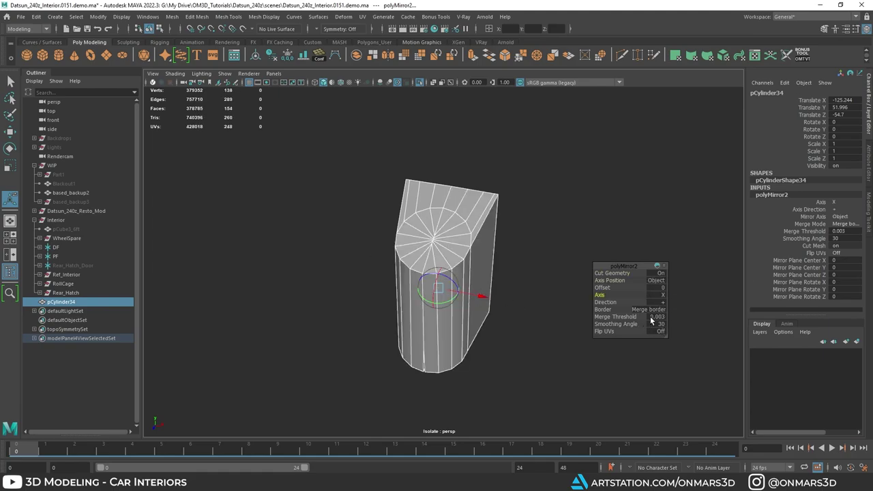
left_click_drag(426, 304, 496, 287, "alt")
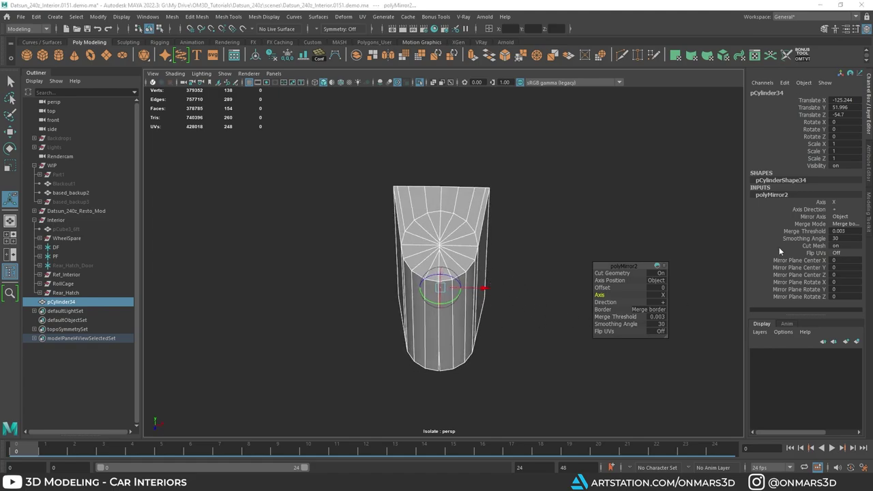
left_click_drag(395, 225, 416, 230, "alt")
key("q")
Select all vertices of the mirrored tower in X-ray view and merge the overlapping ones.
right_click_drag(477, 313, 486, 311, "alt")
right_click_drag(453, 212, 385, 185)
key("alt+x")
left_click_drag(438, 250, 425, 250, "alt")
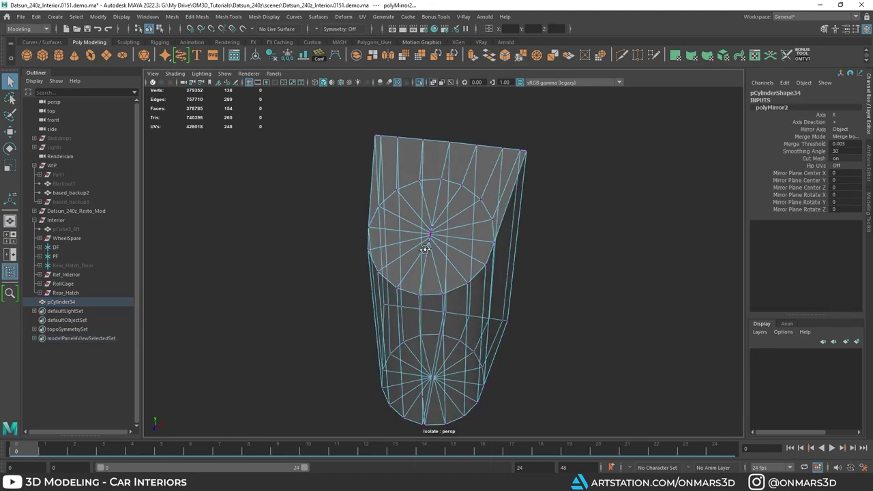
double_click(451, 261)
left_click_drag(422, 213, 453, 253, "alt")
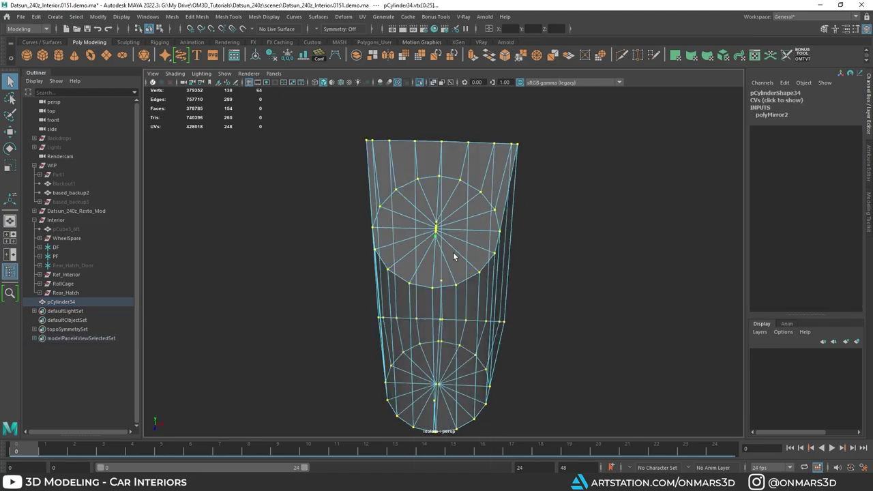
left_click_drag(422, 211, 421, 210)
right_click_drag(444, 204, 419, 78, "shift")
key("alt+x")
Inspect the merged tower's top cap and compare the tower with the finished trunk outside isolation.
left_click_drag(436, 219, 440, 179, "alt")
scroll(434, 204, "up", 3)
left_click_drag(508, 175, 524, 207, "alt")
right_click_drag(441, 155, 422, 106)
left_click_drag(497, 207, 337, 200, "alt")
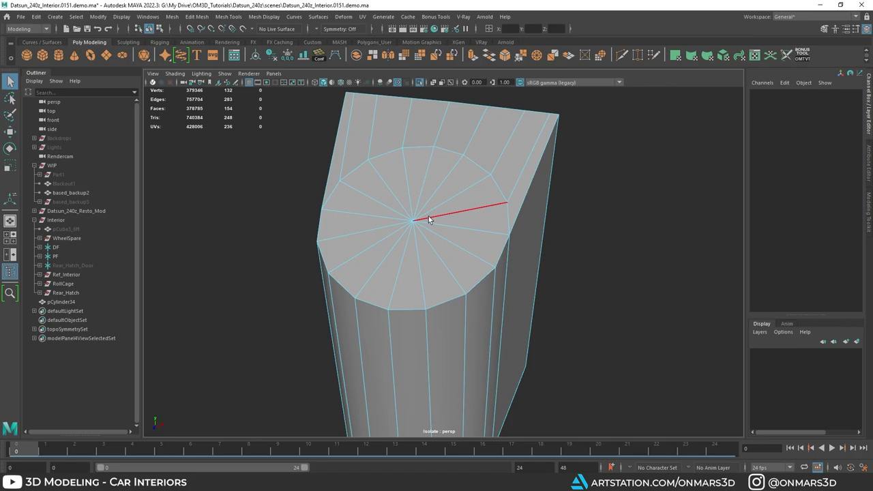
scroll(428, 216, "down", 3)
right_click_drag(418, 198, 517, 189)
key("ctrl+1")
left_click_drag(345, 235, 291, 302, "alt")
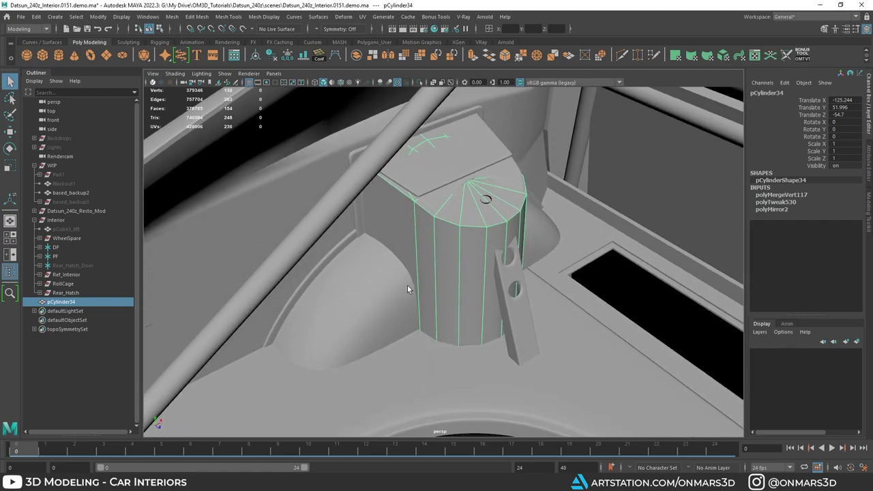
middle_click_drag(472, 253, 470, 266, "alt")
scroll(472, 267, "up", 4)
key("ctrl+1")
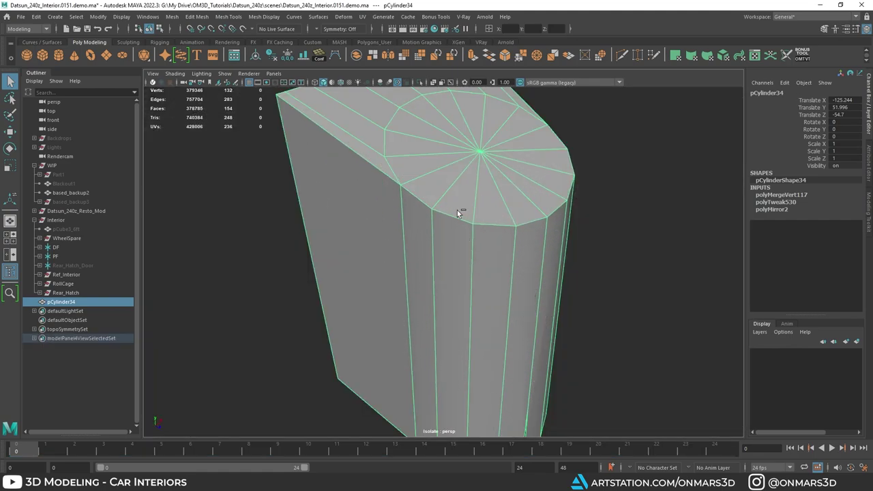
Delete the surplus edges and their vertices across the tower's flat rear extension and the adjoining parts of its caps.
scroll(463, 218, "down", 5)
left_click_drag(464, 219, 402, 243, "alt")
right_click_drag(433, 172, 435, 140)
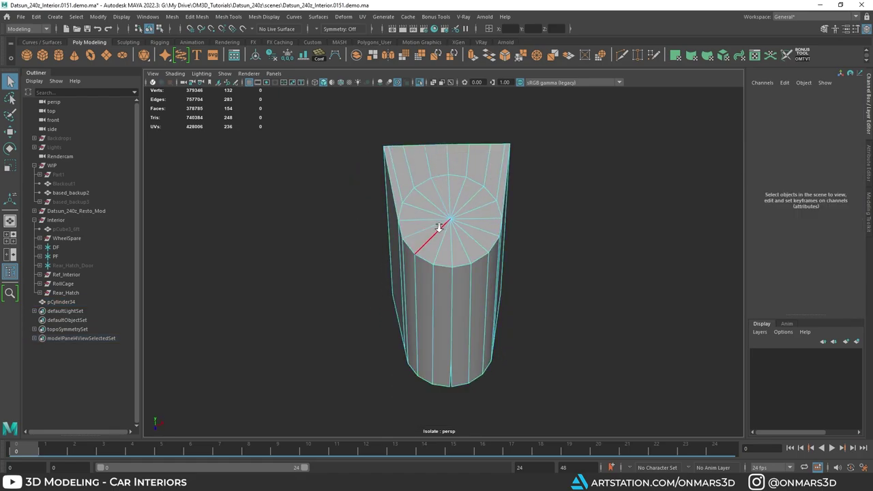
scroll(441, 221, "up", 4)
left_click_drag(441, 205, 426, 229, "alt")
left_click(390, 175)
left_click(440, 170, "shift")
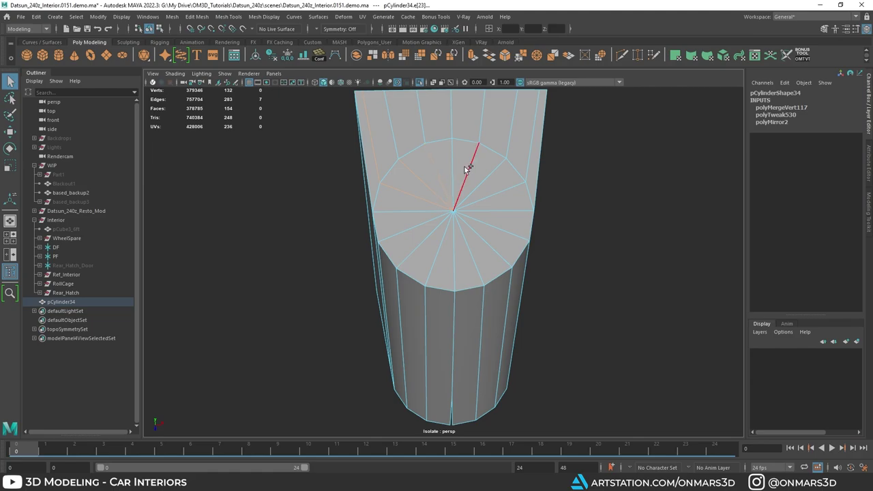
left_click(466, 167, "shift")
left_click(493, 170, "shift")
left_click(496, 189, "shift")
left_click_drag(508, 151, 513, 171, "shift")
double_click(513, 188, "shift")
left_click_drag(461, 241, 480, 232, "alt")
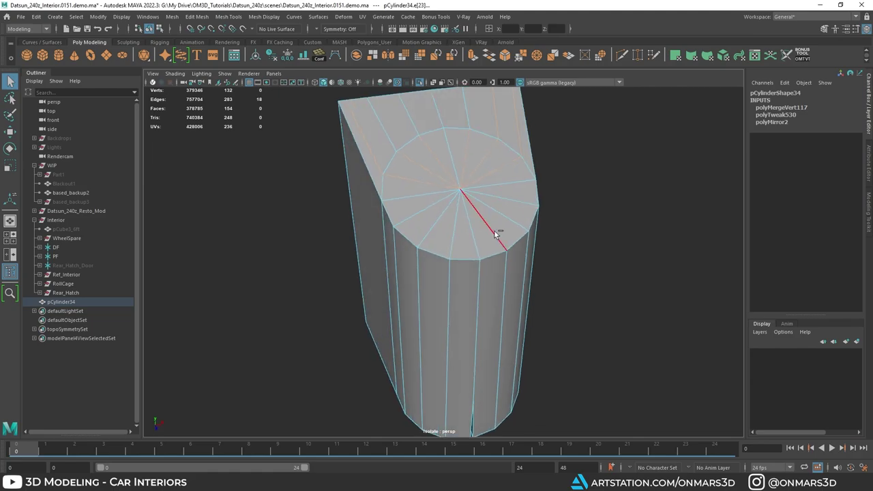
double_click(422, 150, "shift")
left_click_drag(477, 178, 611, 191, "alt")
left_click_drag(446, 274, 441, 232, "alt")
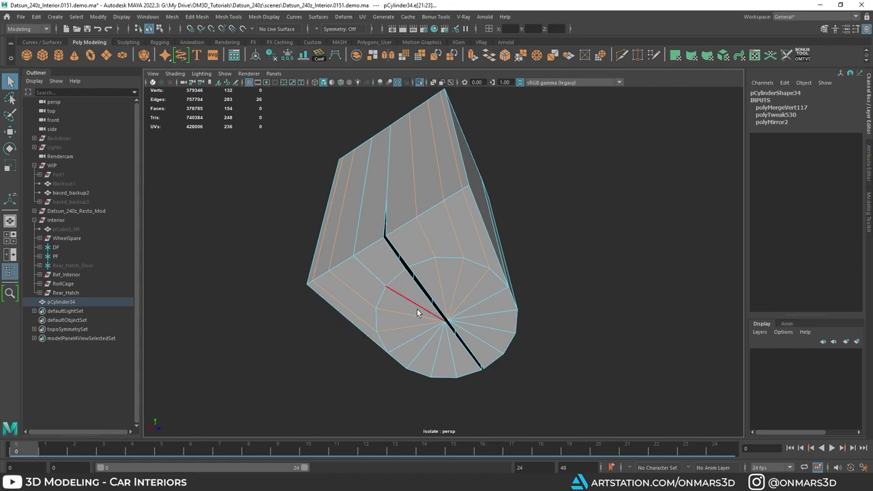
left_click_drag(418, 313, 461, 291, "alt")
key("ctrl+Delete")
key("ctrl+z")
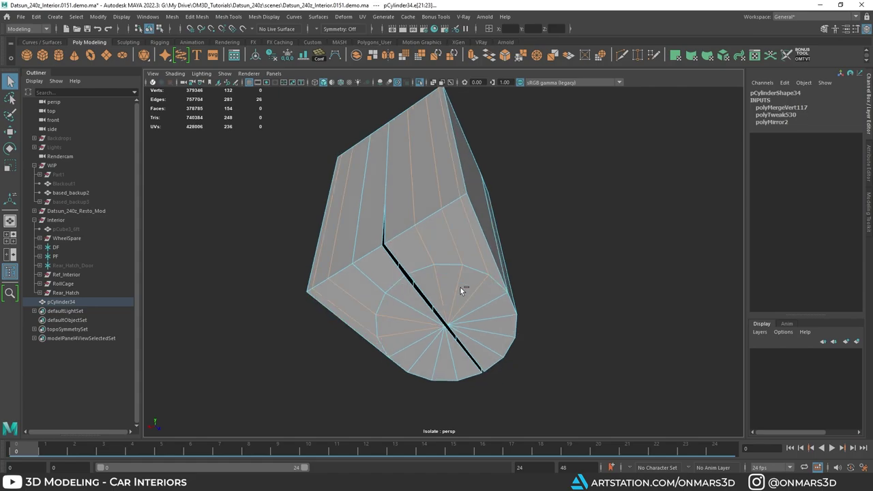
key("ctrl+Delete")
Delete the remaining surplus lengthwise edges and their vertices from the tower's flat rear extension and both caps.
mouse_move(437, 263)
left_mouse_down("alt")
mouse_move(417, 263)
mouse_move(444, 258)
left_mouse_up("alt")
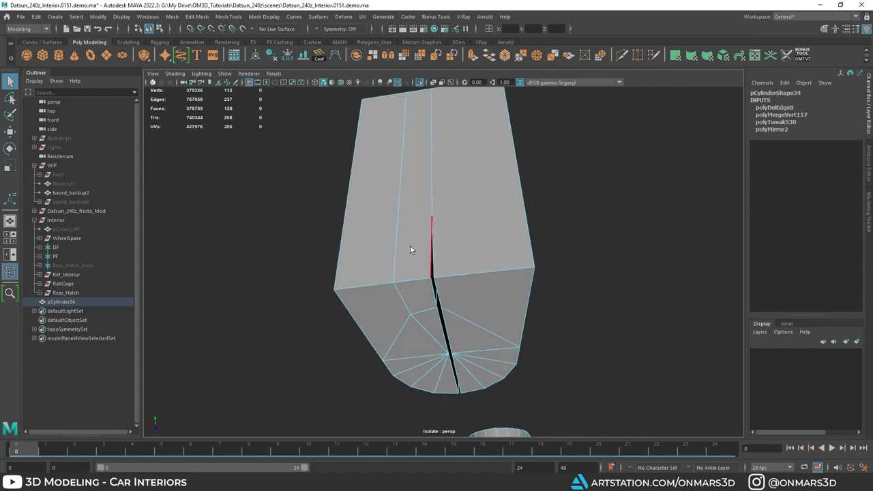
double_click(397, 246)
left_click(419, 315, "shift")
left_click(401, 331, "shift")
left_click(473, 323, "shift")
left_click_drag(524, 300, 407, 345, "alt")
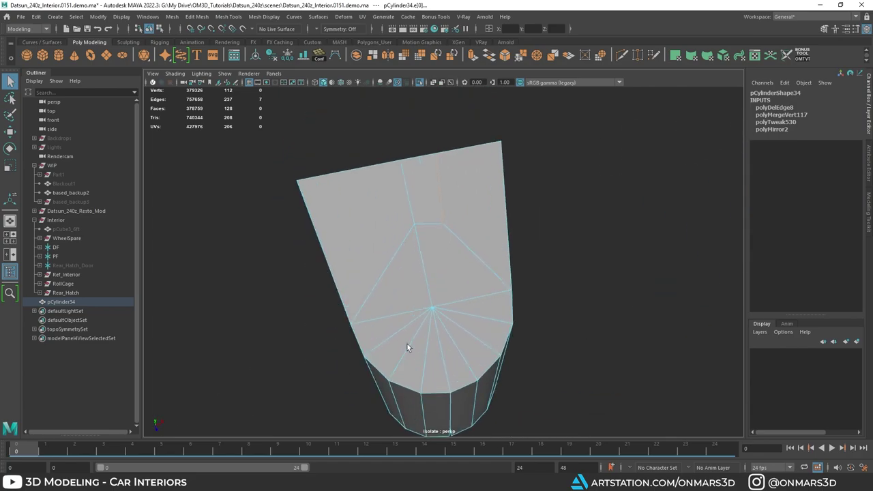
left_click(425, 226, "shift")
left_click(397, 245, "shift")
left_click(448, 244, "shift")
key("ctrl+Delete")
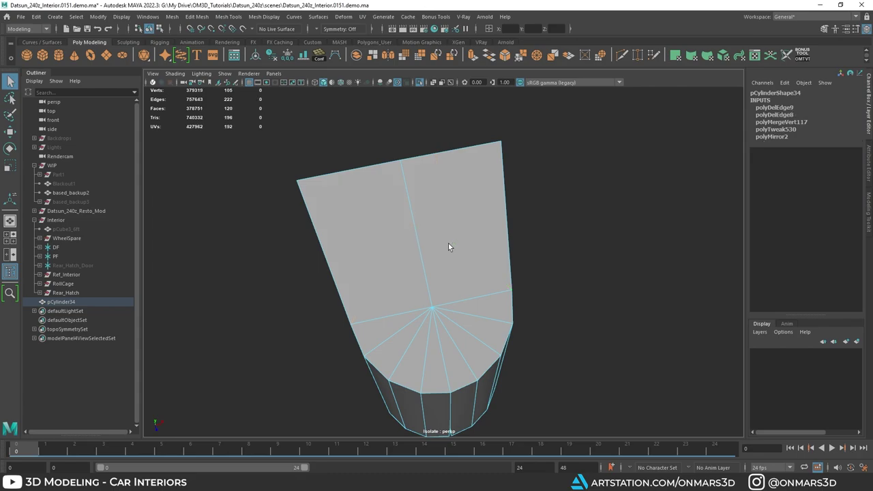
Merge the separated vertex pairs along the split down the middle of the tower's underside.
mouse_move(449, 247)
left_mouse_down("alt")
mouse_move(444, 218)
mouse_move(520, 179)
mouse_move(455, 230)
left_mouse_up("alt")
left_click_drag(438, 294, 439, 250, "alt")
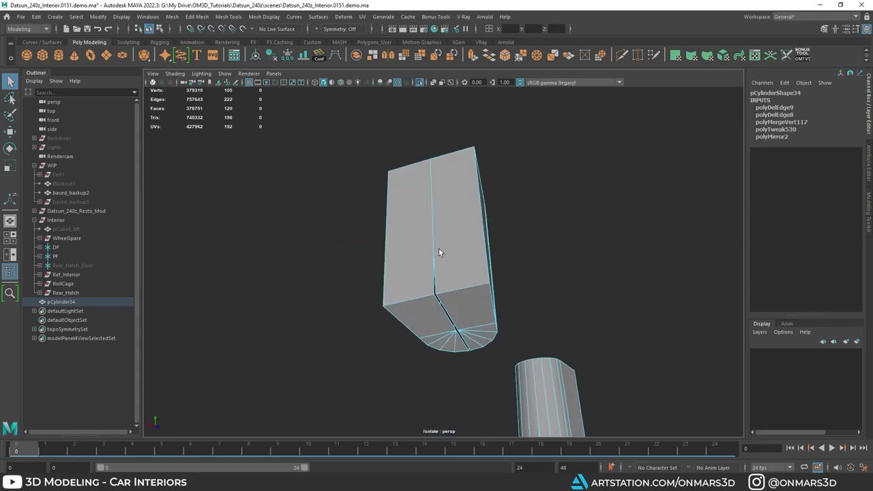
right_click_drag(444, 228, 357, 211)
left_click_drag(474, 317, 395, 287, "alt")
left_click(432, 281)
right_click_drag(395, 287, 424, 314, "alt")
key("alt+x")
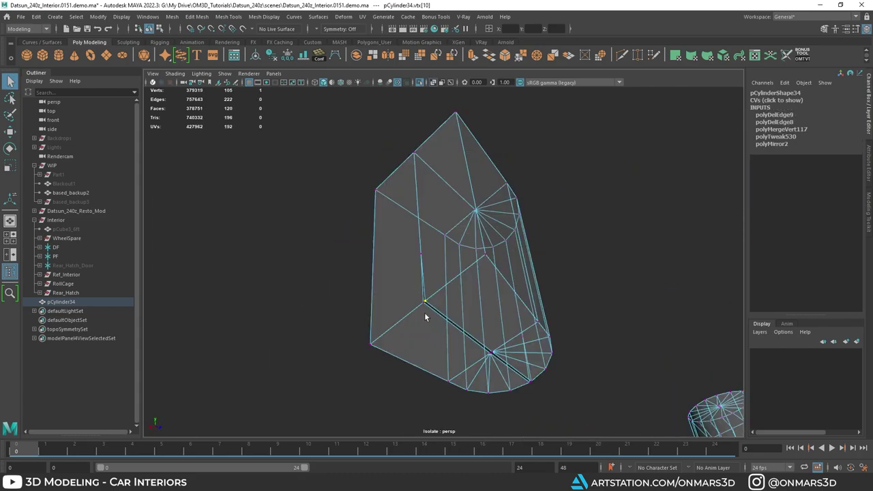
left_click_drag(440, 314, 442, 315)
right_click_drag(431, 253, 418, 154, "shift")
middle_click_drag(450, 259, 405, 198, "alt")
left_click_drag(405, 201, 449, 302, "alt")
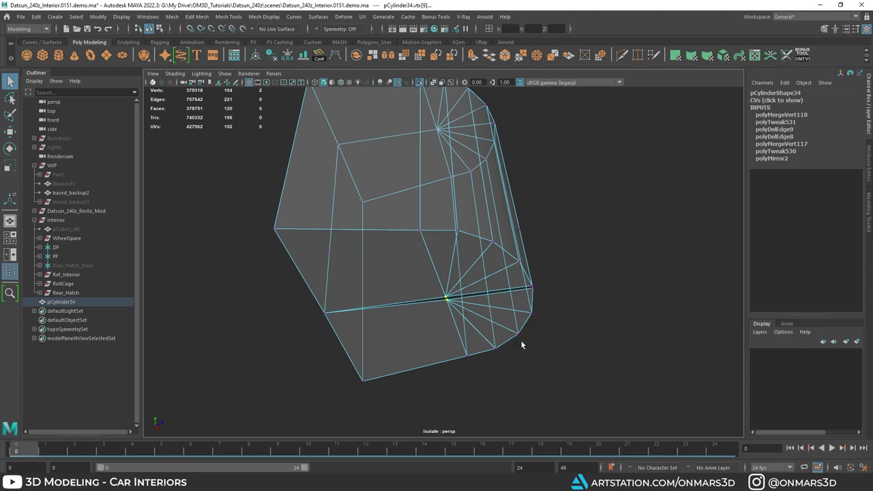
key("g")
key("g")
left_click_drag(549, 299, 443, 198, "alt")
Select the bottom cap faces and the two flat rear faces of the tower and delete them.
right_click_drag(438, 172, 438, 197)
left_click_drag(622, 371, 297, 278)
left_click_drag(287, 159, 608, 213, "ctrl")
left_click_drag(512, 235, 401, 296, "alt")
left_click(380, 213, "shift")
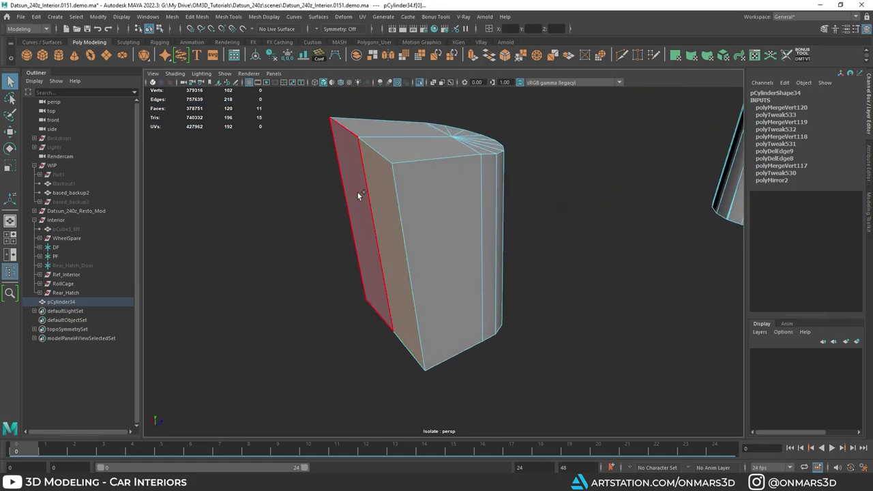
left_click(358, 193, "shift")
key("Delete")
Preview the opened tower with smoothing and delete the stray vertex on its curved front wall.
key("ctrl+1")
left_click_drag(452, 226, 456, 273, "alt")
key("ctrl+1")
key("3")
key("F8")
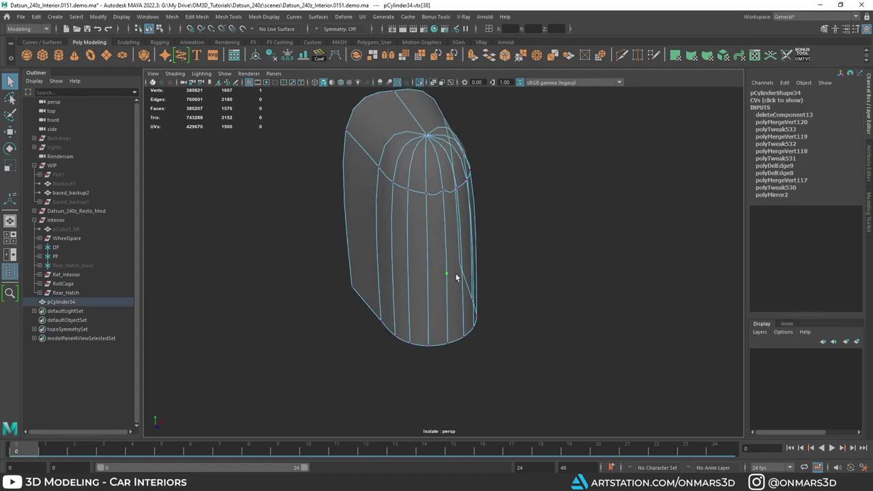
key("F9")
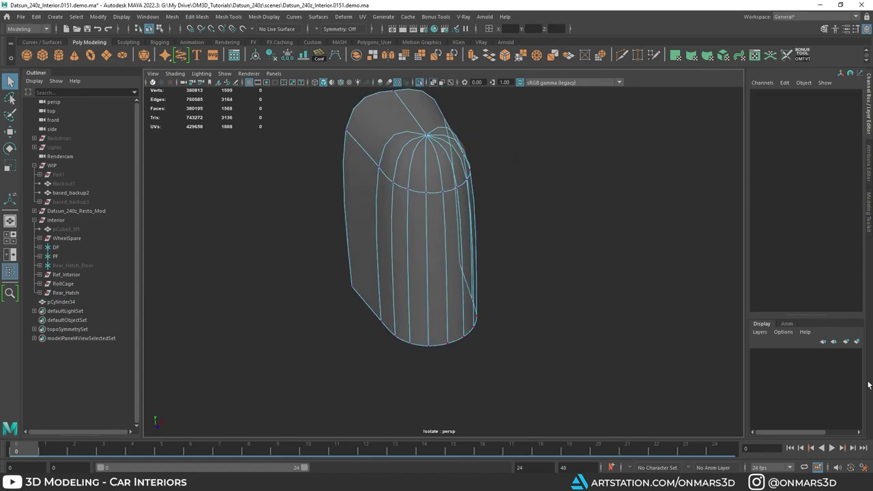
left_click_drag(492, 247, 477, 253, "alt")
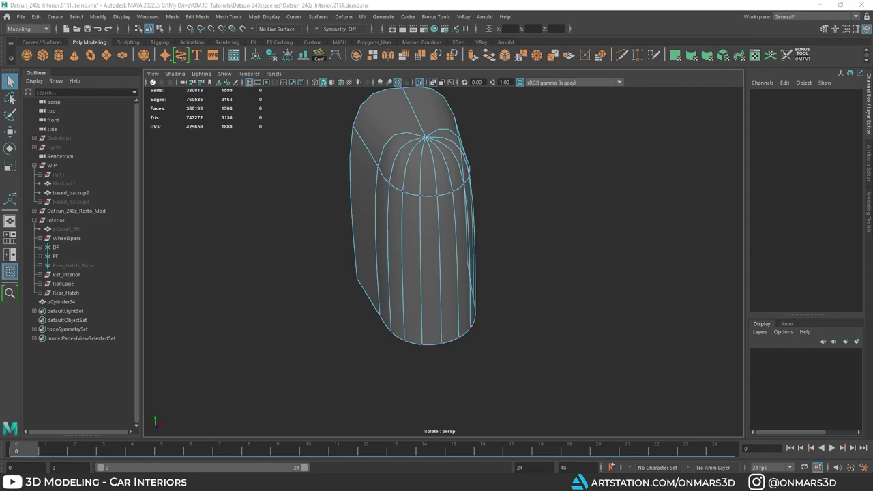
left_click(463, 219)
key("1")
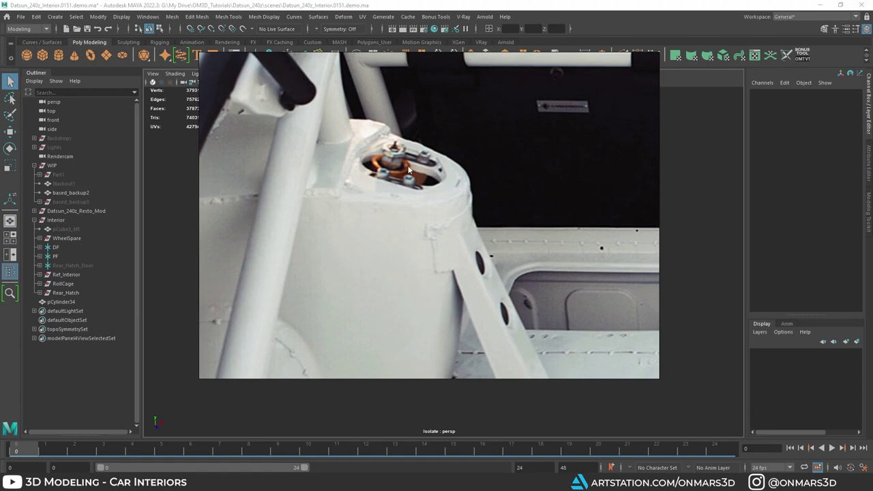
Delete the diagonal fan edges on the curved front part of the top cap, keeping the lengthwise centre edge and the crosswise edge.
left_click(574, 3)
scroll(411, 202, "up", 3)
mouse_move(410, 202)
left_mouse_down("alt")
mouse_move(411, 270)
mouse_move(407, 191)
mouse_move(409, 210)
mouse_move(387, 221)
left_mouse_up("alt")
left_click(433, 83)
key("F10")
left_click(376, 230)
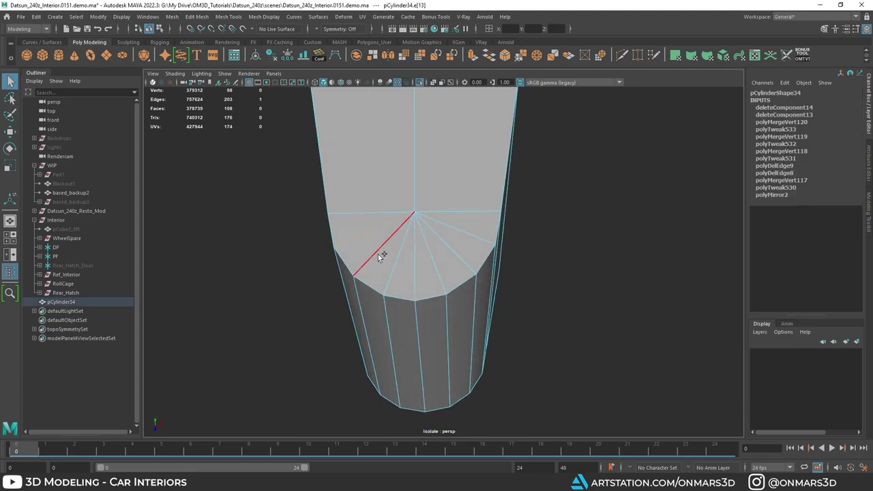
left_click(378, 254, "shift")
left_click(397, 269, "shift")
mouse_move(402, 270)
left_mouse_down("alt")
mouse_move(421, 268)
mouse_move(414, 274)
left_mouse_up("alt")
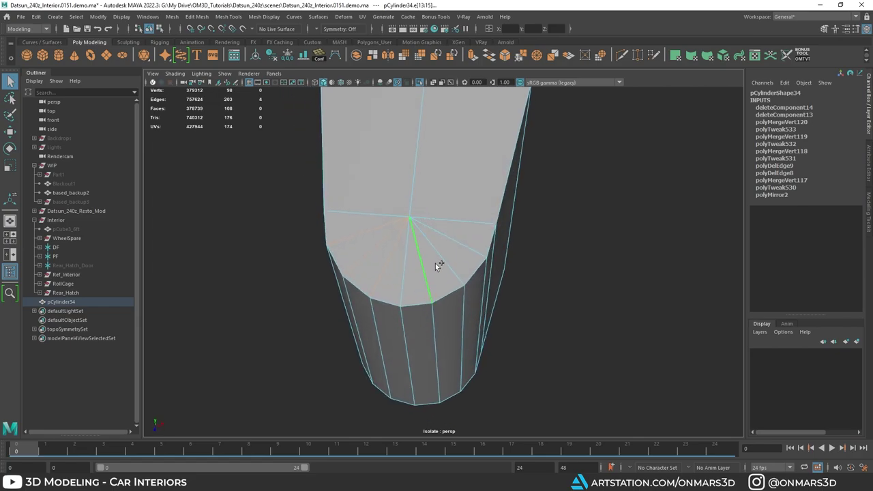
left_click(442, 260, "shift")
left_click(462, 241, "shift")
left_click_drag(466, 241, 513, 234, "alt")
key("Delete")
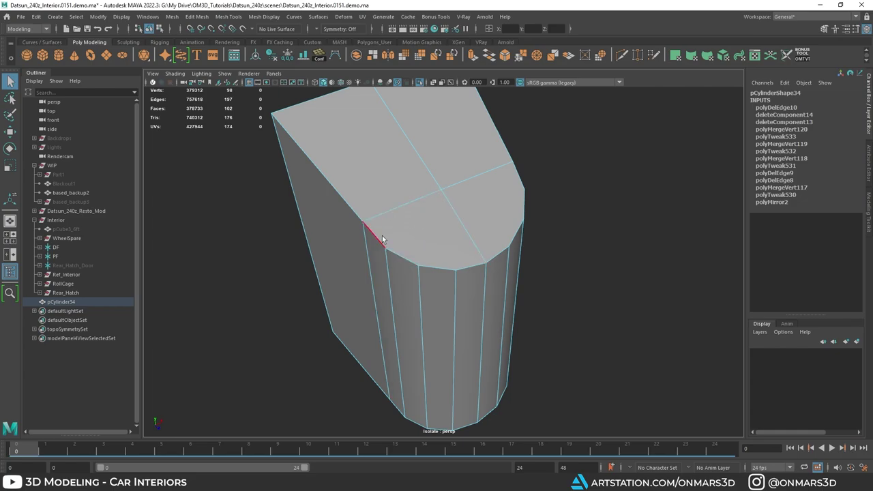
Multi-Cut two lengthwise edges across one half of the top cap, from the curved rim's vertices to the rear edge.
right_click(412, 148, "shift")
right_click_drag(376, 148, 360, 147, "shift")
left_click_drag(440, 189, 413, 206, "alt")
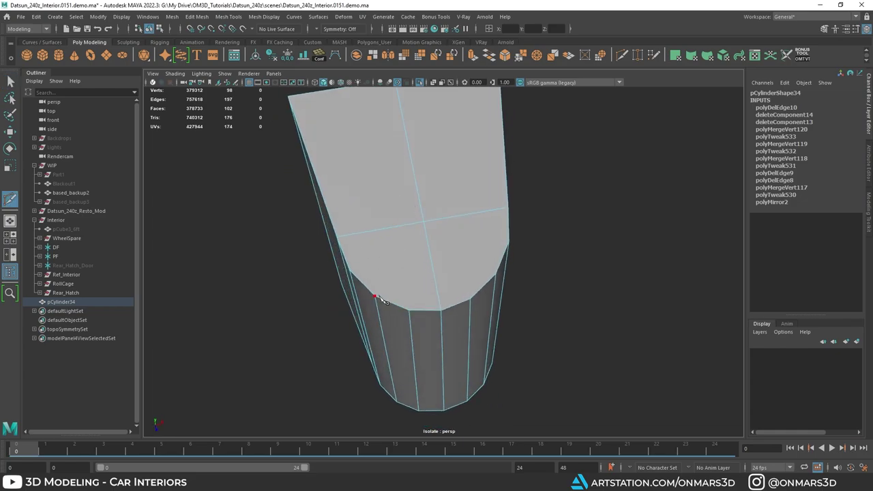
left_click_drag(421, 285, 408, 294, "alt")
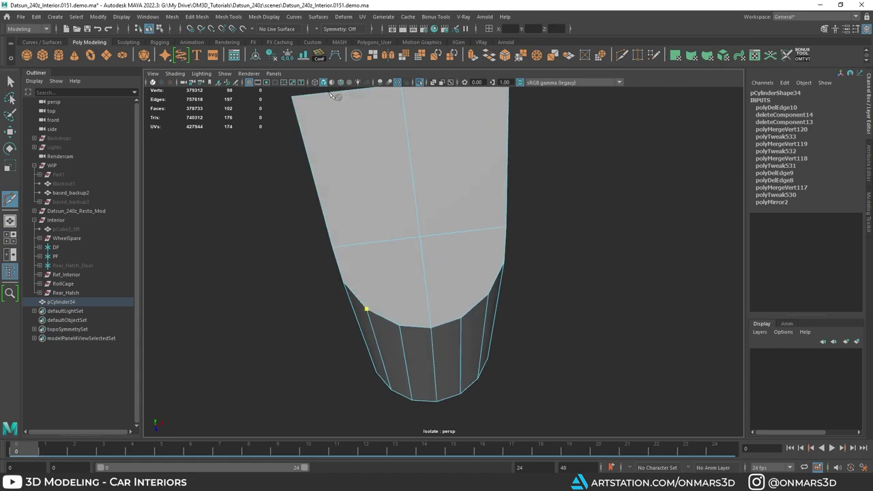
left_click(330, 95)
right_click(375, 152)
left_click(367, 309)
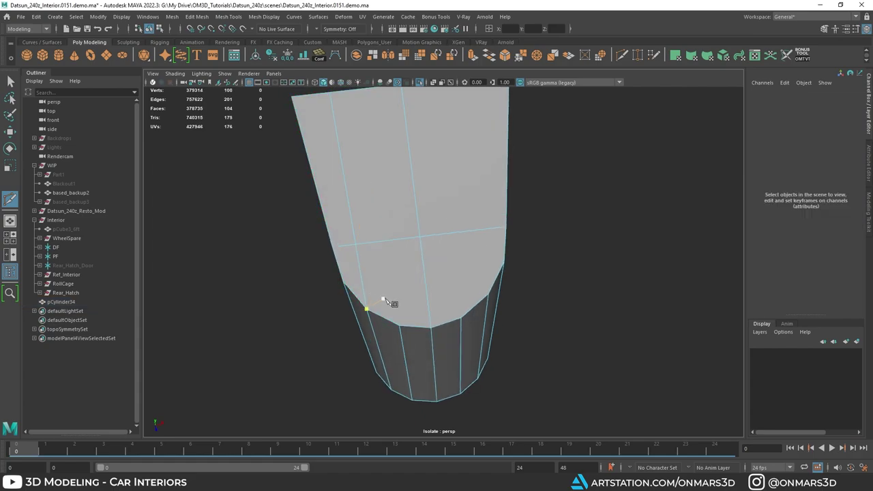
left_click(402, 318)
middle_click_drag(390, 91, 400, 147, "alt")
left_click(391, 159)
right_click(414, 163)
Multi-Cut two matching lengthwise edges across the other half of the top cap and leave the tool.
left_click_drag(517, 246, 498, 242, "alt")
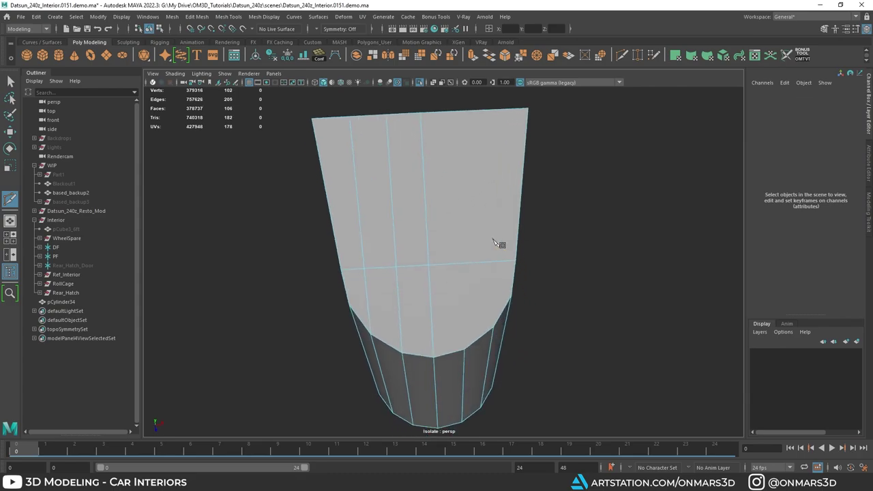
left_click(464, 350)
left_click(458, 114)
mouse_move(490, 195)
left_mouse_down("alt")
mouse_move(476, 182)
mouse_move(489, 178)
left_mouse_up("alt")
right_click(477, 185)
left_click(460, 262)
left_click(496, 110)
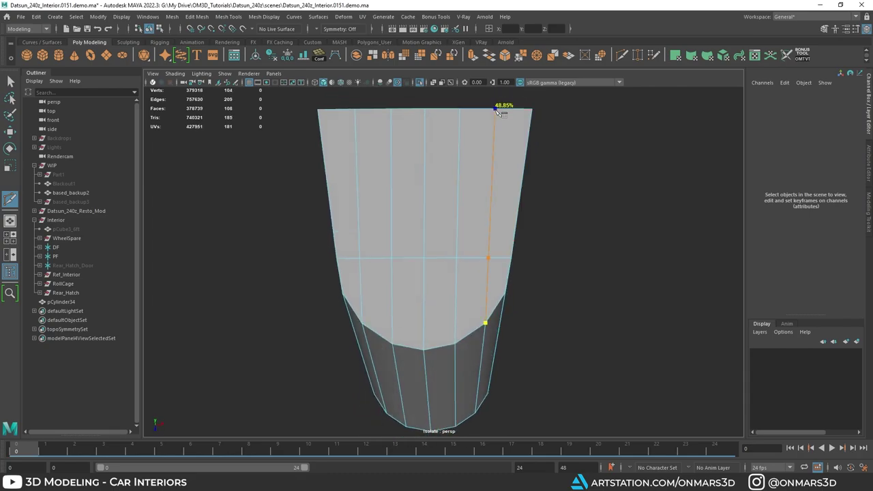
left_click_drag(437, 157, 454, 157, "alt")
right_click(512, 196)
left_click_drag(396, 188, 445, 168, "alt")
left_click_drag(321, 184, 354, 170, "alt")
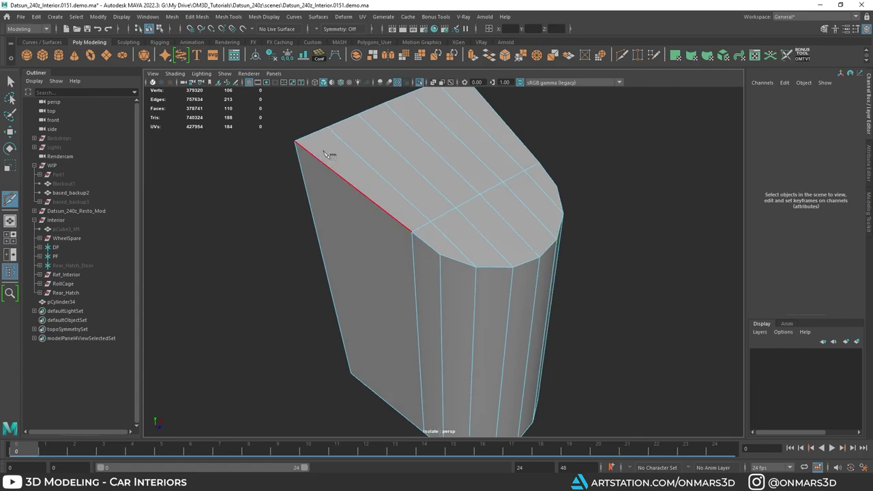
left_click_drag(524, 156, 419, 229, "alt")
key("q")
Compare the tower's top shape with the strut tower in the reference photo.
left_click_drag(428, 259, 521, 264, "alt")
middle_click_drag(522, 264, 455, 284, "alt")
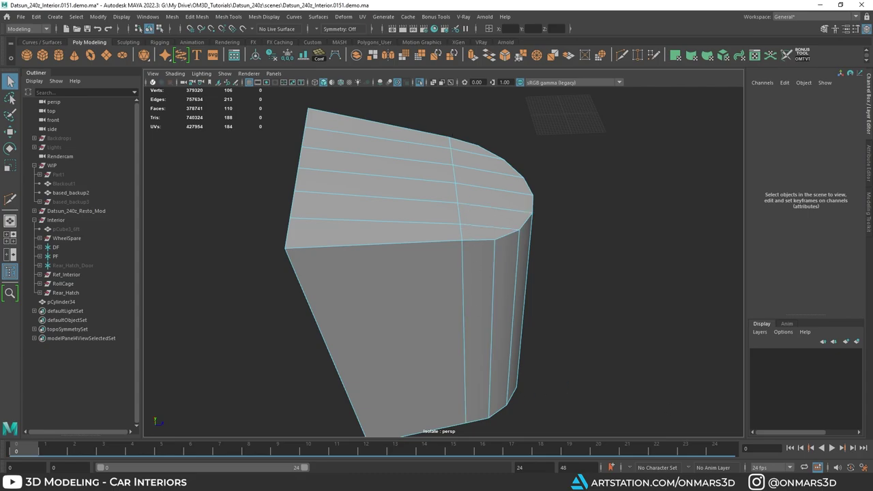
key("alt+Tab")
middle_click_drag(342, 242, 352, 256)
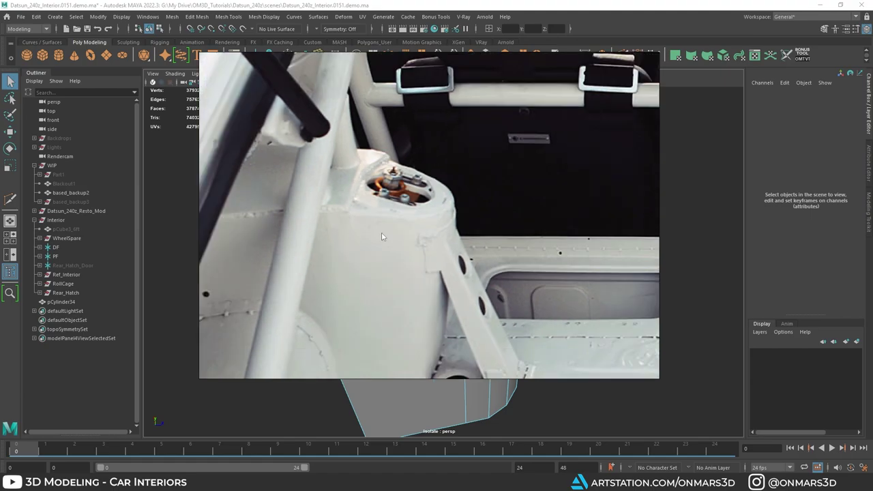
left_click(524, 5)
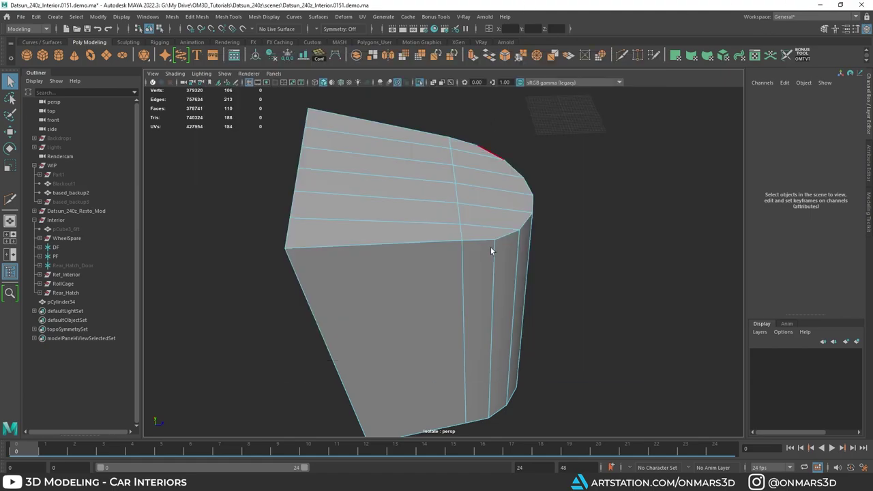
Try to inset the four middle faces at the curved front of the top cap by extruding them with Offset 2.
left_click_drag(490, 246, 406, 252, "alt")
right_click_drag(427, 194, 429, 229)
left_click_drag(429, 229, 379, 220, "alt")
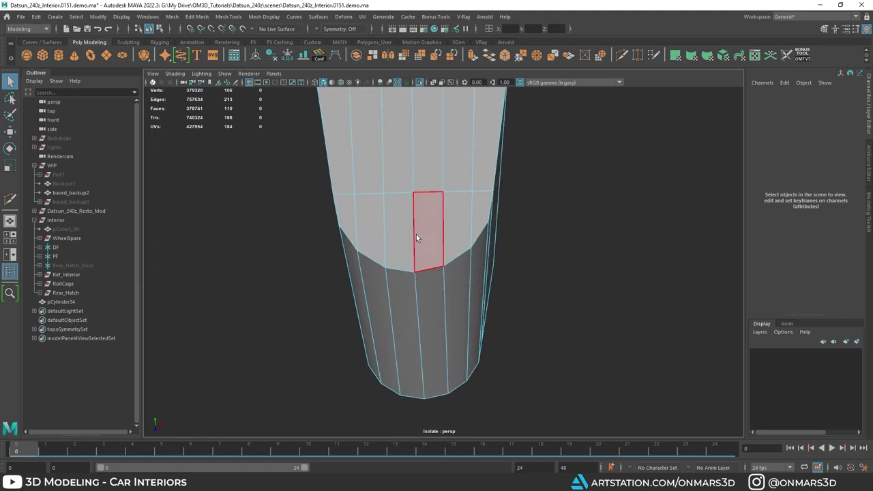
left_click_drag(440, 232, 422, 219, "alt")
left_click(393, 218)
left_click(417, 227, "shift")
left_click_drag(515, 312, 421, 265, "alt")
left_click(380, 252, "shift")
left_click(457, 248, "shift")
left_click_drag(314, 293, 382, 291, "alt")
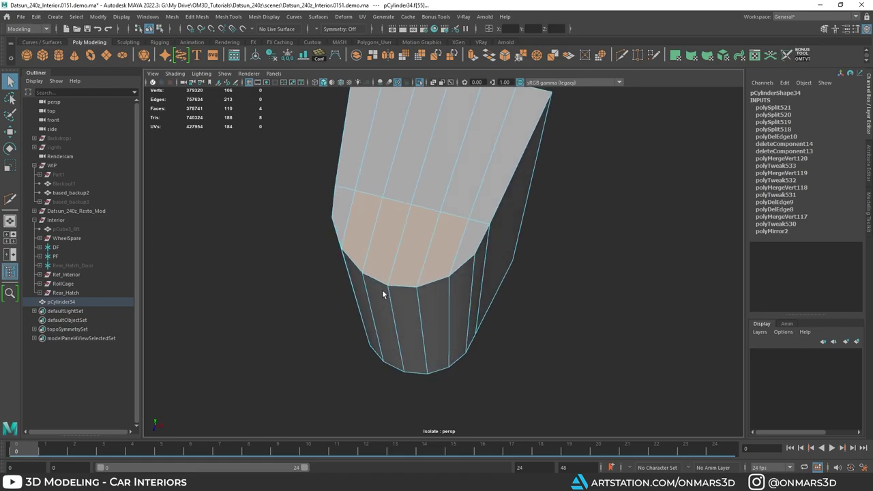
right_click_drag(383, 291, 421, 266, "alt")
left_click_drag(421, 265, 469, 229, "alt")
left_click_drag(471, 276, 386, 269, "alt")
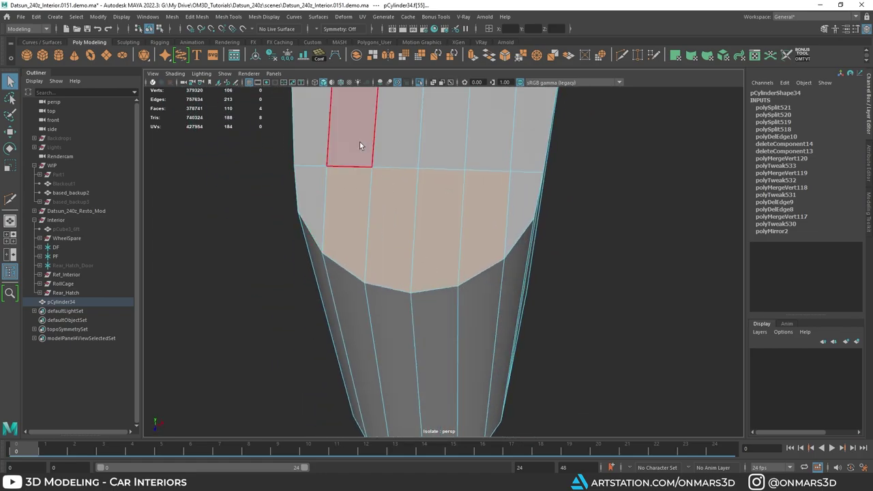
left_click_drag(359, 142, 391, 213, "alt")
scroll(390, 213, "down", 2)
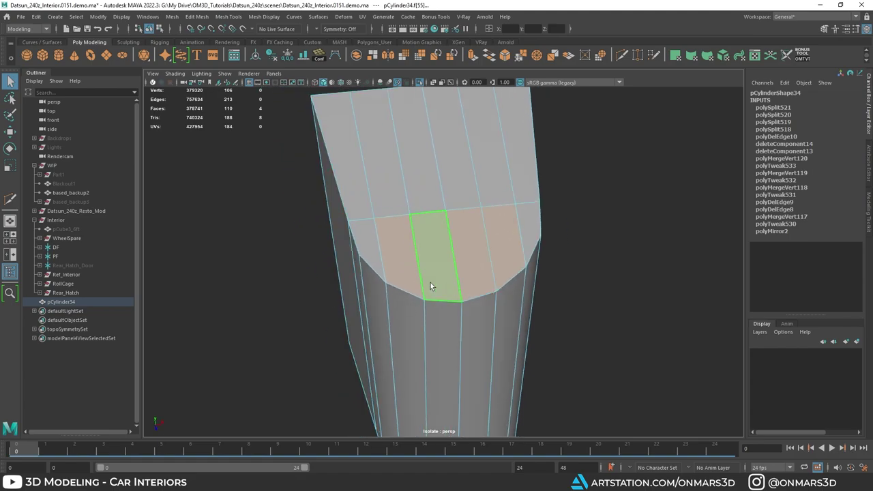
left_click_drag(431, 282, 445, 226, "alt")
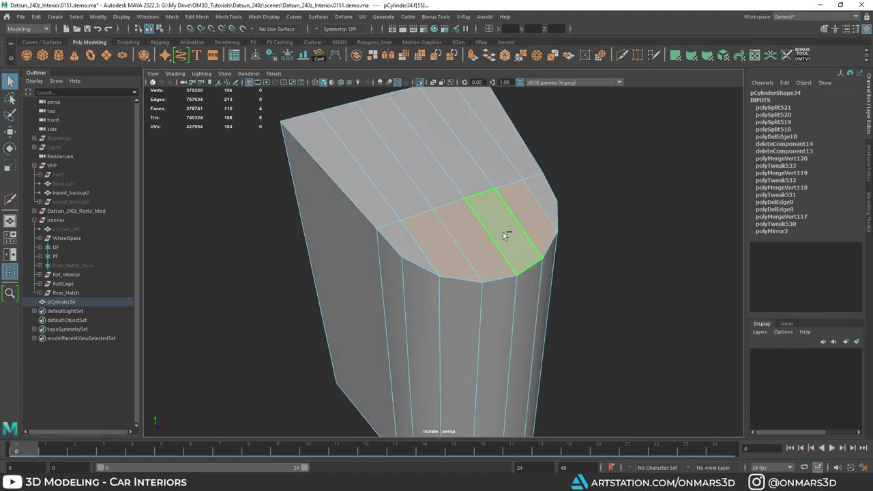
key("ctrl+e")
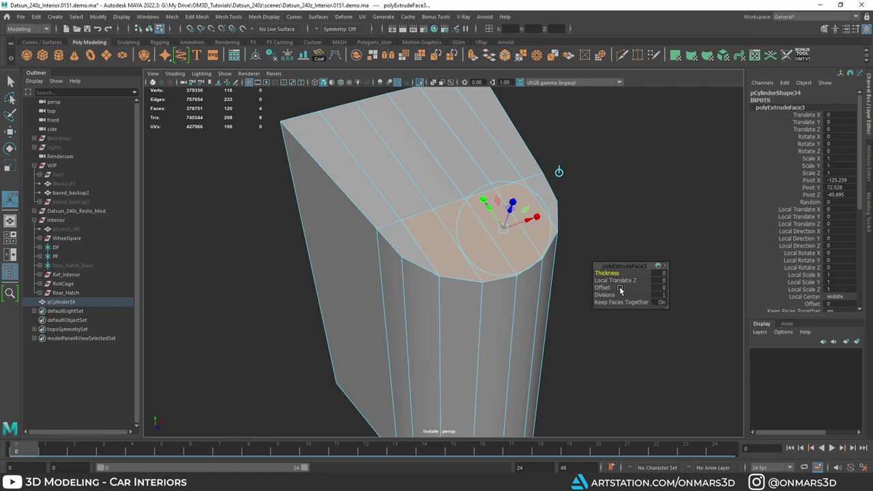
left_click_drag(604, 288, 614, 288)
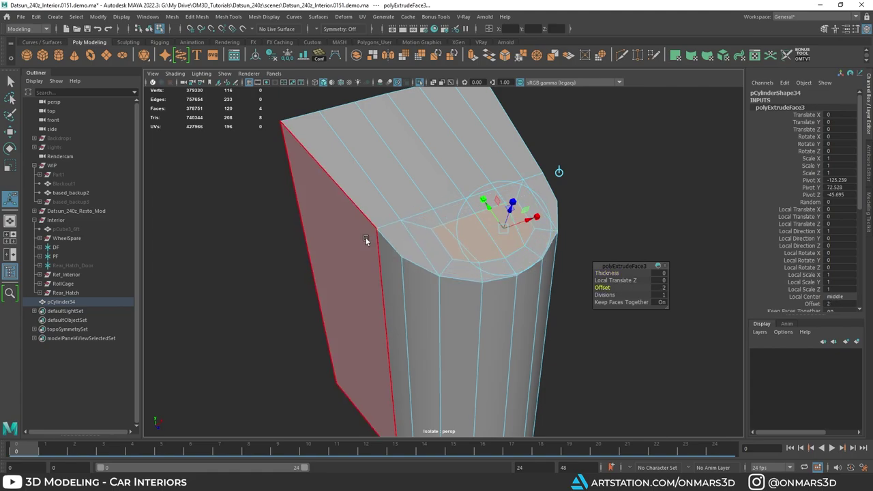
left_click_drag(366, 241, 439, 230, "alt")
left_click_drag(492, 238, 435, 252, "alt")
key("q")
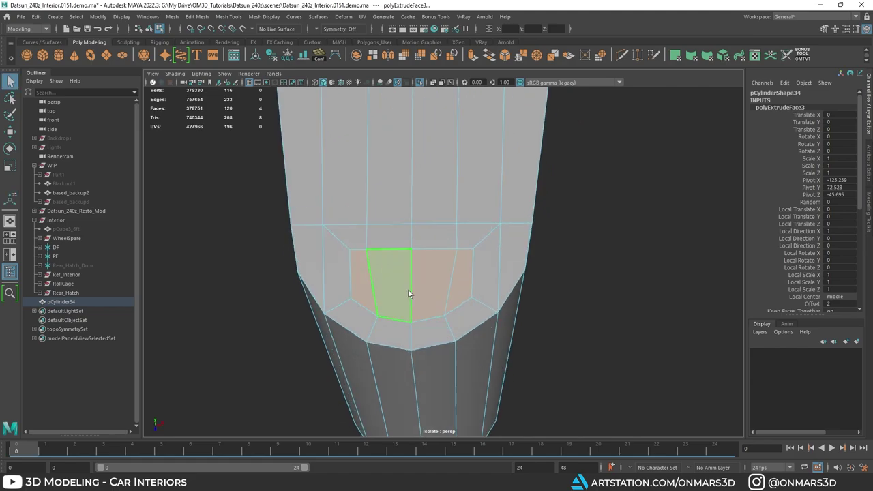
key("ctrl+z")
key("ctrl+z")
Preview the tower with smoothing and select the edges along the top cap's sides and curved front rim.
left_click_drag(372, 314, 455, 265, "alt")
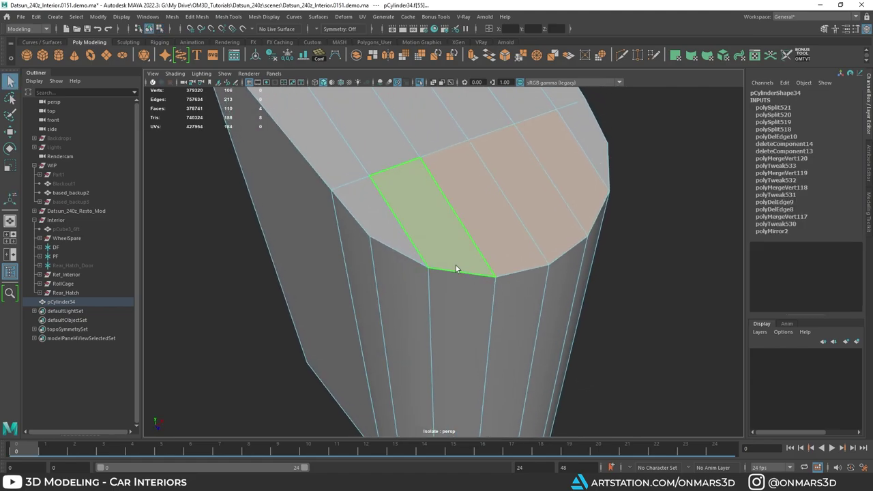
right_click_drag(456, 266, 418, 202, "alt")
key("3")
key("1")
left_click(377, 217)
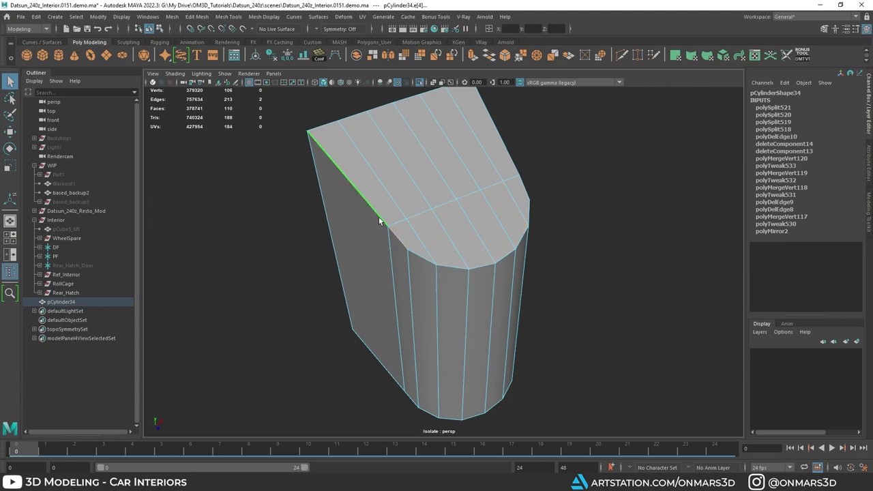
left_click(398, 238, "shift")
left_click_drag(515, 259, 489, 237, "alt")
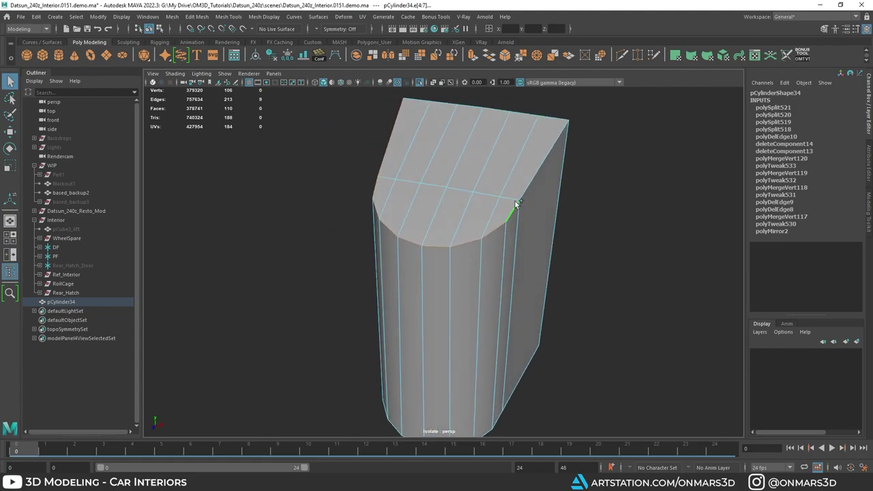
left_click(536, 173, "shift")
left_click_drag(363, 200, 335, 200, "alt")
left_click_drag(335, 200, 395, 187, "alt")
Inset all twelve faces of the top cap together by extruding them with Offset 0.5.
key("F11")
left_click(381, 173)
left_click(389, 208, "shift")
left_click(416, 221, "shift")
left_click(419, 186, "shift")
left_click(445, 182)
key("ctrl+z")
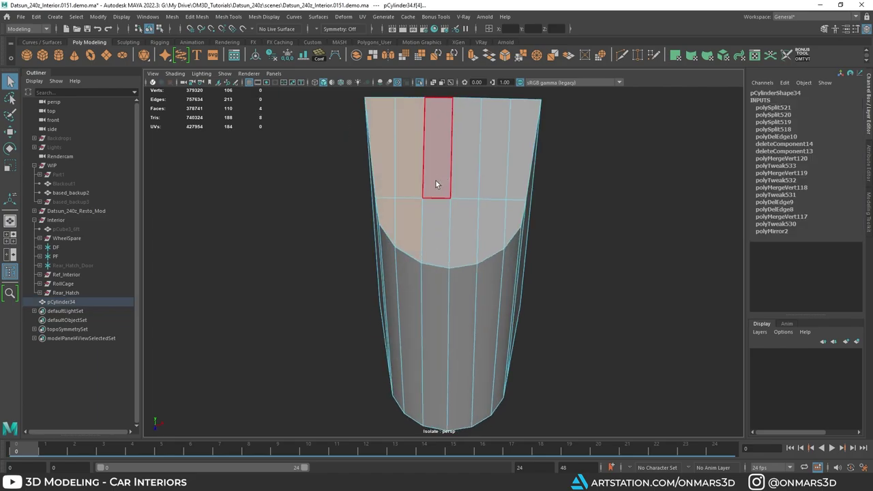
mouse_move(476, 175)
left_mouse_down("shift")
mouse_move(518, 216)
mouse_move(441, 225)
mouse_move(511, 225)
mouse_move(472, 229)
left_mouse_up("shift")
scroll(483, 226, "up", 2)
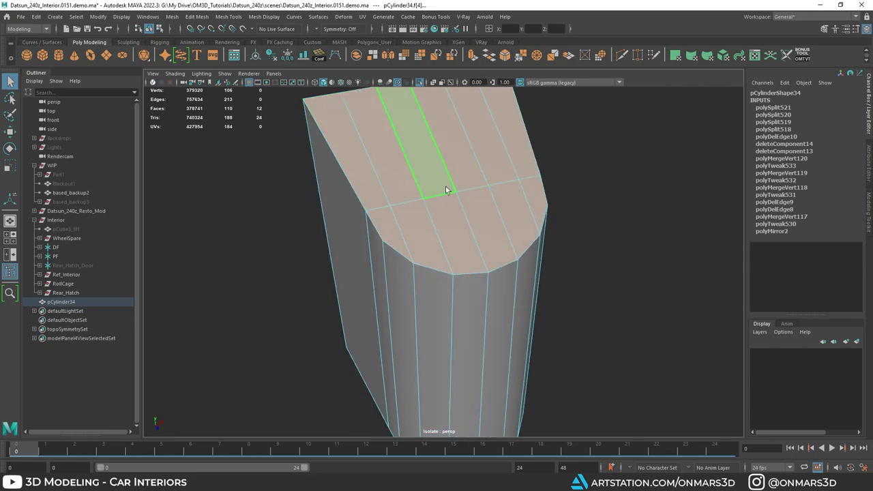
left_click_drag(447, 190, 429, 189, "alt")
right_click_drag(426, 157, 428, 191, "shift")
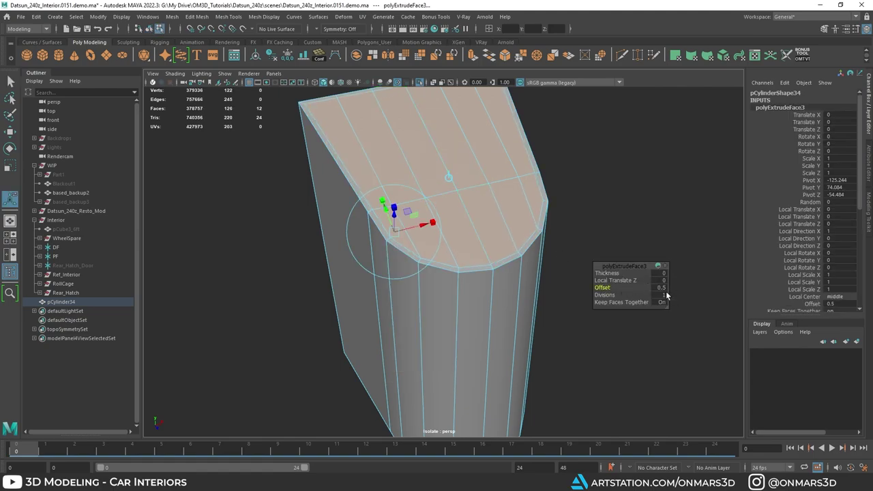
left_click_drag(434, 217, 413, 235, "alt")
middle_click_drag(414, 235, 441, 272, "alt")
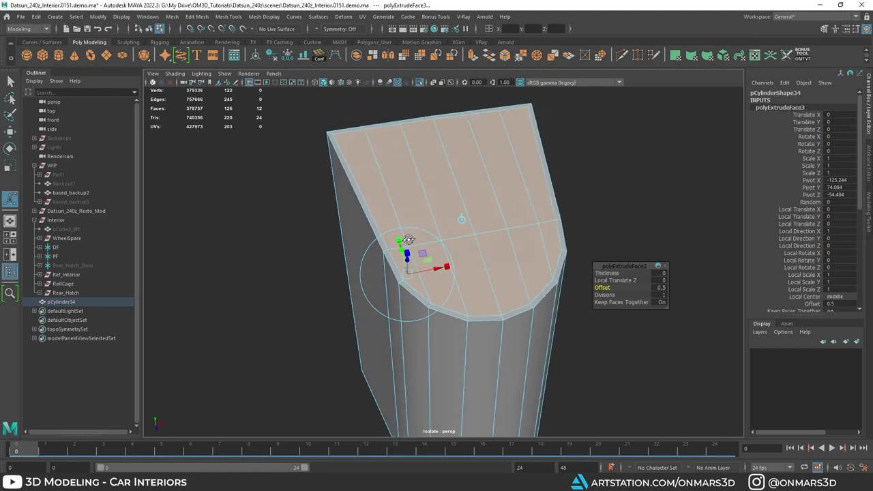
left_click_drag(440, 272, 460, 256, "alt")
left_click_drag(385, 288, 400, 273, "alt")
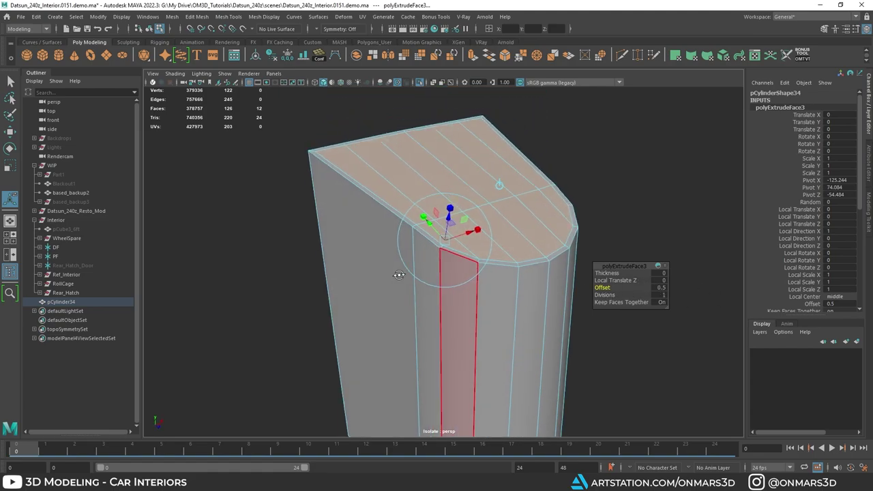
Insert a Multi-Cut edge loop around the tower walls just below the top cap's rim and leave the tool.
key("q")
right_click_drag(421, 179, 365, 180, "shift")
middle_click_drag(437, 287, 436, 230, "alt")
right_click_drag(437, 231, 470, 234, "alt")
middle_click_drag(390, 111, 417, 181, "alt")
left_click(376, 152, "ctrl")
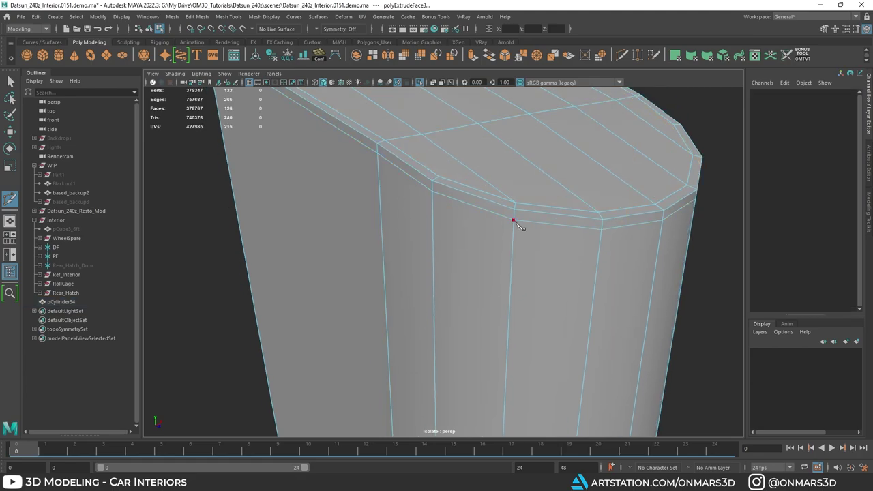
right_click_drag(513, 221, 503, 226, "alt")
key("q")
Preview the whole tower with smoothing, inspect the top rim and back corners, and return to the unsmoothed display.
right_click_drag(450, 158, 497, 144)
key("3")
left_click(651, 130)
mouse_move(591, 221)
left_mouse_down("alt")
mouse_move(571, 240)
mouse_move(593, 219)
left_mouse_up("alt")
left_click(592, 219)
left_click_drag(441, 192, 486, 193, "alt")
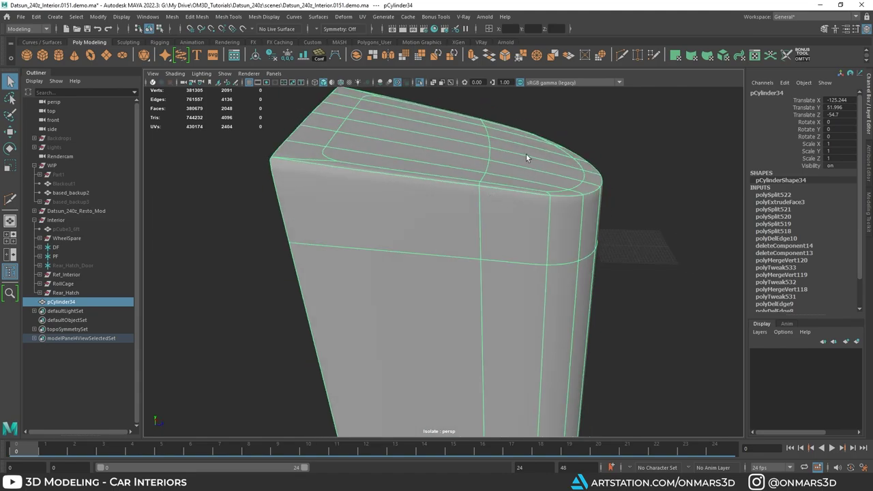
left_click_drag(374, 168, 388, 185, "alt")
key("1")
Delete the inset edges along the straight back of the top cap together with the short diagonal edges at both back corners.
left_click_drag(526, 184, 457, 236, "alt")
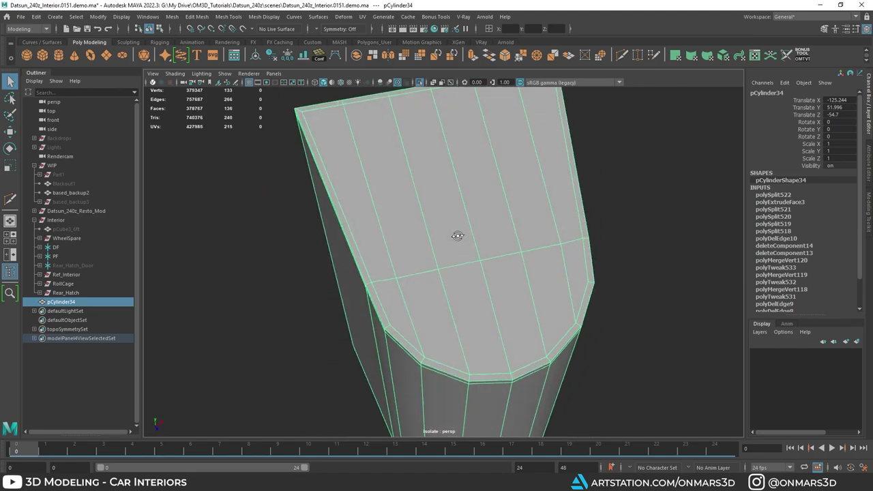
middle_click_drag(457, 236, 475, 328, "alt")
scroll(475, 327, "up", 4)
left_click_drag(475, 328, 502, 328, "alt")
scroll(372, 250, "up", 5)
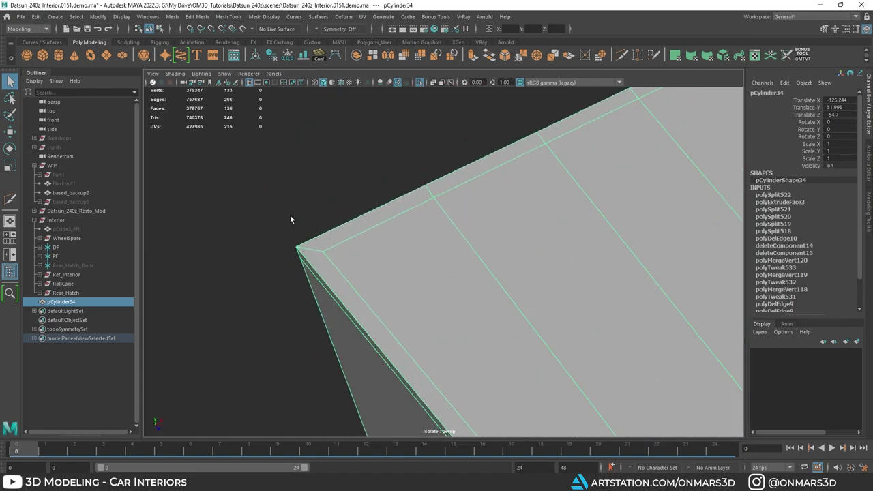
right_click_drag(401, 236, 396, 210)
left_click(317, 249)
left_click(404, 213, "shift")
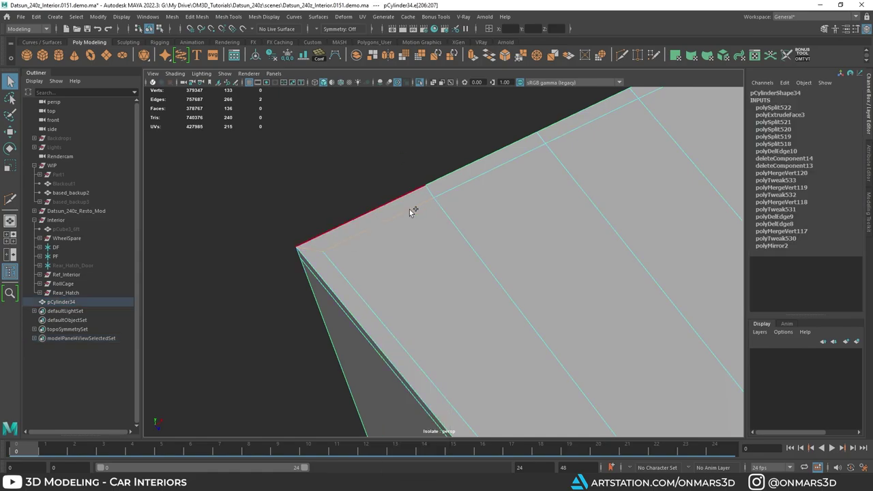
left_click_drag(479, 181, 456, 253, "alt")
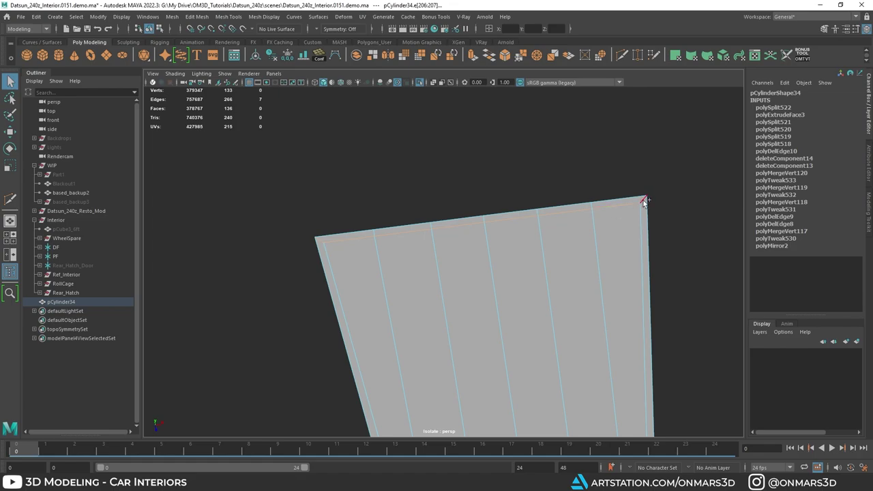
middle_click_drag(674, 258, 629, 209, "alt")
scroll(629, 209, "down", 4)
left_click(545, 219, "shift")
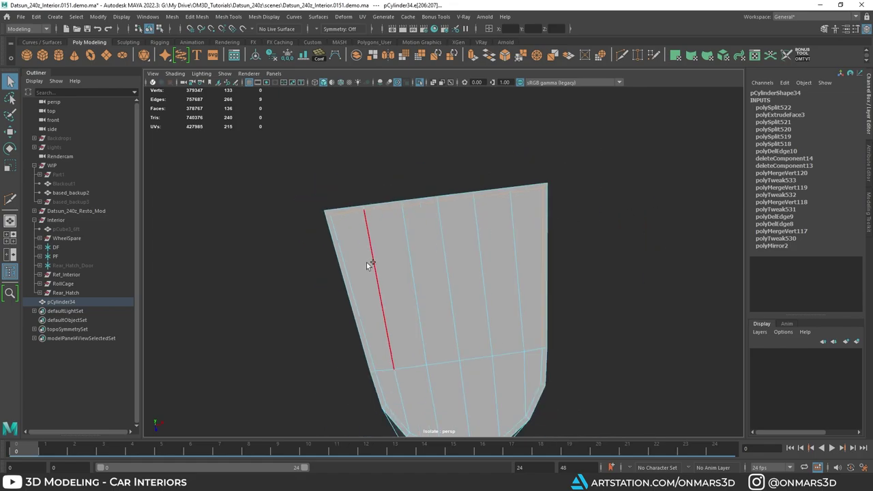
key("ctrl+Delete")
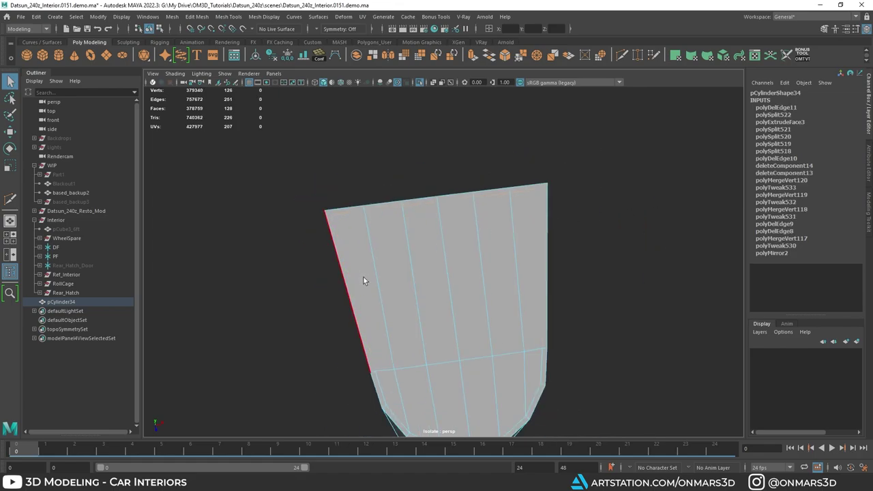
Multi-Cut an edge along each long side of the top cap, from the inset vertex at the cross edge to the back edge.
right_click(432, 229, "shift")
left_click(383, 228)
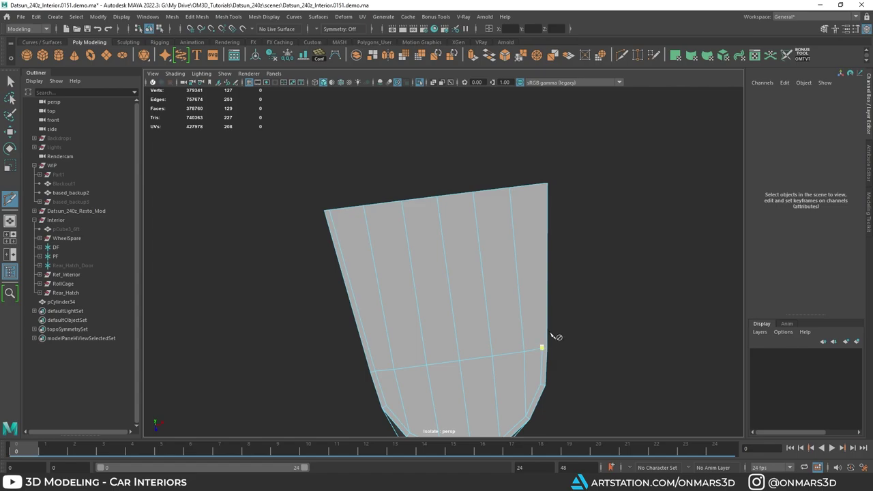
scroll(431, 231, "up", 5)
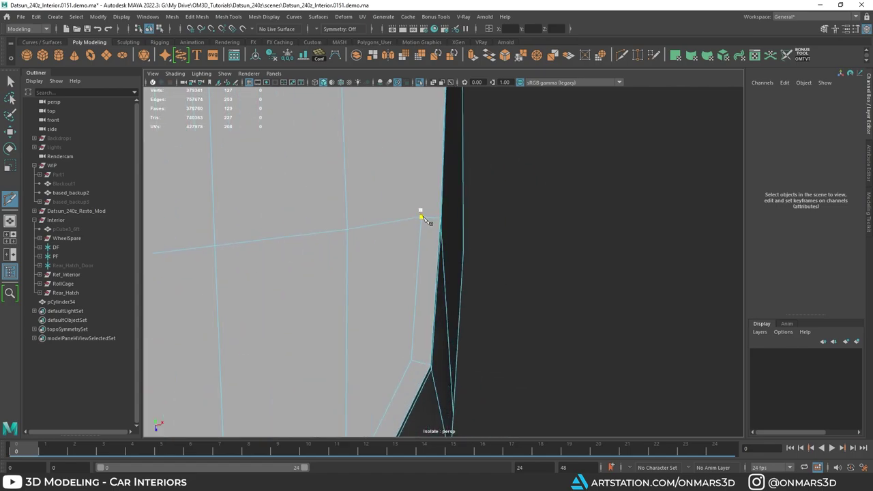
middle_click_drag(418, 175, 442, 335, "alt")
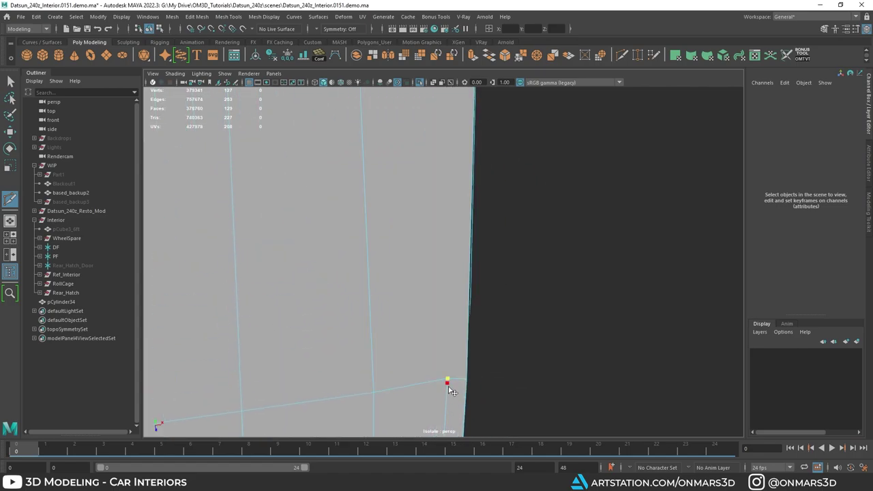
key("q")
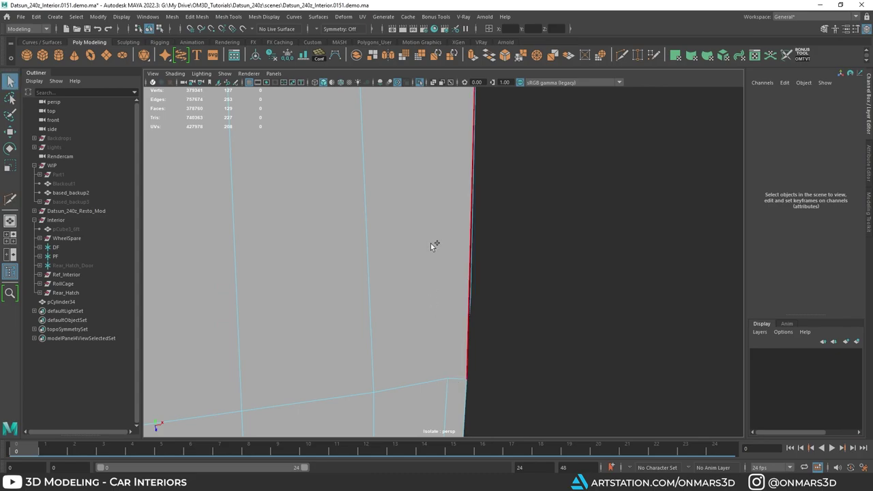
right_click_drag(430, 243, 377, 246, "shift")
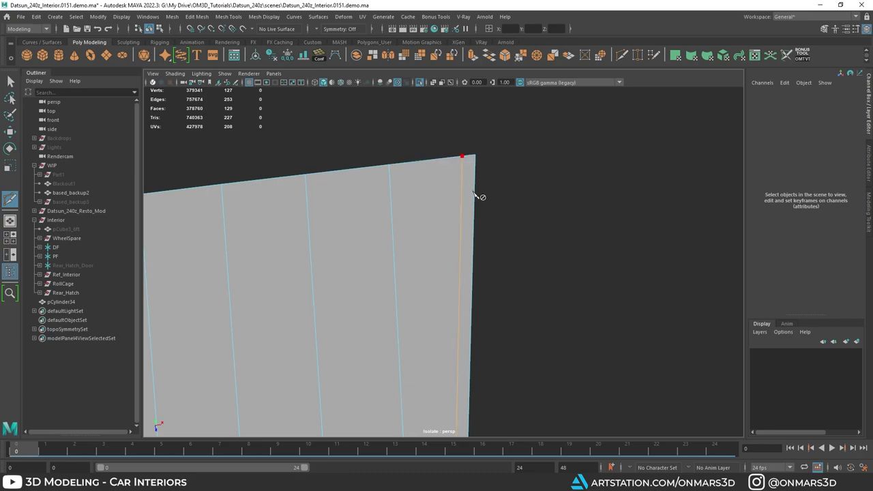
scroll(475, 196, "down", 5)
left_click_drag(475, 195, 455, 203, "alt")
key("q")
Inspect the top cap's side and back edges in the smoothed preview, then switch smoothing off.
right_click_drag(453, 200, 493, 171)
key("3")
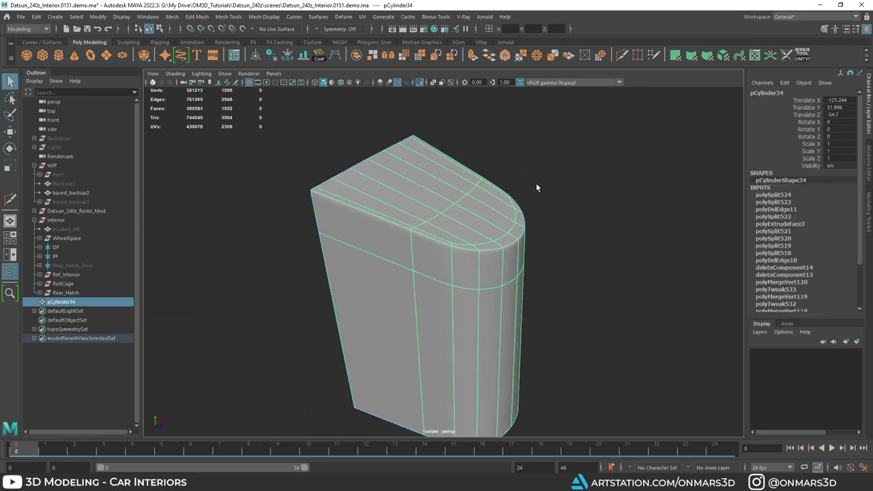
left_click_drag(537, 187, 575, 181, "alt")
left_click(575, 181)
scroll(535, 177, "up", 5)
left_click(439, 149)
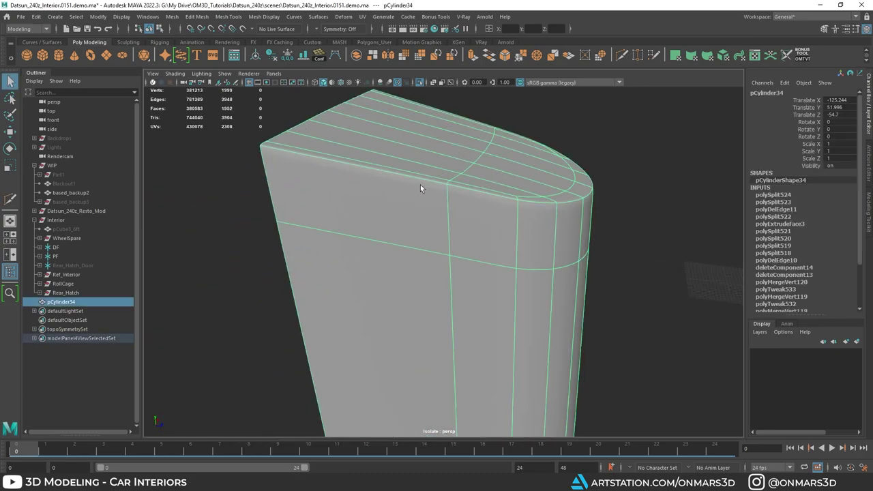
mouse_move(420, 185)
left_mouse_down("alt")
mouse_move(505, 225)
mouse_move(410, 179)
left_mouse_up("alt")
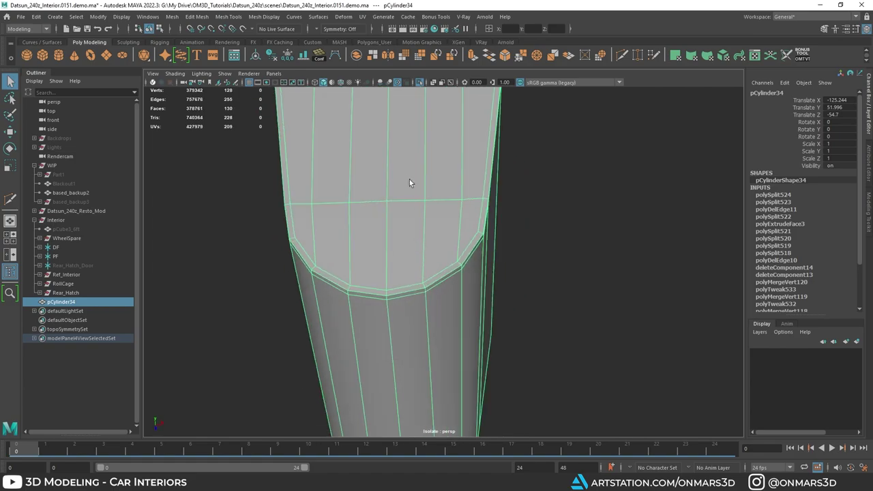
Inset the four middle faces at the curved front of the top cap by extruding them with Offset 1.4.
left_click(359, 237)
left_click(407, 243, "shift")
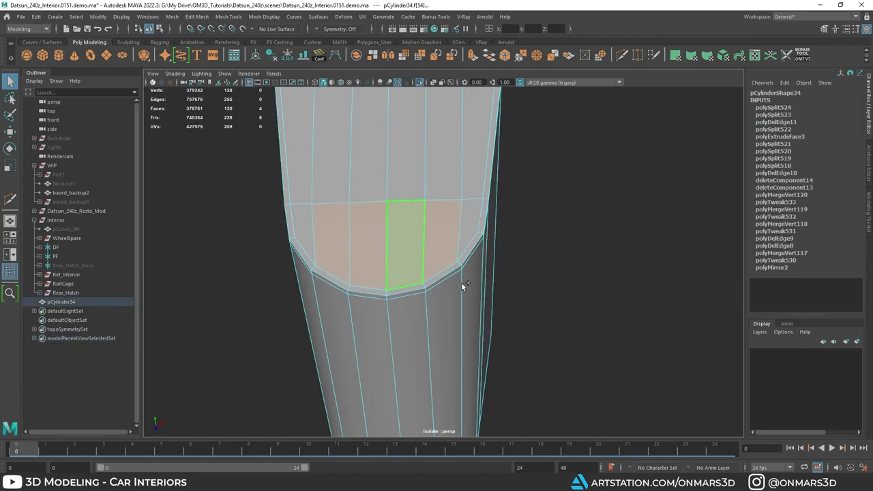
left_click_drag(461, 282, 443, 291, "alt")
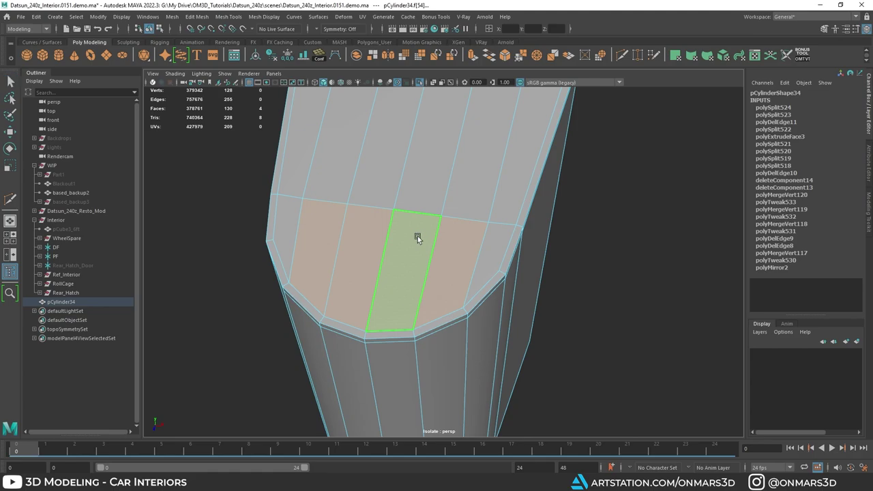
key("ctrl+e")
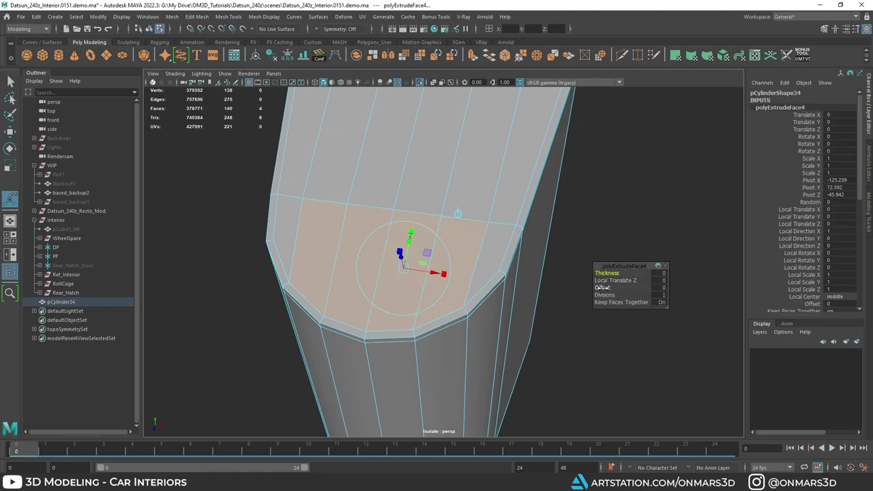
left_click_drag(602, 288, 612, 287)
left_click_drag(425, 254, 406, 257, "alt")
key("q")
Insert a Multi-Cut edge loop crosswise through the inset front faces and down the tower's sides, then leave the tool.
left_click_drag(304, 222, 434, 214, "alt")
middle_click_drag(548, 203, 437, 230, "alt")
left_click_drag(438, 230, 453, 221, "alt")
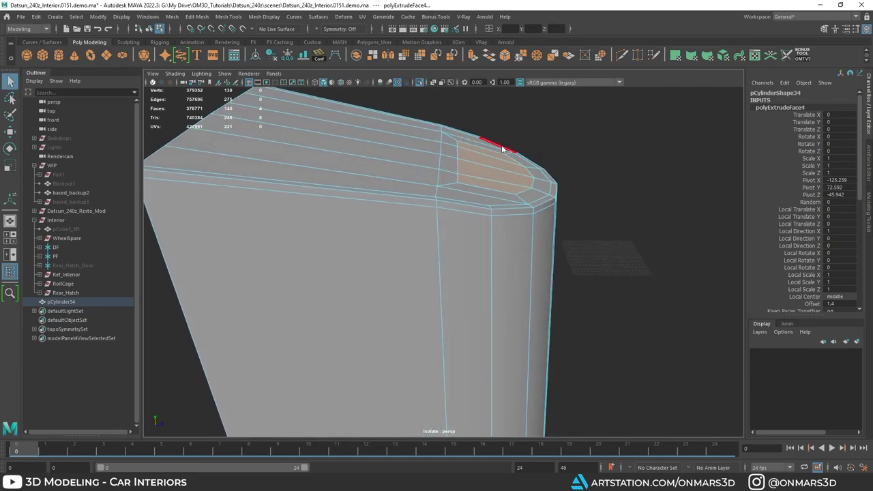
right_click_drag(502, 148, 410, 138, "shift")
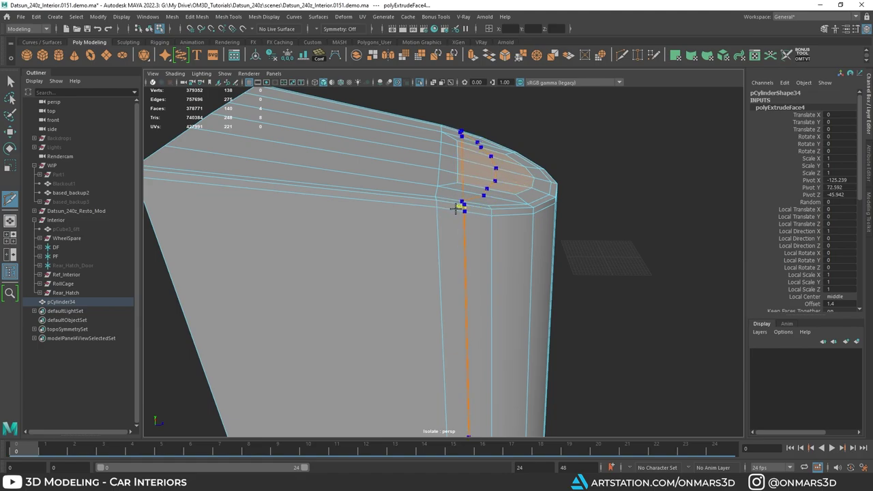
left_click(461, 208, "ctrl")
left_click_drag(580, 265, 487, 291, "alt")
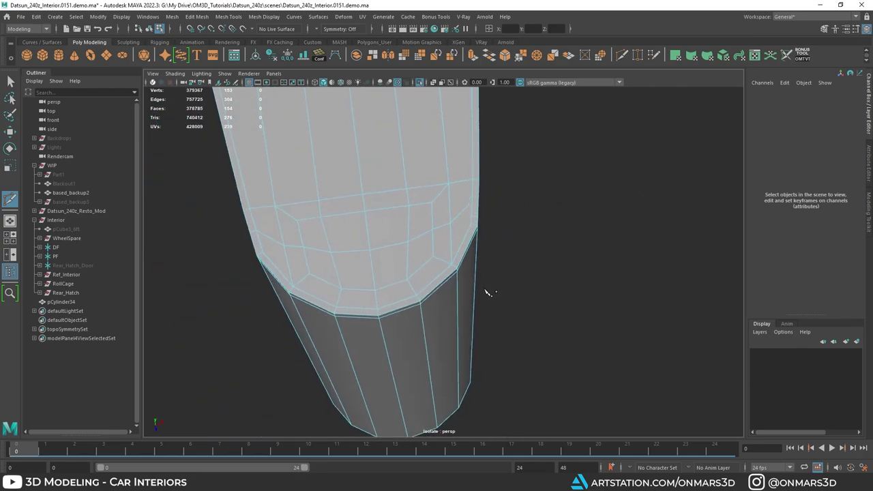
middle_click_drag(487, 291, 600, 288, "alt")
scroll(600, 287, "up", 2)
key("q")
Circularize the eight inner faces at the curved front of the top cap.
left_click(433, 227)
left_click(468, 217, "shift")
left_click(513, 208, "shift")
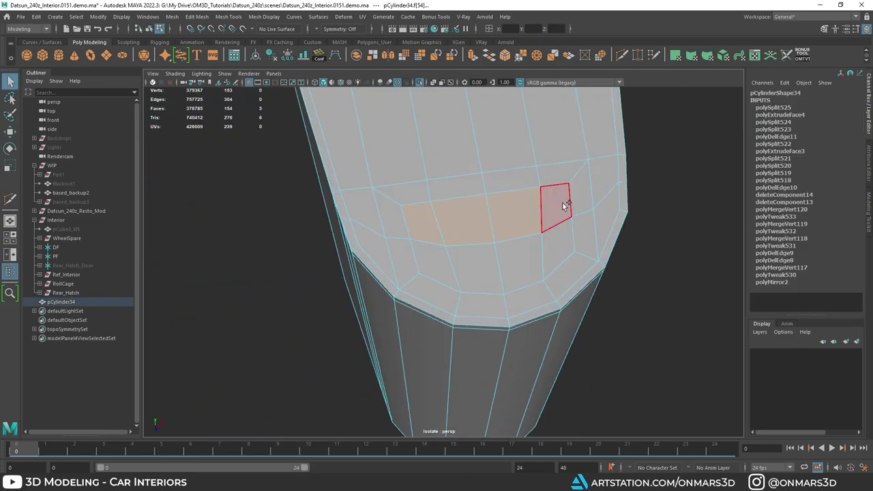
left_click(558, 243, "shift")
left_click(520, 261, "shift")
mouse_move(443, 258)
left_mouse_down("alt")
mouse_move(425, 242)
mouse_move(447, 271)
mouse_move(427, 259)
left_mouse_up("alt")
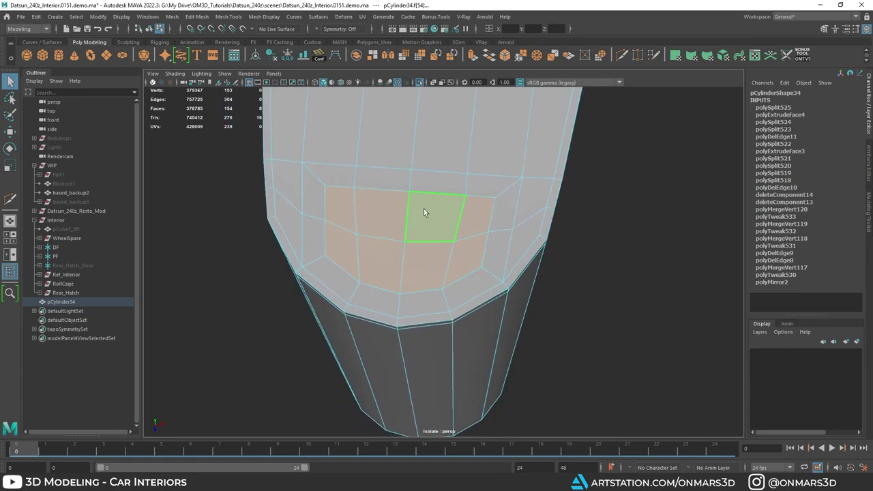
left_click_drag(423, 212, 440, 209, "alt")
right_click(445, 195, "shift")
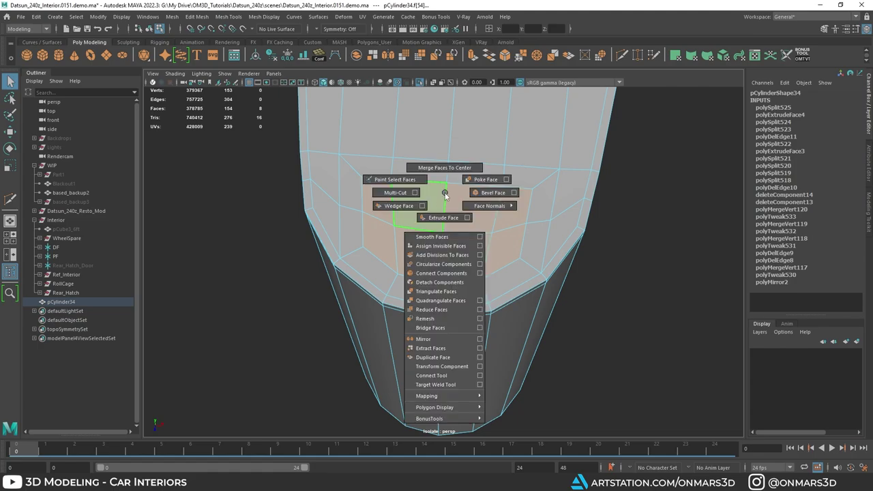
left_click(448, 264)
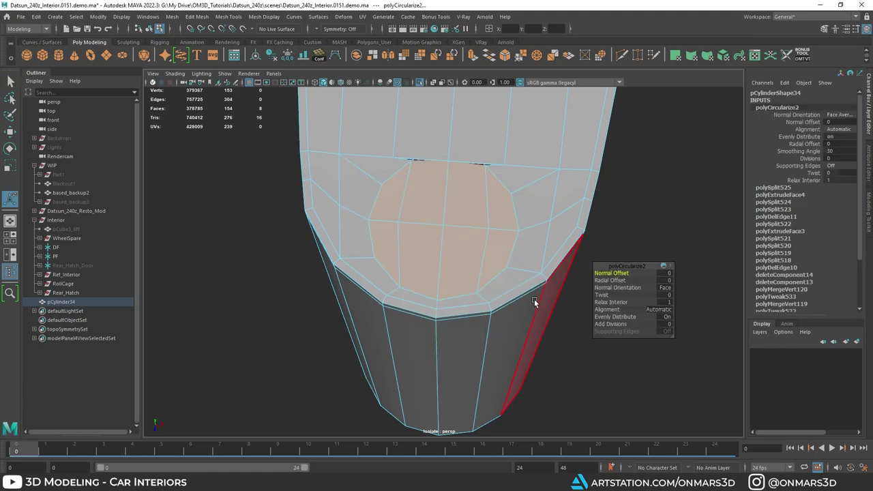
Shrink the circle on the top cap by setting its Radial Offset to -0.8.
left_click_drag(488, 232, 393, 194, "alt")
middle_click_drag(437, 211, 451, 242, "alt")
left_click_drag(451, 243, 472, 240, "alt")
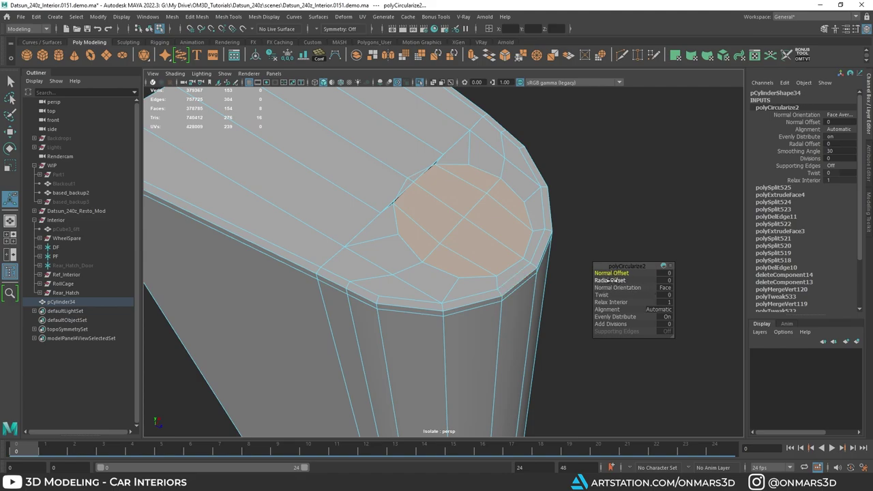
left_click_drag(610, 279, 360, 281)
left_click_drag(498, 182, 453, 198, "alt")
key("q")
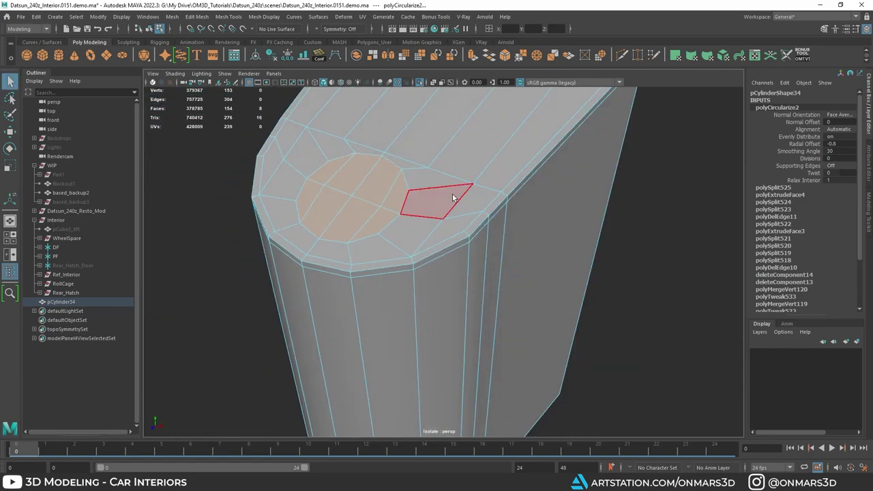
Set the Transform Constraint to Surface and slide the circular faces to reposition them within the top cap's curved front.
middle_click_drag(456, 167, 485, 222, "alt")
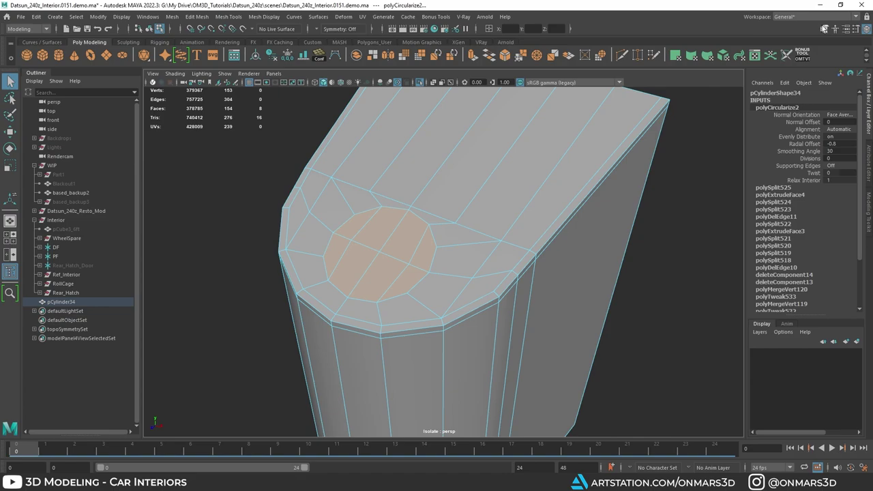
left_click(824, 28)
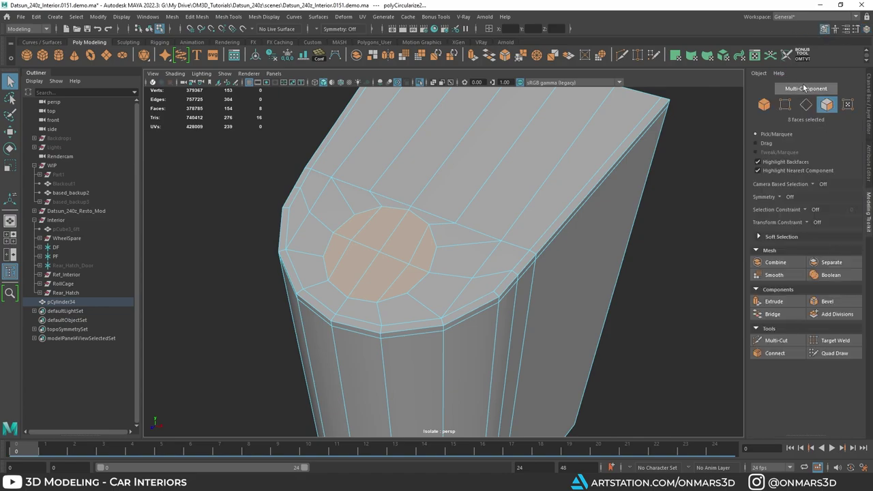
left_click(809, 224)
left_click(827, 246)
middle_click_drag(410, 236, 449, 208, "alt")
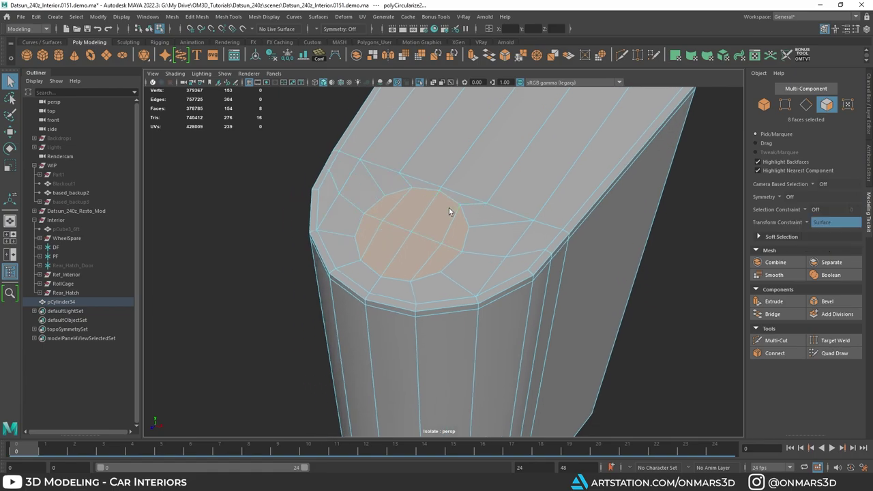
key("w")
left_click_drag(451, 210, 443, 236, "alt")
scroll(444, 237, "up", 2)
mouse_move(365, 223)
left_mouse_down()
mouse_move(361, 231)
mouse_move(352, 216)
left_mouse_up()
left_click_drag(374, 178, 419, 237)
Check the strut opening in the reference photo and inset the circular faces by extruding them with Offset 0.2.
key("alt+Tab")
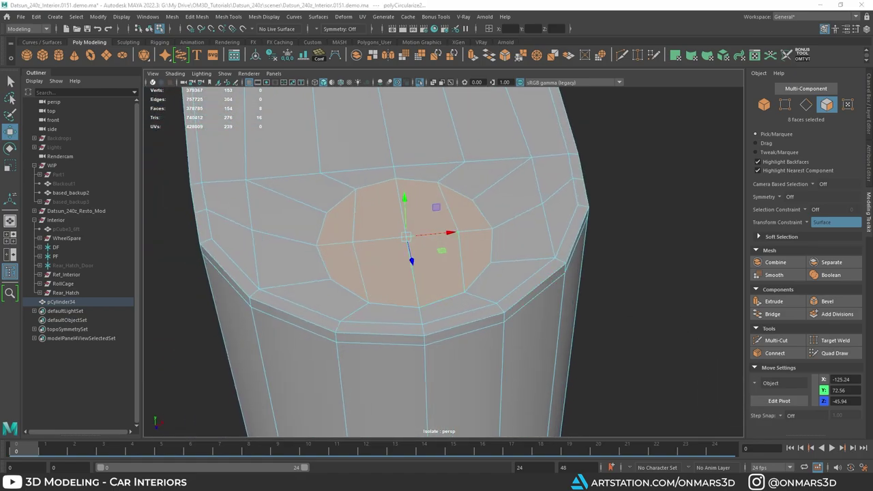
scroll(425, 195, "up", 3)
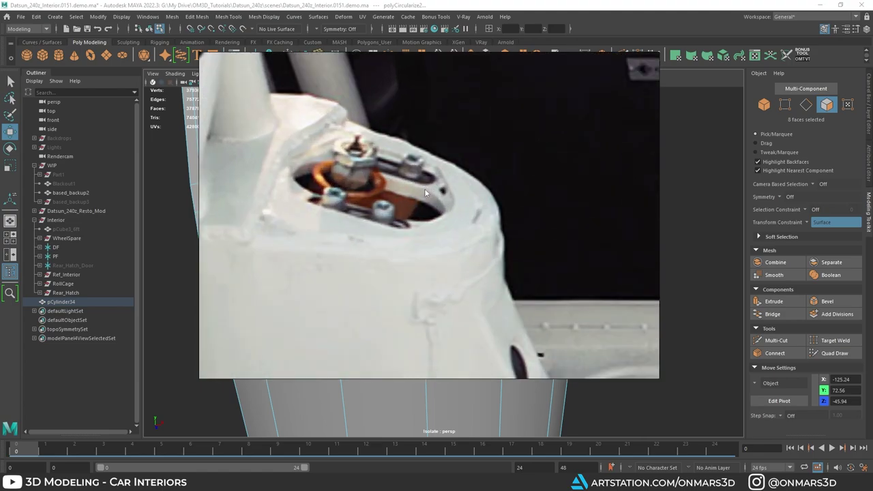
scroll(414, 206, "down", 4)
left_click(635, 6)
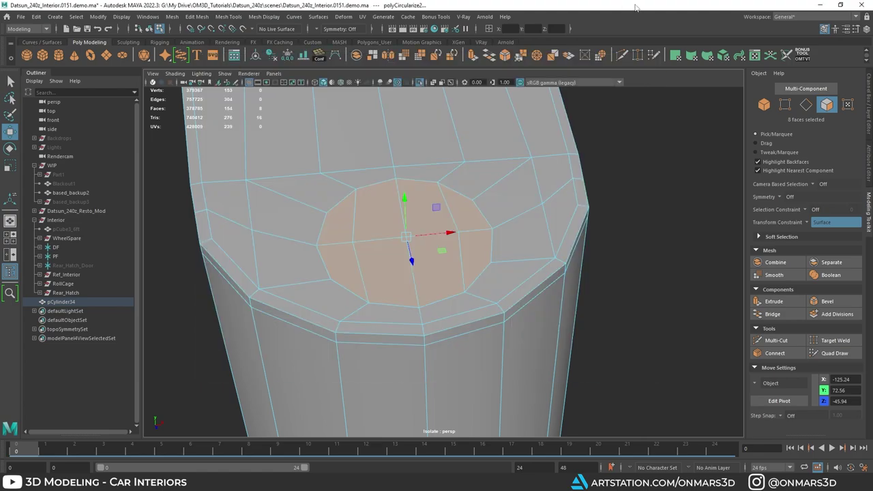
left_click_drag(460, 233, 477, 225, "alt")
left_click_drag(545, 238, 495, 247, "alt")
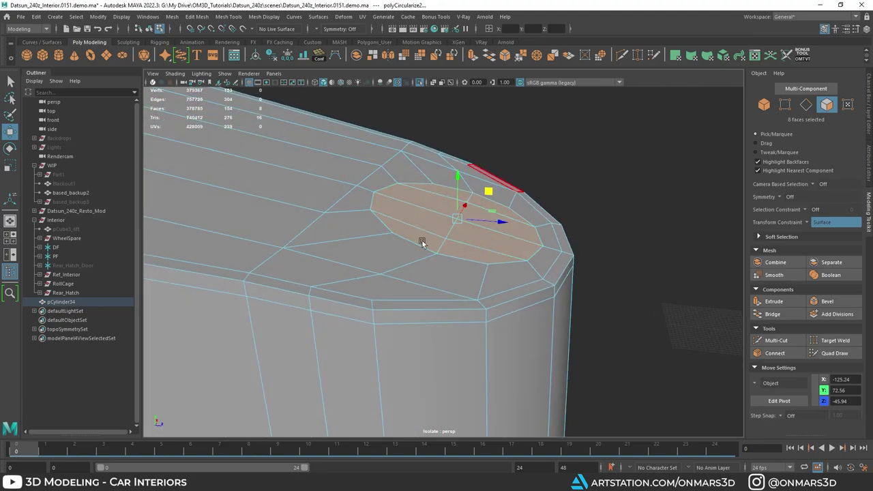
key("ctrl+e")
left_click_drag(609, 287, 610, 288)
left_click_drag(470, 265, 406, 294, "alt")
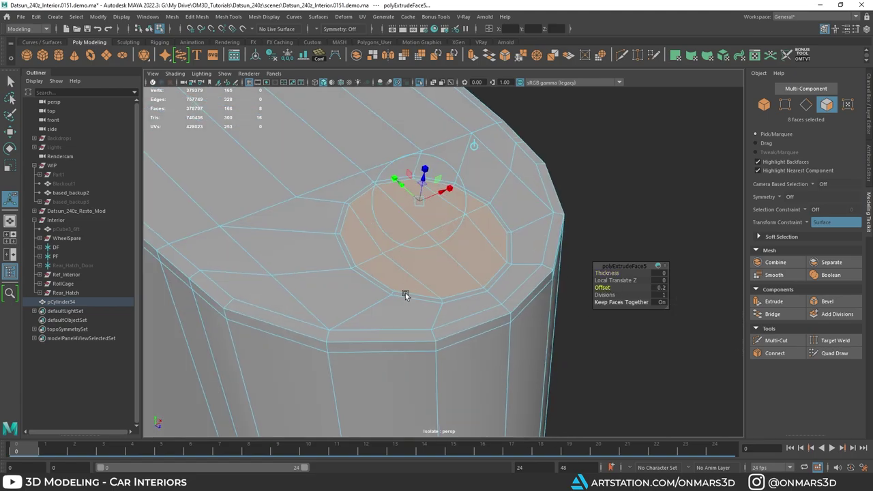
Extrude the circular faces down into the top cap and delete them to leave an open hole with an inner wall.
left_click_drag(388, 255, 438, 240, "alt")
key("ctrl+e")
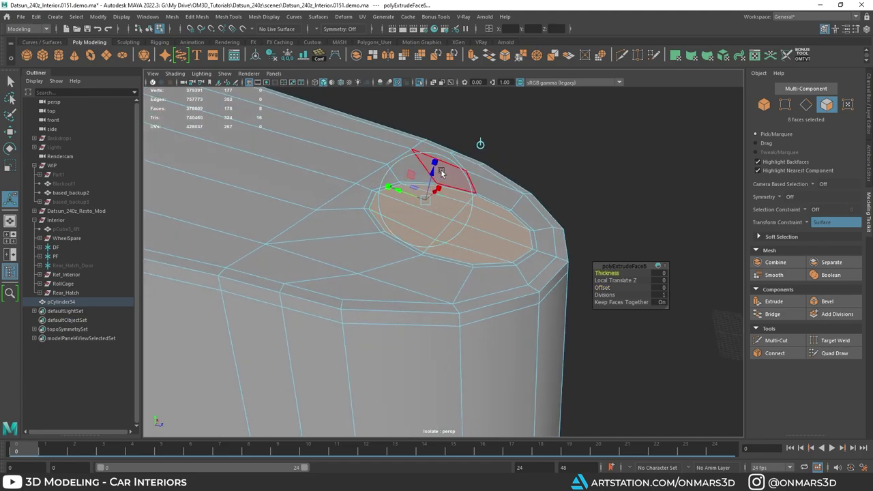
left_click_drag(431, 180, 421, 190)
left_click_drag(478, 227, 420, 255, "alt")
key("Delete")
key("q")
Insert a Multi-Cut edge loop around the hole's inner wall just below its upper rim, and leave the tool.
scroll(443, 218, "up", 5)
scroll(419, 256, "up", 2)
right_click_drag(435, 118, 387, 116, "shift")
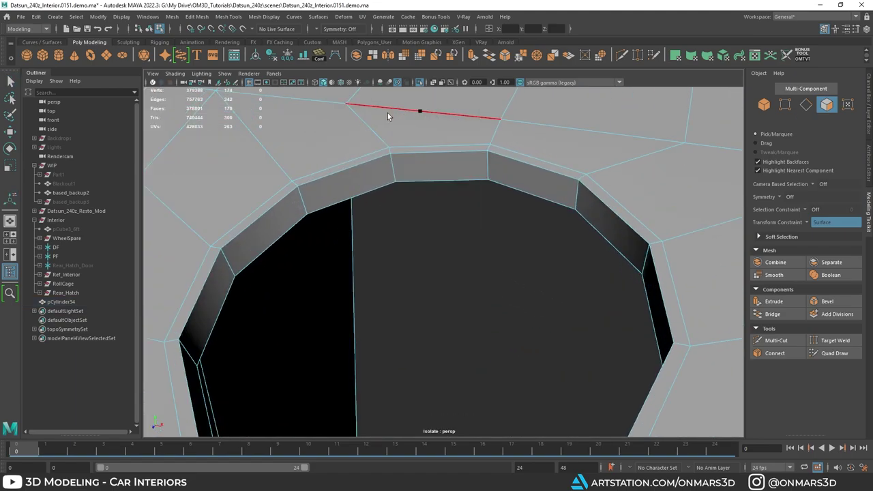
left_click(394, 161, "ctrl")
left_click_drag(446, 203, 465, 127, "alt")
key("q")
Examine the hole and rim of the tower in smooth preview, and return to the unsmoothed display.
key("F8")
scroll(564, 217, "down", 3)
key("3")
scroll(580, 198, "down", 5)
left_click(610, 158)
left_click_drag(611, 158, 603, 239, "alt")
left_click(419, 189)
scroll(418, 198, "up", 2)
left_click_drag(418, 221, 441, 206, "alt")
scroll(282, 218, "down", 3)
key("1")
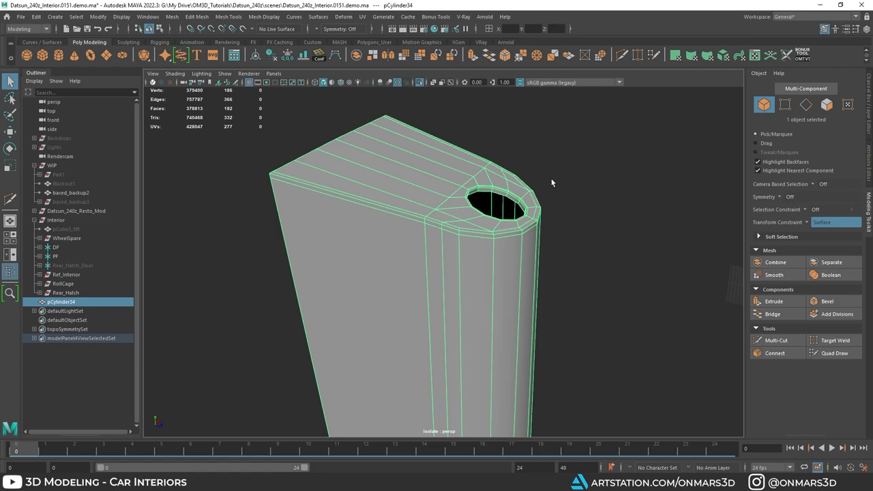
Compare the shape of the tower's top cap and sides with the strut tower in the reference photo.
left_click_drag(439, 241, 460, 228, "alt")
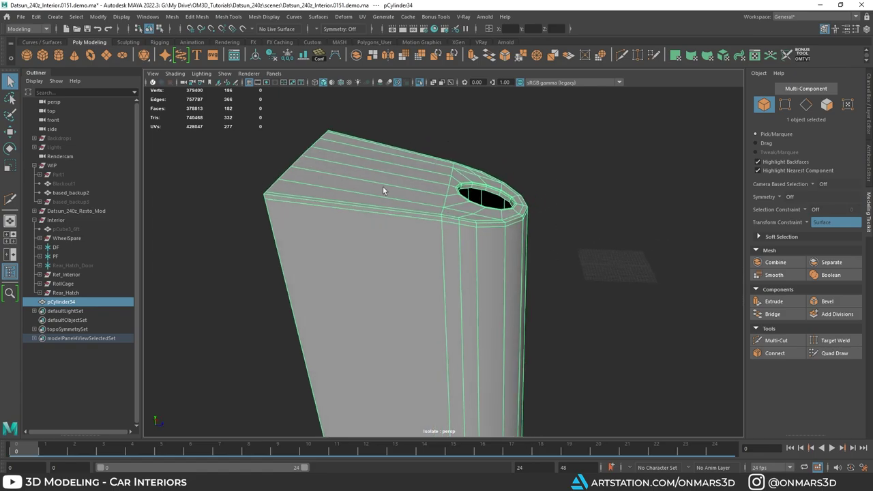
left_click_drag(350, 210, 312, 157, "alt")
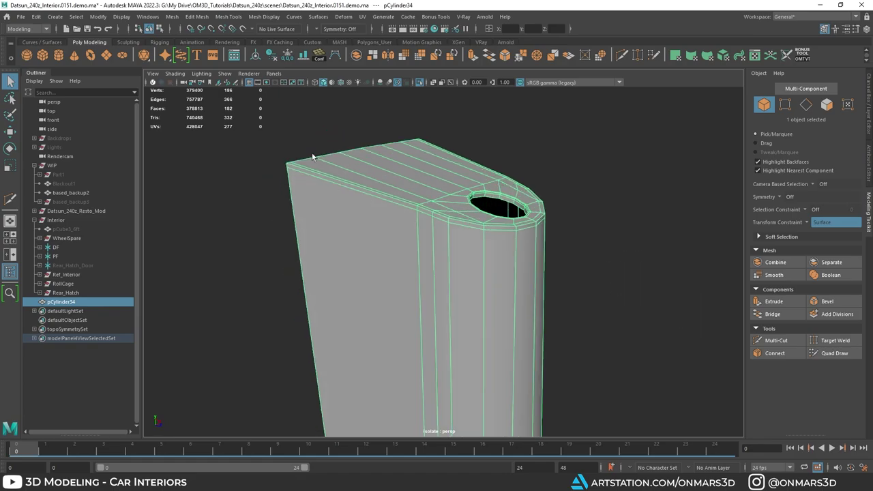
left_click_drag(389, 195, 425, 202, "alt")
right_click_drag(425, 202, 644, 283, "alt")
left_click_drag(645, 282, 667, 295, "alt")
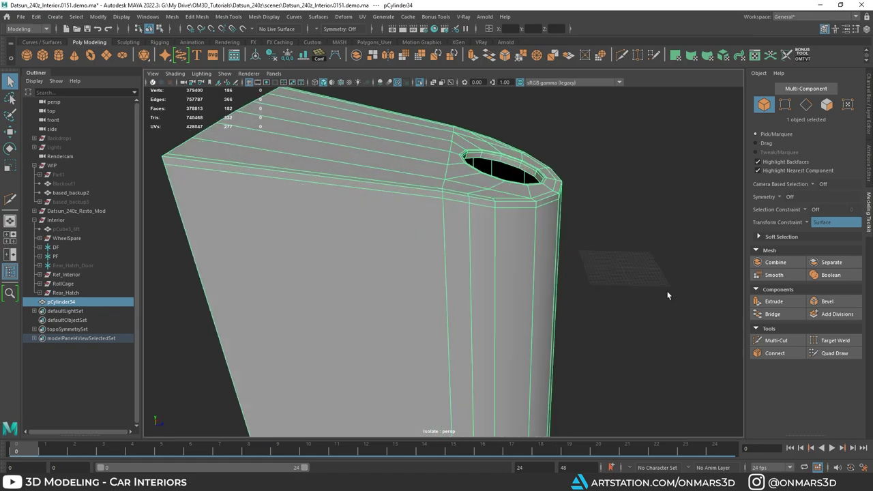
key("alt+Tab")
scroll(381, 235, "up", 3)
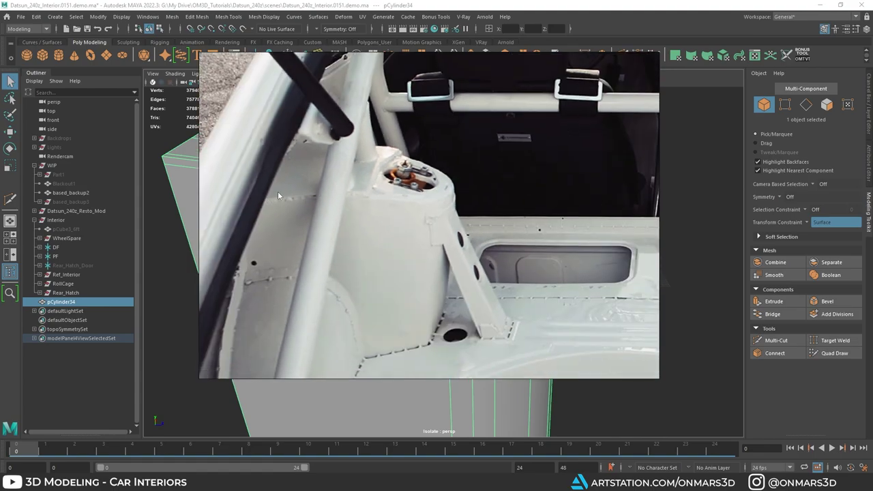
key("alt+Tab")
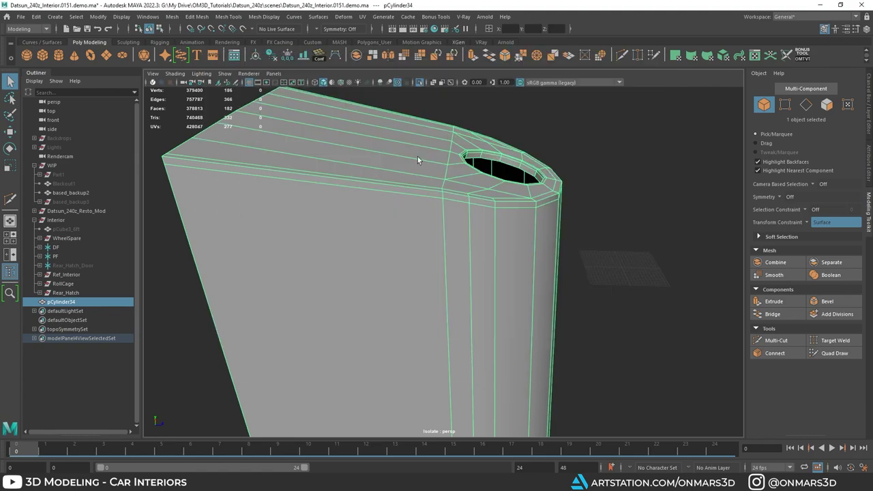
left_click_drag(405, 205, 372, 223, "alt")
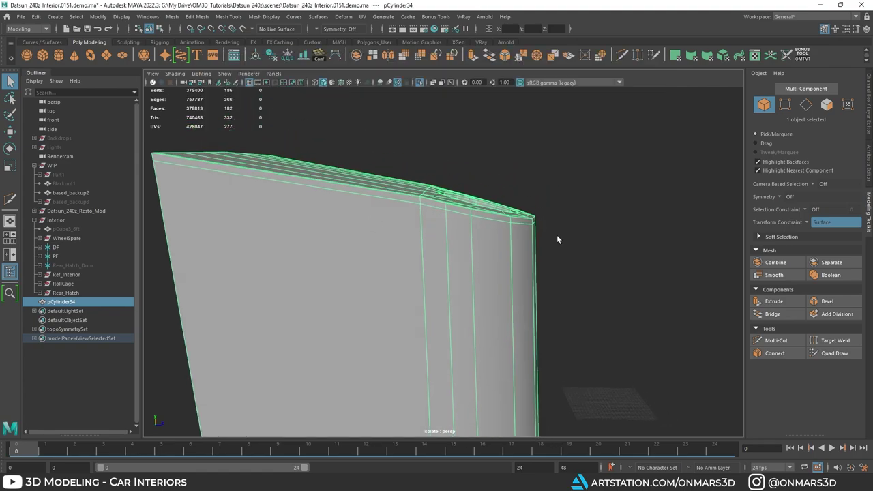
left_click_drag(311, 189, 321, 195, "alt")
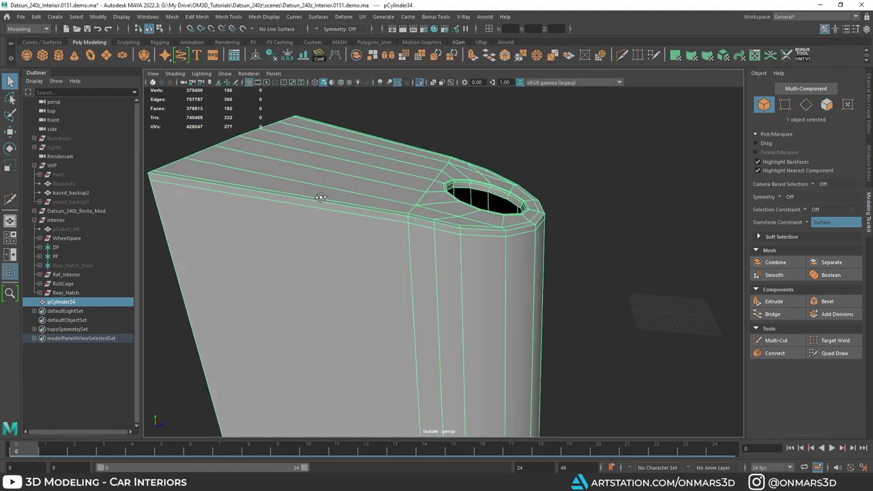
Insert a Multi-Cut edge loop crosswise over the cap and down the sides just behind the hole area, and preview it smoothed.
right_click_drag(378, 164, 328, 159, "shift")
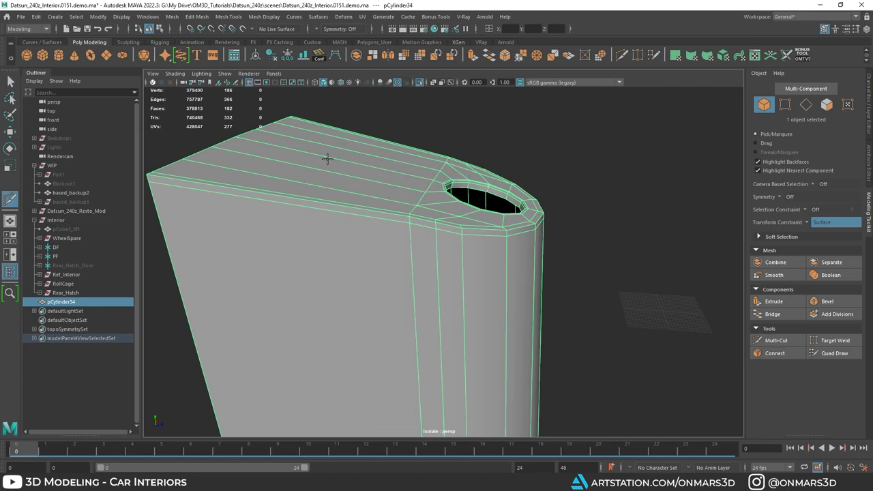
left_click(401, 212, "ctrl")
left_click(415, 290, "ctrl")
left_click_drag(419, 228, 445, 247, "alt")
right_click_drag(425, 154, 471, 142)
key("3")
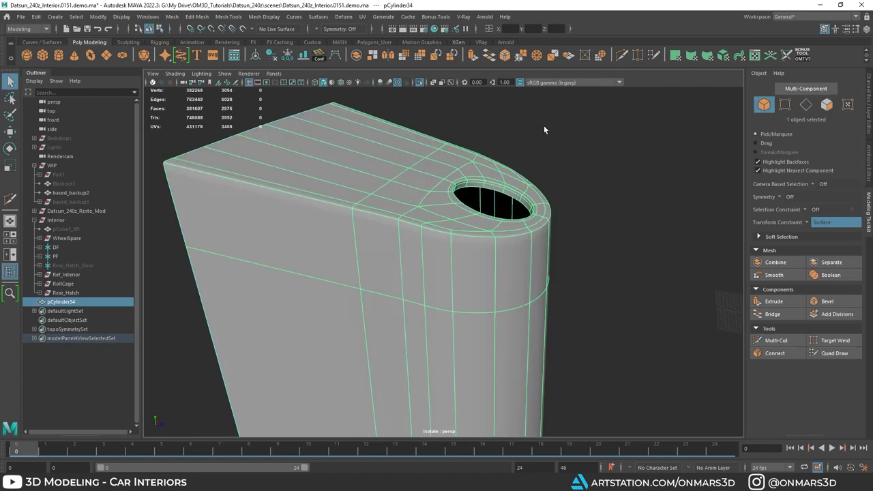
Leave isolation, hide the new tower to examine the finished tower and its flange underneath, and undo the hiding.
left_click(544, 125)
left_click_drag(544, 125, 656, 250, "alt")
left_click(486, 245)
key("ctrl+1")
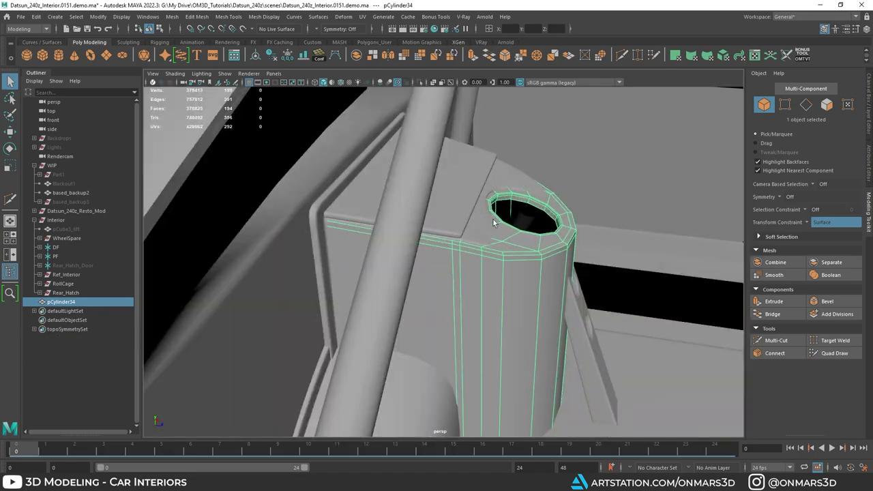
left_click_drag(495, 220, 521, 246, "alt")
key("ctrl+h")
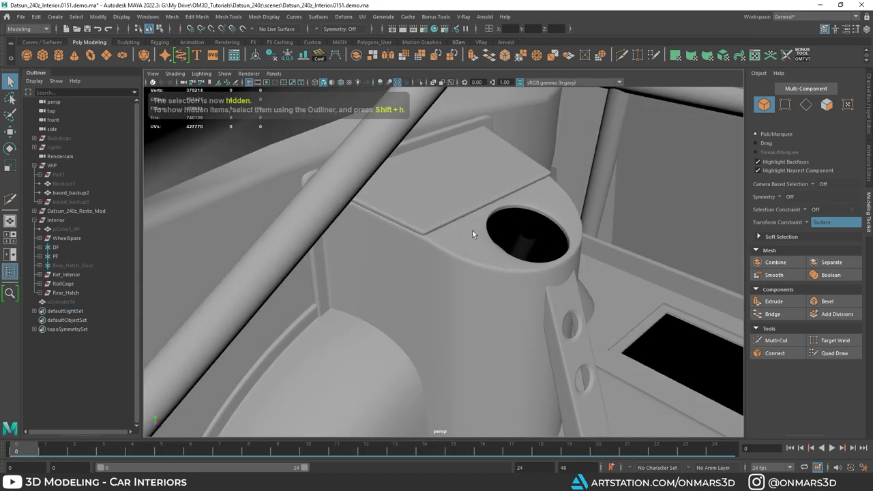
left_click(473, 267)
left_click_drag(473, 268, 398, 204, "alt")
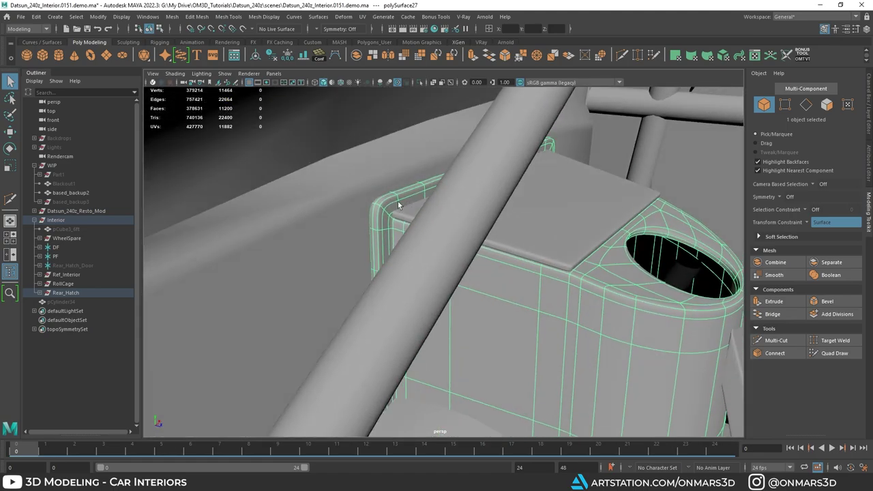
key("ctrl+z")
key("ctrl+z")
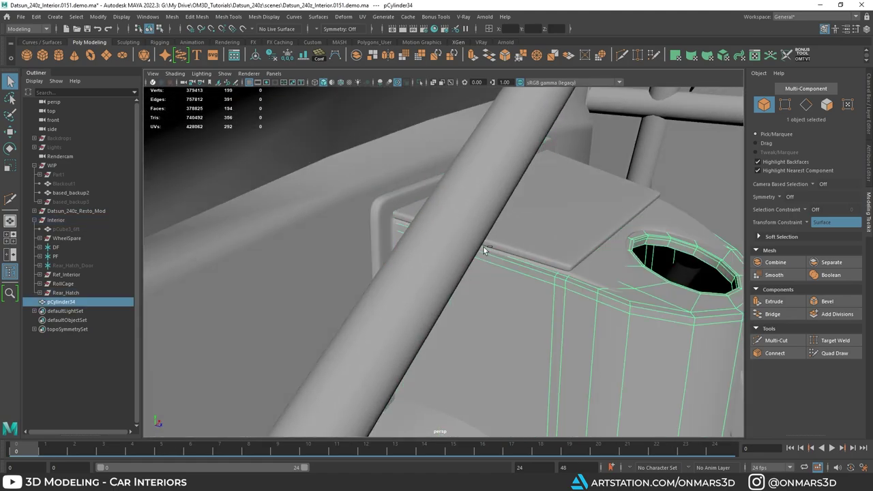
Isolate the new tower together with the adjoining body panel behind it.
key("ctrl+1")
left_click_drag(456, 245, 416, 266, "alt")
key("ctrl+1")
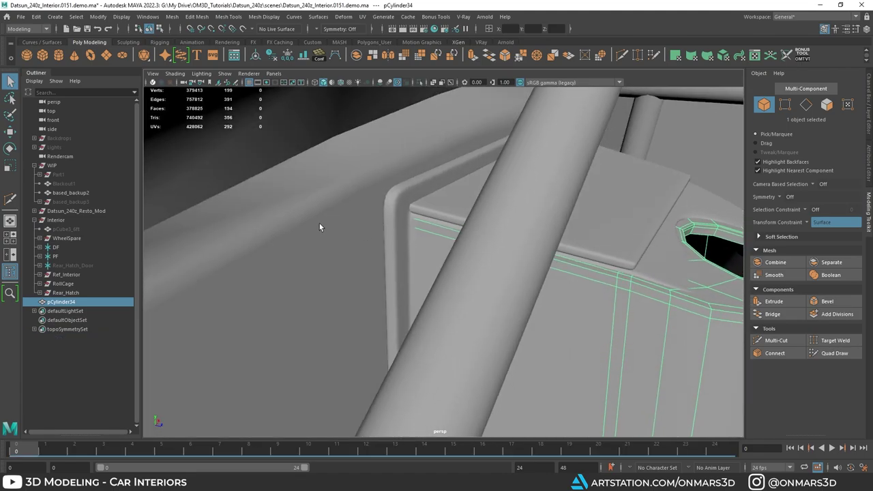
left_click(320, 224, "shift")
key("ctrl+1")
mouse_move(325, 227)
left_mouse_down("alt")
mouse_move(438, 255)
mouse_move(408, 240)
mouse_move(438, 196)
left_mouse_up("alt")
Insert a Multi-Cut edge loop around the back part of the tower where its top cap meets the body panel.
key("4")
key("5")
left_click(440, 196)
right_click_drag(462, 188, 381, 185, "shift")
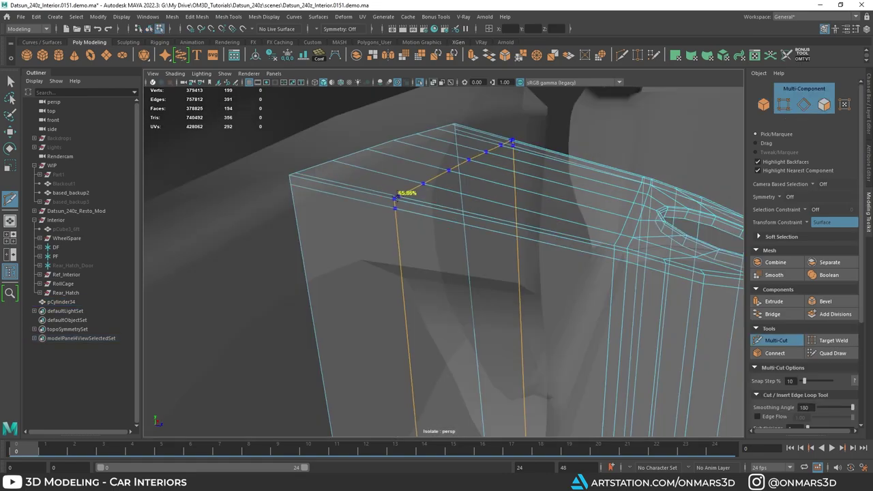
key("alt+x")
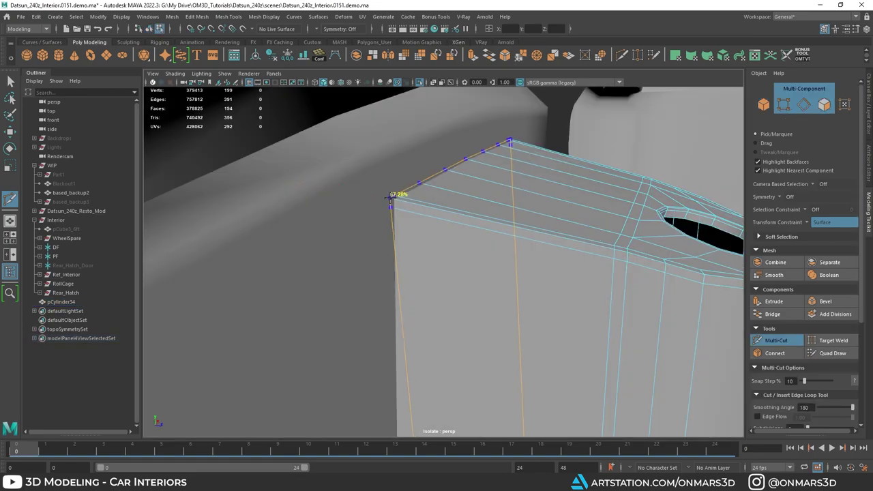
left_click(394, 198, "ctrl")
scroll(505, 256, "down", 3)
left_click_drag(520, 264, 493, 161, "alt")
key("q")
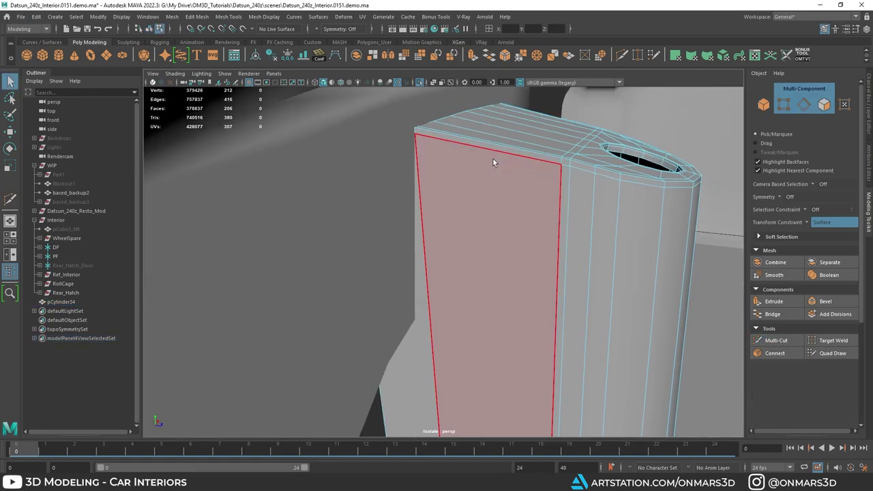
Move the two bottom vertices of the back edge loop so the cut follows the tower's junction with the body panel.
right_click_drag(493, 158, 444, 159)
left_click_drag(440, 177, 461, 266, "alt")
scroll(462, 267, "down", 3)
key("alt+x")
left_click(445, 382)
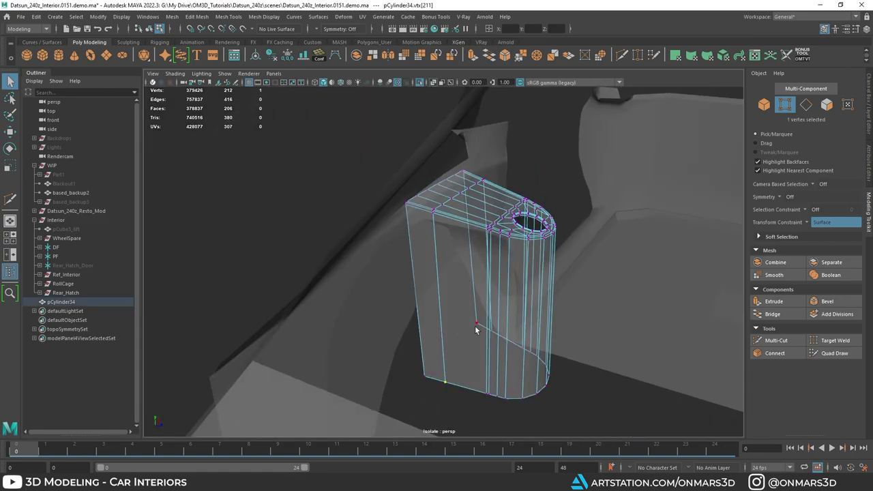
left_click_drag(470, 328, 465, 293, "alt")
key("alt+x")
key("w")
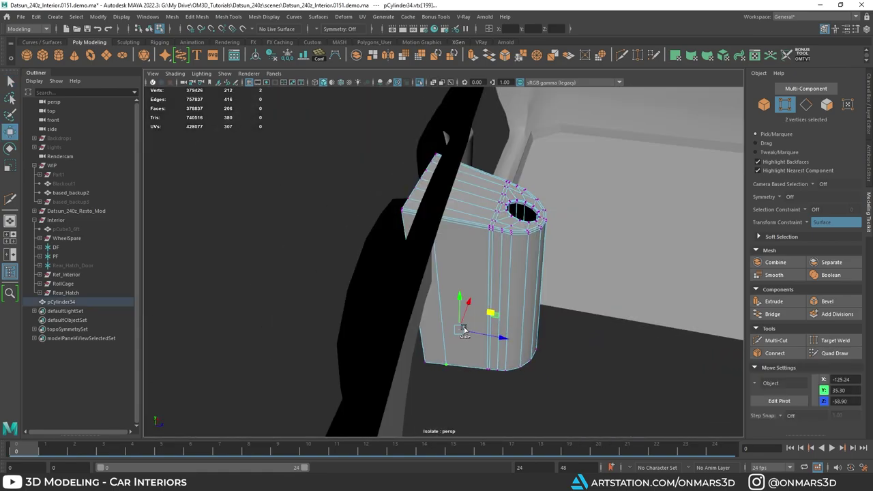
mouse_move(458, 332)
left_mouse_down()
mouse_move(448, 331)
mouse_move(427, 279)
left_mouse_up()
left_click_drag(430, 215, 431, 273, "alt")
left_click_drag(501, 223, 503, 206, "alt")
Insert a second Multi-Cut edge loop close in front of the loop at the body panel to form a narrow strip.
scroll(503, 207, "up", 4)
right_click_drag(448, 187, 448, 211)
left_click_drag(444, 228, 465, 230, "alt")
right_click_drag(463, 174, 405, 164, "shift")
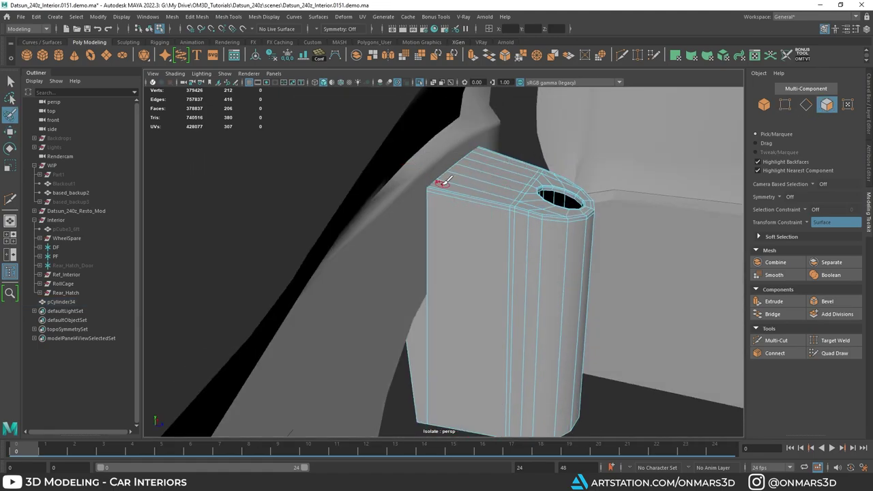
key("q")
mouse_move(455, 185)
right_mouse_down("shift")
mouse_move(404, 186)
mouse_move(429, 222)
right_mouse_up("shift")
left_click(434, 192, "ctrl")
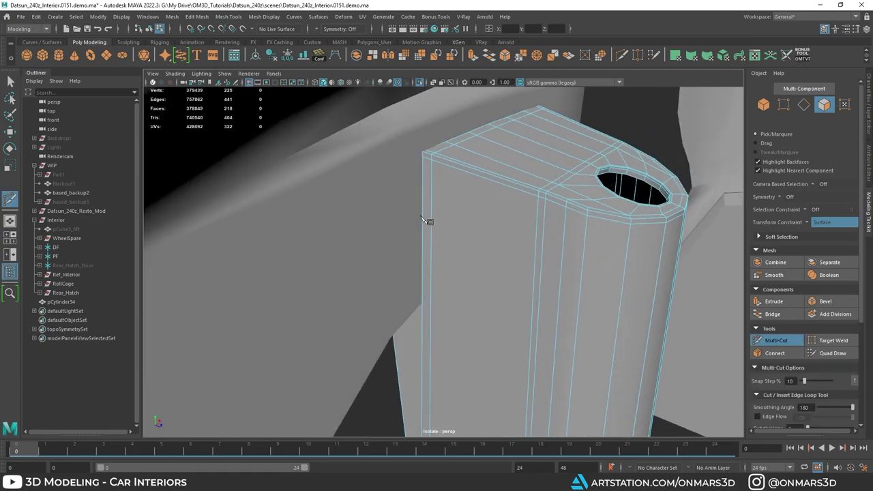
left_click_drag(429, 221, 459, 233, "alt")
Extrude the narrow face loop at the back of the tower outward with a Local Translate Z of 1.3 to form a flange.
left_click(418, 206)
right_click_drag(437, 192, 432, 208)
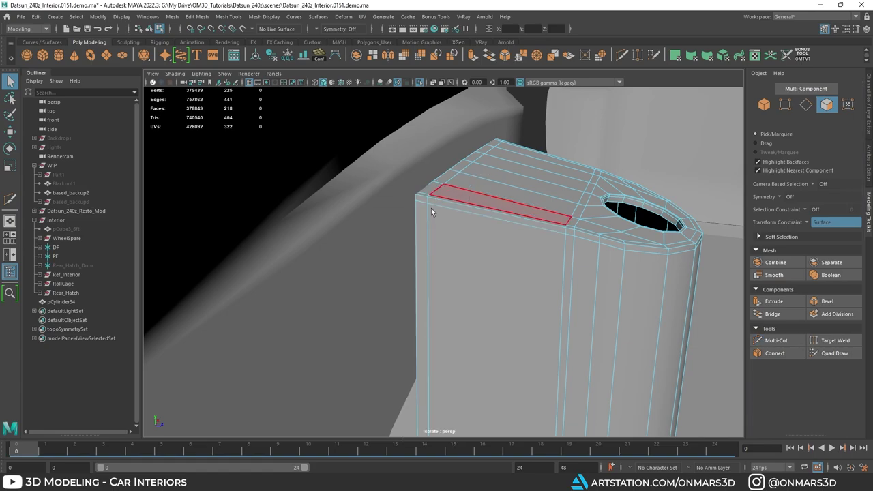
left_click(423, 208)
left_click_drag(421, 199, 522, 229, "alt")
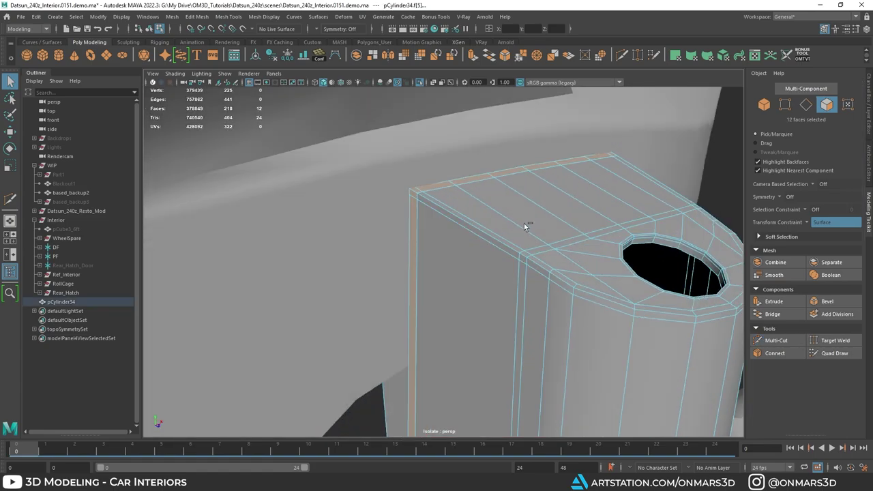
middle_click_drag(475, 236, 478, 219, "alt")
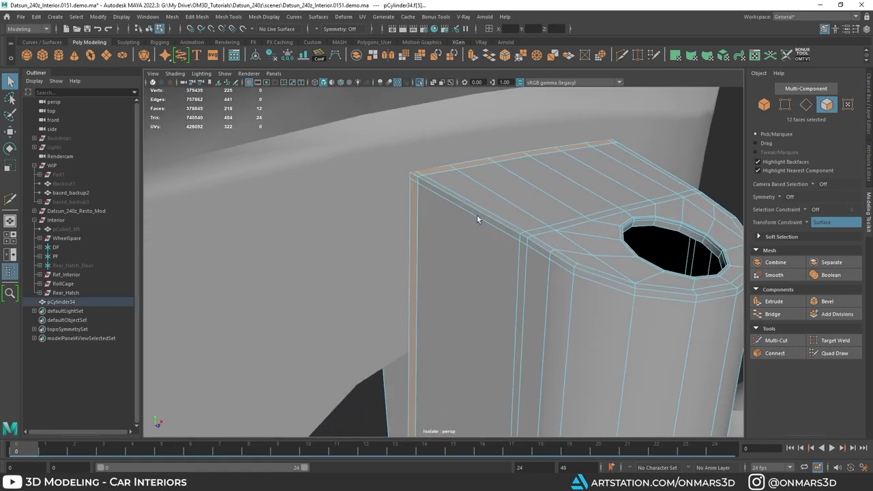
right_click(425, 175, "shift")
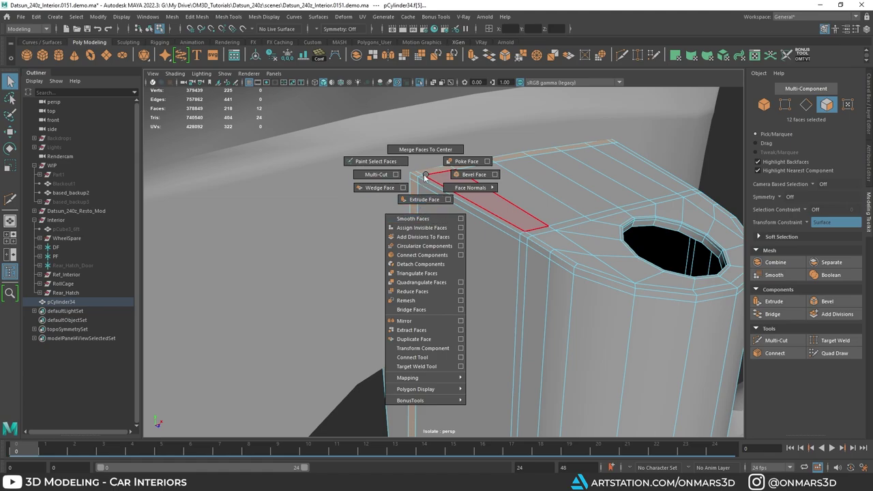
key("ctrl+e")
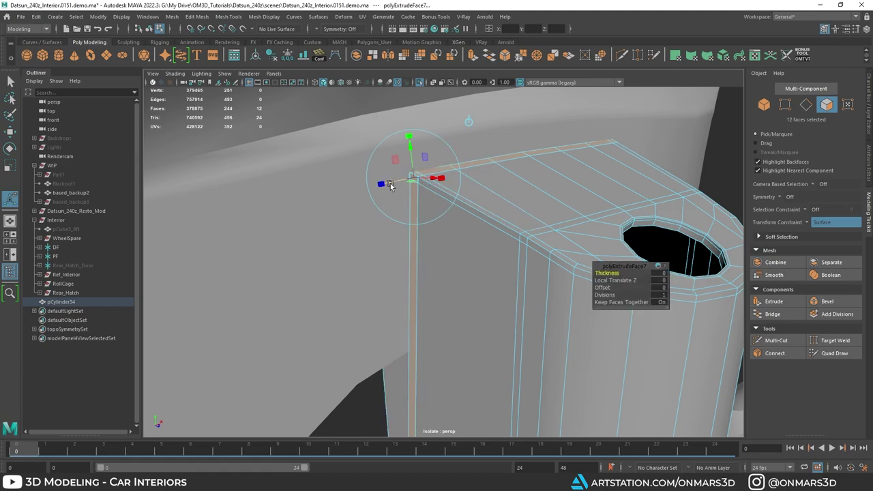
left_click_drag(390, 185, 462, 241)
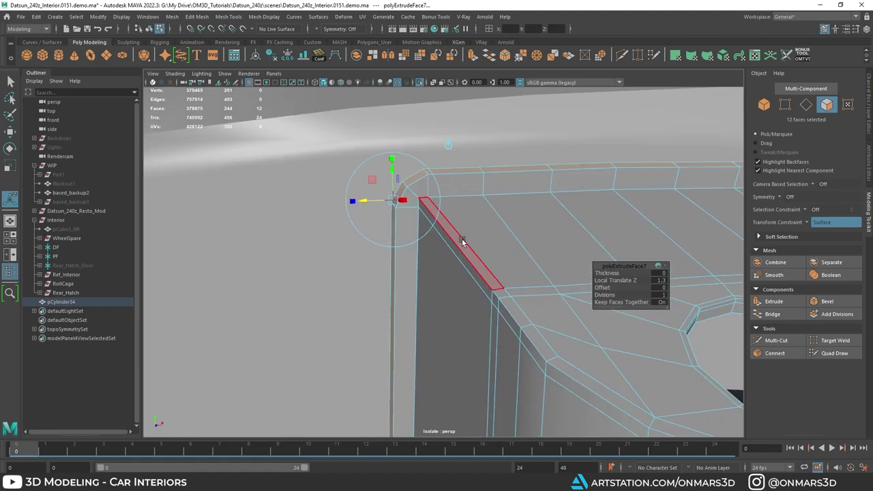
key("q")
left_click(361, 154)
left_click_drag(361, 155, 383, 178, "alt")
key("F9")
key("alt+x")
right_click_drag(412, 190, 399, 187)
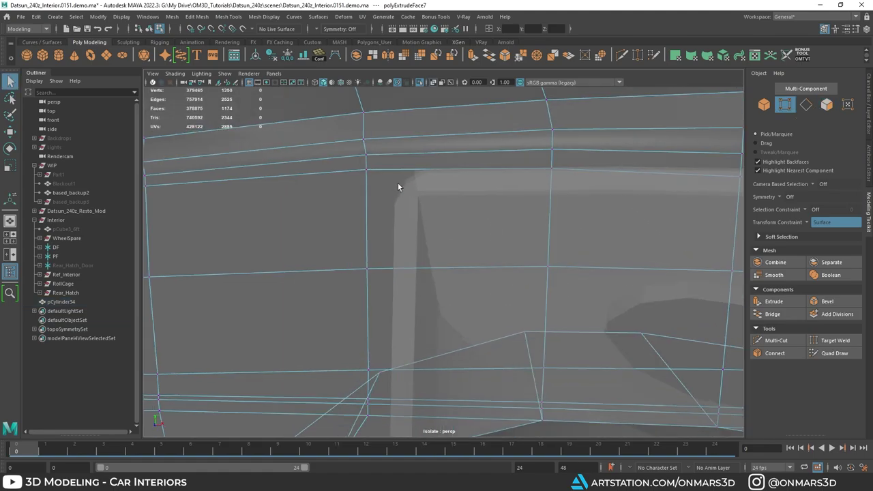
key("ctrl+z")
key("alt+x")
Turn off the transform constraint and move the two beveled vertices at one upper flange corner outward to square it.
left_click_drag(399, 175, 411, 188)
key("w")
left_click_drag(412, 188, 436, 157, "alt")
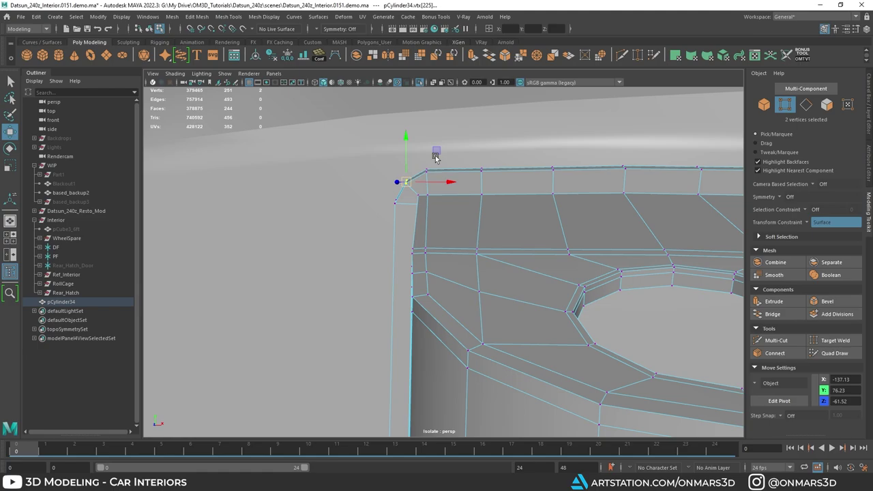
left_click(810, 223)
left_click(818, 226)
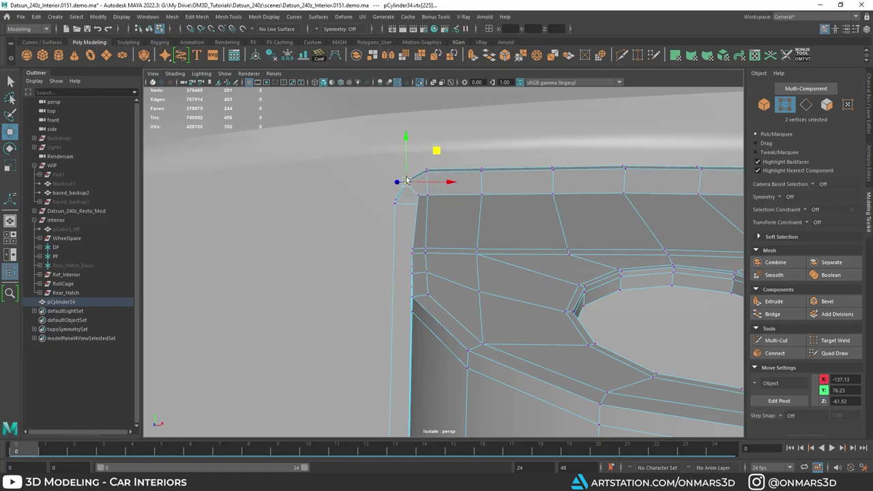
left_click_drag(407, 180, 446, 158, "alt")
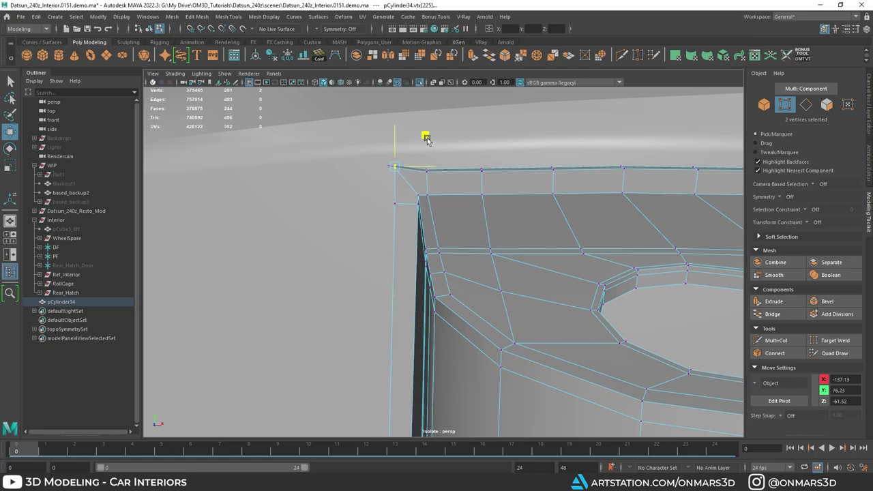
Move the two beveled vertices at the opposite upper flange corner outward to square that corner as well.
middle_click_drag(703, 202, 552, 191, "alt")
left_click(552, 185)
key("ctrl+z")
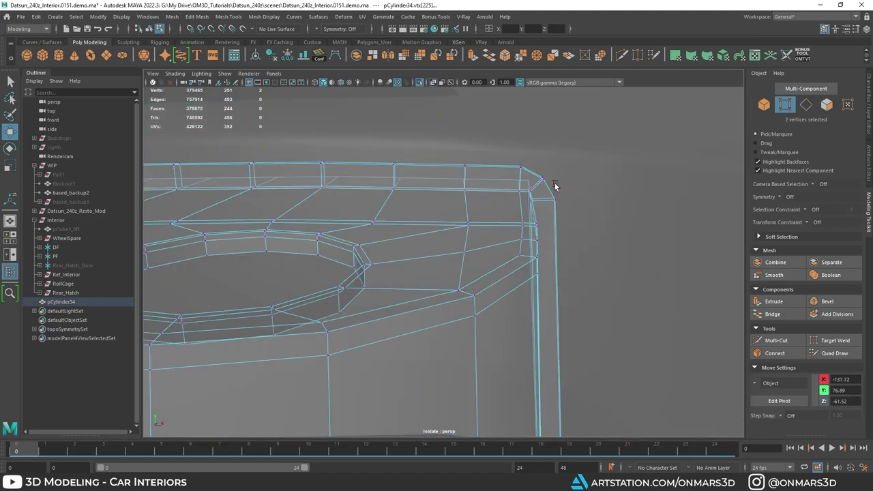
key("5")
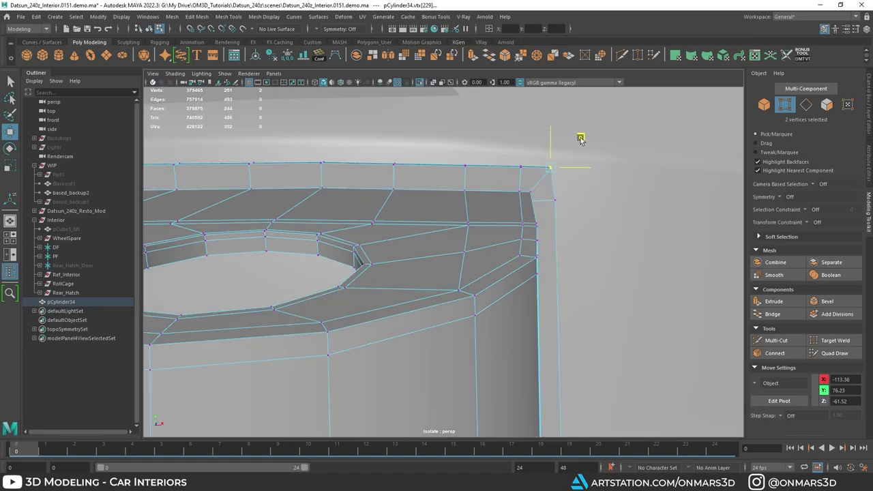
Insert two Multi-Cut edge loops around the flange's outer rim, one close to each edge.
left_click_drag(300, 179, 416, 234, "alt")
key("q")
right_click_drag(479, 215, 524, 201)
left_click_drag(432, 203, 462, 206, "alt")
right_click_drag(476, 198, 407, 197, "shift")
left_click(434, 202, "ctrl")
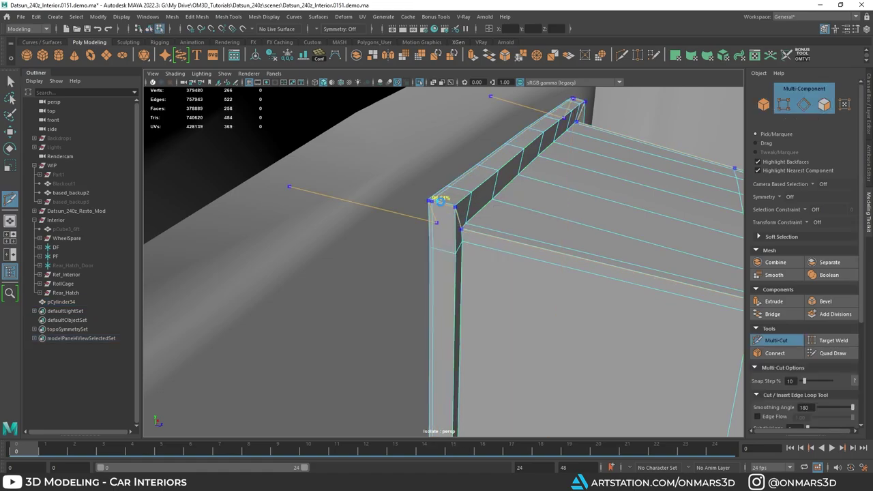
left_click(450, 203, "ctrl")
Insert Multi-Cut support loops around the flange's front side and where it joins the tower, and check the smoothed shape.
left_click_drag(450, 202, 465, 228, "alt")
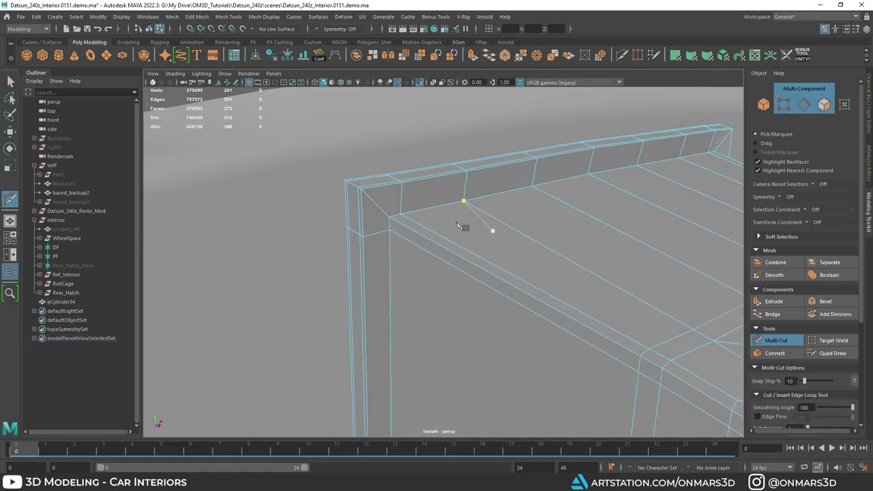
left_click(404, 194, "ctrl")
left_click_drag(387, 236, 432, 185, "alt")
left_click(419, 225, "ctrl")
right_click(432, 174)
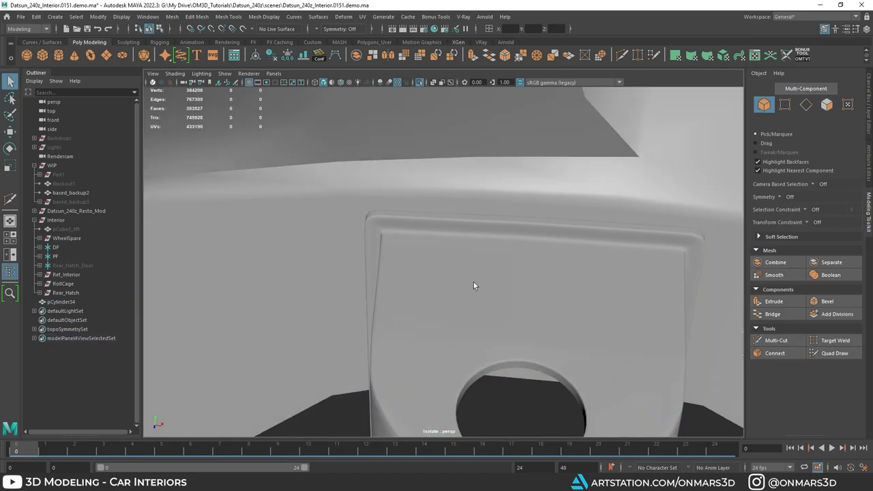
left_click_drag(473, 282, 428, 227, "alt")
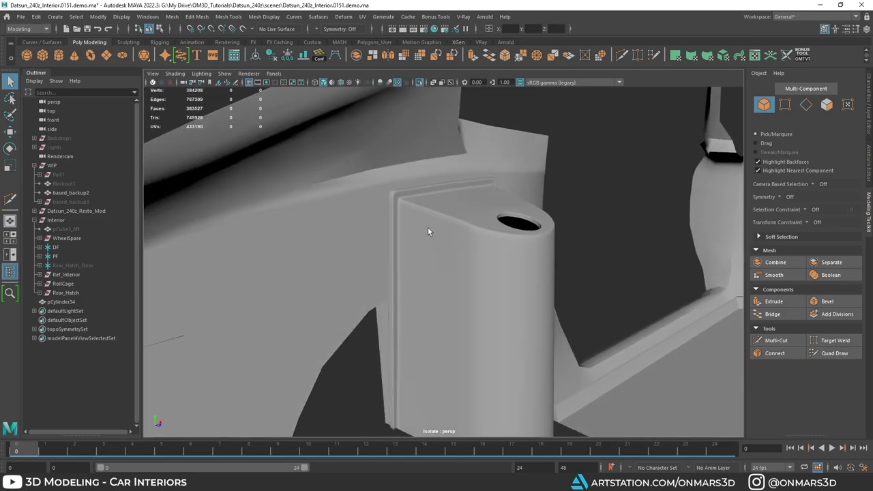
Insert a Multi-Cut edge loop around the tower's cap and sides between the flange and the rounded front.
left_click(485, 313)
left_click_drag(486, 314, 406, 147, "alt")
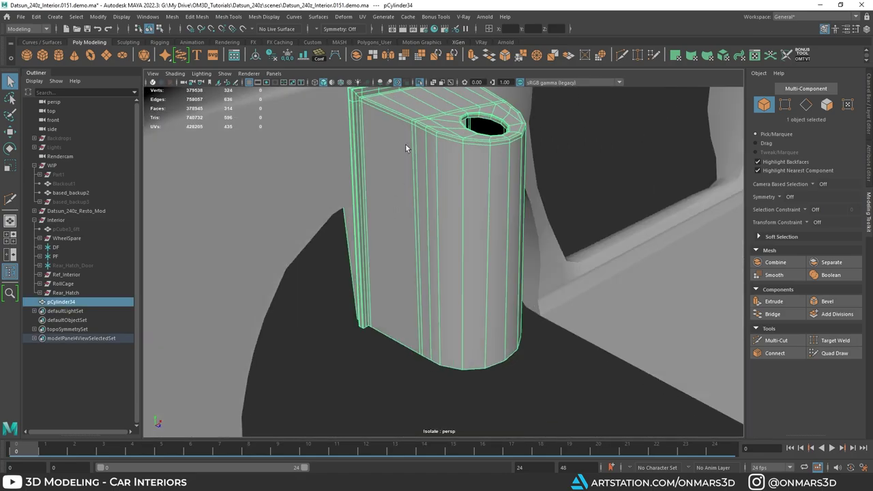
right_click_drag(405, 146, 405, 173)
left_click(389, 181)
left_click_drag(436, 217, 411, 233, "alt")
scroll(438, 226, "up", 8)
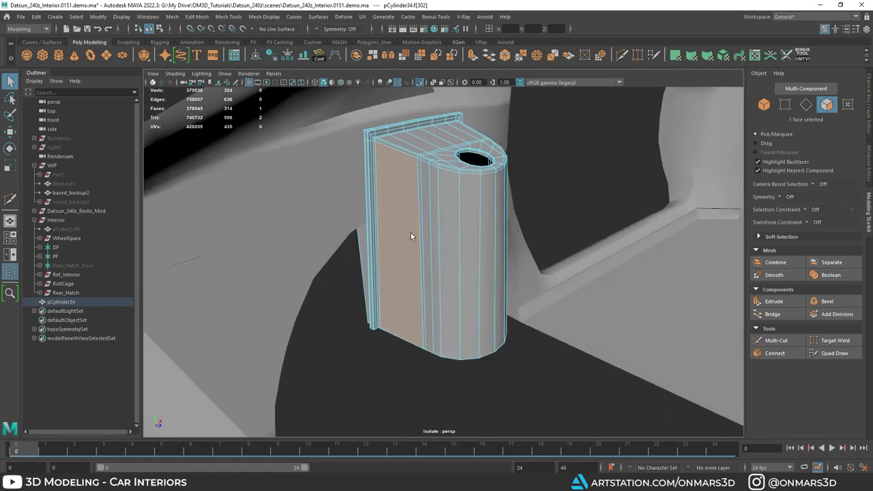
left_click_drag(469, 194, 424, 172, "alt")
right_click_drag(419, 141, 458, 128)
left_click_drag(426, 156, 412, 160, "alt")
right_click_drag(411, 141, 411, 142, "shift")
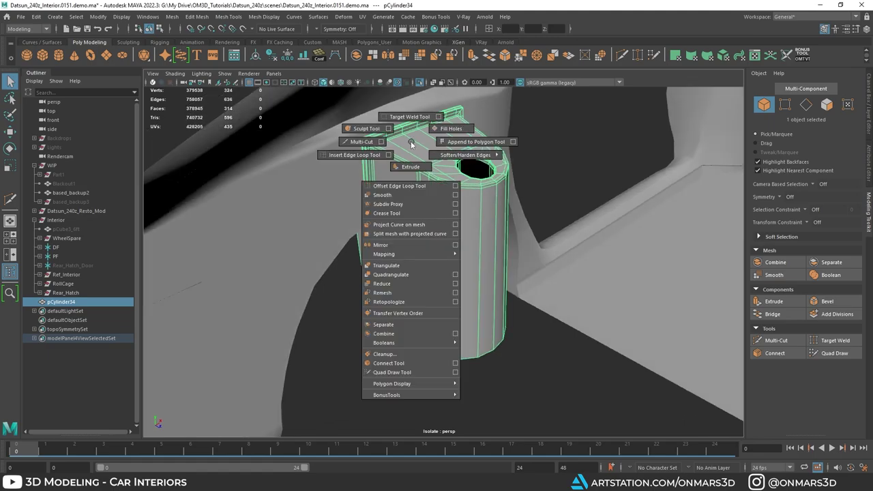
left_click(362, 141)
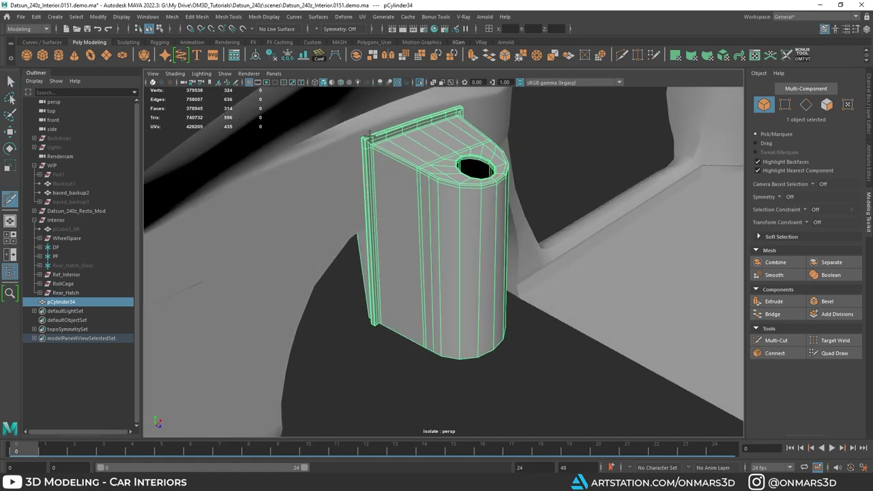
left_click_drag(505, 191, 396, 213, "alt")
key("q")
left_click(433, 83)
left_click_drag(567, 238, 546, 255, "alt")
double_click(296, 215)
key("ctrl+z")
left_click_drag(298, 253, 297, 253)
left_click_drag(498, 267, 488, 283, "alt")
key("ctrl+z")
left_click(500, 266)
key("alt+x")
double_click(482, 283, "shift")
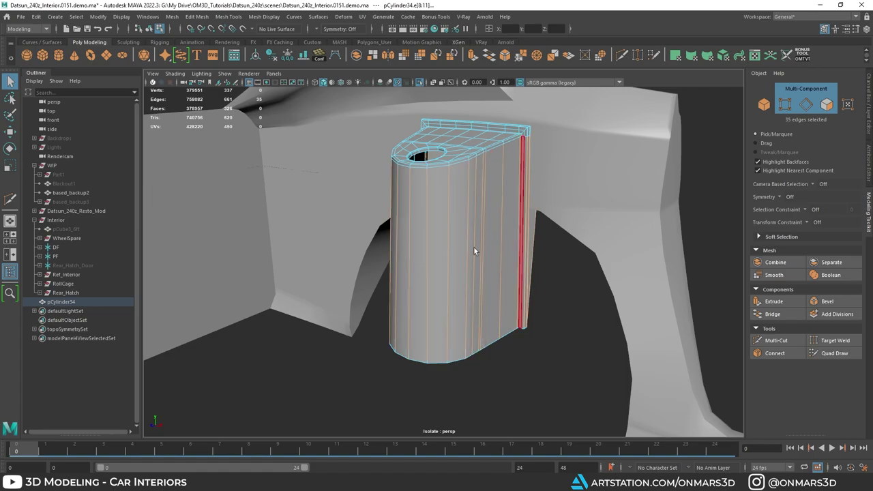
Delete the loop of faces at the very back of the tower, behind the flange.
left_click_drag(474, 247, 445, 237, "alt")
left_click_drag(367, 224, 392, 217, "alt")
right_click_drag(432, 161, 433, 187)
left_click_drag(382, 204, 479, 292, "alt")
left_click(399, 191)
scroll(394, 179, "up", 2)
double_click(390, 165, "shift")
scroll(479, 292, "up", 4)
key("ctrl+1")
key("ctrl+1")
mouse_move(457, 262)
left_mouse_down("alt")
mouse_move(434, 254)
mouse_move(443, 299)
mouse_move(478, 222)
mouse_move(418, 212)
left_mouse_up("alt")
key("Delete")
Try to connect the ring of vertical edges around the tower with four horizontal edge loops and smooth the result.
scroll(475, 251, "down", 5)
key("alt+x")
scroll(436, 218, "up", 3)
scroll(435, 218, "up", 5)
scroll(440, 205, "down", 7)
right_click_drag(418, 254, 410, 123)
left_click(404, 243)
double_click(423, 247, "shift")
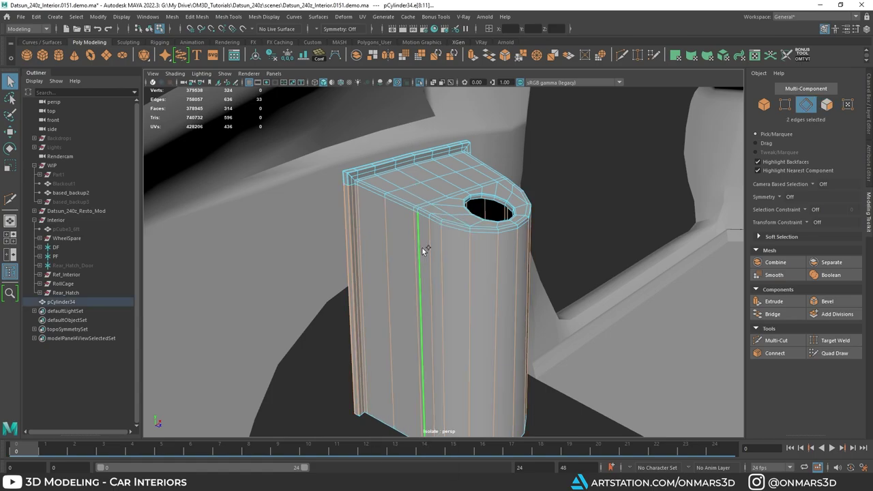
left_click(783, 353)
left_click_drag(415, 276, 311, 268, "alt")
scroll(451, 180, "up", 2)
key("q")
right_click_drag(468, 145, 570, 142)
key("3")
scroll(540, 334, "down", 4)
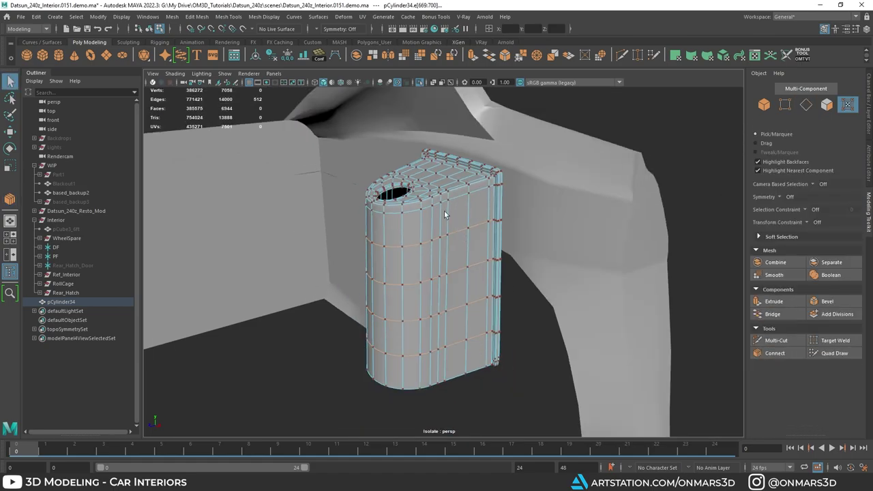
Undo the connected edge loops and return the tower to its unsmoothed display.
left_click_drag(444, 211, 460, 256, "alt")
key("ctrl+z")
key("ctrl+z")
key("1")
Connect the ring of vertical edges around the tower using 4 segments to add evenly spaced horizontal loops.
right_click_drag(461, 255, 460, 210)
left_click_drag(407, 288, 525, 274, "alt")
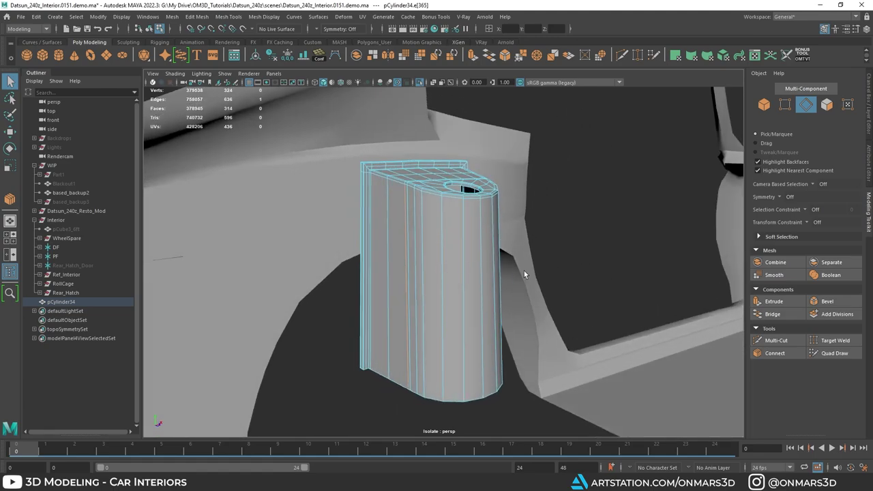
left_click(775, 353)
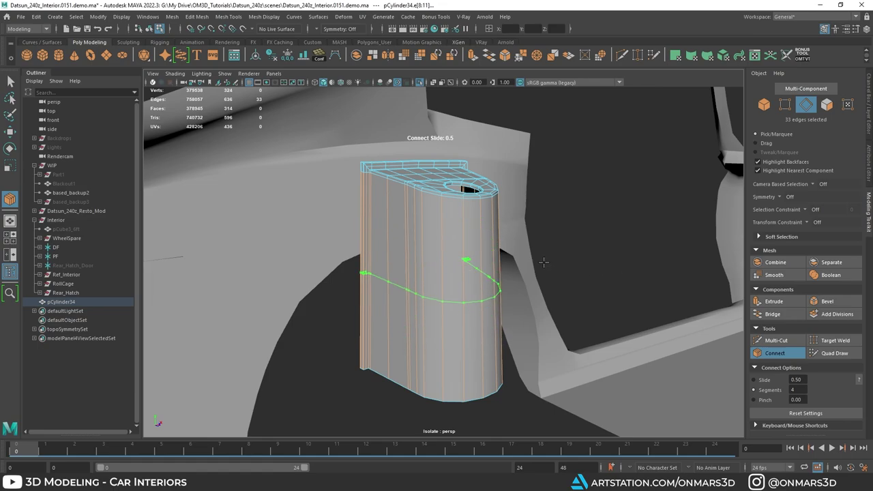
middle_click_drag(621, 233, 654, 228, "ctrl")
left_click_drag(478, 249, 439, 247, "alt")
key("q")
right_click_drag(438, 247, 554, 164)
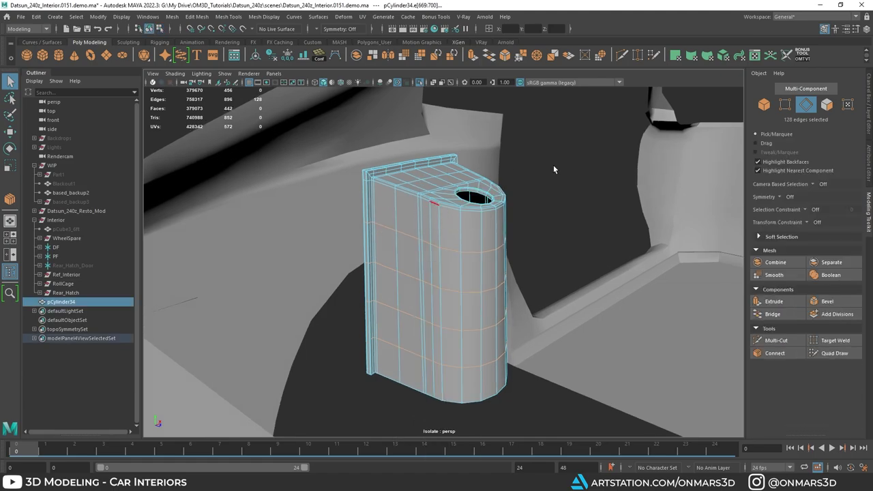
Display the tower smoothed and exit isolation to check it among the surrounding interior parts.
key("3")
left_click_drag(561, 183, 594, 183, "alt")
left_click(594, 183)
left_click_drag(545, 228, 464, 220, "alt")
left_click(459, 302)
key("ctrl+1")
scroll(464, 276, "up", 4)
scroll(453, 264, "down", 4)
scroll(464, 220, "up", 2)
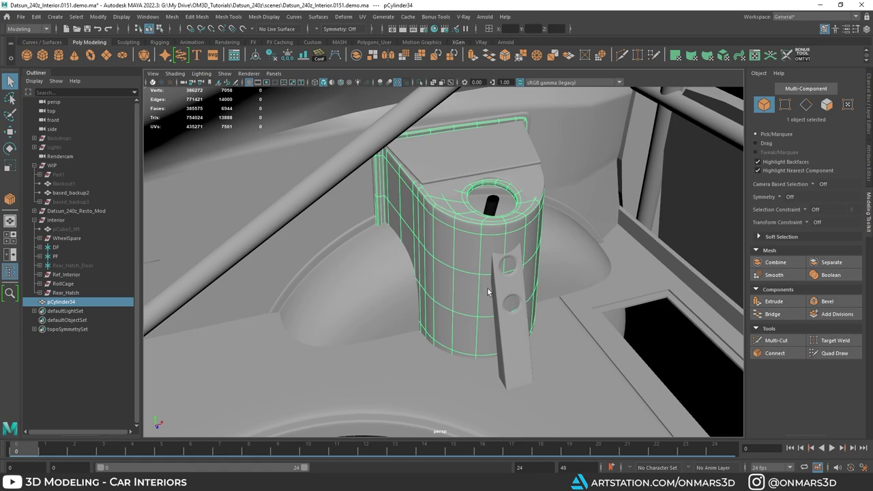
left_click_drag(431, 281, 453, 264, "alt")
Examine the rear wheel well mesh beside the strut tower, with X-ray display and without it.
left_click(401, 298)
scroll(419, 293, "up", 2)
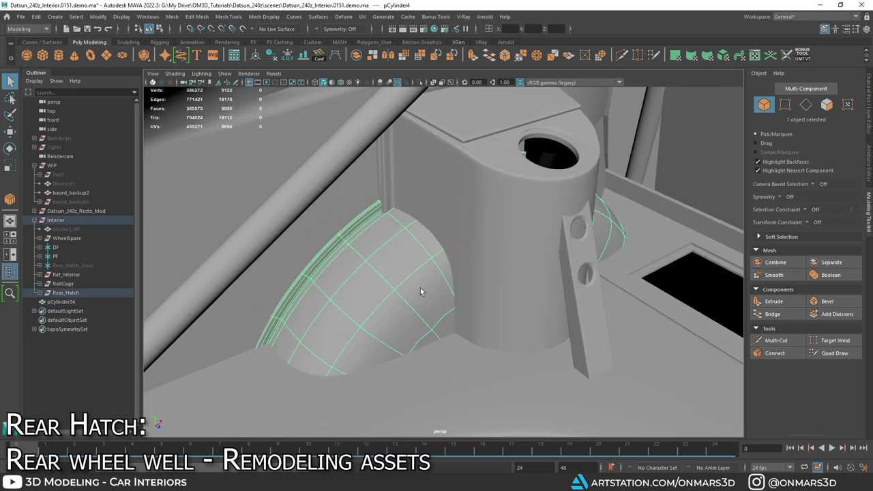
key("alt+x")
left_click_drag(421, 292, 391, 286, "alt")
key("alt+x")
key("alt+x")
key("alt+x")
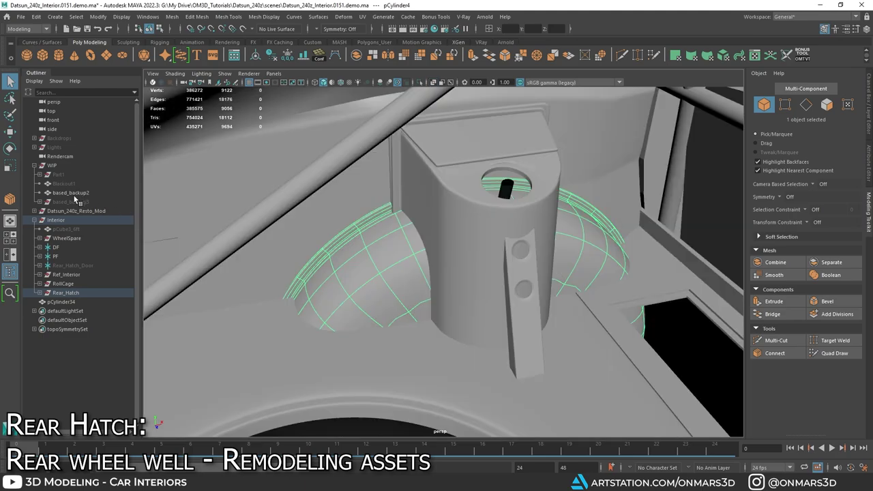
Unhide the Part1 group, place Blackout1 inside it, and isolate the group.
left_click(60, 175)
key("shift+h")
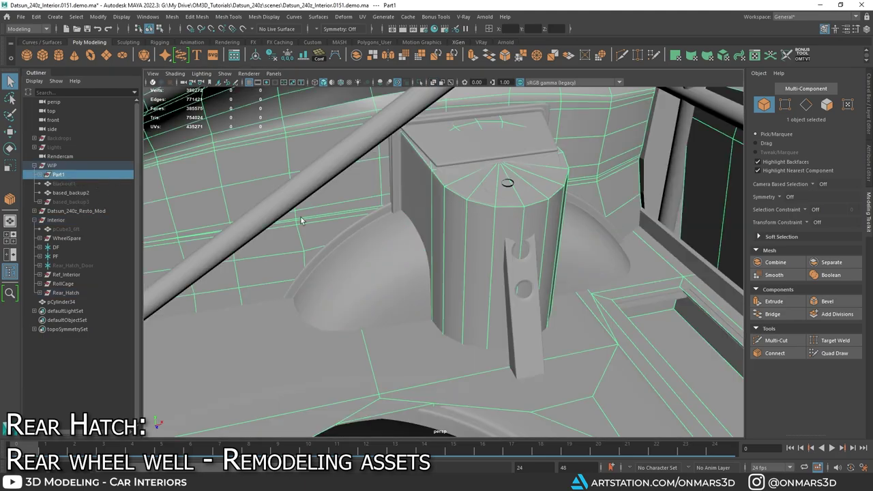
left_click_drag(456, 247, 460, 269, "alt")
key("ctrl+1")
scroll(460, 269, "down", 3)
left_click_drag(649, 291, 672, 294, "alt")
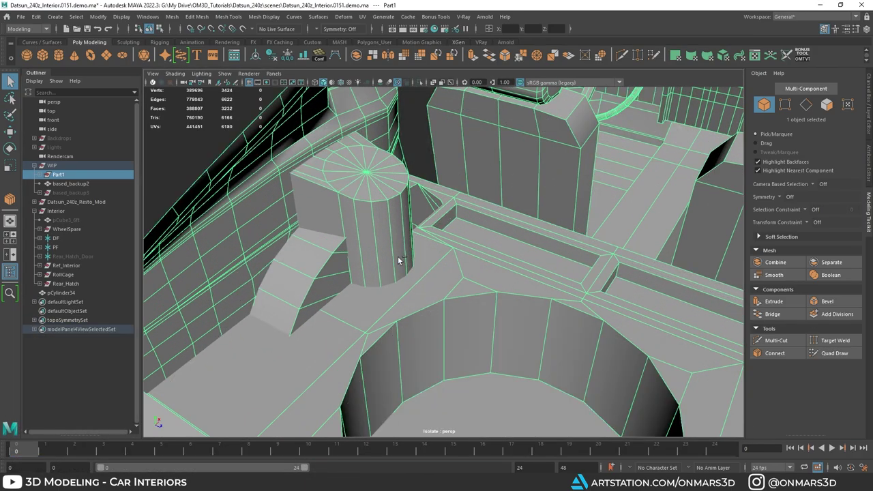
Isolate the Blackout1 floor mesh and examine its wheel wells from all around.
scroll(365, 269, "up", 5)
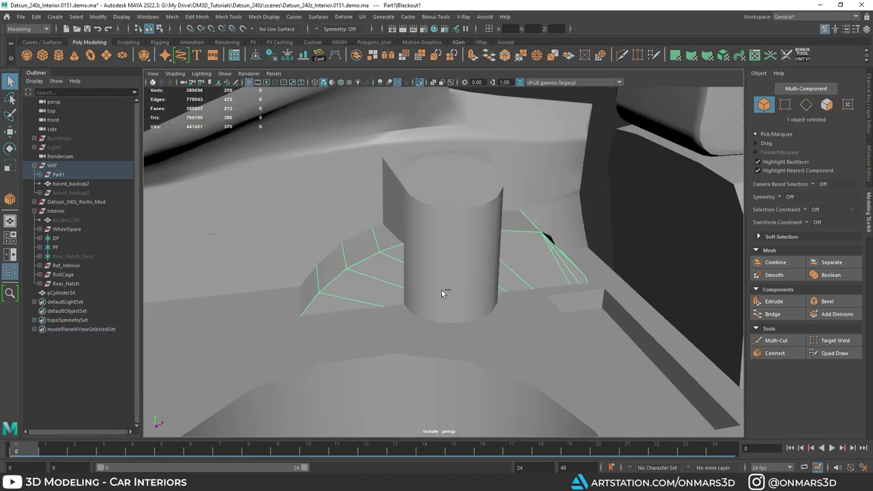
key("ctrl+1")
left_click_drag(495, 282, 346, 167, "alt")
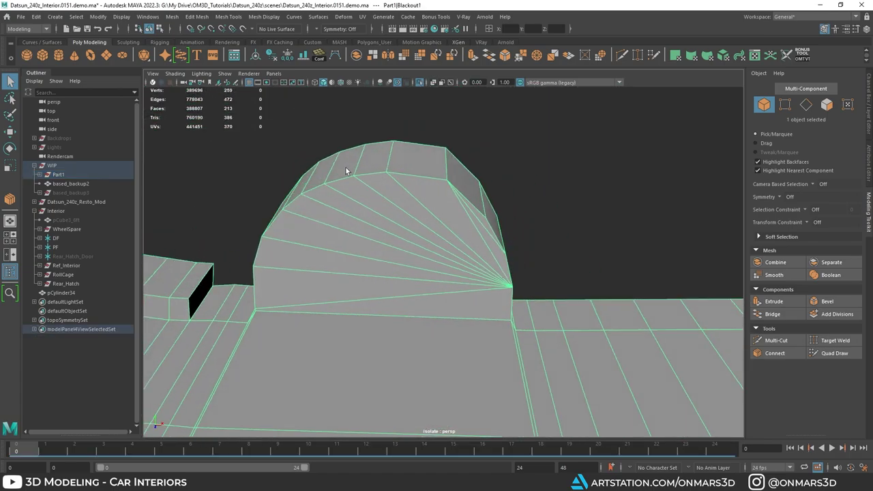
right_click_drag(523, 314, 353, 267, "alt")
left_click_drag(352, 267, 485, 314, "alt")
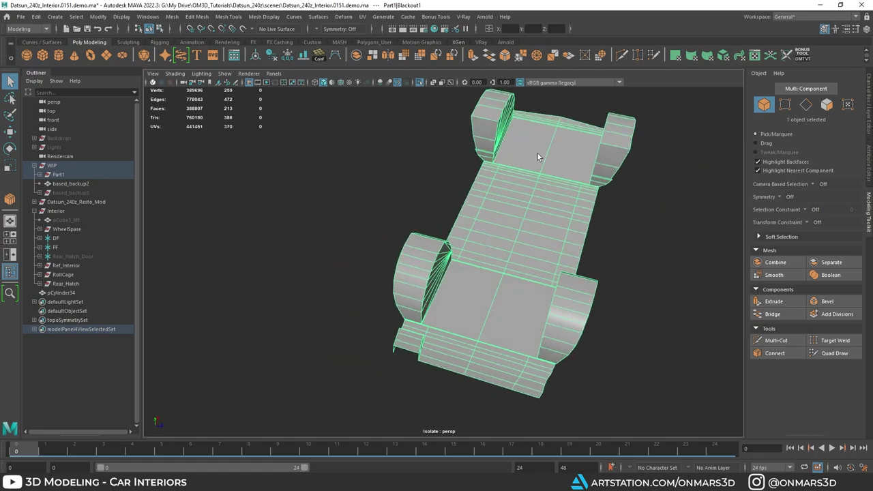
left_click_drag(460, 274, 438, 217, "alt")
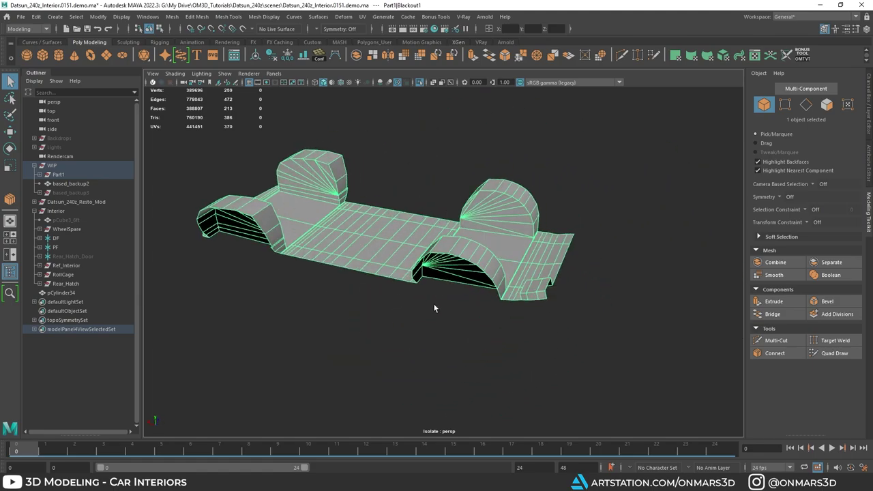
Examine the fan-shaped side faces and arch of the rear wheel well on the isolated floor mesh.
left_click_drag(545, 262, 397, 261, "alt")
right_click_drag(397, 261, 451, 263, "alt")
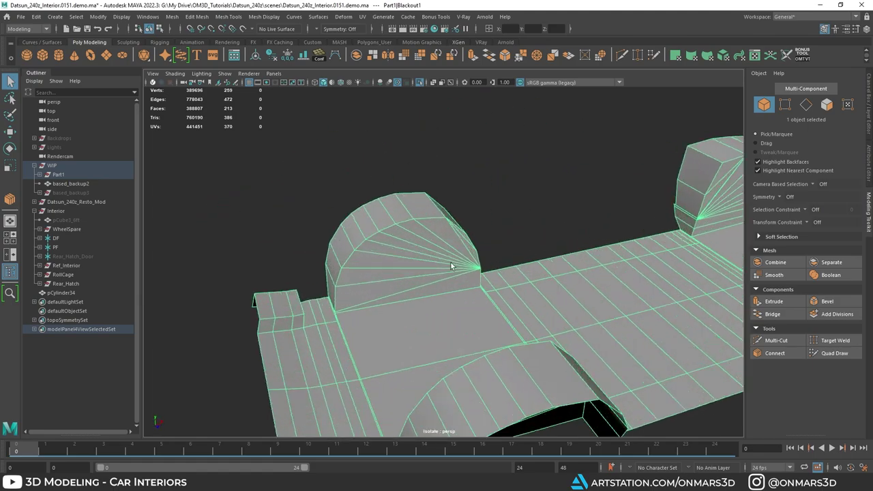
left_click_drag(451, 263, 355, 256, "alt")
right_click_drag(355, 256, 401, 253, "alt")
left_click_drag(240, 212, 333, 317, "alt")
left_click_drag(485, 179, 430, 220, "alt")
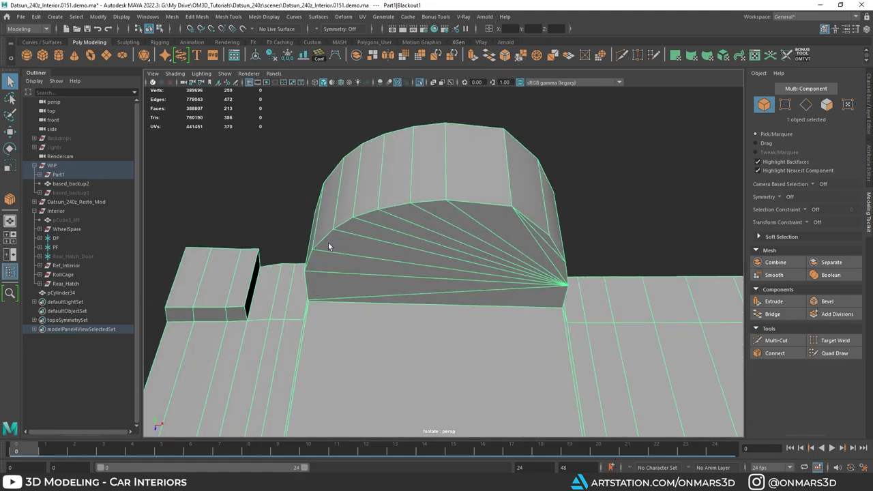
left_click_drag(539, 223, 435, 226, "alt")
left_click_drag(403, 331, 523, 338, "alt")
Exit isolation and examine the blockout wheel well around the strut tower, toggling the X-ray display.
key("ctrl+1")
key("f")
left_click_drag(396, 268, 431, 273, "alt")
middle_click_drag(431, 273, 444, 288, "alt")
scroll(393, 264, "up", 3)
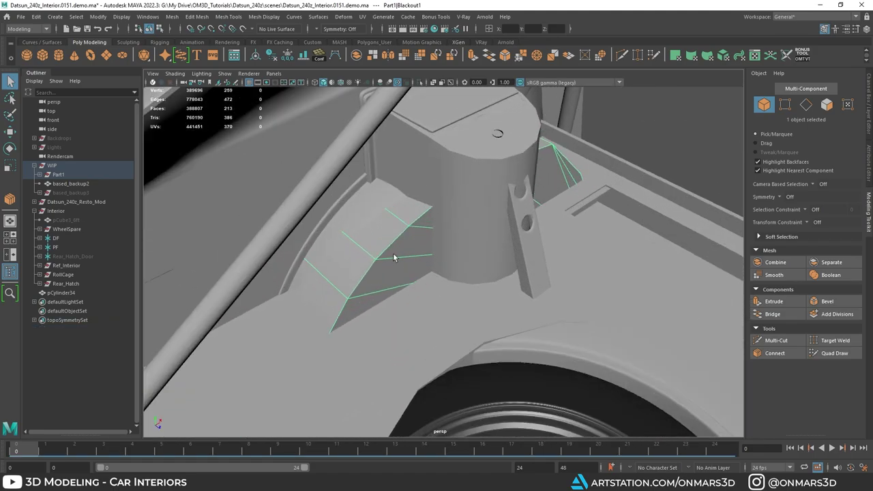
mouse_move(393, 257)
left_mouse_down("alt")
mouse_move(412, 258)
mouse_move(432, 229)
mouse_move(389, 234)
left_mouse_up("alt")
key("alt+x")
key("alt+x")
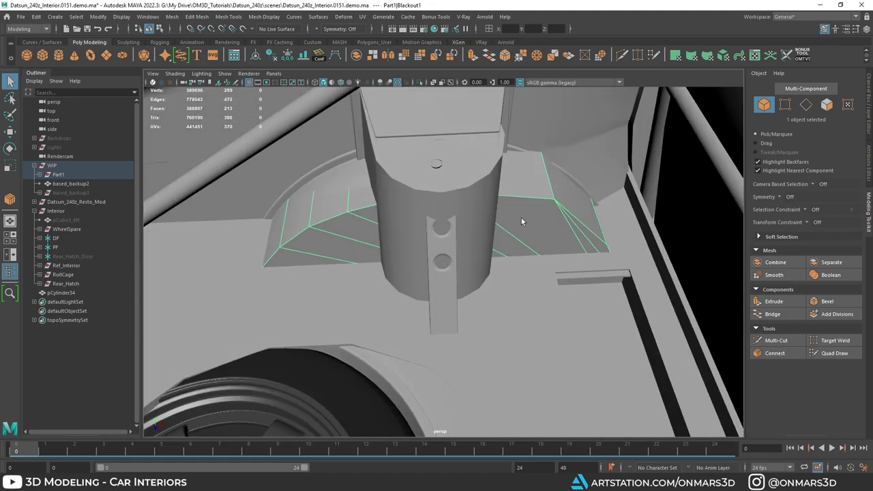
left_click_drag(350, 214, 369, 223, "alt")
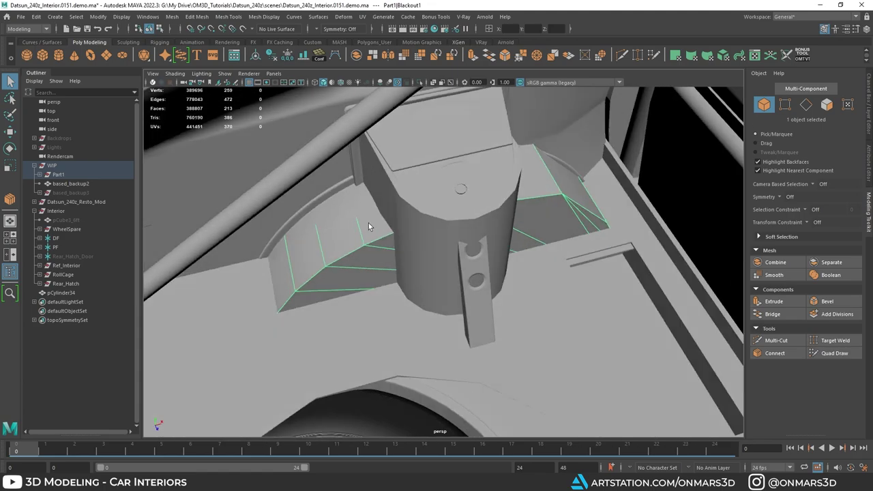
Compare the smooth wheel well part with the blockout using X-ray display, then hide Blackout1 to inspect the smooth shape.
left_click(369, 224)
key("alt+x")
key("alt+x")
left_click_drag(448, 220, 480, 228, "alt")
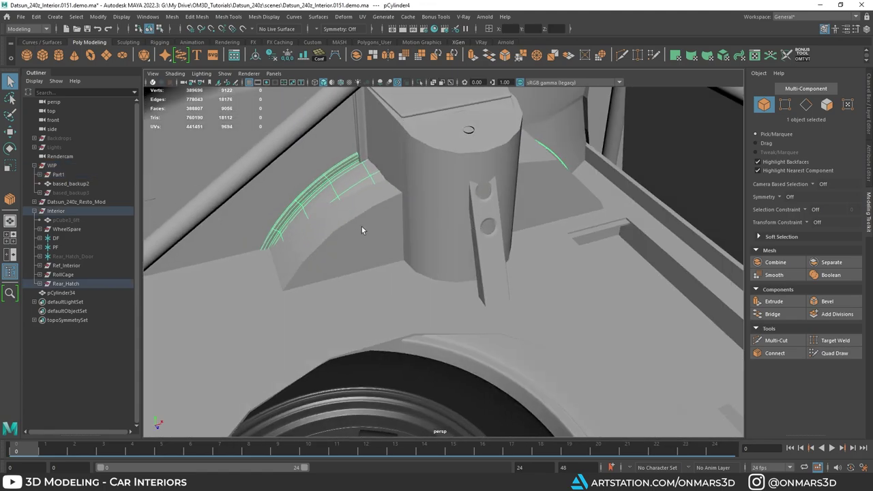
left_click(363, 238)
key("ctrl+h")
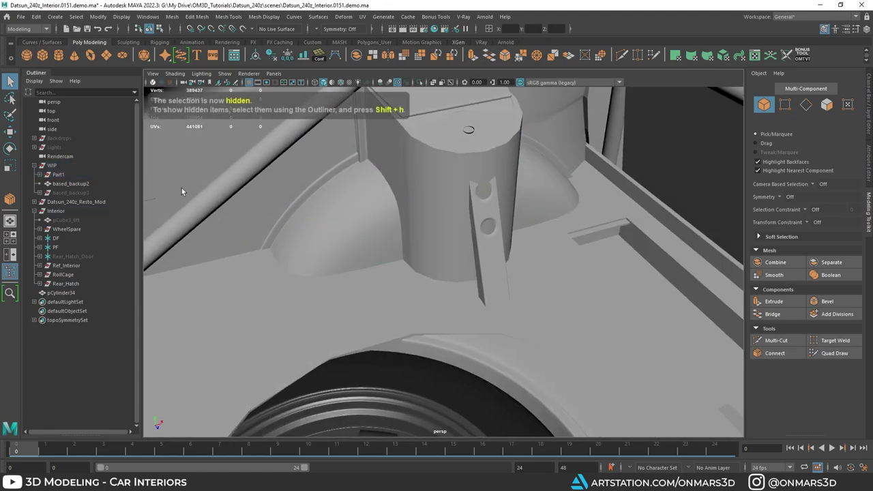
left_click_drag(255, 197, 418, 222, "alt")
left_click(393, 204)
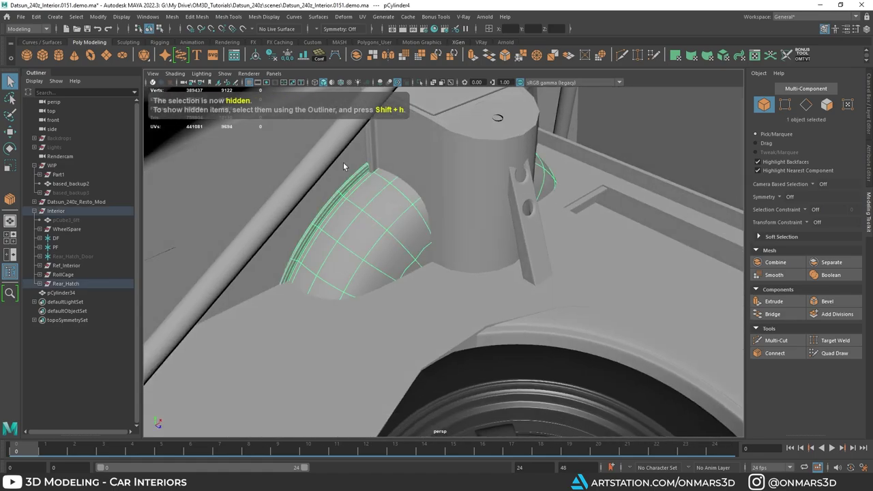
left_click(58, 56)
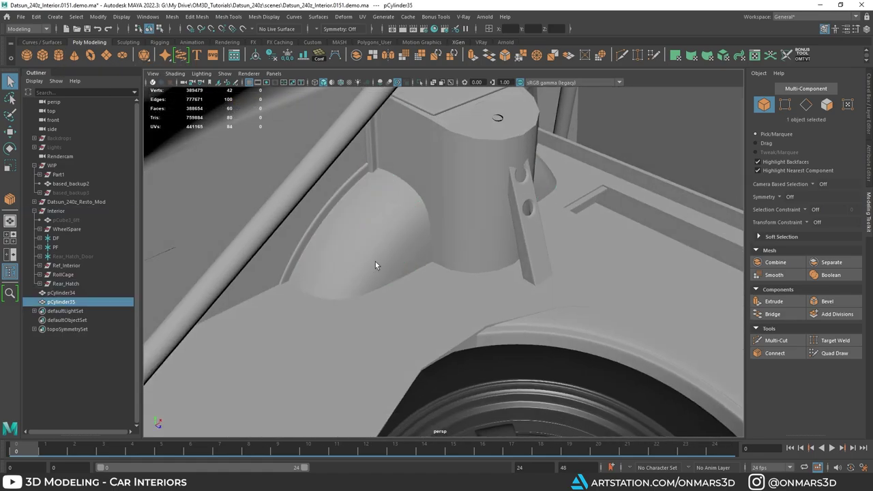
scroll(377, 262, "down", 6)
left_click_drag(377, 262, 405, 273, "alt")
left_click(472, 233, "shift")
key("ctrl+1")
scroll(476, 238, "down", 4)
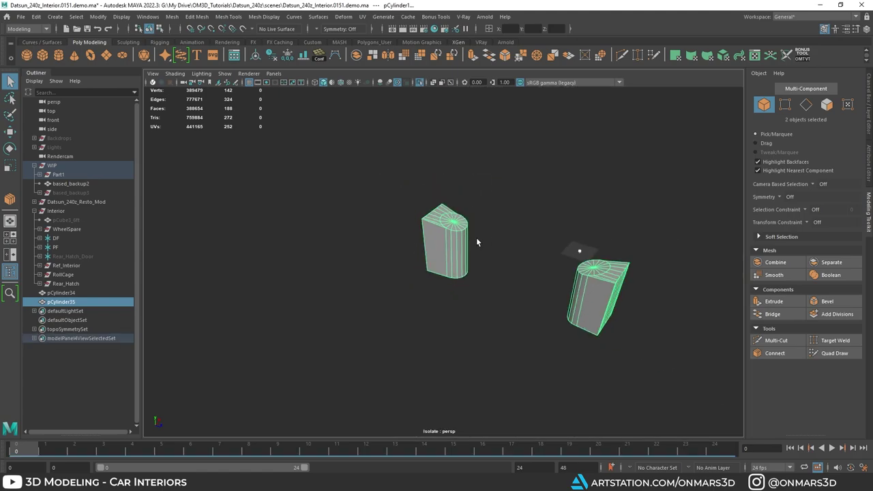
left_click_drag(476, 237, 462, 239, "alt")
key("ctrl+1")
scroll(407, 217, "up", 5)
key("ctrl+z")
key("ctrl+z")
key("ctrl+z")
key("ctrl+z")
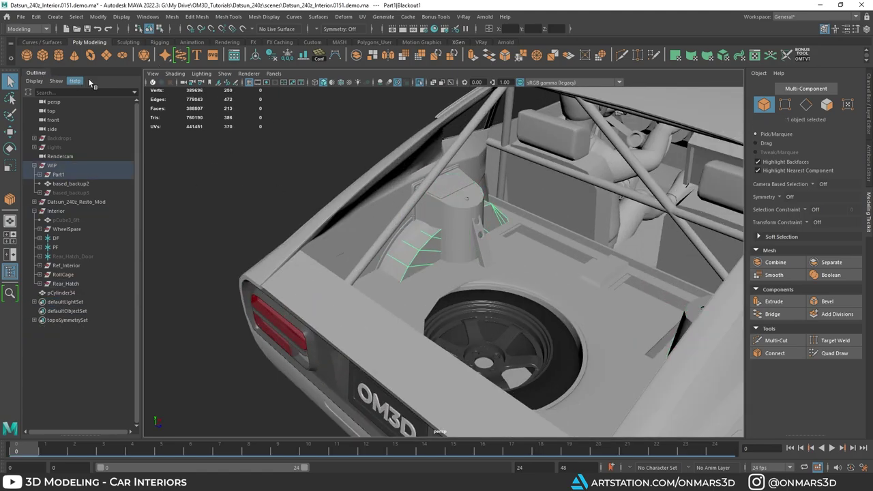
Create a polygon cylinder and isolate it together with the Blackout1 floor mesh.
right_click(320, 149, "shift")
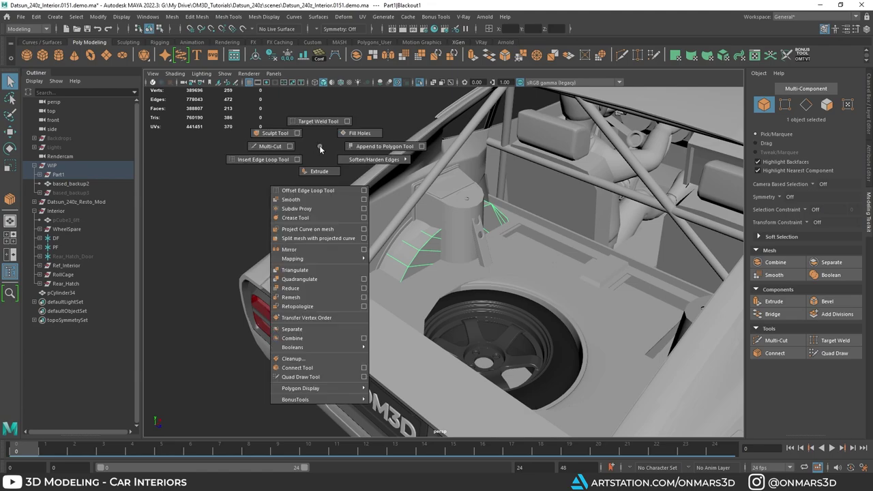
left_click(318, 145)
right_click(318, 145, "shift")
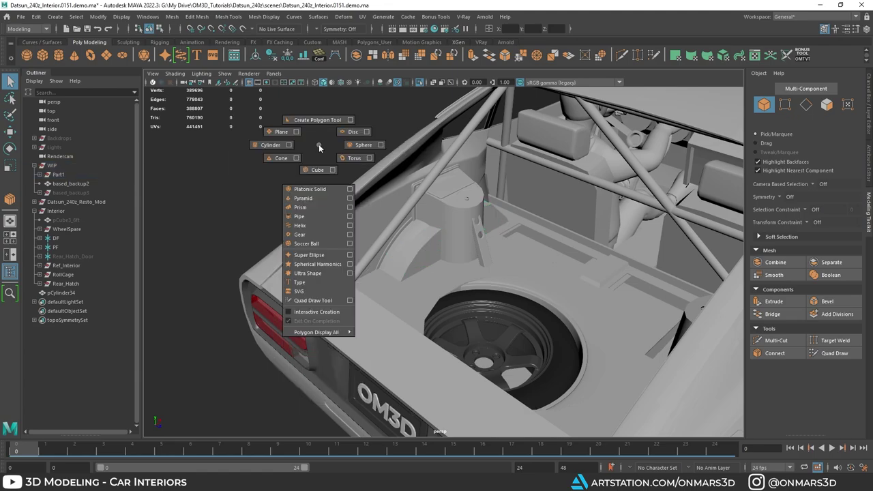
left_click(264, 146)
left_click(425, 258, "shift")
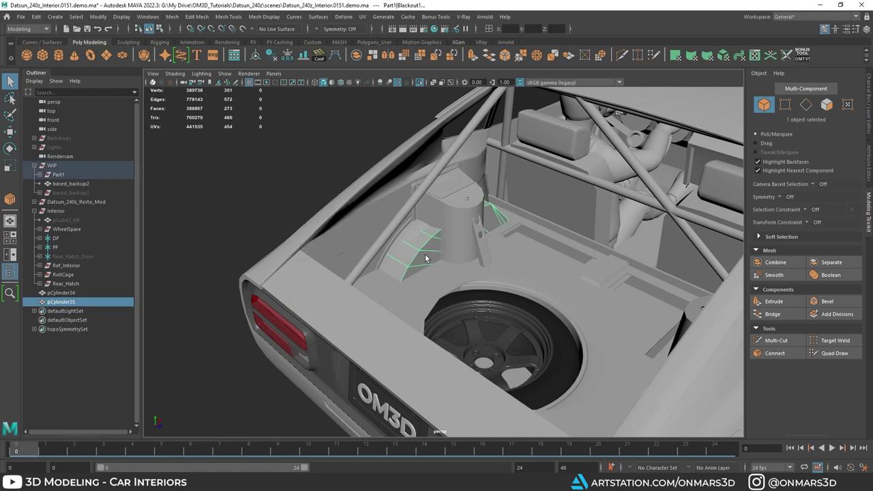
key("f")
key("ctrl+1")
left_click_drag(421, 259, 556, 275, "alt")
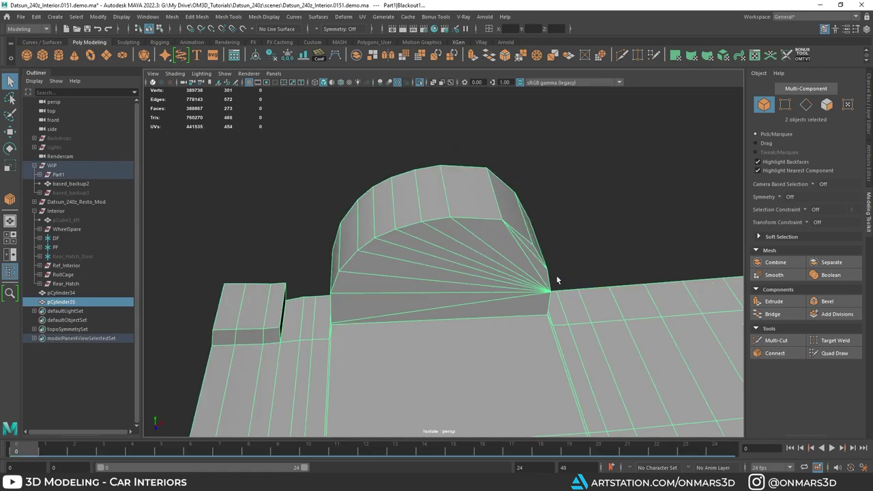
Move the new cylinder back and up above the rear of the floor, to about X -115.8, Y 73.7.
scroll(587, 272, "down", 8)
middle_click_drag(615, 269, 580, 260, "alt")
scroll(581, 259, "down", 8)
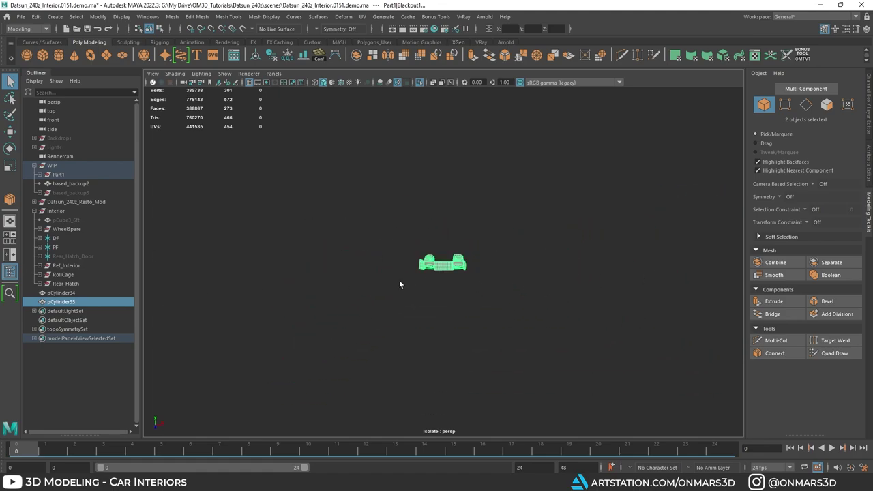
left_click(62, 302)
key("w")
key("f")
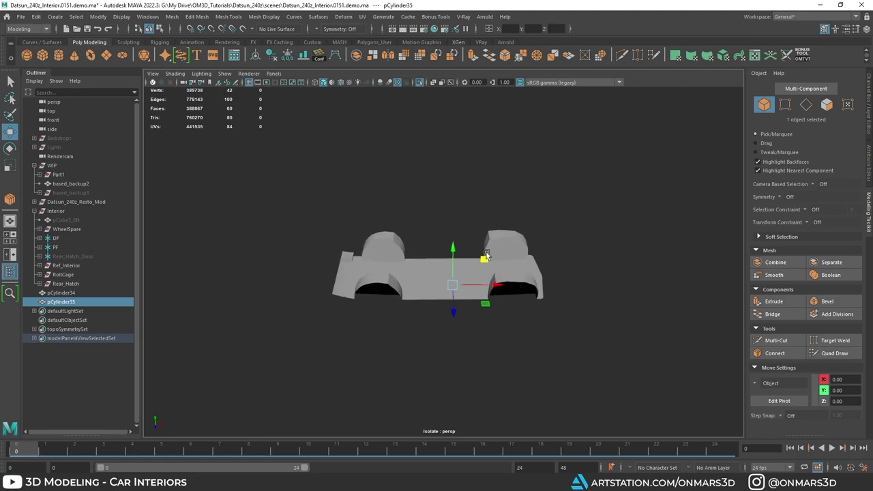
left_click_drag(358, 227, 486, 237, "alt")
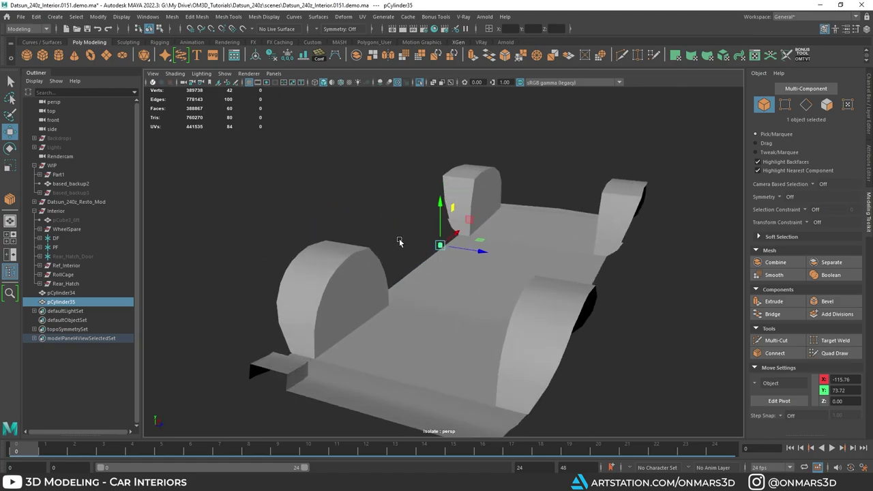
key("e")
left_click_drag(424, 245, 507, 232, "alt")
scroll(509, 231, "up", 3)
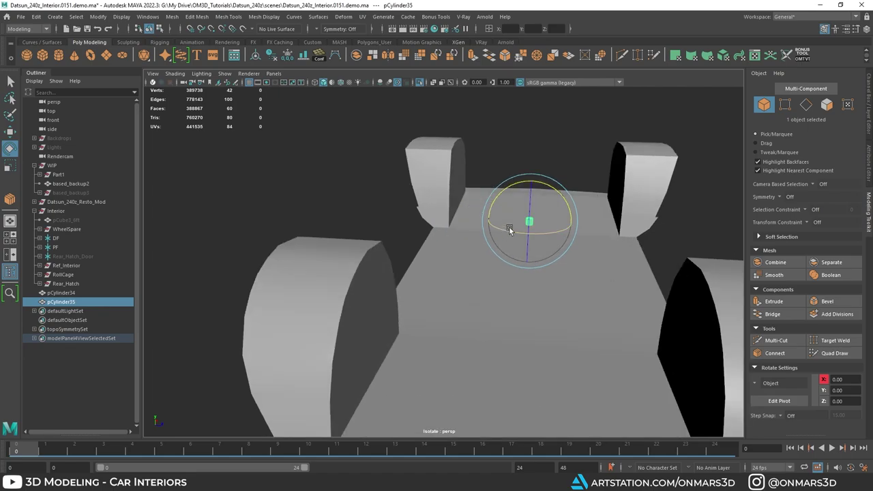
Set the cylinder's radius to 12.9 in its polyCylinder2 construction inputs.
left_click(870, 102)
left_click(763, 195)
left_click(818, 203)
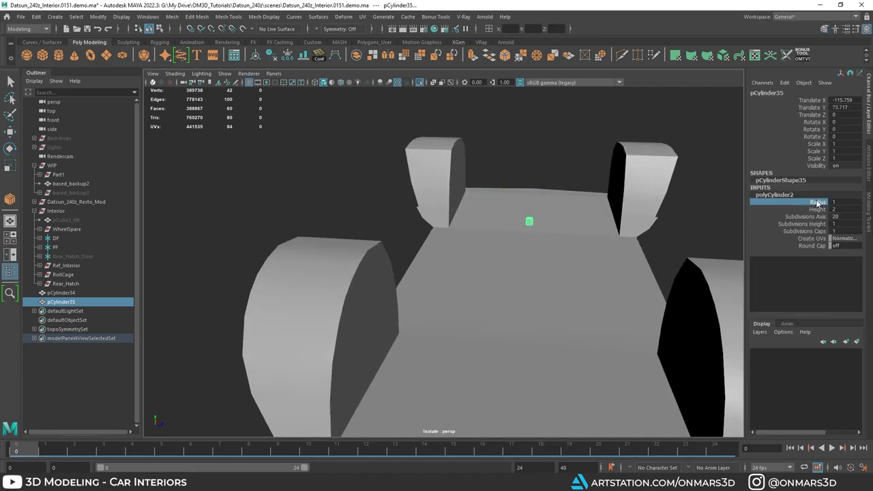
scroll(603, 227, "down", 3)
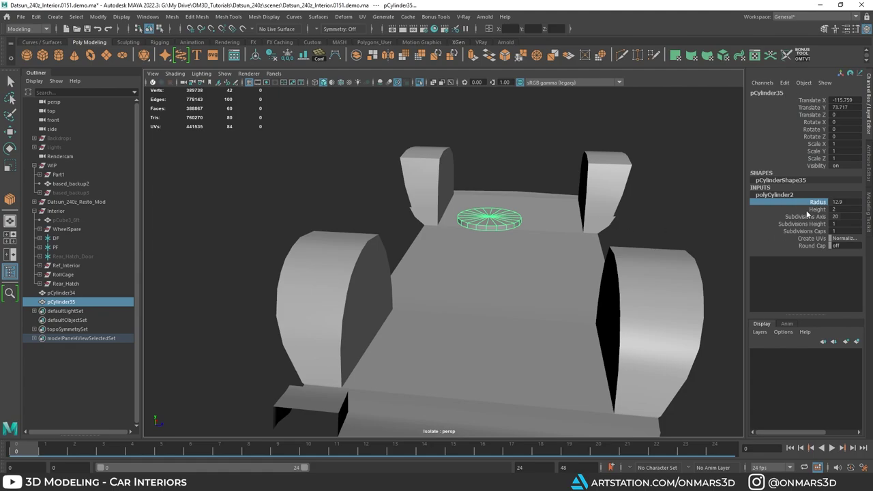
Stand the cylinder upright by setting its X rotation to exactly 90.
left_click_drag(578, 203, 576, 204, "alt")
key("e")
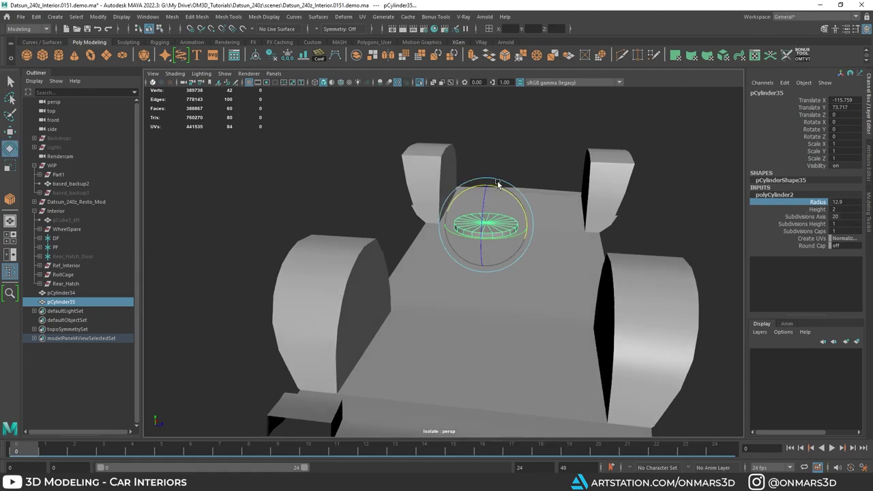
left_click_drag(500, 190, 570, 234)
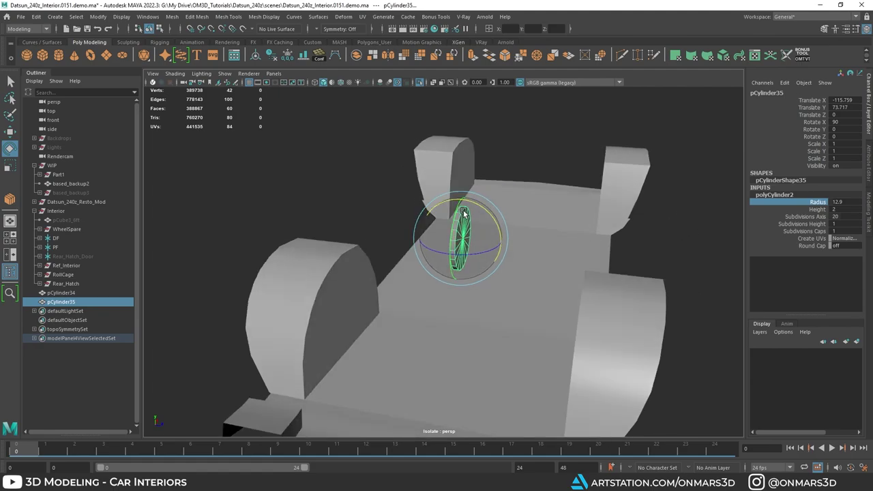
left_click_drag(489, 212, 478, 206)
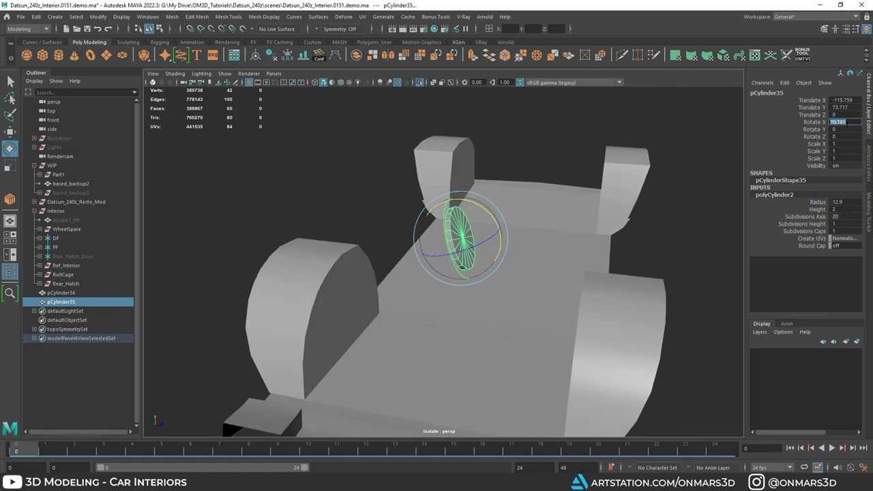
type("90")
key("Return")
left_click_drag(472, 258, 385, 268, "alt")
scroll(384, 267, "up", 2)
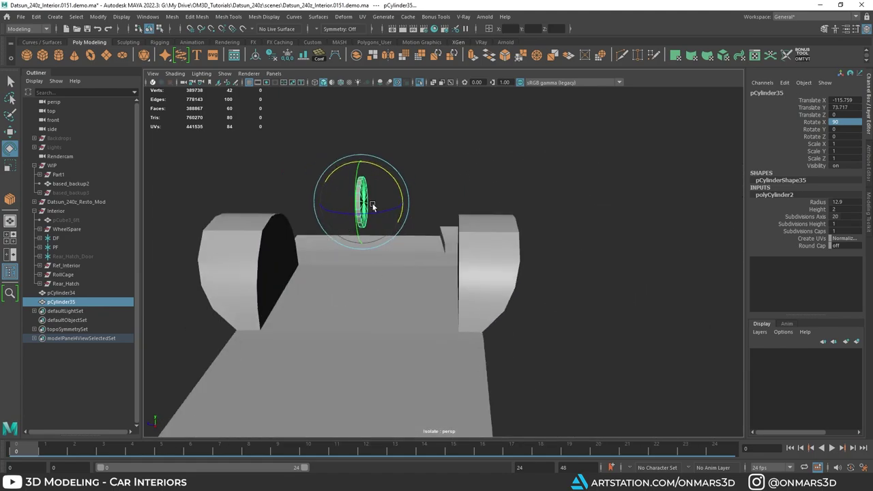
Show wireframe on shaded and move the cylinder to the rear wheel well's inner face, about X -124, Y 51, Z -50.5.
key("w")
mouse_move(372, 204)
left_mouse_down("alt")
mouse_move(380, 218)
mouse_move(415, 226)
mouse_move(413, 237)
mouse_move(448, 262)
mouse_move(418, 297)
mouse_move(488, 278)
left_mouse_up("alt")
key("alt+5")
scroll(477, 283, "up", 3)
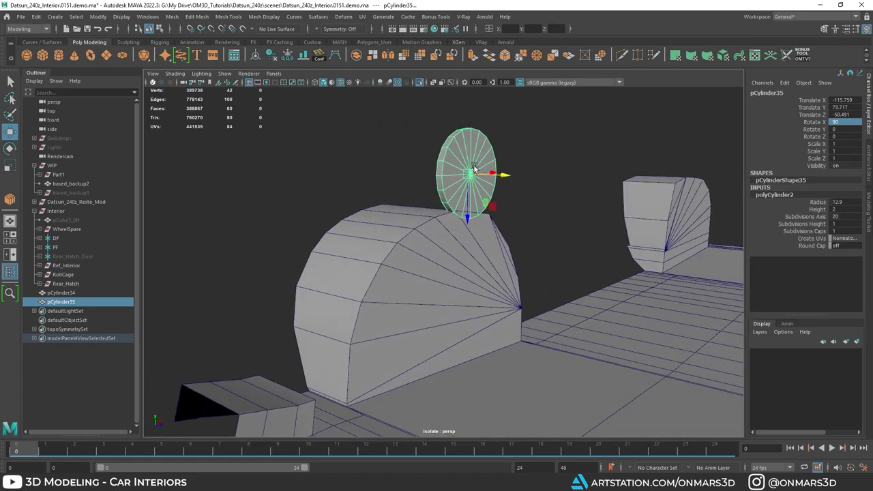
left_click_drag(473, 168, 460, 219, "alt")
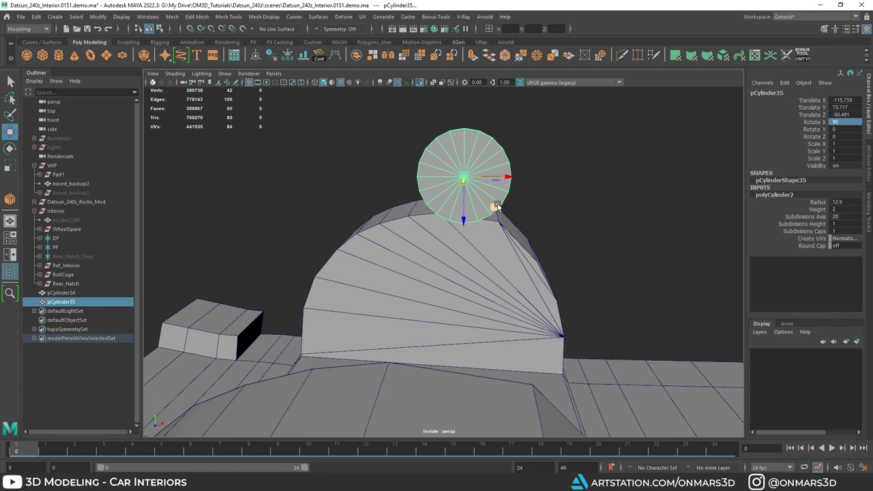
middle_click_drag(497, 207, 466, 286)
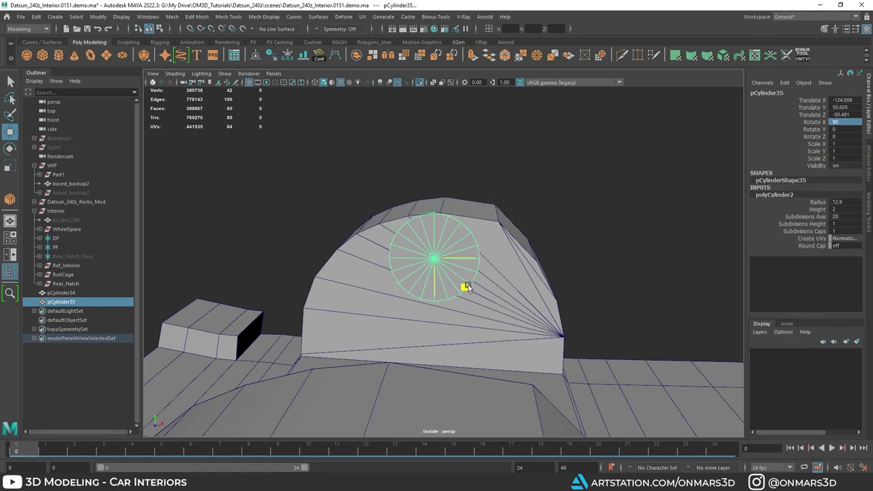
Set the cylinder's axis subdivisions to 32 and enlarge its radius.
left_click_drag(403, 285, 469, 290, "alt")
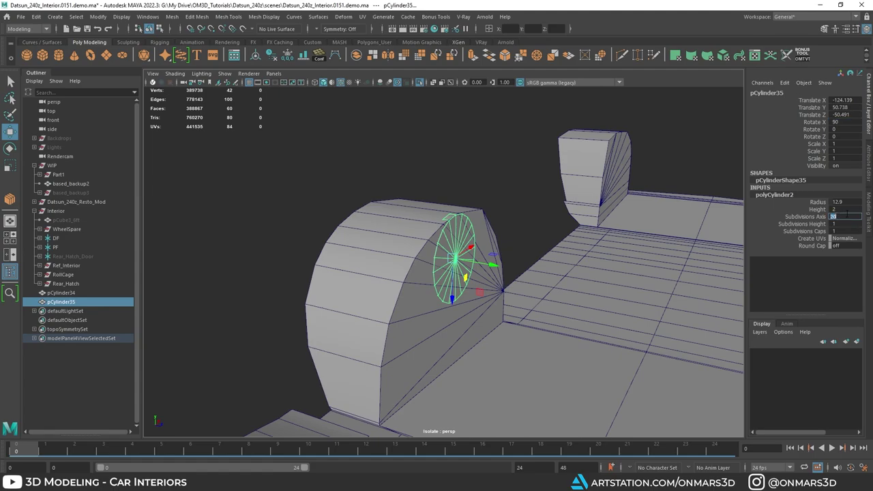
left_click_drag(722, 244, 713, 247, "alt")
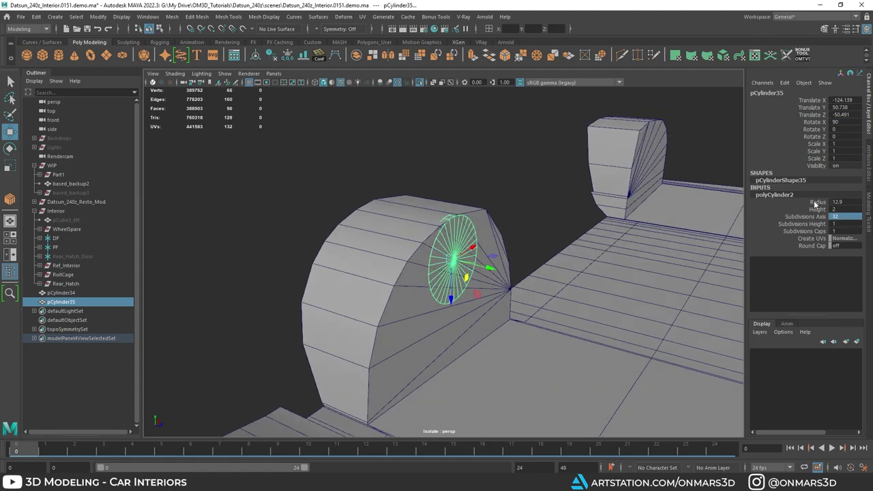
left_click_drag(655, 236, 502, 252, "alt")
middle_click_drag(503, 252, 579, 251)
Lower the cylinder to about Y 32.9 and increase its radius to 37.9 to match the wheel arch.
key("w")
scroll(564, 283, "down", 3)
left_click_drag(564, 282, 518, 290, "alt")
left_click_drag(442, 281, 392, 341)
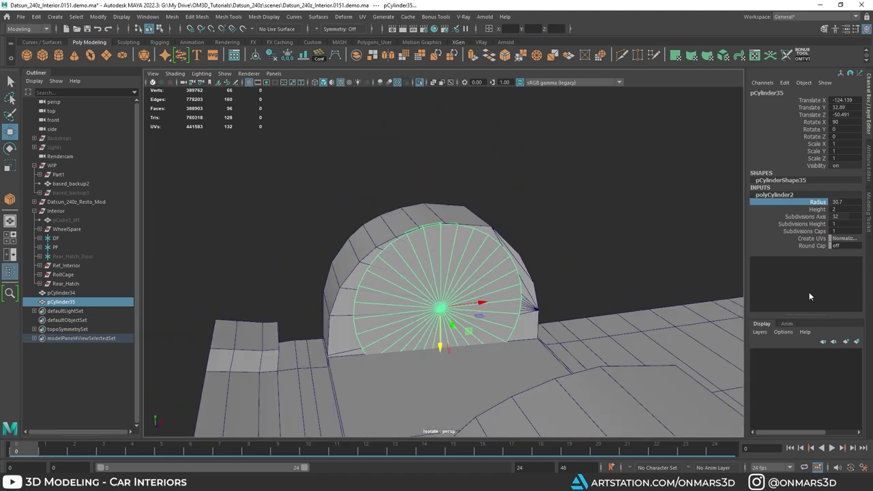
middle_click_drag(484, 214, 507, 210)
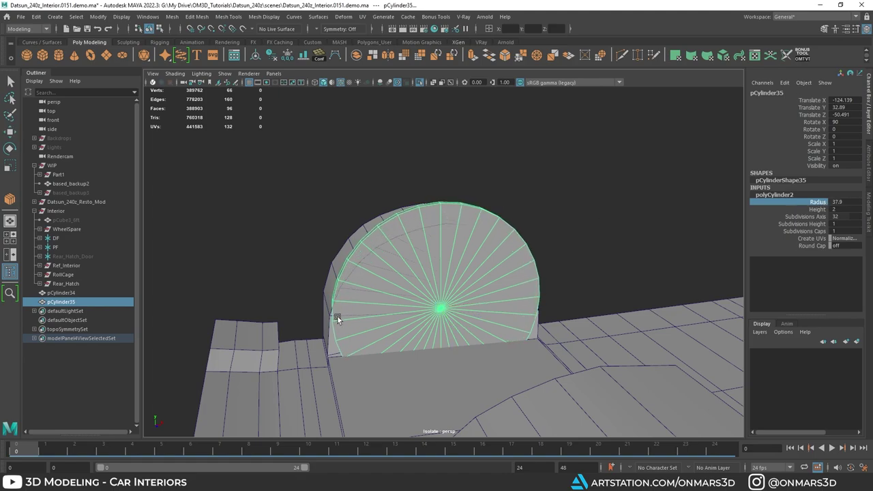
Lower the cylinder to about Y 26.5 and check its rim against the wheel well's arch.
right_click_drag(343, 310, 484, 290, "alt")
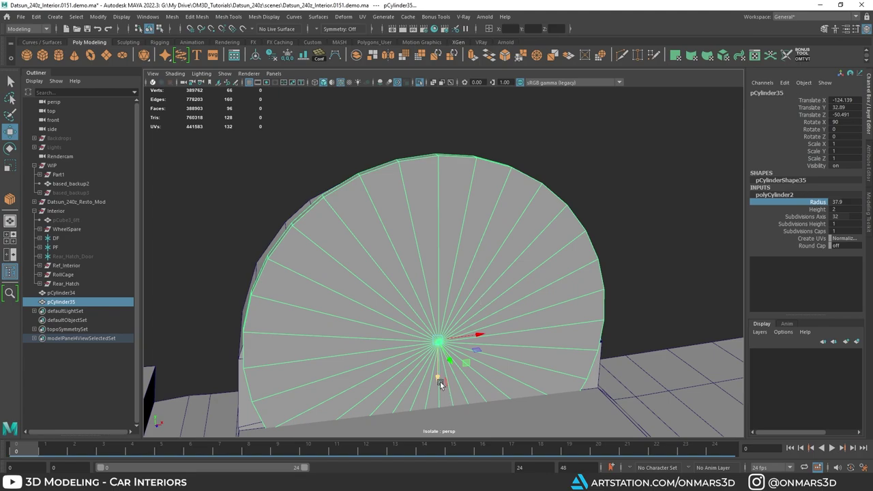
left_click_drag(440, 383, 421, 406)
left_click_drag(535, 317, 508, 321, "alt")
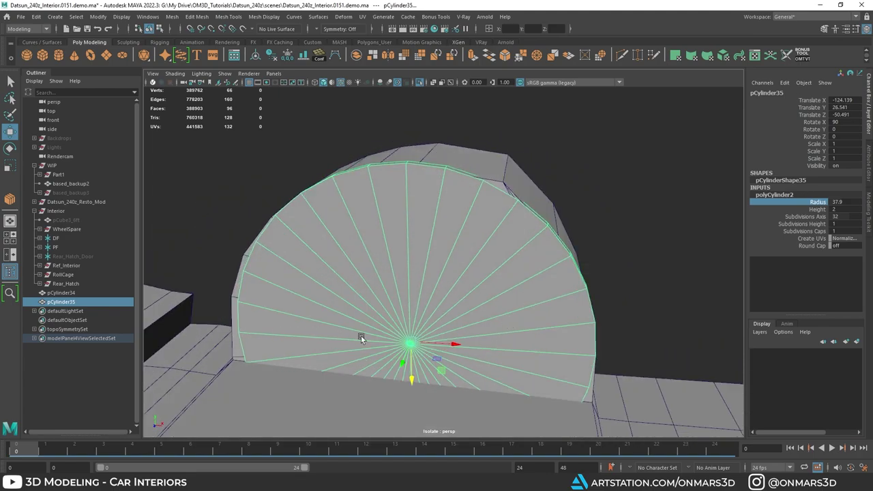
left_click_drag(279, 339, 266, 337, "alt")
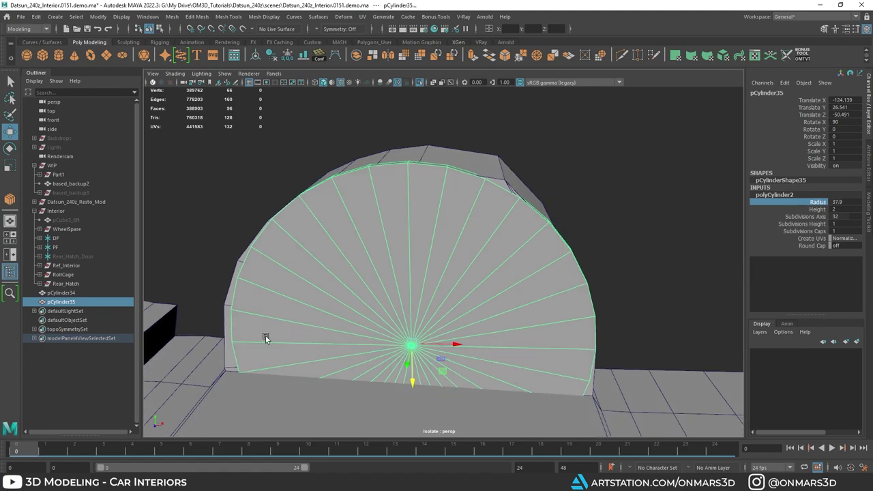
Move the cylinder to X -124.918 and Z -50.73, and increase its radius to 38.4 to match the wheel arch.
left_click_drag(531, 215, 481, 304, "alt")
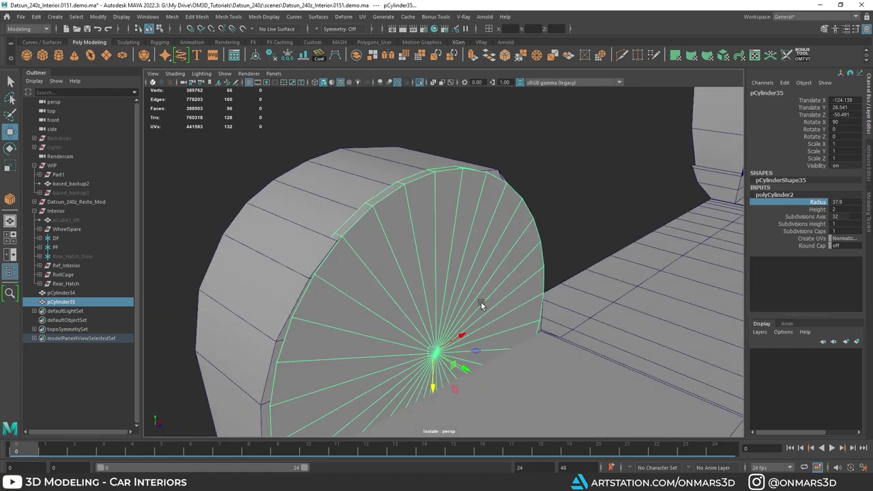
left_click_drag(453, 366, 458, 367)
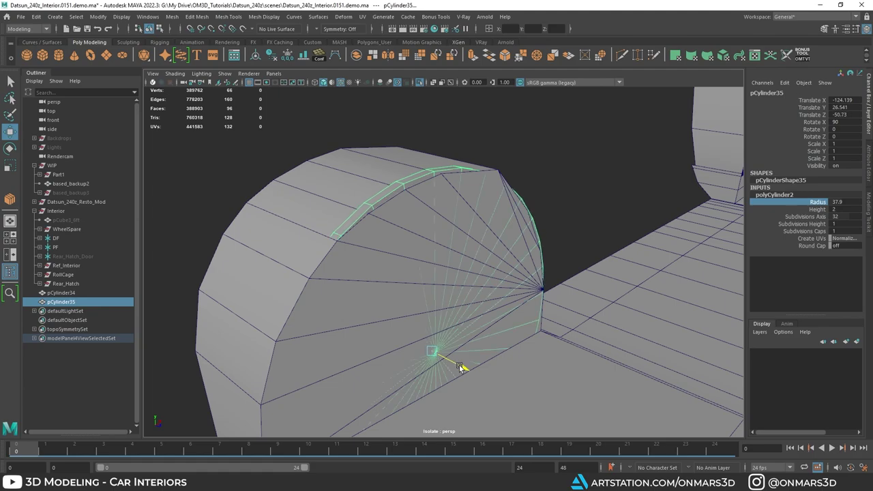
middle_click_drag(533, 247, 537, 249)
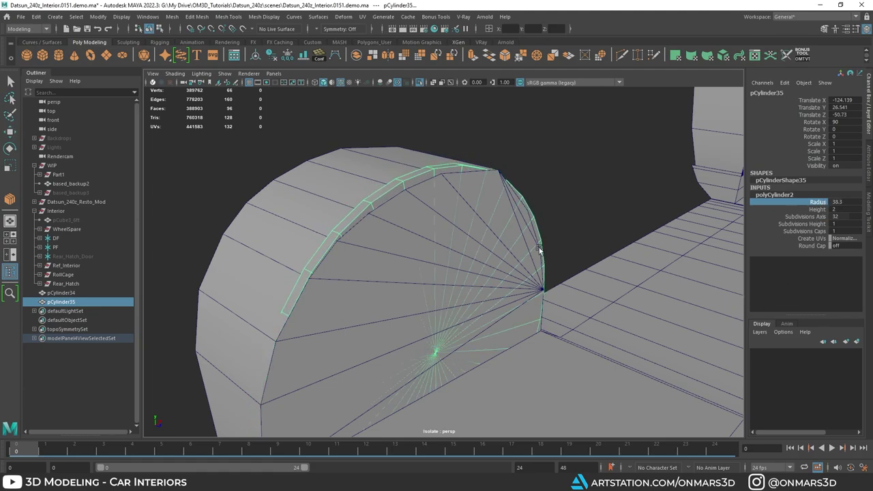
key("w")
left_click_drag(537, 249, 457, 282, "alt")
left_click_drag(459, 341, 531, 315)
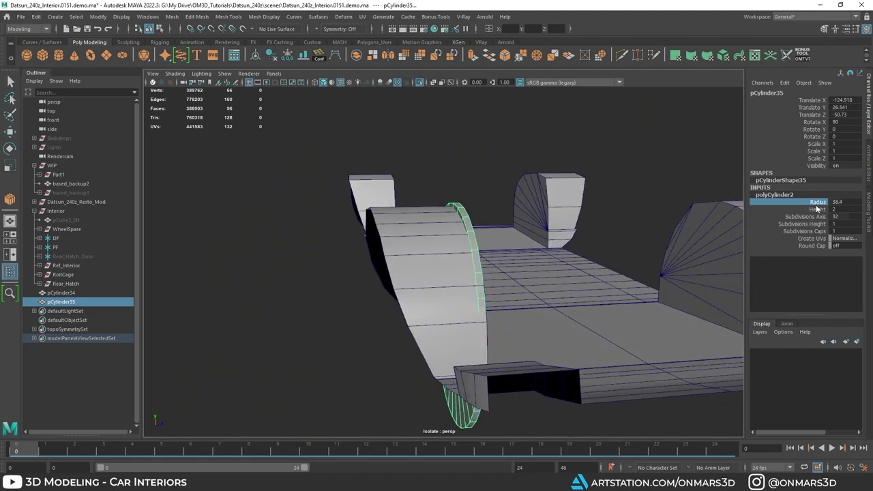
Set the cylinder's height to 27 to give the wheel well its depth.
middle_click_drag(471, 274, 657, 248)
key("ctrl+z")
left_click_drag(580, 252, 490, 239, "alt")
right_click(488, 216)
left_click_drag(416, 261, 592, 342, "alt")
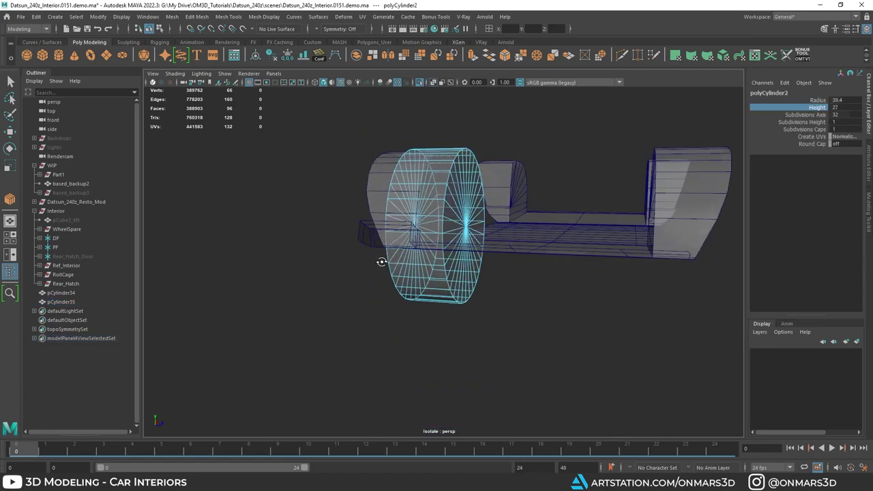
Delete all faces in the lower half of the cylinder, leaving only the upper arch.
left_click_drag(663, 350, 401, 278)
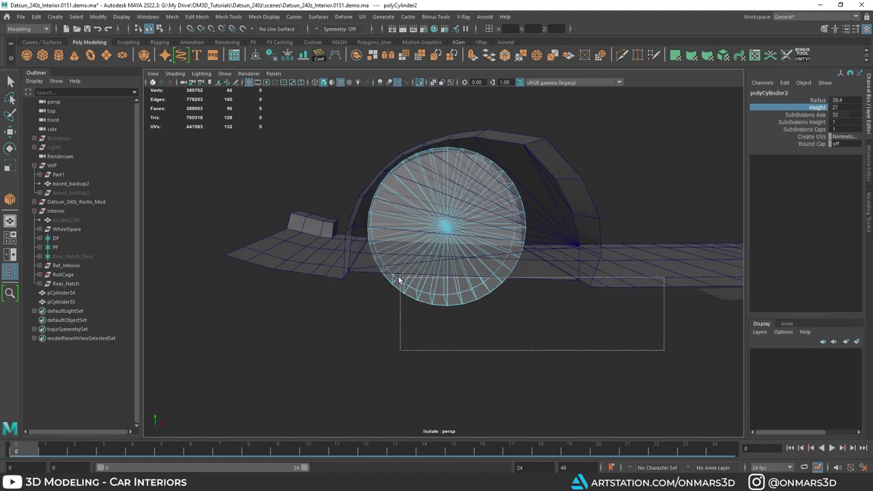
left_click_drag(337, 240, 336, 232)
key("w")
mouse_move(440, 275)
left_mouse_down("alt")
mouse_move(282, 281)
mouse_move(265, 271)
left_mouse_up("alt")
key("alt+x")
scroll(413, 247, "up", 3)
key("q")
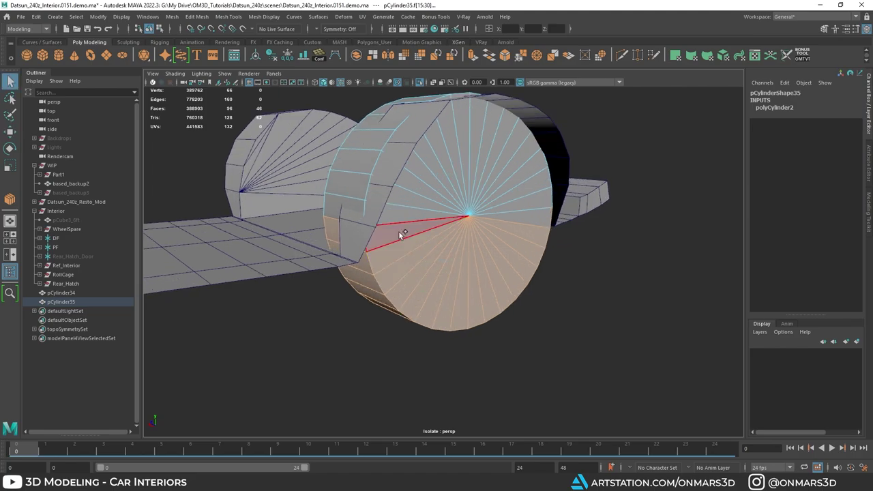
left_click(507, 216, "shift")
mouse_move(597, 233)
left_mouse_down("alt")
mouse_move(498, 250)
mouse_move(512, 234)
mouse_move(551, 253)
mouse_move(455, 277)
mouse_move(425, 259)
left_mouse_up("alt")
key("Delete")
Delete the cap faces on the half-cylinder's outer side and show the rest of the car again.
mouse_move(551, 273)
left_mouse_down("alt")
mouse_move(501, 277)
mouse_move(419, 225)
mouse_move(444, 209)
left_mouse_up("alt")
key("alt+x")
key("ctrl+1")
left_click_drag(477, 275, 415, 250, "alt")
key("ctrl+1")
key("Delete")
right_click_drag(415, 185, 460, 171)
left_click_drag(464, 204, 503, 232, "alt")
key("ctrl+1")
key("alt+x")
key("alt+x")
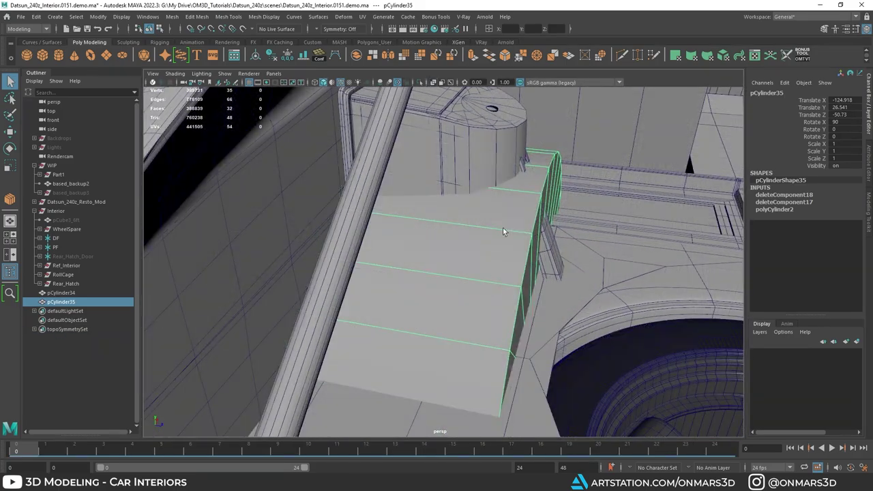
Move all of the half-cylinder's vertices outward toward the body side, so the arch sits behind the strut tower.
right_click_drag(504, 229, 468, 199)
key("alt+x")
left_click_drag(468, 200, 526, 369, "alt")
scroll(500, 268, "down", 5)
left_click_drag(428, 139, 428, 139)
key("w")
scroll(507, 260, "up", 4)
key("alt+x")
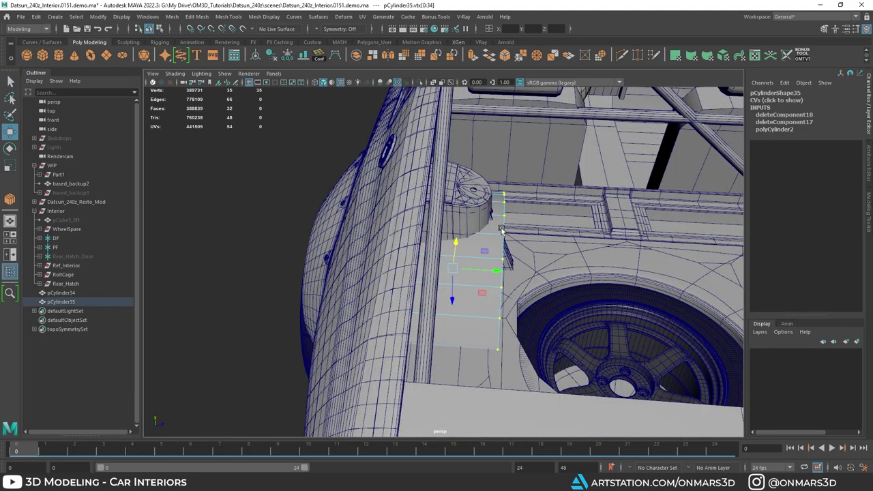
left_click_drag(491, 244, 342, 262, "alt")
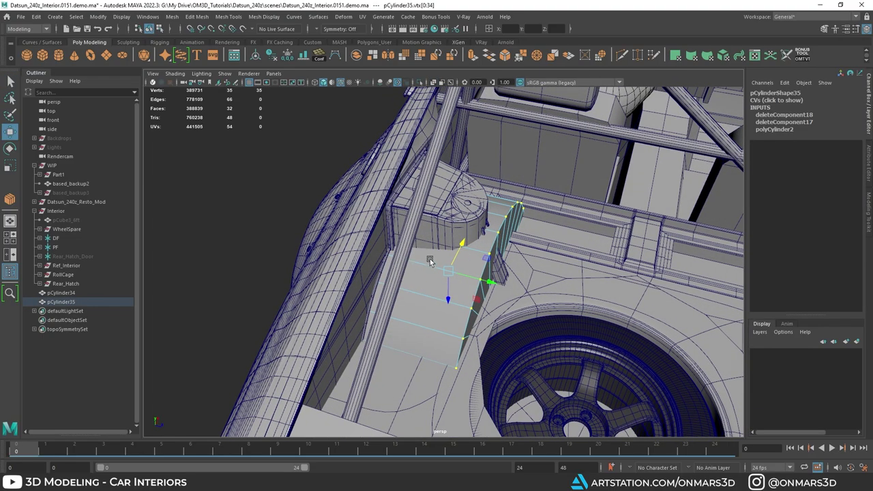
left_click_drag(440, 256, 436, 256, "alt")
left_click_drag(487, 284, 443, 279)
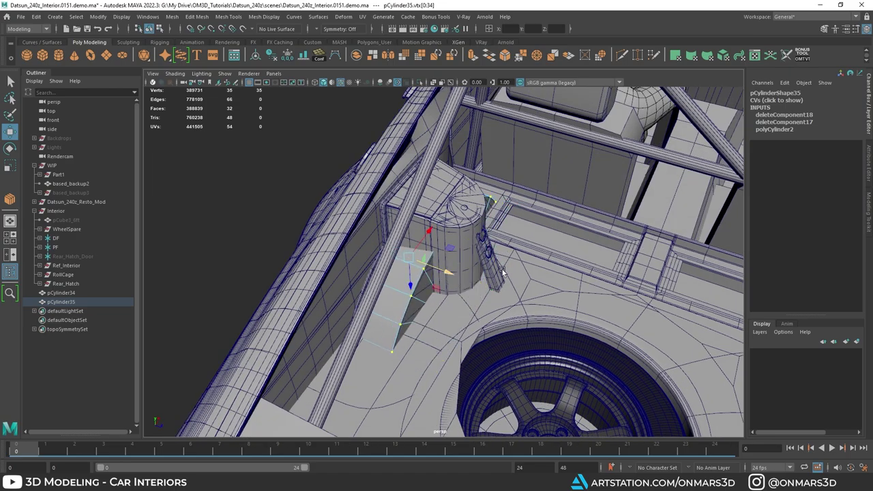
Hide the blockout wheel well that overlaps the new half-cylinder.
left_click_drag(503, 272, 441, 289, "alt")
right_click_drag(441, 289, 593, 213, "alt")
left_click_drag(509, 185, 492, 140, "alt")
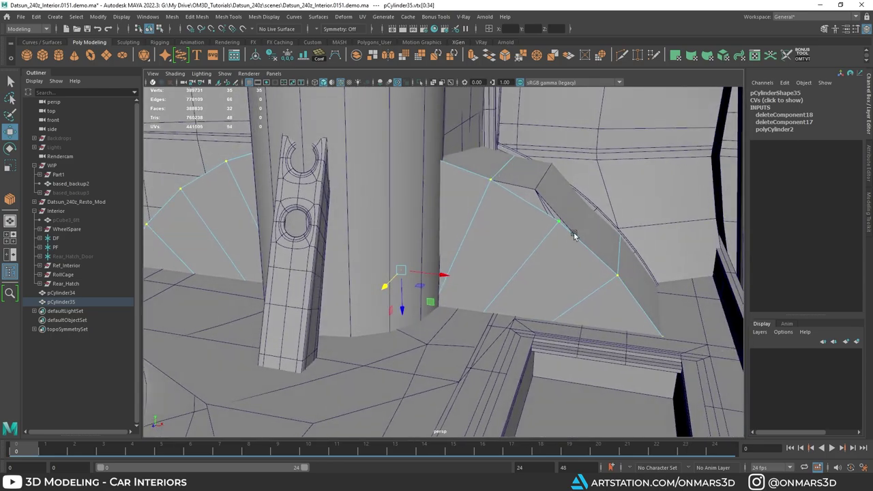
right_click_drag(599, 242, 657, 228)
key("q")
left_click_drag(641, 238, 595, 214, "alt")
left_click_drag(567, 176, 399, 217, "alt")
key("ctrl+h")
Isolate the existing outer wheel arch mesh and examine its shape, then bring the whole car back into view.
left_click(204, 186)
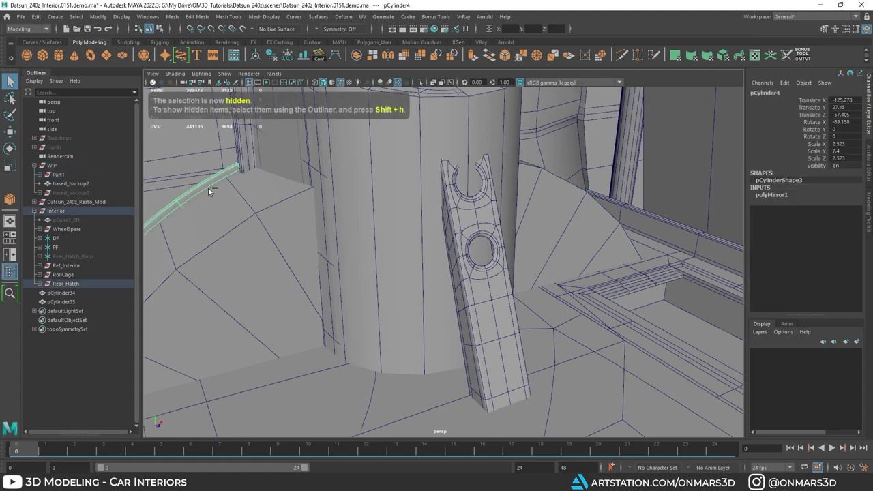
key("ctrl+1")
left_click_drag(423, 265, 376, 256, "alt")
scroll(375, 283, "down", 3)
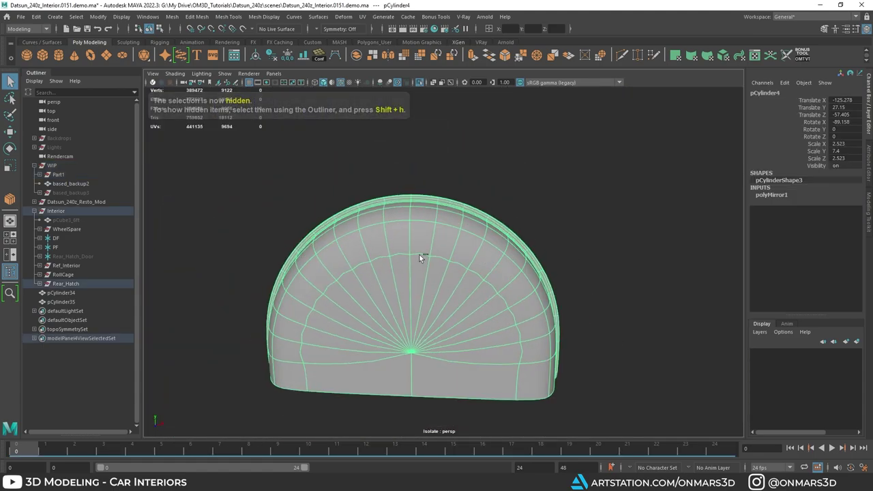
key("ctrl+1")
left_click_drag(384, 307, 435, 309, "alt")
Isolate the half-cylinder and extrude its open bottom edges, front, rear and along the inner face, straight down.
left_click(391, 272)
key("ctrl+1")
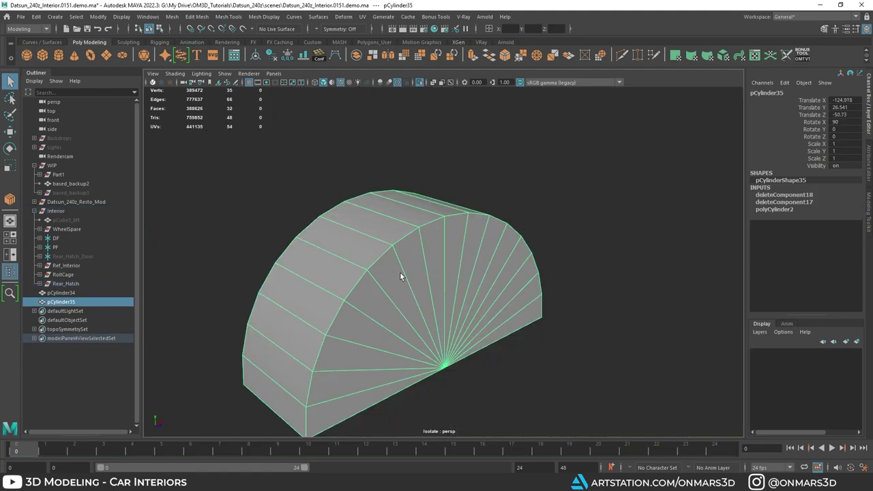
left_click_drag(447, 274, 404, 245, "alt")
key("F10")
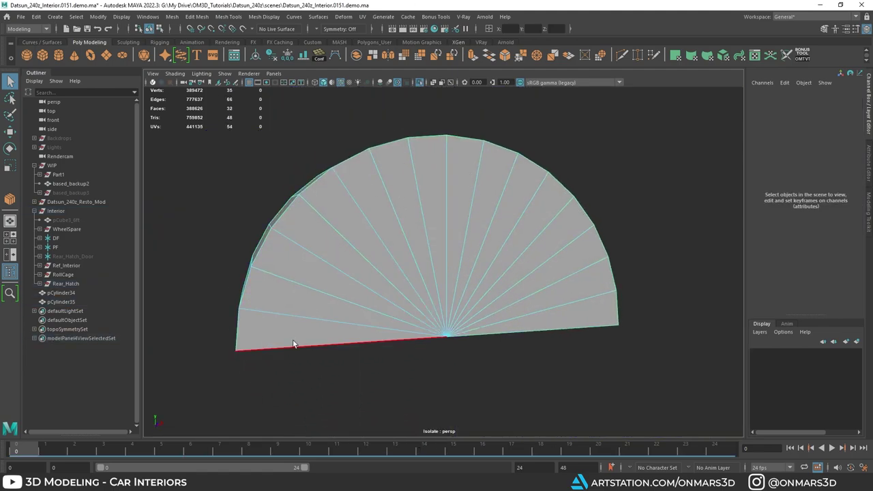
left_click(294, 345)
left_click_drag(301, 344, 421, 343, "alt")
left_click(352, 366)
left_click(455, 350)
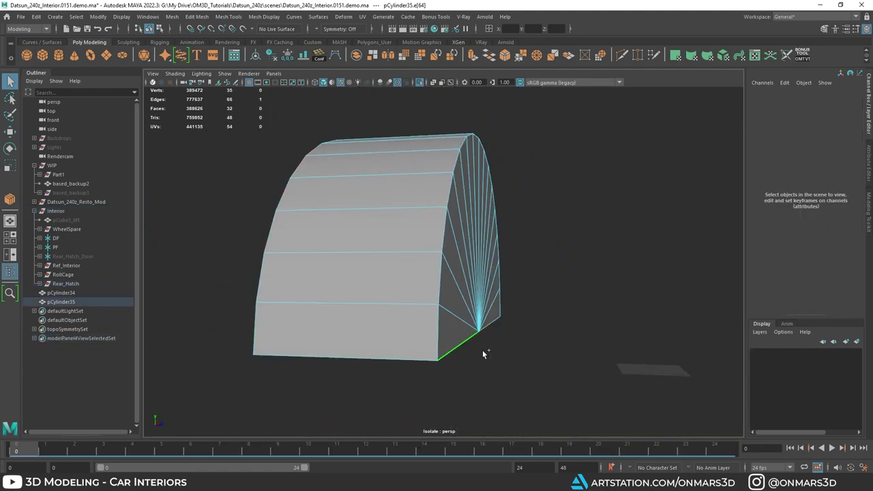
left_click_drag(580, 351, 506, 361, "alt")
left_click(252, 370, "shift")
left_click(530, 320, "shift")
left_click_drag(530, 319, 550, 339, "alt")
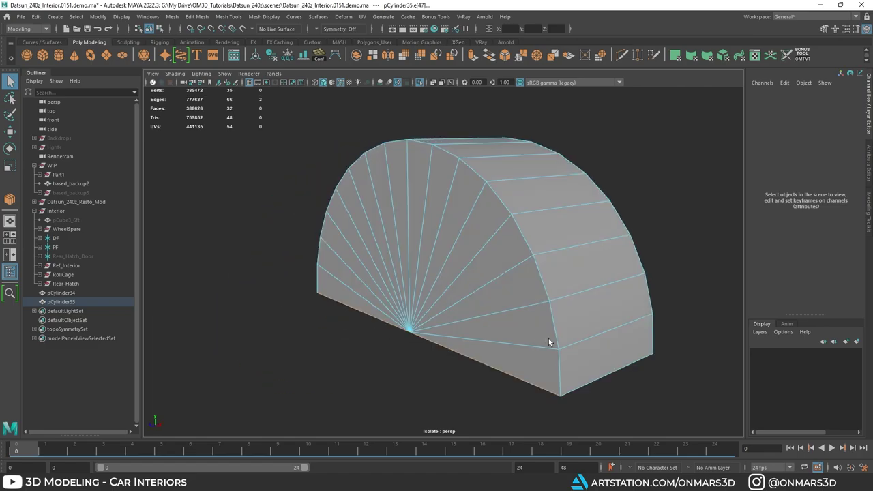
key("w")
left_click_drag(399, 328, 371, 275, "alt")
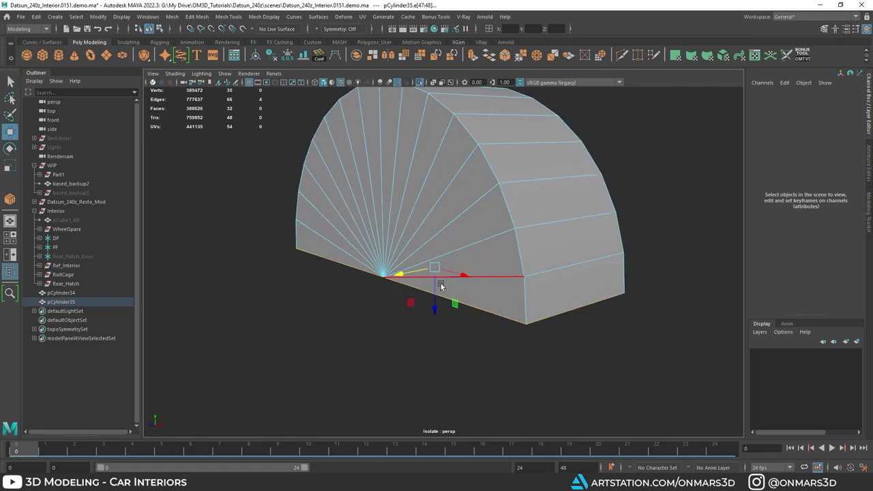
left_click_drag(436, 297, 433, 353, "shift")
left_click_drag(292, 358, 408, 244, "alt")
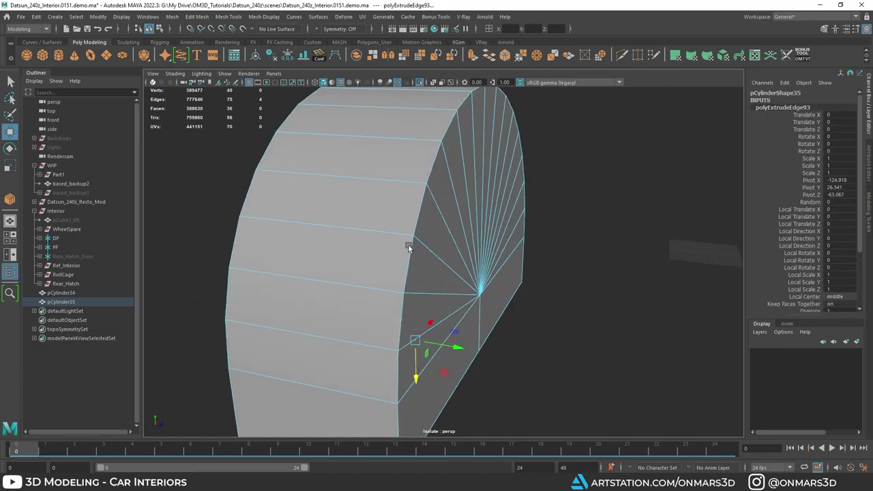
Adjust the rear and front bottom edges of the extruded strip to fit the car's wheel arch opening.
key("ctrl+1")
left_click_drag(451, 260, 396, 271, "alt")
middle_click_drag(395, 271, 459, 352, "alt")
left_click_drag(459, 352, 537, 280, "alt")
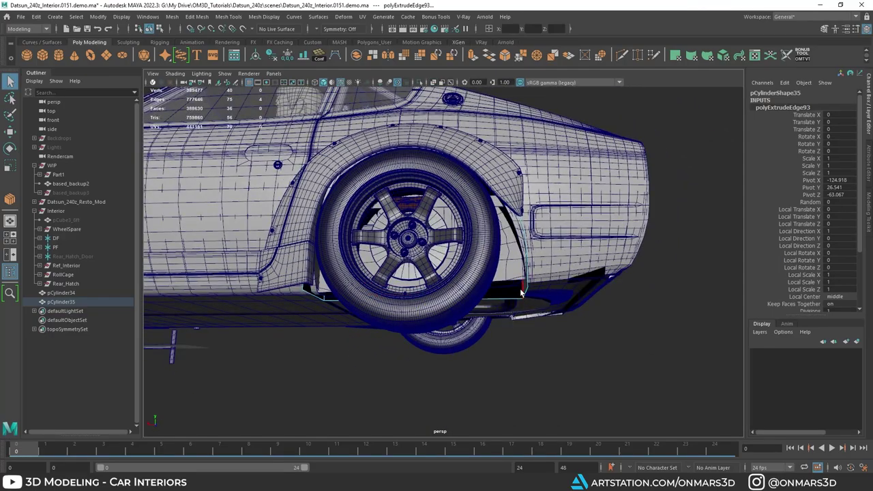
right_click_drag(520, 231, 522, 186)
left_click(525, 295)
key("w")
left_click_drag(527, 296, 529, 260, "alt")
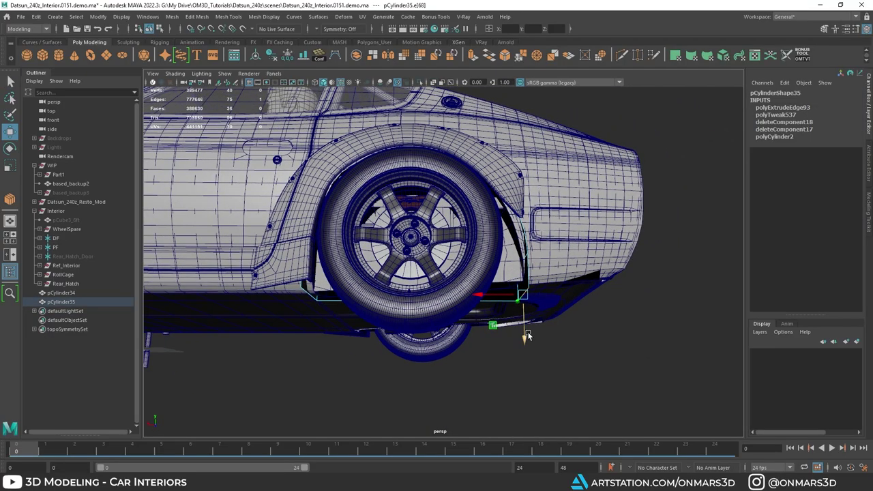
right_click_drag(300, 306, 368, 309, "alt")
middle_click_drag(369, 308, 442, 318, "alt")
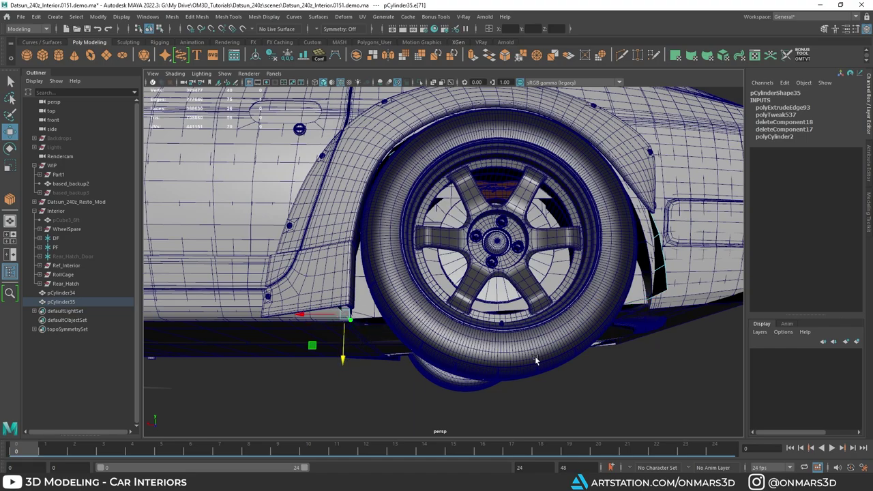
left_click_drag(535, 359, 472, 372, "alt")
left_click_drag(655, 339, 614, 333, "alt")
Move the wheel well's outer lower rear edges and corner vertices inward so they sit inside the rear body panel.
key("alt+x")
key("alt+x")
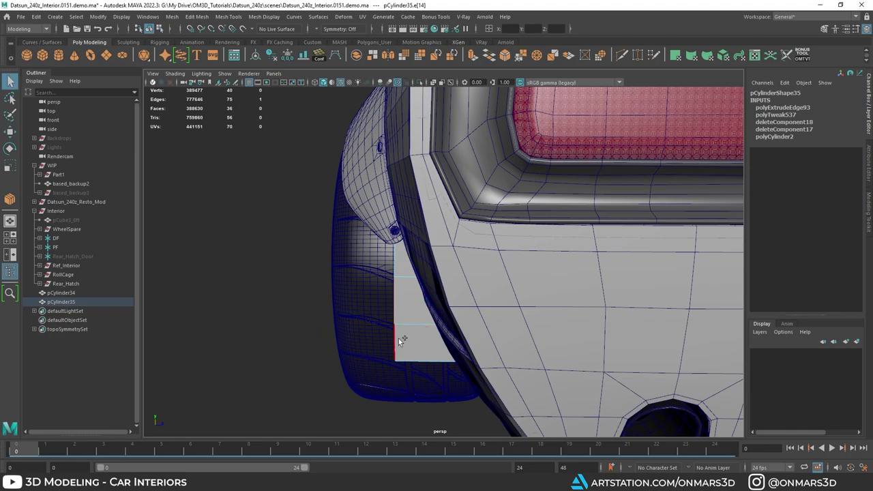
left_click_drag(416, 316, 425, 328)
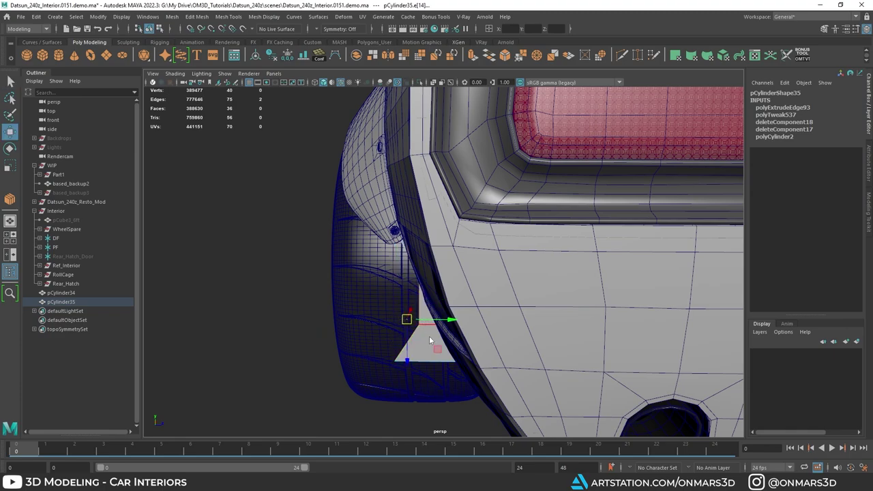
right_click_drag(429, 338, 386, 230)
left_click(396, 361)
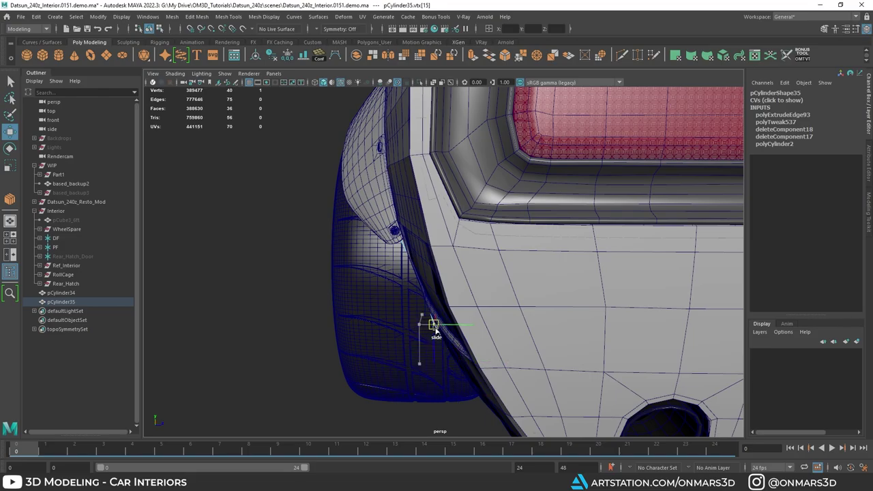
left_click_drag(440, 329, 339, 230, "alt")
Isolate the wheel well and bevel the arch edge loop between its curved surface and inner face.
right_click_drag(448, 159, 471, 136)
key("q")
key("f")
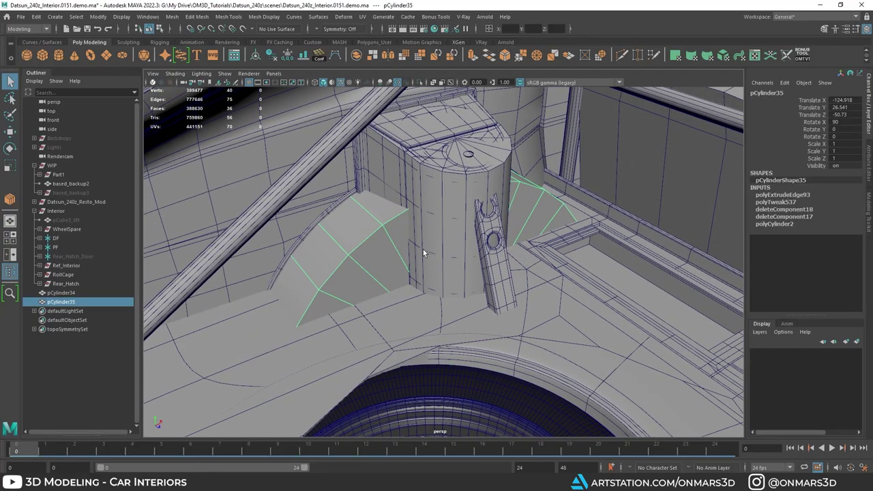
key("ctrl+1")
left_click_drag(424, 251, 452, 193, "alt")
right_click_drag(454, 194, 476, 169)
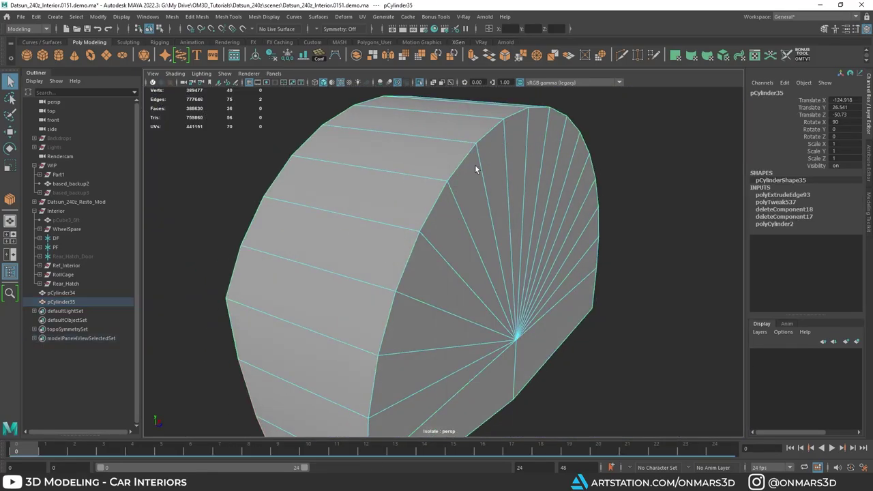
double_click(427, 218)
scroll(439, 258, "down", 4)
left_click_drag(439, 259, 433, 268, "alt")
right_click(503, 207, "shift")
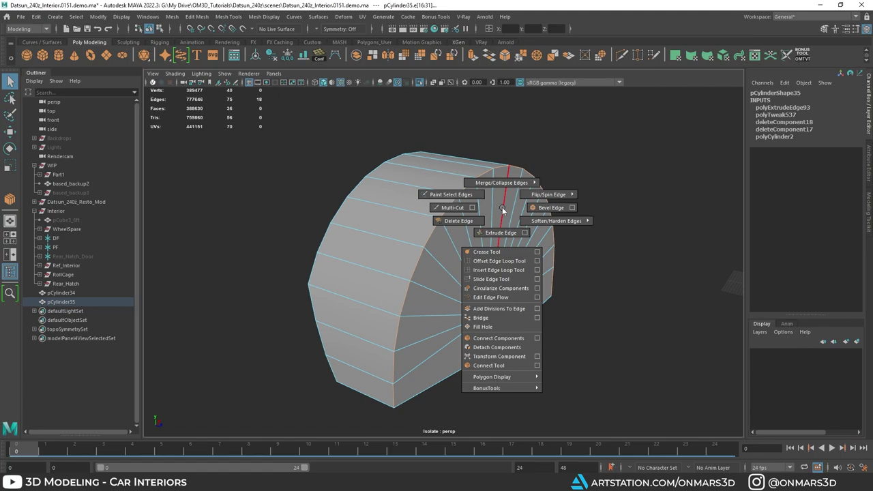
right_click_drag(502, 208, 547, 210, "shift")
Show the whole car again and set the wheel well bevel to 2 segments.
left_click_drag(491, 247, 443, 282, "alt")
key("ctrl+1")
scroll(495, 266, "down", 4)
scroll(442, 279, "up", 3)
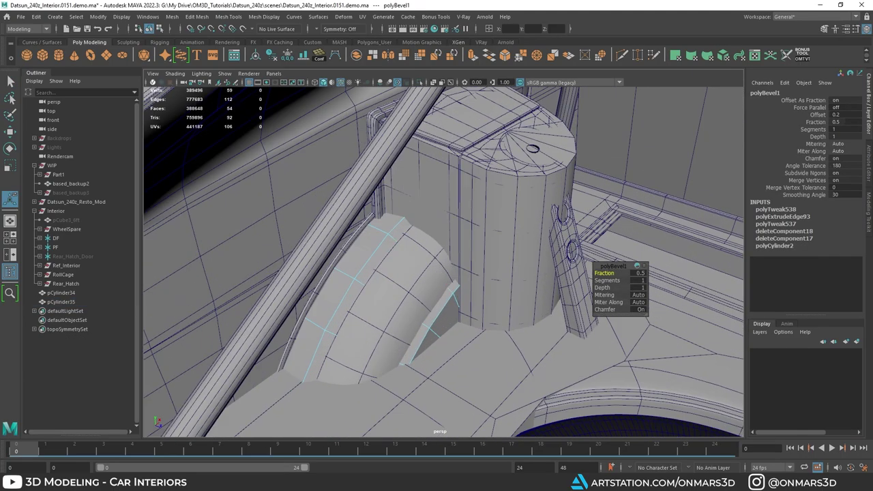
left_click(712, 483)
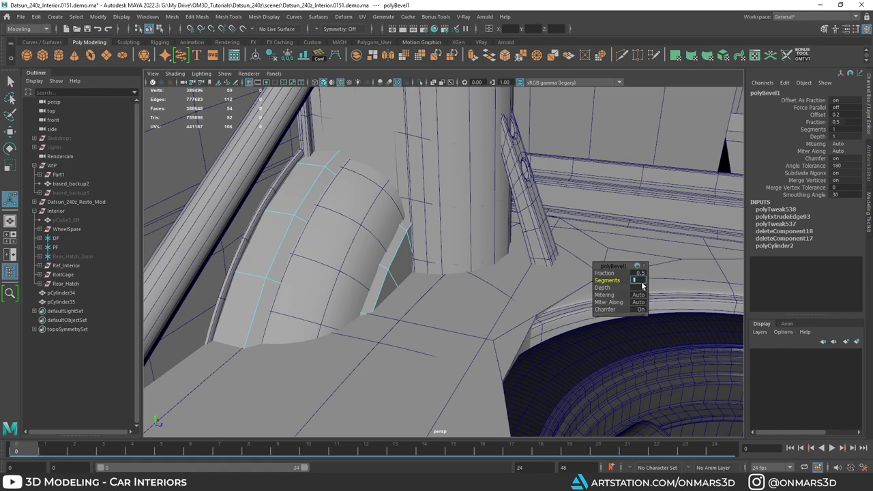
type("2")
key("Return")
Examine the beveled wheel well's topology up close, both beside the strut tower and in isolation.
middle_click_drag(293, 197, 320, 235, "alt")
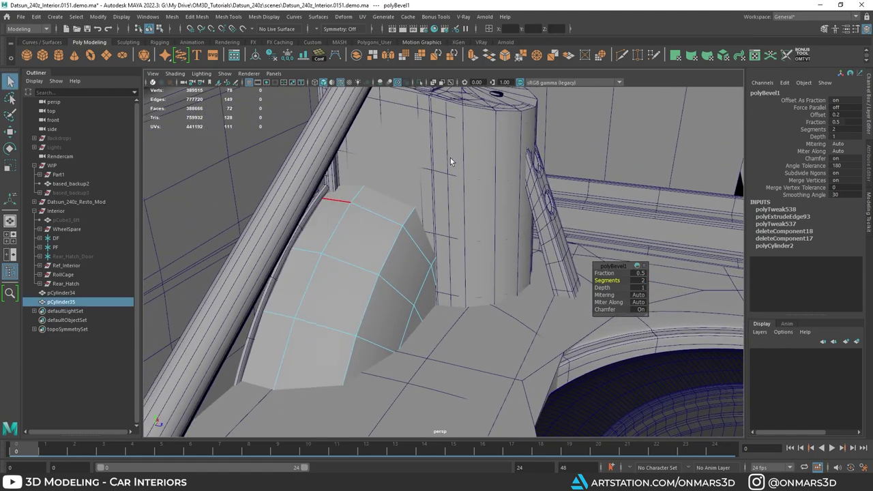
right_click_drag(450, 159, 452, 158)
left_click_drag(315, 239, 284, 247, "alt")
right_click_drag(284, 247, 332, 261, "alt")
key("ctrl+1")
middle_click_drag(331, 261, 396, 275, "alt")
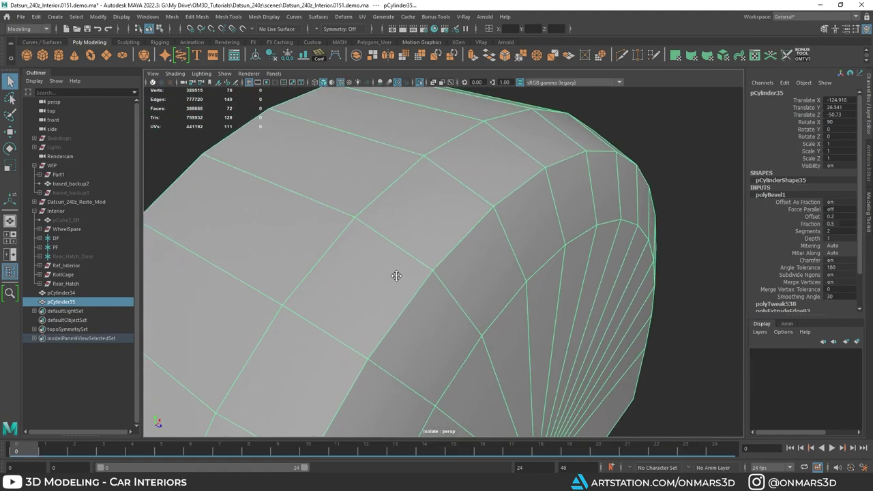
right_click_drag(396, 275, 371, 270, "alt")
left_click_drag(371, 270, 436, 277, "alt")
Show the whole car and insert two lengthwise edge loops on the wheel well's curved surface, toward its outer rim at the body panel.
key("ctrl+1")
right_click_drag(437, 277, 453, 273, "alt")
middle_click_drag(453, 272, 450, 206, "alt")
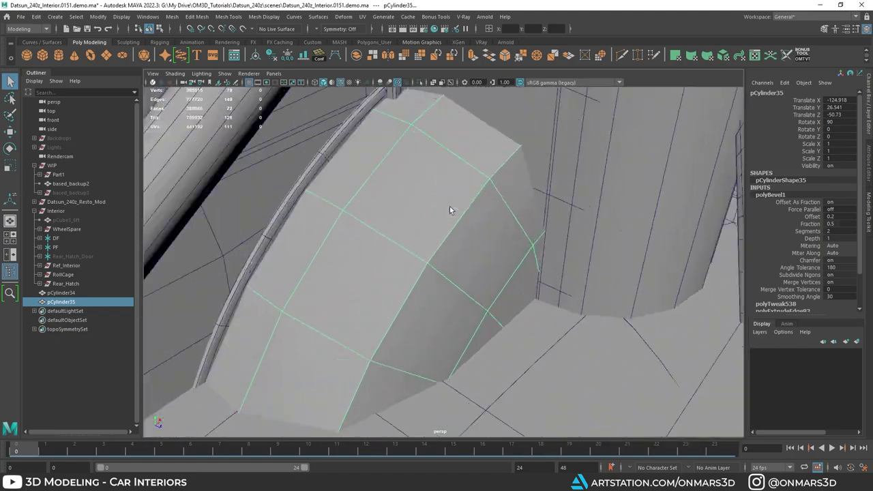
right_click_drag(450, 206, 477, 209, "alt")
right_click_drag(365, 169, 308, 170, "shift")
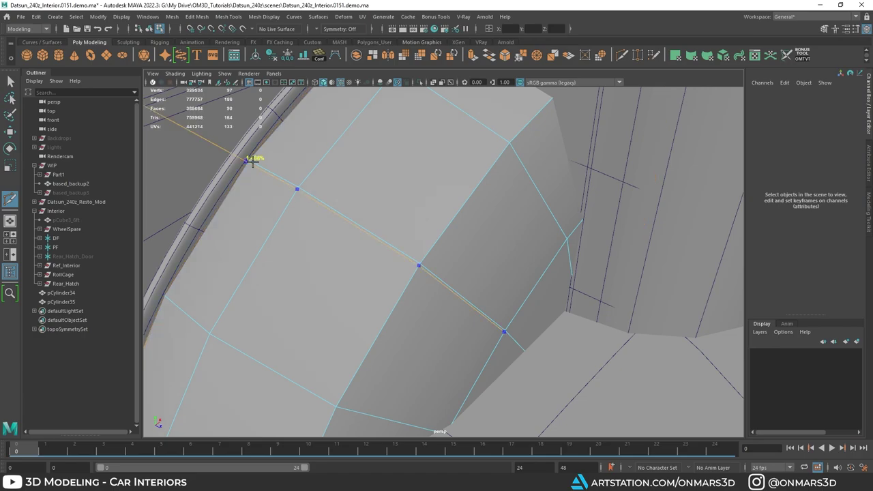
middle_click_drag(262, 162, 296, 204, "alt")
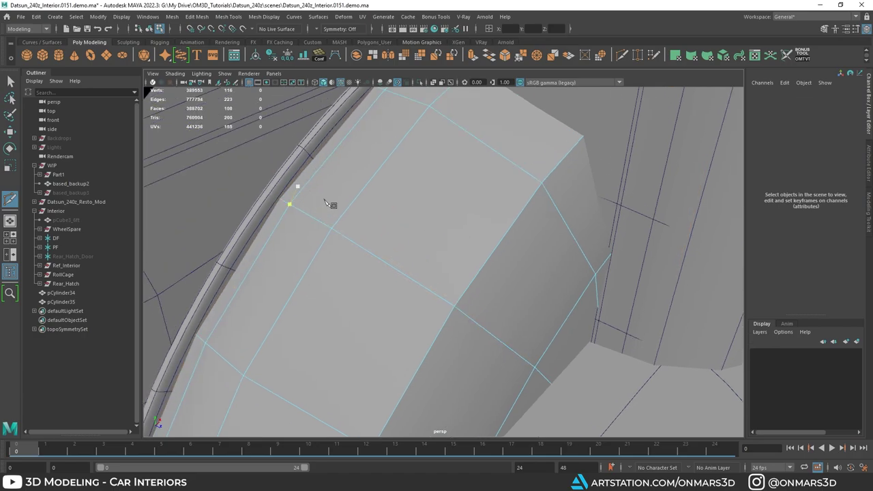
Isolate the wheel well with the adjoining body panel and replace its outermost inserted edge loop with one closer to the rim.
key("q")
right_click_drag(365, 175, 379, 164)
left_click(276, 160, "shift")
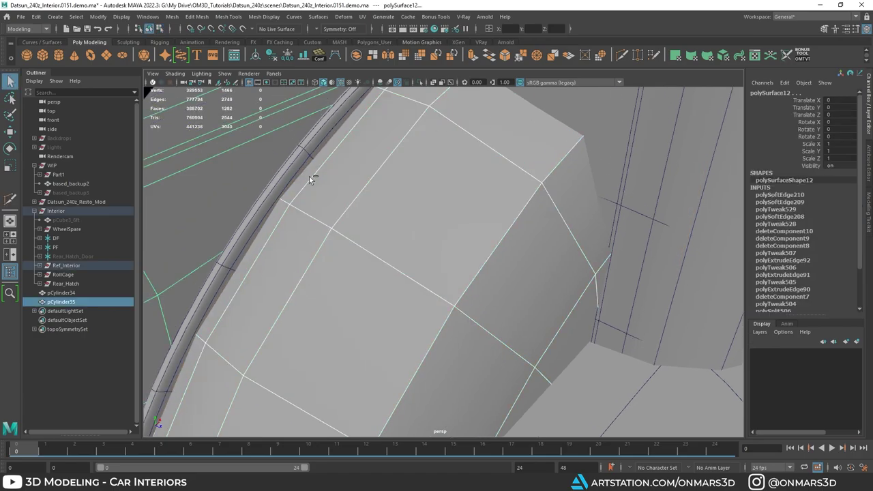
key("ctrl+1")
middle_click_drag(358, 240, 429, 289, "alt")
right_click_drag(411, 220, 393, 178)
double_click(375, 209)
key("ctrl+Delete")
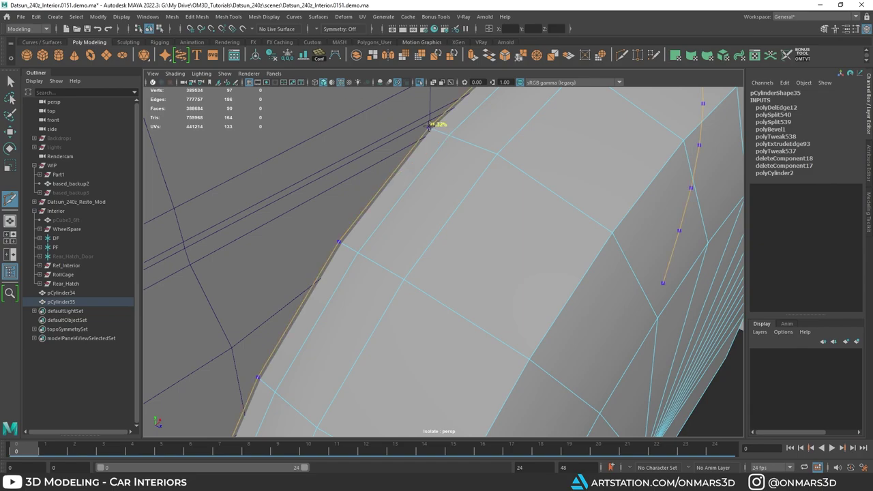
left_click(430, 127, "ctrl")
key("q")
Extrude the narrow face loop along the wheel well's outer rim into a raised lip and show the whole car again.
right_click_drag(471, 127, 472, 151)
left_click(414, 169)
double_click(340, 255, "shift")
scroll(374, 252, "down", 5)
left_click_drag(380, 253, 418, 266, "alt")
key("ctrl+e")
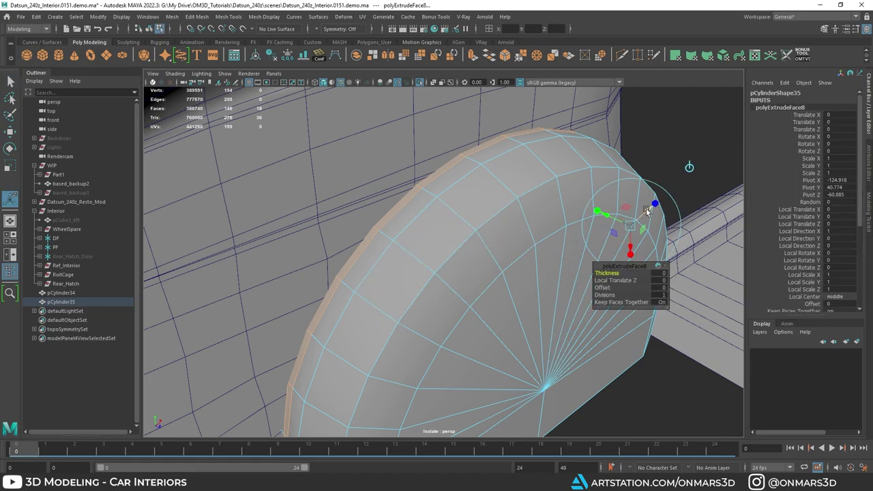
left_click_drag(647, 211, 654, 208)
left_click_drag(374, 229, 397, 225, "alt")
right_click_drag(505, 177, 561, 149)
scroll(556, 205, "down", 5)
left_click_drag(559, 228, 446, 265, "alt")
scroll(437, 270, "up", 4)
key("ctrl+1")
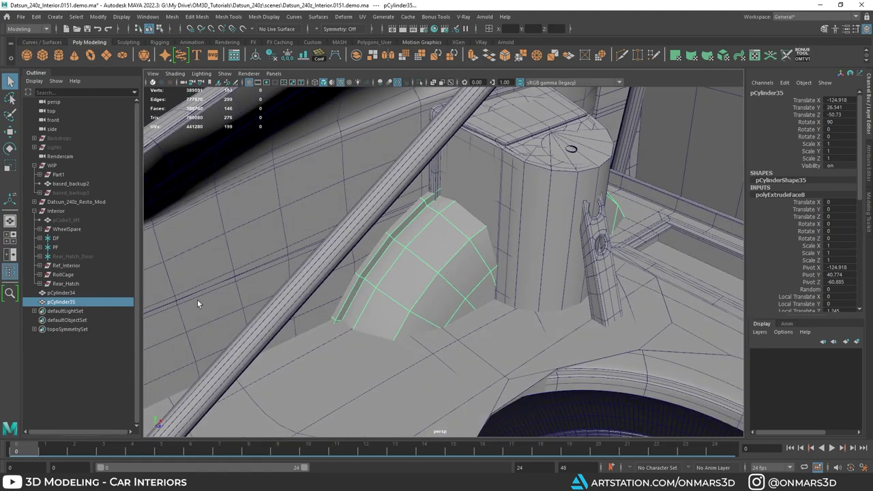
Examine how the wheel well sits beside the strut tower, and inspect the cover panel on top of the tower.
left_click_drag(506, 266, 371, 213, "alt")
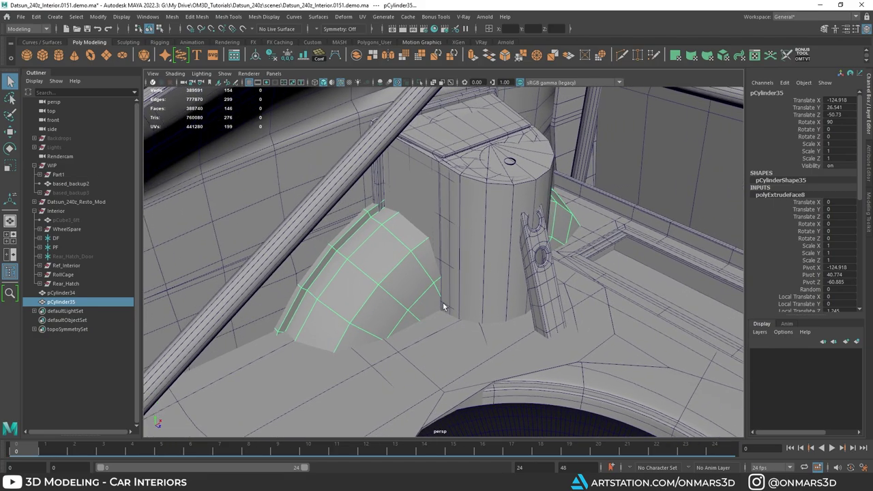
scroll(444, 306, "down", 3)
left_click_drag(444, 306, 426, 265, "alt")
left_click_drag(506, 232, 460, 293, "alt")
left_click(293, 178)
left_click_drag(293, 177, 294, 202, "alt")
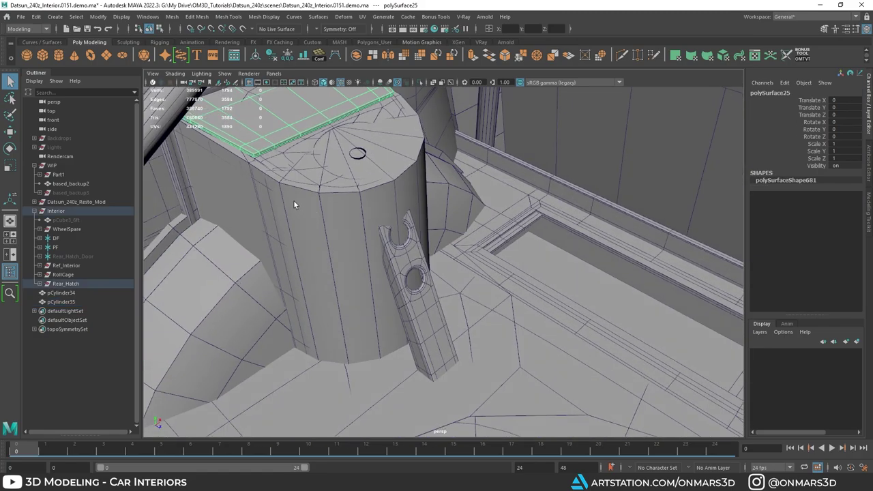
middle_click_drag(294, 202, 362, 285, "alt")
left_click_drag(361, 285, 477, 298, "alt")
middle_click_drag(477, 298, 465, 228, "alt")
right_click_drag(465, 228, 489, 230, "alt")
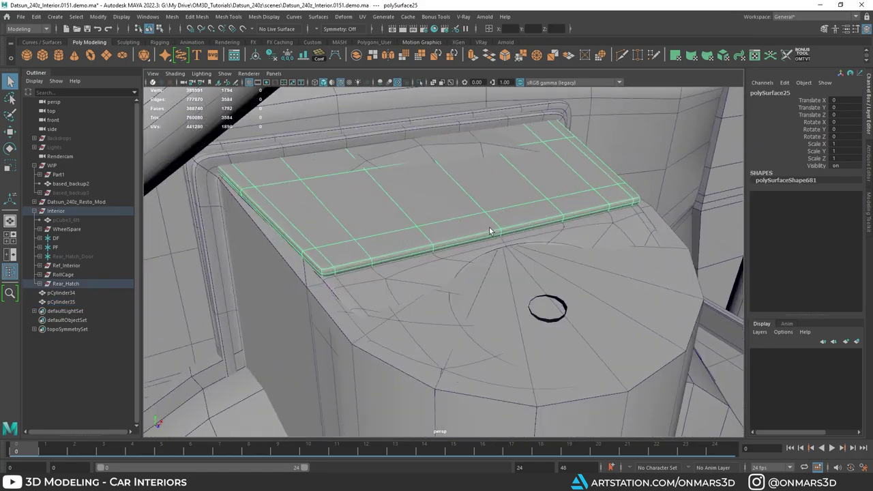
Compare the strut tower cover with the tower blockout in isolation, and inspect the recessed shelf panel behind the spare wheel well.
left_click_drag(325, 303, 249, 321, "alt")
left_click(308, 303, "shift")
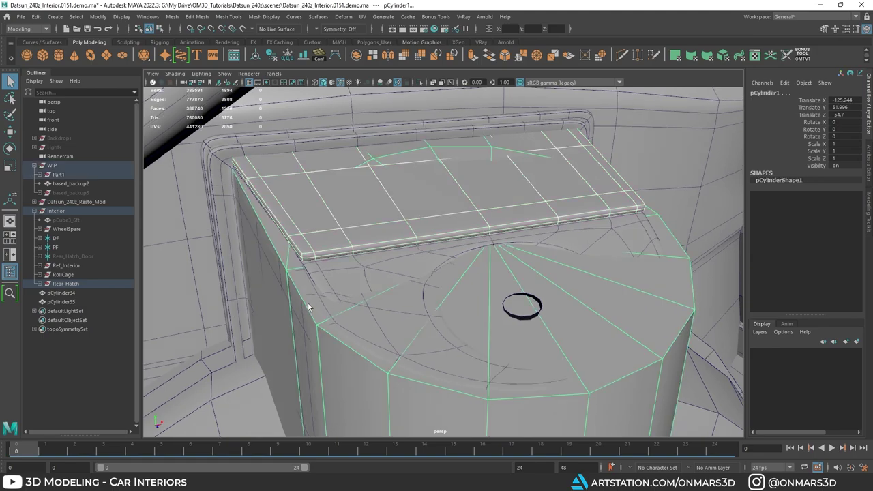
key("ctrl+1")
left_click_drag(381, 294, 460, 239, "alt")
key("ctrl+1")
right_click_drag(528, 256, 495, 271, "alt")
left_click_drag(494, 271, 516, 275, "alt")
middle_click_drag(516, 275, 466, 259, "alt")
right_click_drag(466, 259, 489, 267, "alt")
middle_click_drag(489, 267, 408, 300, "alt")
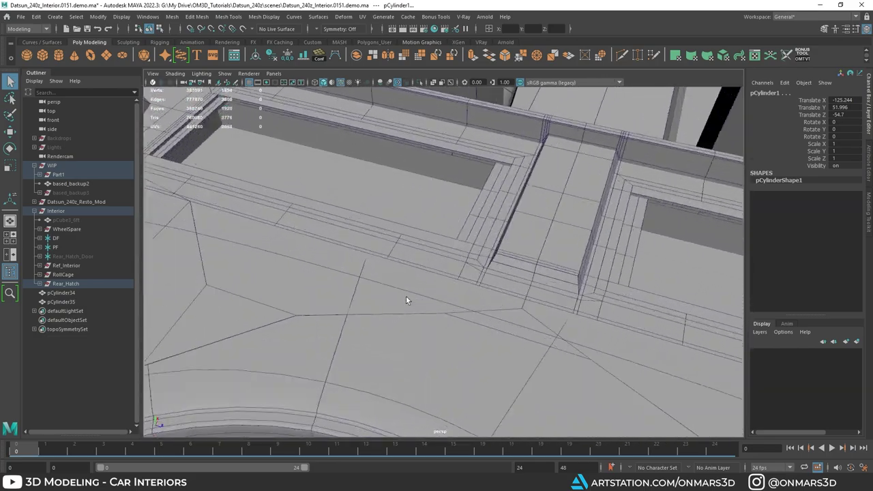
left_click_drag(407, 298, 498, 206, "alt")
middle_click_drag(498, 207, 503, 253, "alt")
right_click_drag(502, 253, 508, 277, "alt")
key("alt+x")
left_click_drag(506, 277, 484, 260, "alt")
key("alt+x")
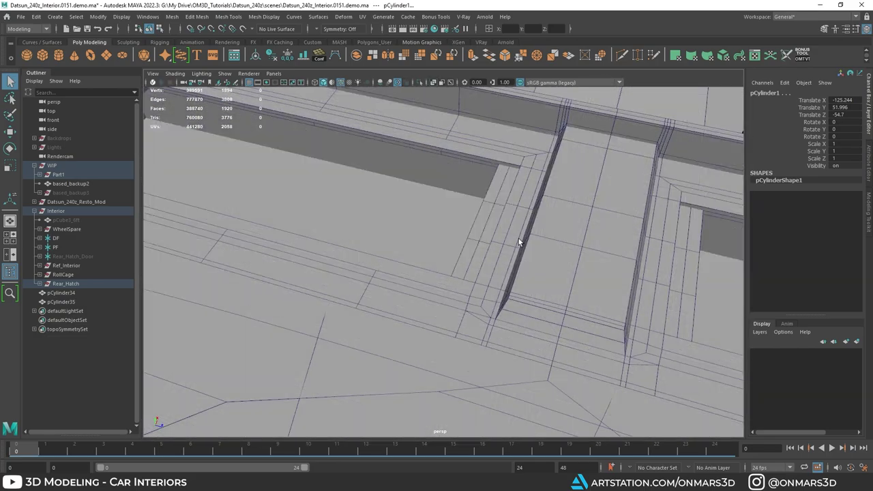
Isolate the Rear_Hatch group and examine its shelf panel in relation to the floor, spare wheel well and strut towers.
left_click(518, 242)
left_click(40, 283)
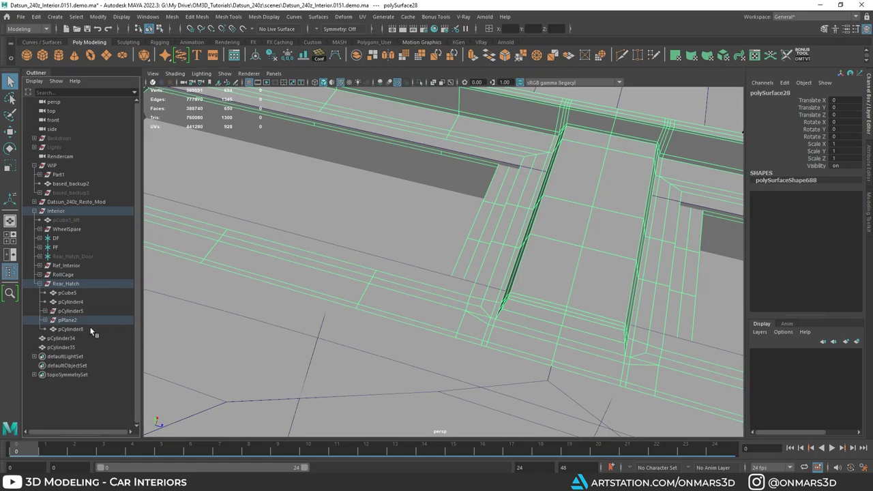
left_click(67, 283)
key("ctrl+1")
scroll(483, 290, "down", 1)
scroll(483, 289, "down", 3)
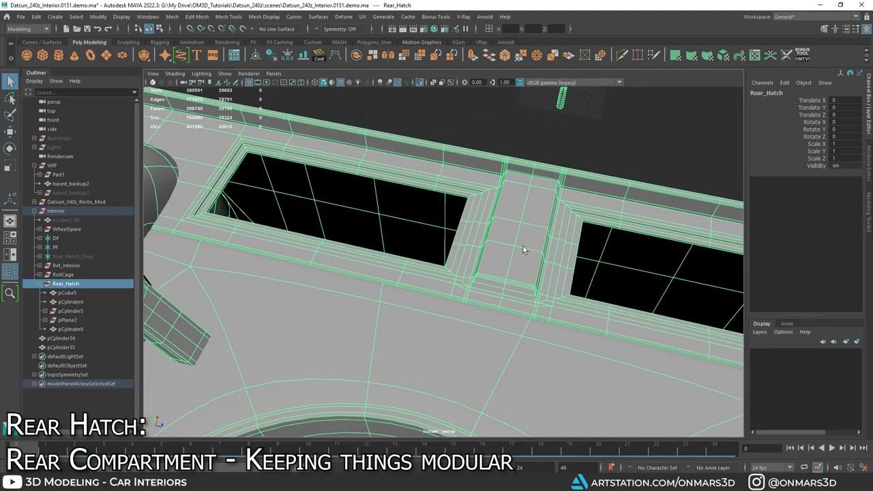
left_click(524, 249)
scroll(458, 270, "down", 3)
left_click_drag(456, 270, 436, 279, "alt")
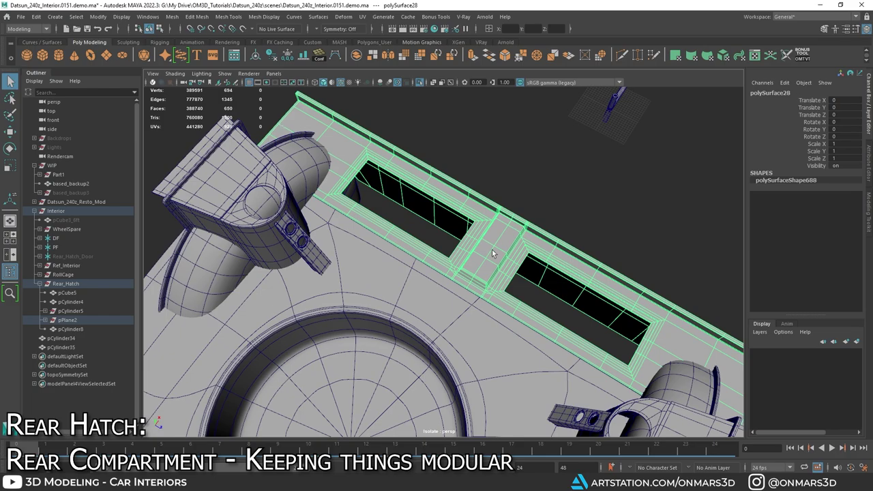
left_click_drag(537, 276, 520, 277, "alt")
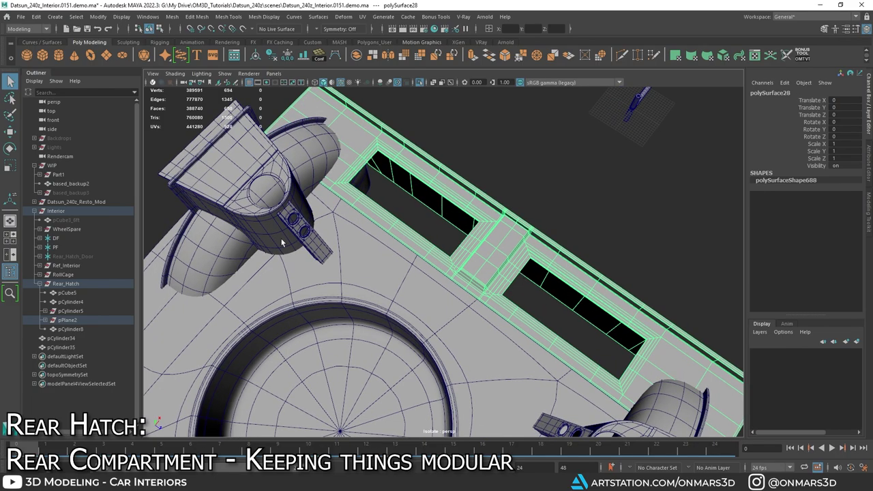
left_click_drag(282, 242, 423, 260, "alt")
left_click_drag(506, 252, 446, 238, "alt")
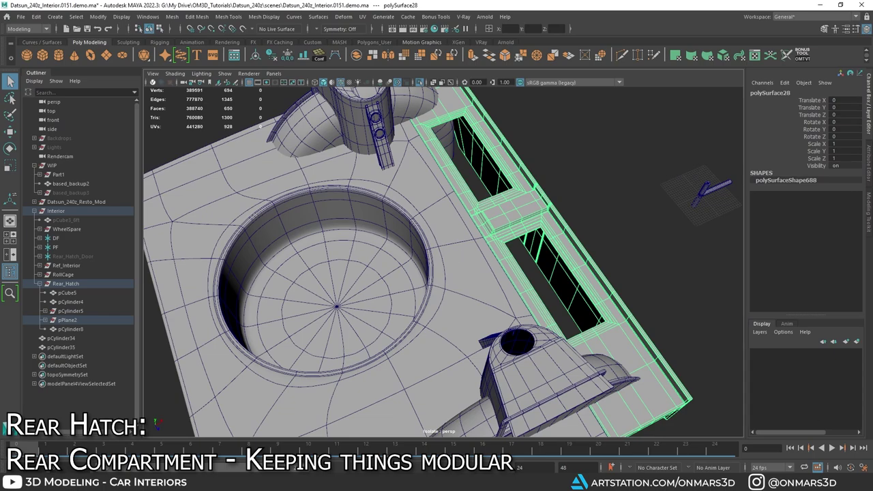
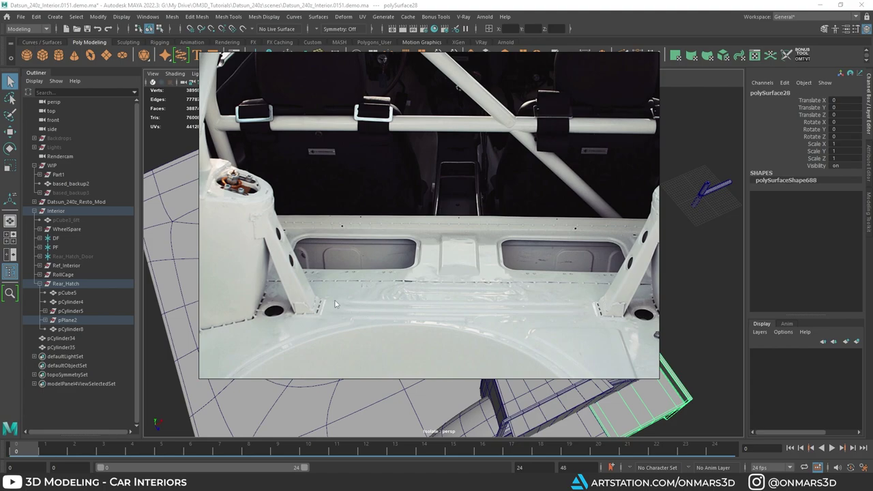
Study the reference photo of the rear compartment, focusing on the shelf recesses, strut towers and floor seams.
left_click_drag(376, 260, 457, 245)
scroll(417, 265, "down", 5)
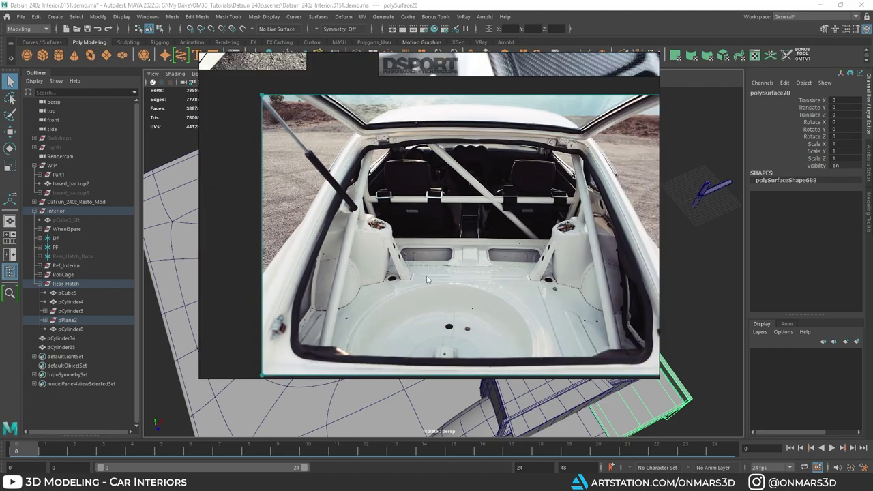
left_click_drag(424, 277, 420, 277)
scroll(420, 280, "up", 1)
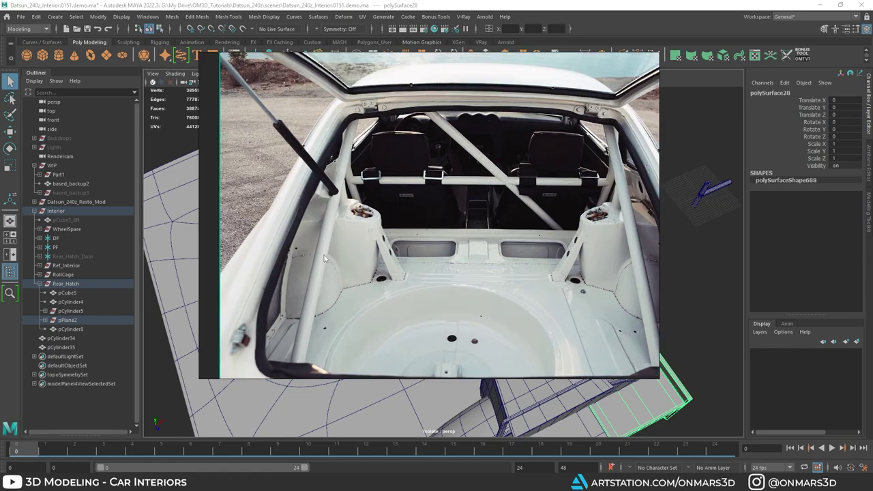
scroll(449, 260, "up", 3)
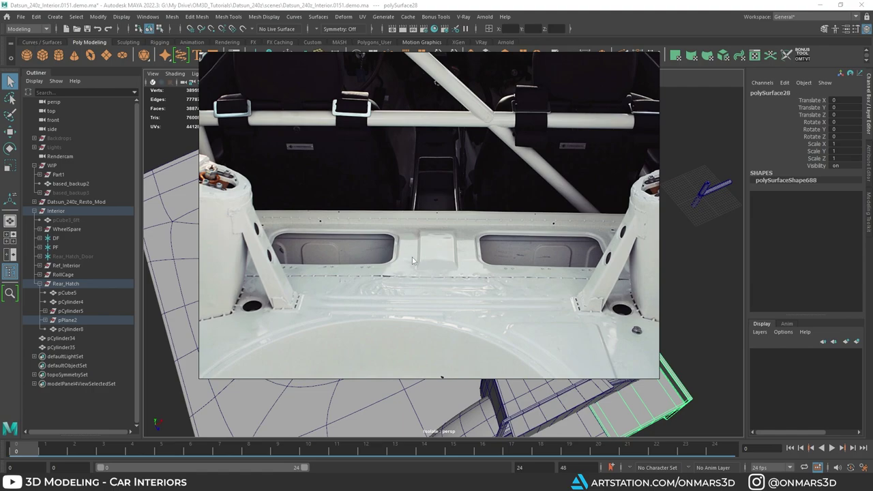
left_click(510, 4)
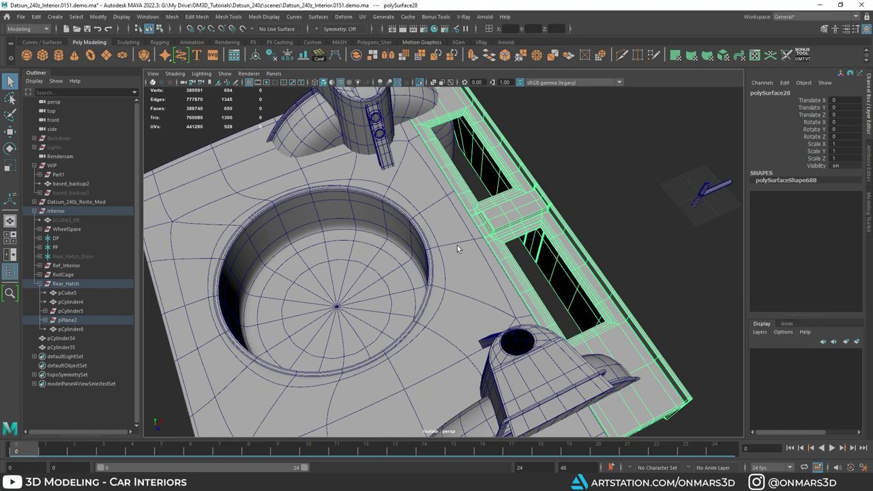
Duplicate the blockout floor plane pPlane1 and isolate the copy.
left_click(58, 175)
key("f")
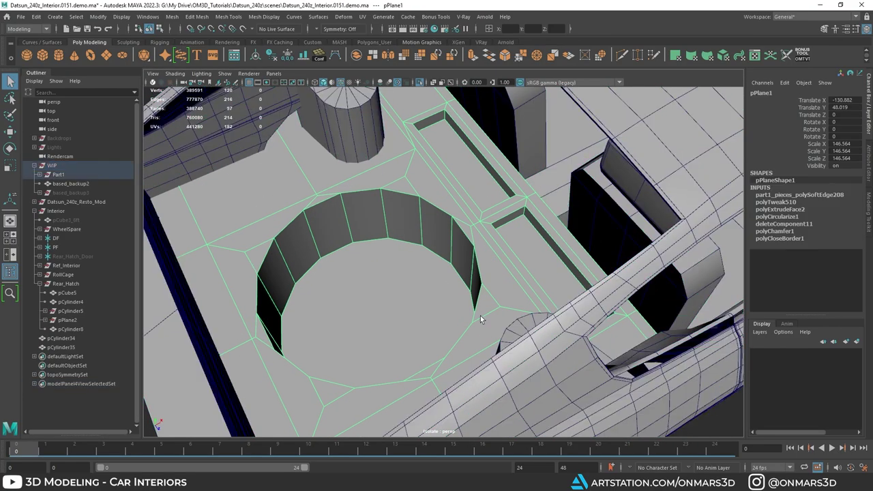
right_click_drag(481, 319, 367, 266, "alt")
mouse_move(366, 266)
left_mouse_down("alt")
mouse_move(426, 289)
mouse_move(448, 263)
left_mouse_up("alt")
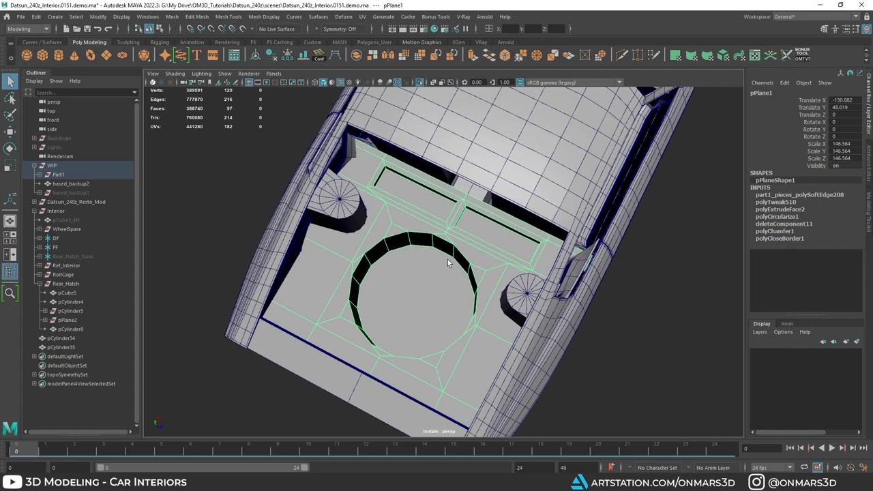
scroll(448, 264, "up", 2)
key("ctrl+d")
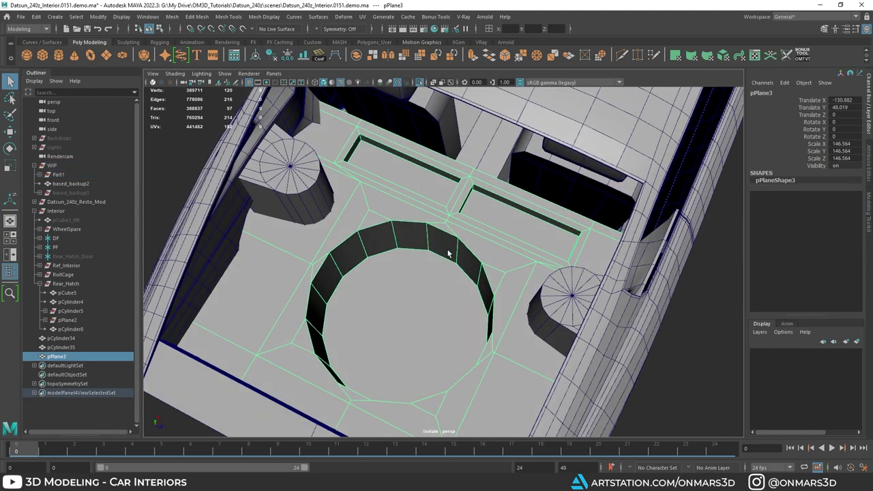
key("ctrl+1")
key("ctrl+1")
left_click_drag(490, 259, 443, 207, "alt")
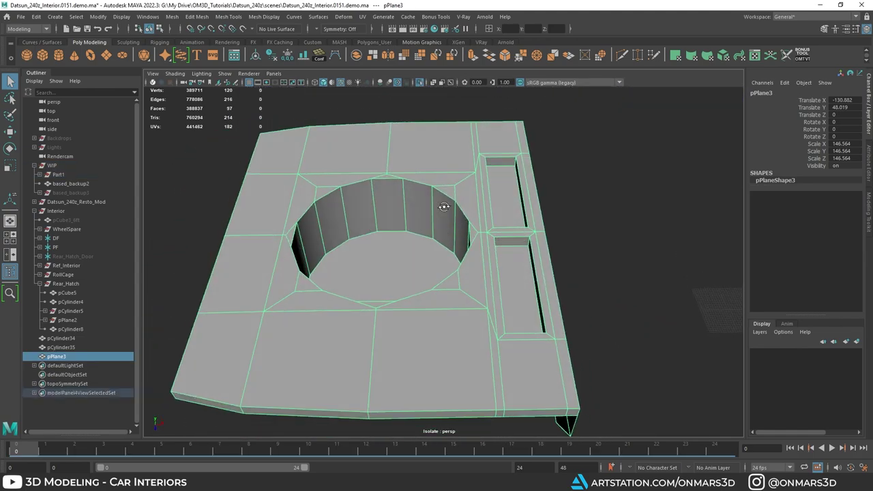
Detach the floor copy along the full-width edge line between the recessed shelf and the spare wheel opening.
right_click_drag(497, 204, 490, 167)
left_click(469, 145)
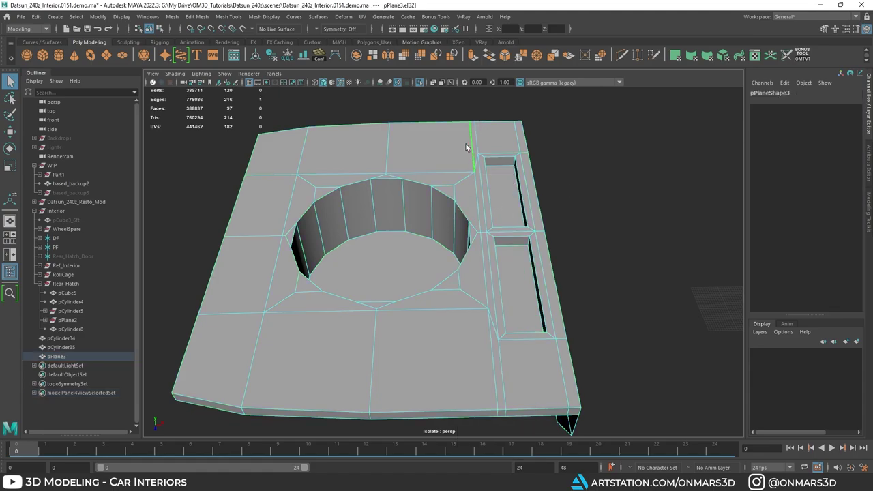
left_click(474, 188, "shift")
left_click(484, 265, "shift")
double_click(492, 328, "shift")
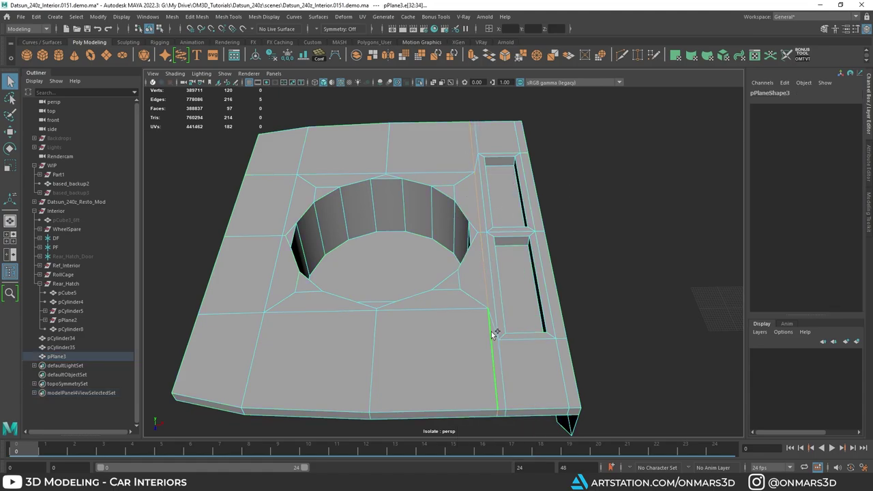
double_click(472, 146, "shift")
left_click_drag(473, 145, 554, 179, "alt")
left_click_drag(488, 281, 493, 264, "alt")
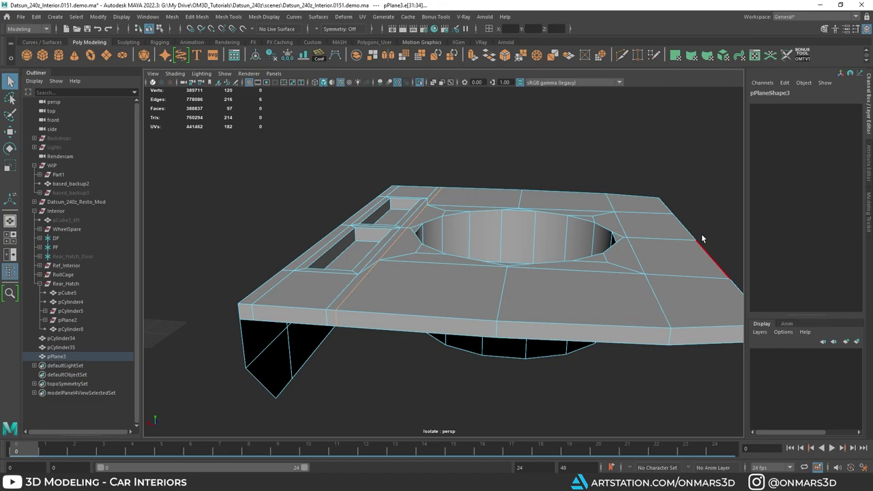
left_click_drag(405, 255, 431, 265, "alt")
right_click(461, 199, "shift")
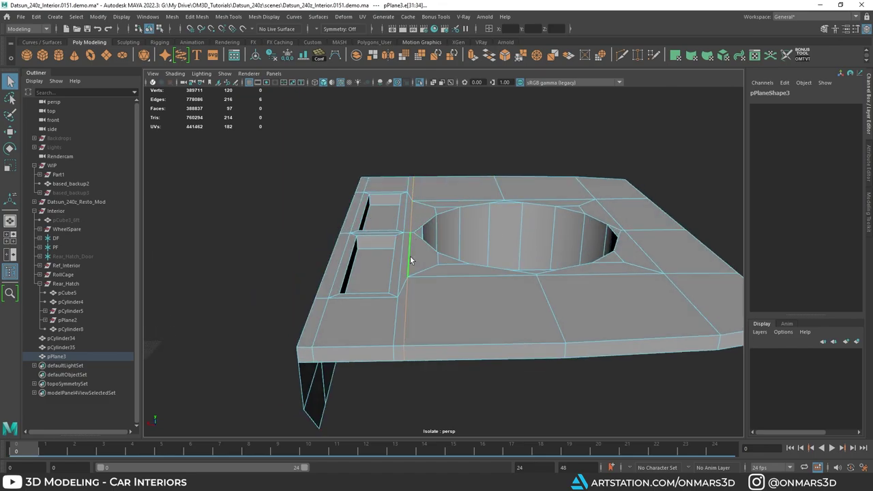
right_click(434, 215, "shift")
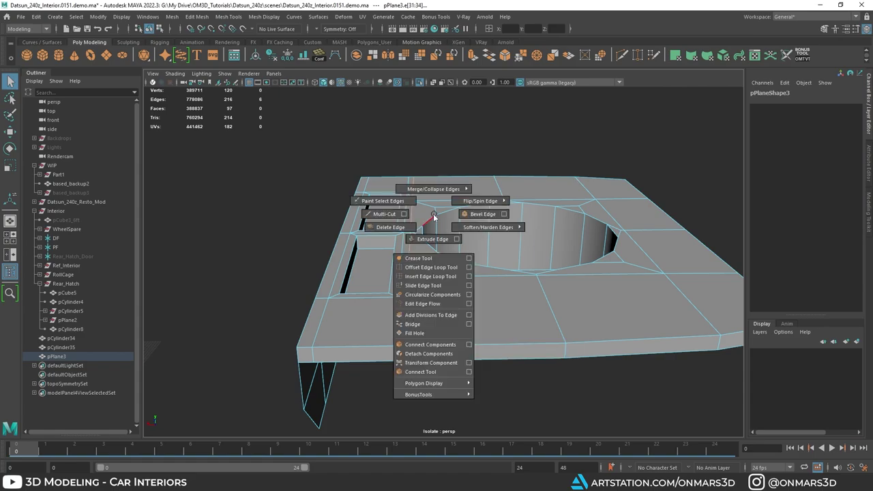
right_click_drag(434, 215, 432, 353, "shift")
Extract the floor section with the spare wheel opening into a mesh separate from the shelf, and delete the history.
right_click_drag(439, 198, 446, 216)
double_click(449, 215)
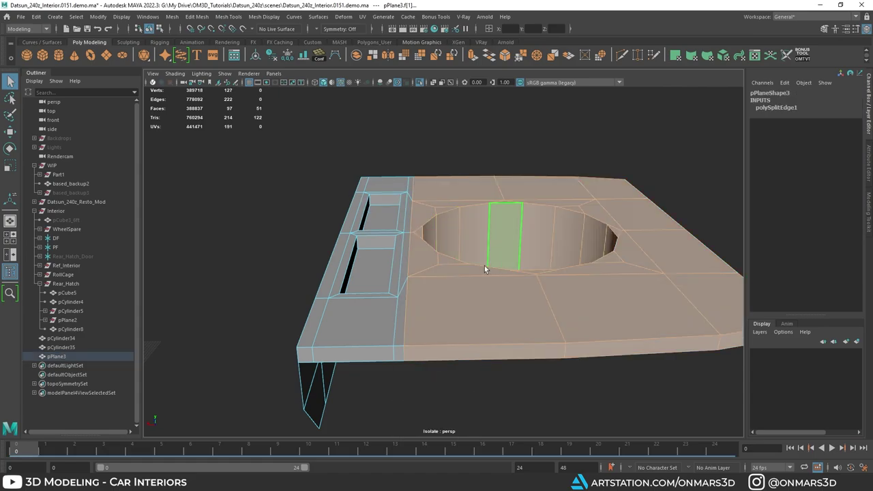
left_click_drag(484, 266, 471, 277, "alt")
right_click_drag(517, 185, 518, 345, "shift")
key("q")
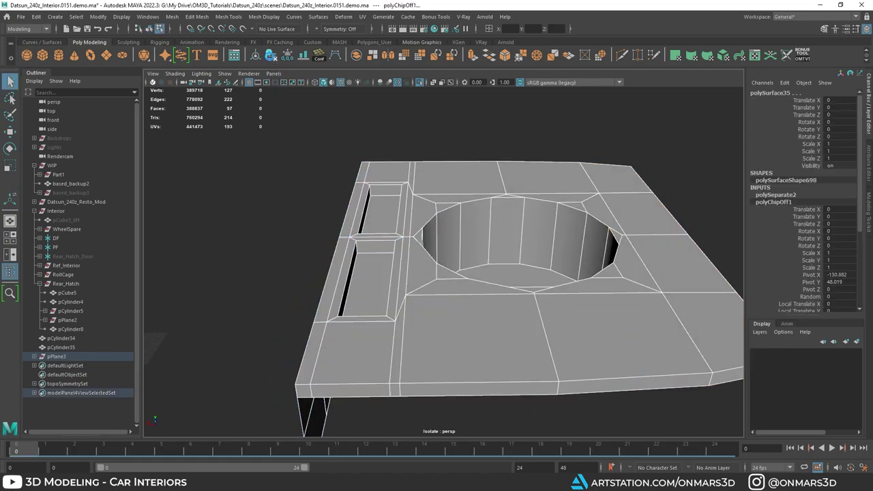
key("alt+shift+d")
left_click_drag(501, 216, 407, 265, "alt")
right_click_drag(400, 195, 464, 167)
left_click_drag(502, 172, 469, 196, "alt")
middle_click_drag(469, 196, 491, 243, "alt")
scroll(492, 243, "up", 3)
left_click_drag(299, 280, 228, 176, "alt")
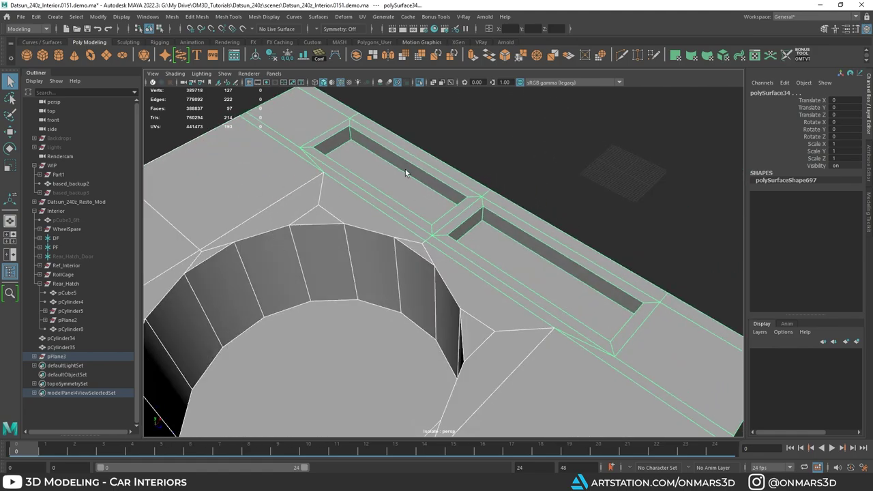
Delete the floor faces of both rectangular recesses in the shelf panel.
right_click_drag(406, 170, 407, 182)
left_click_drag(461, 165, 429, 181, "alt")
left_click(428, 181)
left_click(491, 276, "shift")
left_click_drag(492, 277, 564, 289, "alt")
key("Delete")
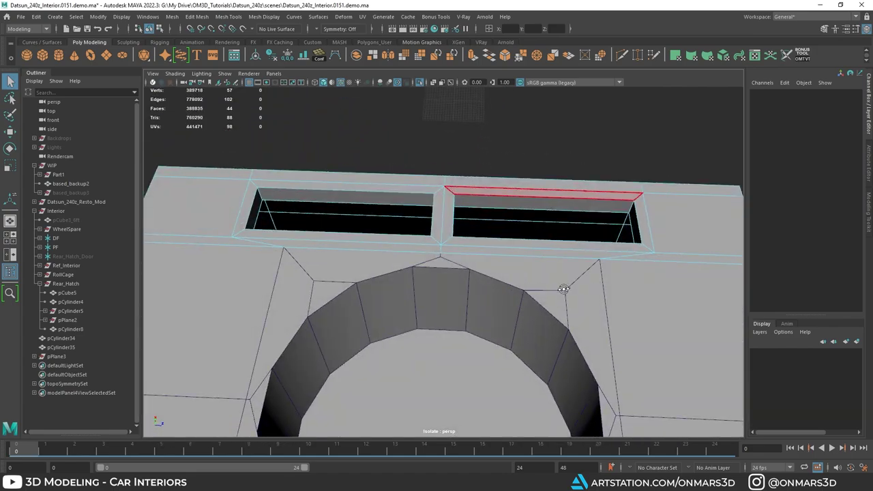
Return the shelf panel to object selection and set symmetry to World Z.
right_click_drag(457, 217, 563, 183)
scroll(550, 225, "down", 4)
left_click_drag(543, 240, 536, 274, "alt")
scroll(536, 274, "down", 1)
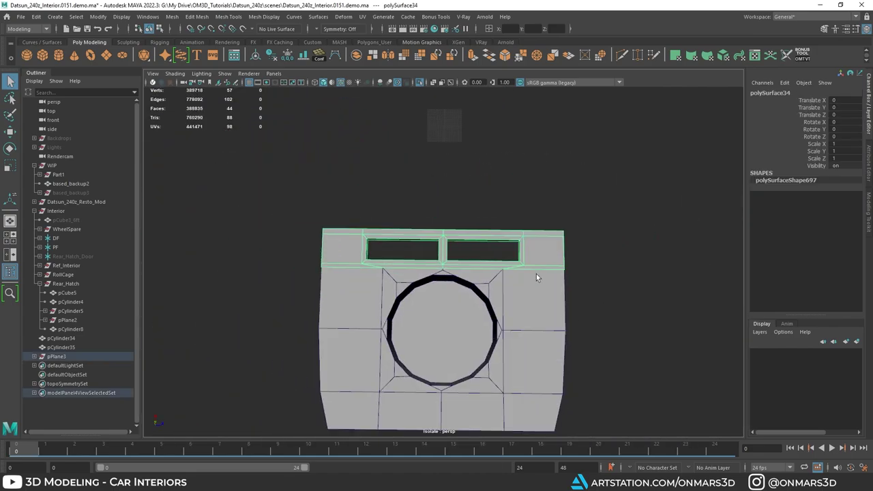
scroll(536, 273, "up", 2)
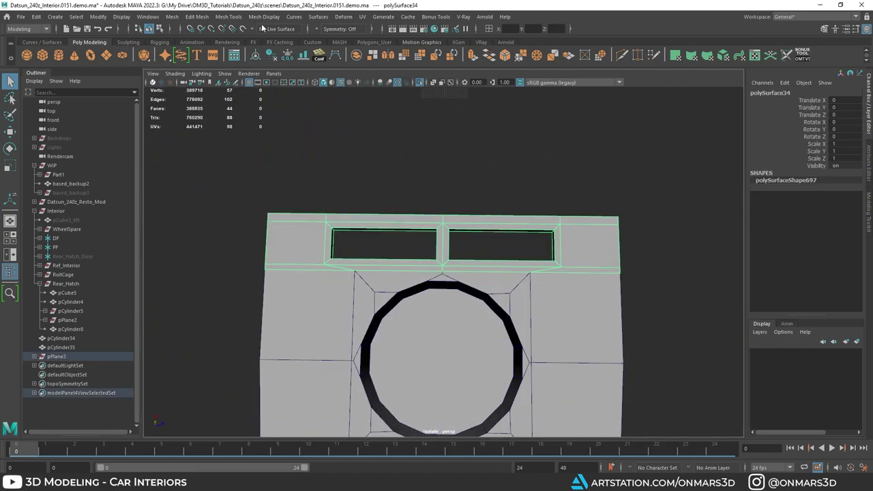
left_click(322, 30)
left_click(346, 84)
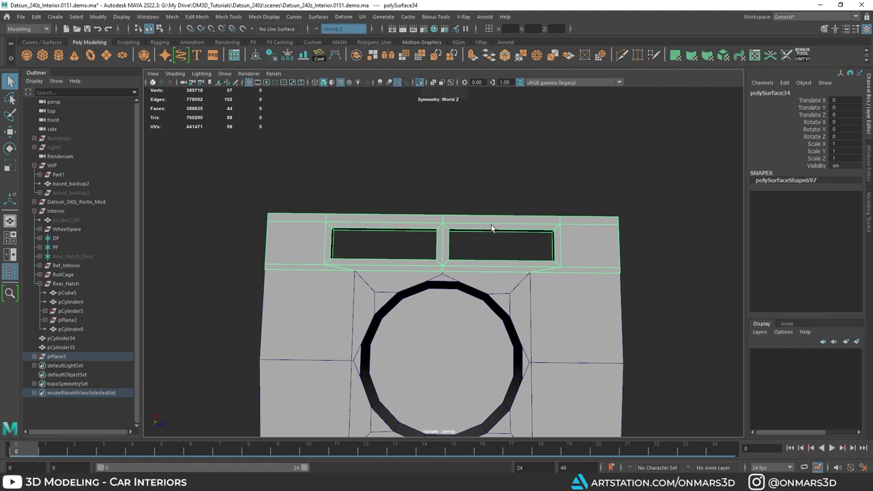
scroll(492, 226, "up", 4)
right_click_drag(420, 186, 396, 188)
left_click_drag(422, 192, 437, 228)
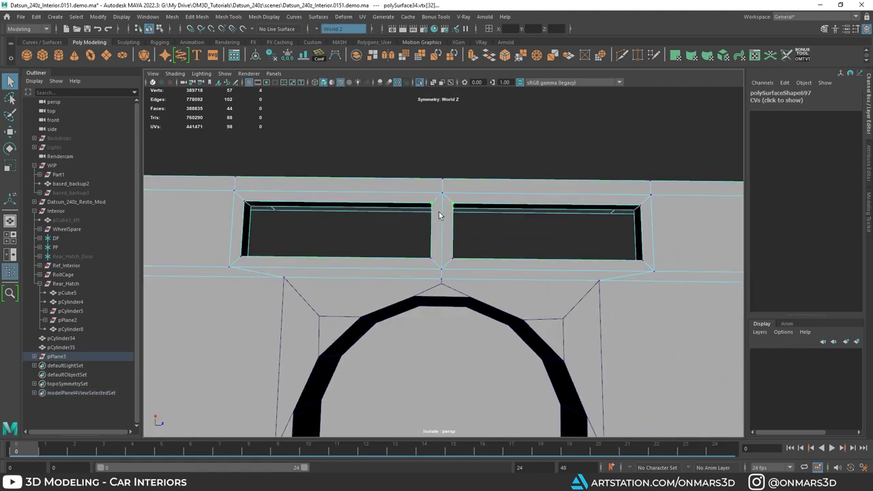
scroll(440, 216, "down", 2)
key("w")
left_click(300, 222)
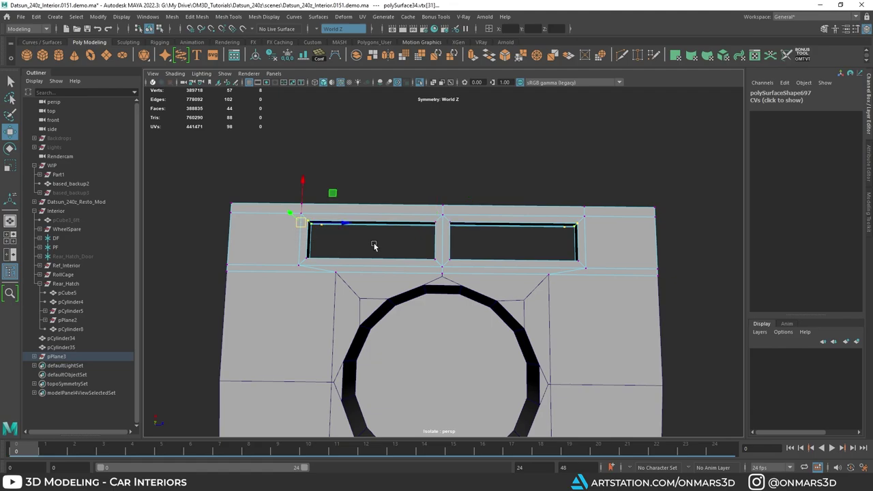
Delete the side wall faces of both recesses to leave flat open cutouts in the shelf panel.
left_click_drag(374, 245, 347, 156, "alt")
scroll(389, 289, "up", 3)
right_click_drag(347, 157, 343, 186)
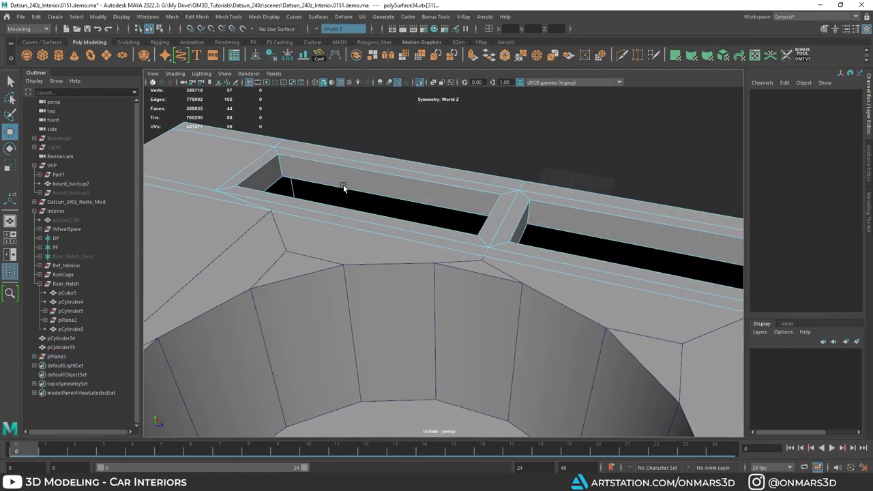
left_click(343, 184)
double_click(272, 169, "shift")
key("Delete")
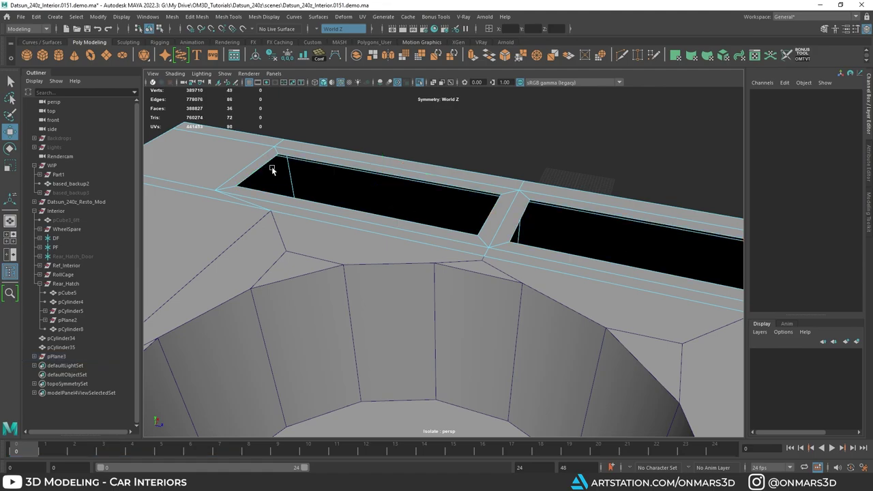
Slide the vertices on the shelf's border facing the spare wheel outward, in line with the outer recess corners.
left_click_drag(273, 170, 486, 250, "alt")
scroll(486, 250, "down", 3)
right_click_drag(464, 210, 421, 210)
left_click(466, 270)
left_click_drag(464, 274, 406, 283, "ctrl+shift")
middle_click_drag(591, 304, 457, 289, "alt")
right_click_drag(605, 268, 523, 271, "alt")
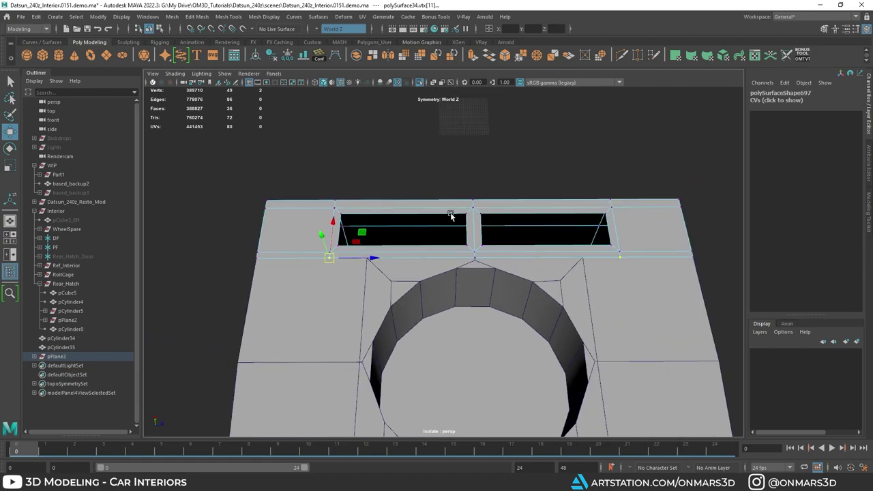
left_click(469, 210)
right_click_drag(451, 214, 523, 163)
Examine the shelf panel's border and open cutouts beside the spare wheel floor from several angles.
left_click(467, 305)
left_click_drag(419, 309, 414, 328, "alt")
key("q")
scroll(466, 311, "down", 2)
left_click_drag(467, 311, 453, 296, "alt")
scroll(358, 274, "up", 5)
left_click_drag(321, 280, 314, 222, "alt")
left_click(316, 223)
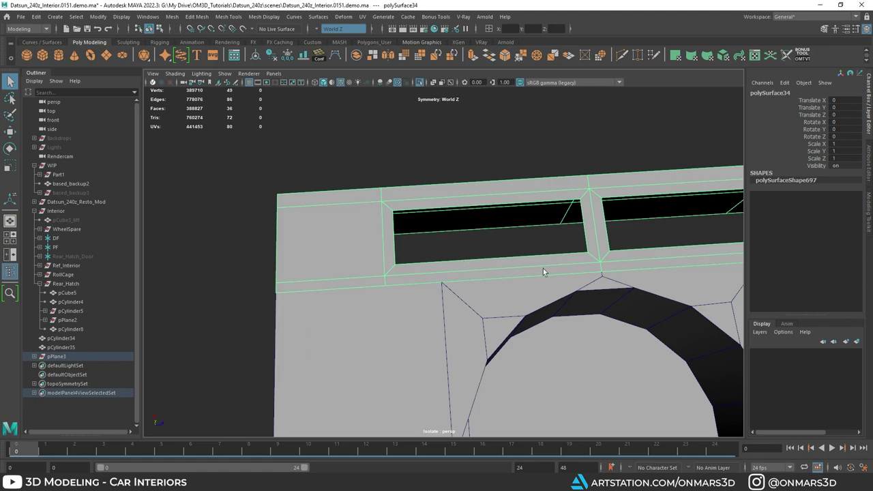
scroll(521, 234, "down", 3)
left_click_drag(520, 234, 468, 259, "alt")
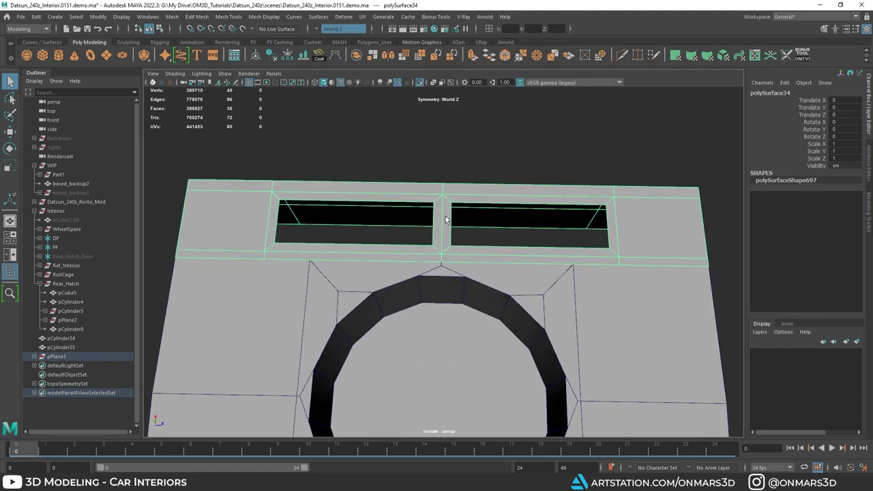
Bevel the edges running along the centre line of the divider between the two shelf cutouts.
right_click_drag(432, 197, 444, 143)
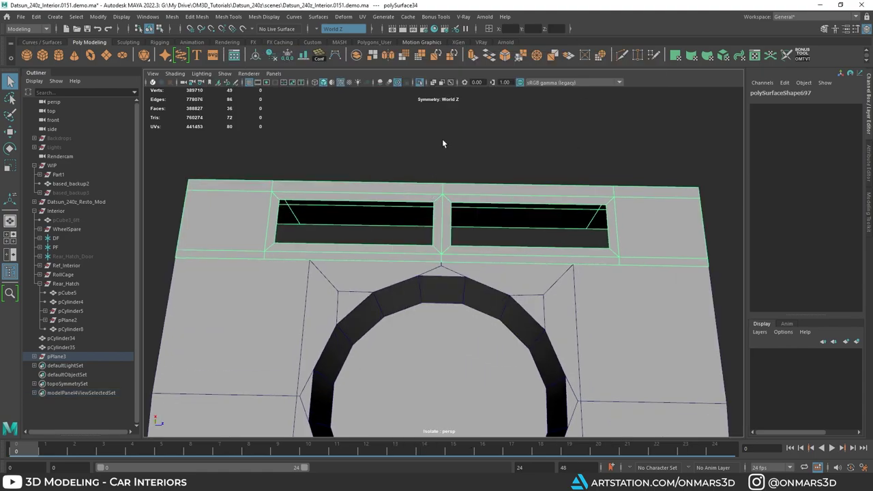
left_click(442, 207)
left_click(441, 187, "shift")
left_click(441, 258, "shift")
right_click_drag(445, 208, 484, 214, "shift")
scroll(483, 213, "up", 2)
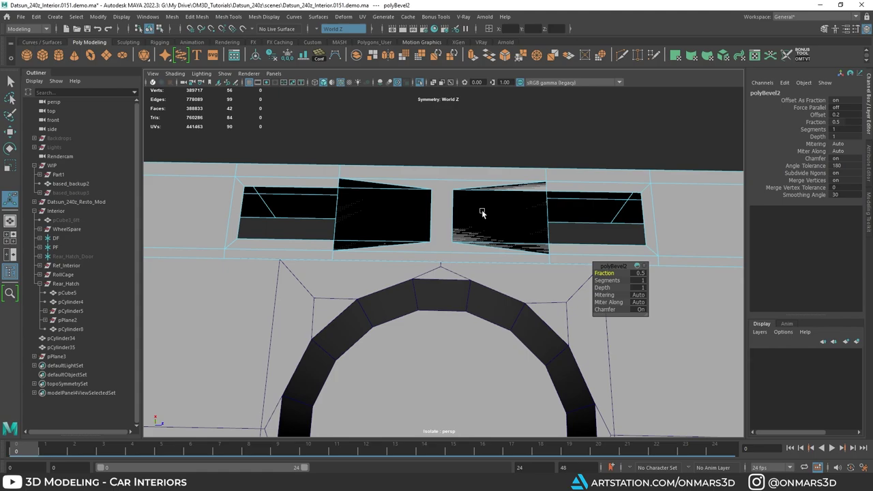
Set the divider bevel's fraction to 0.025 and its segments to 2.
left_click(638, 273)
type(".05")
key("Return")
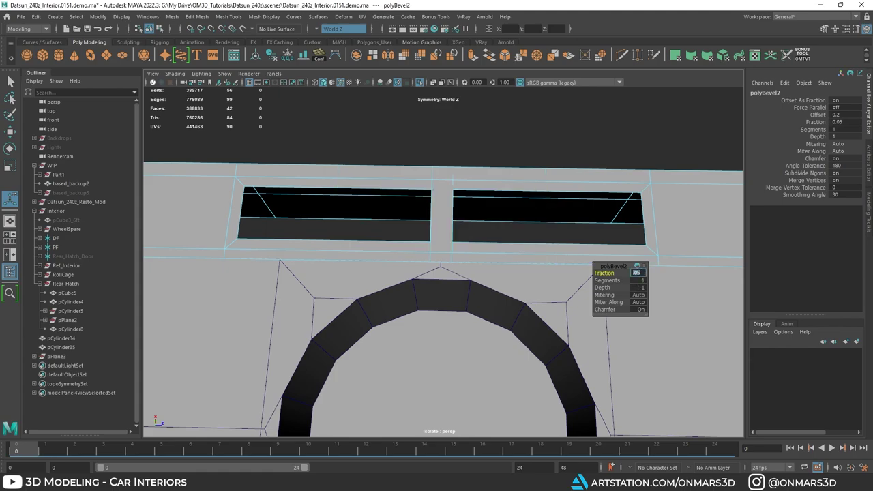
type(".025")
key("Return")
key("Tab")
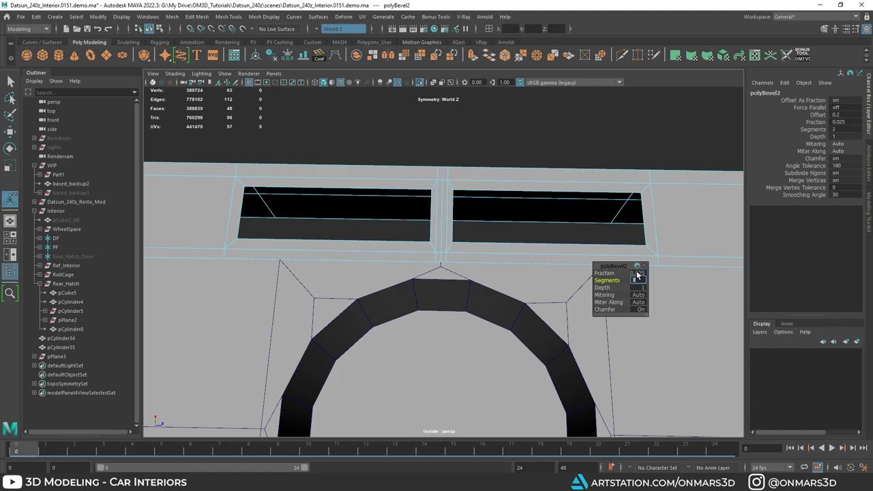
Widen the divider between the cutouts by moving its side vertices symmetrically outward from the centre line.
left_click_drag(476, 190, 467, 291, "alt")
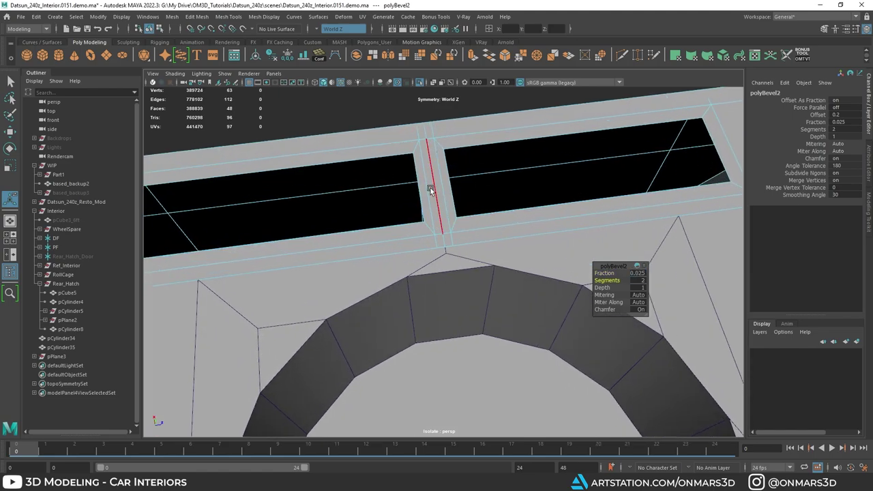
left_click_drag(438, 199, 425, 196, "alt")
key("q")
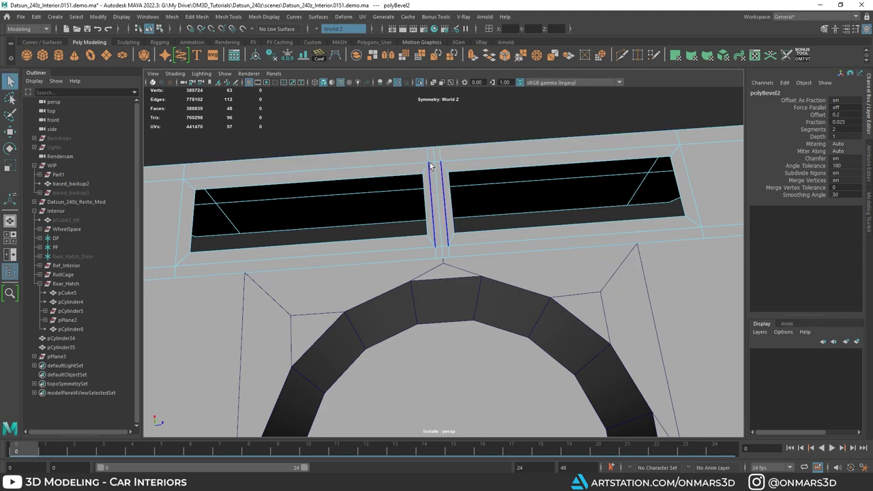
right_click_drag(429, 162, 401, 153)
left_click_drag(401, 153, 411, 179, "alt")
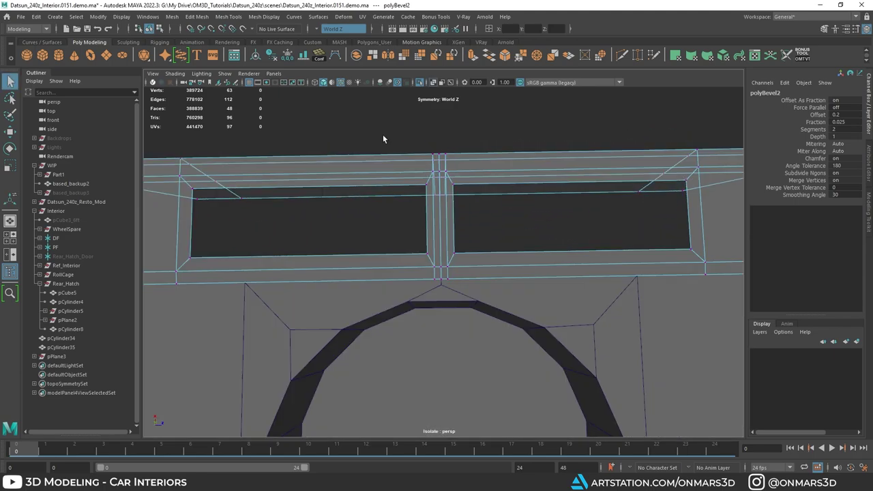
left_click_drag(383, 131, 436, 317)
key("w")
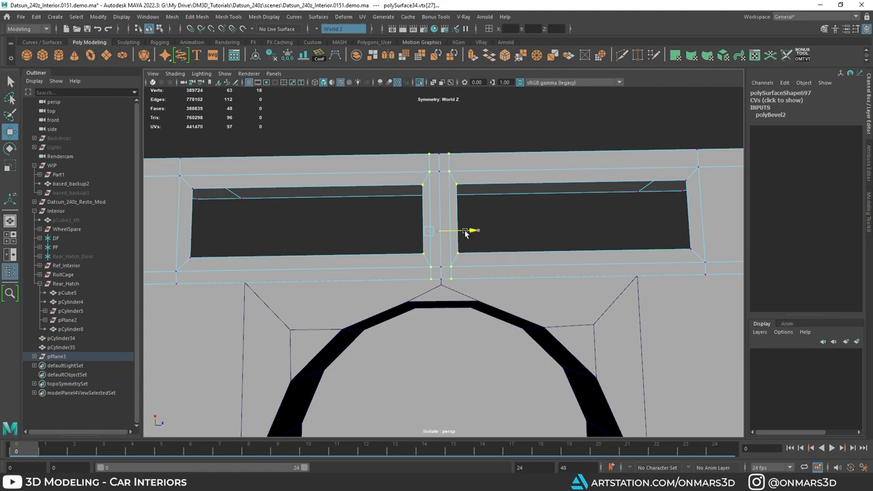
left_click_drag(465, 231, 427, 167)
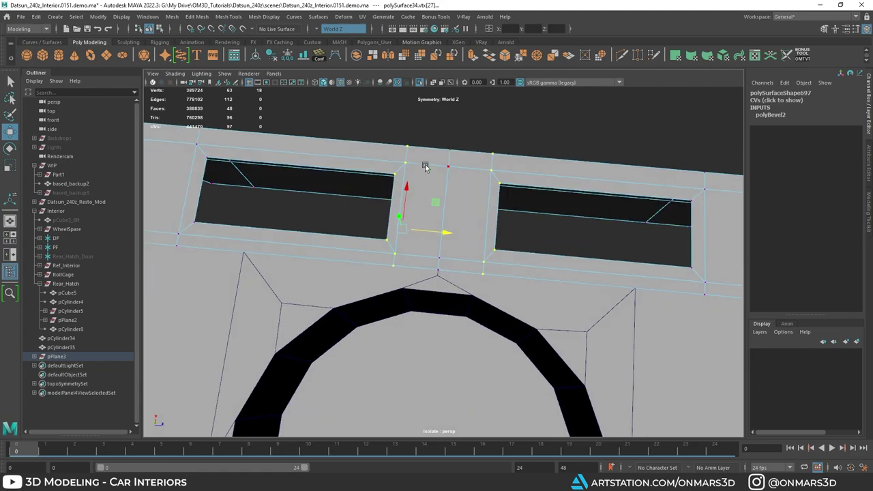
right_click_drag(427, 166, 467, 151)
mouse_move(471, 157)
left_mouse_down("alt")
mouse_move(499, 231)
mouse_move(158, 154)
left_mouse_up("alt")
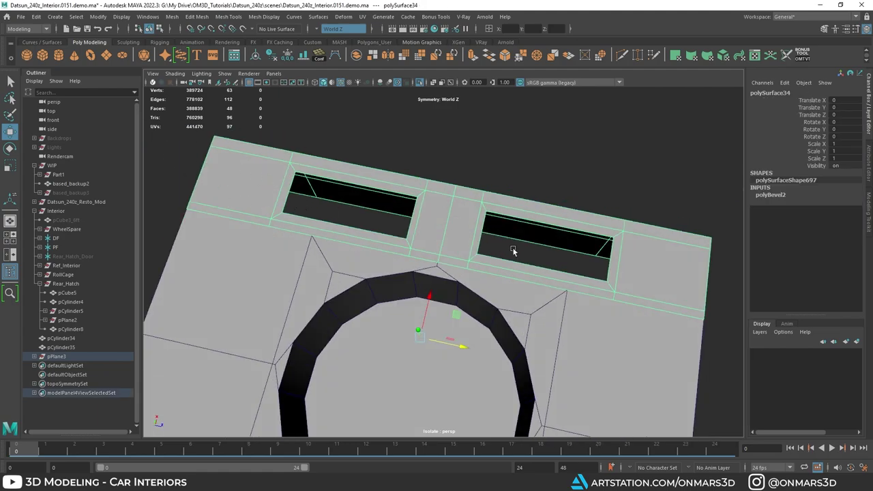
left_click_drag(517, 251, 485, 242, "alt")
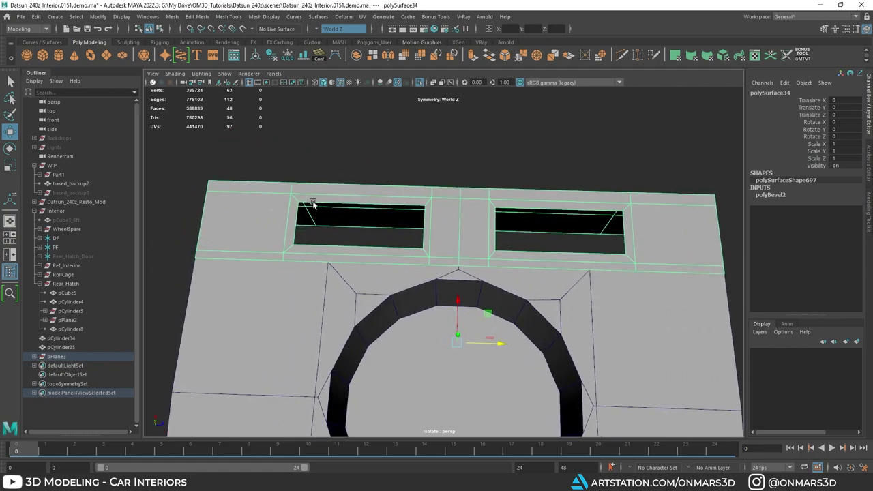
Exit isolation to show the shelf panel against the full rear compartment.
left_click_drag(353, 226, 361, 238, "alt")
key("ctrl+1")
scroll(476, 243, "down", 3)
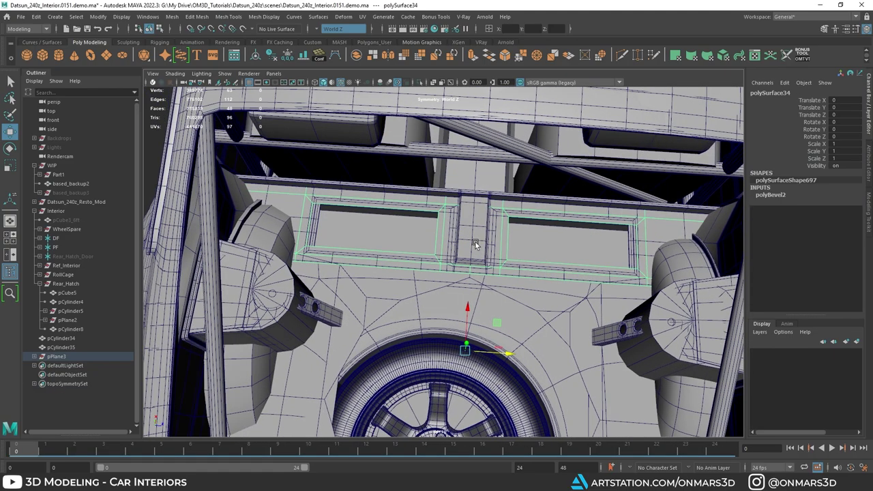
scroll(489, 252, "up", 3)
Narrow the divider by moving its side vertices symmetrically inward to fit the central channel of the detailed model.
right_click_drag(443, 221, 393, 209)
key("F8")
key("F8")
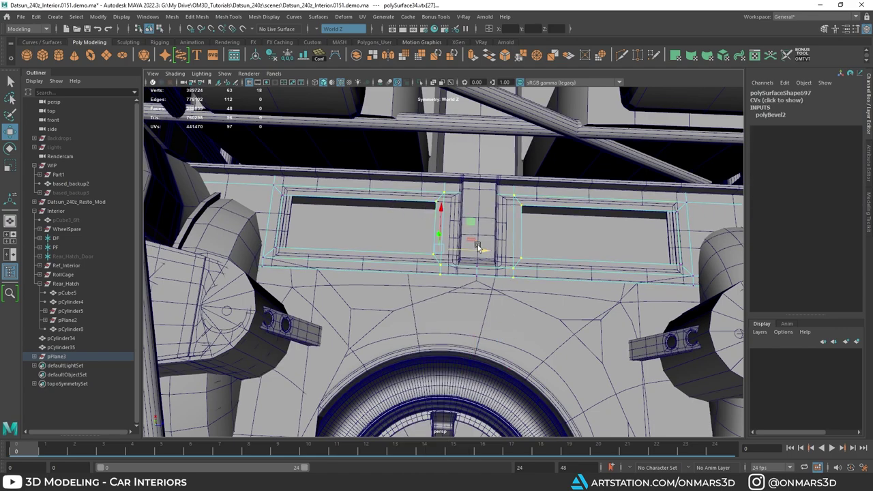
left_click_drag(476, 251, 486, 254)
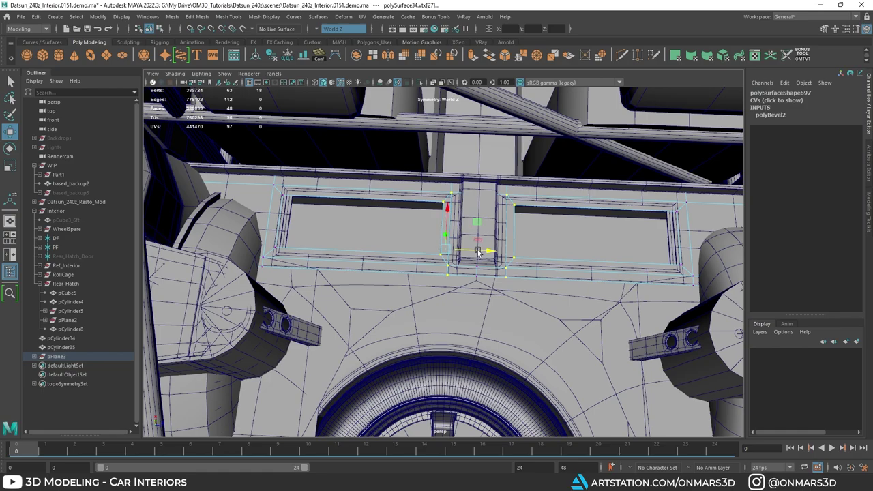
left_click_drag(416, 242, 409, 229, "alt")
right_click_drag(410, 229, 432, 228, "alt")
left_click_drag(432, 229, 477, 217, "alt")
right_click_drag(470, 181, 487, 167)
left_click_drag(311, 172, 301, 139, "alt")
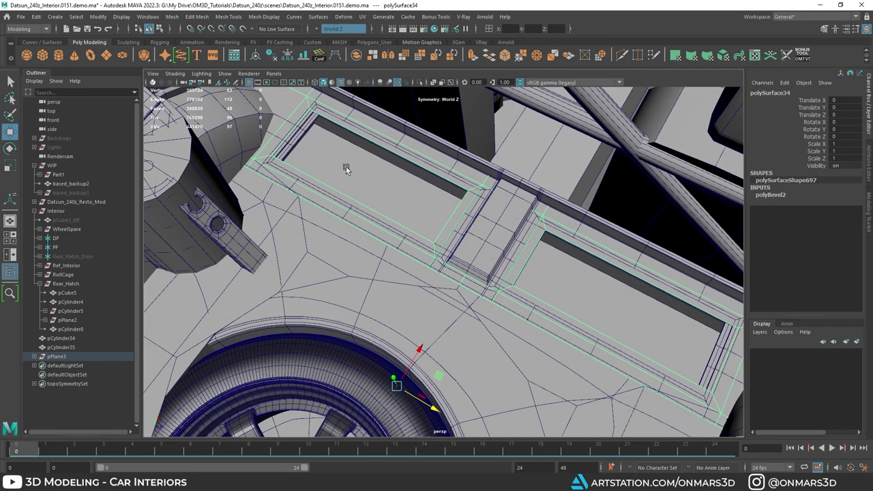
Isolate the rear panel and select the vertex columns along the outer edges of its two window openings.
middle_click_drag(346, 170, 402, 220, "alt")
mouse_move(401, 220)
left_mouse_down("alt")
mouse_move(416, 218)
mouse_move(414, 209)
left_mouse_up("alt")
key("ctrl+1")
right_click_drag(384, 189, 359, 191)
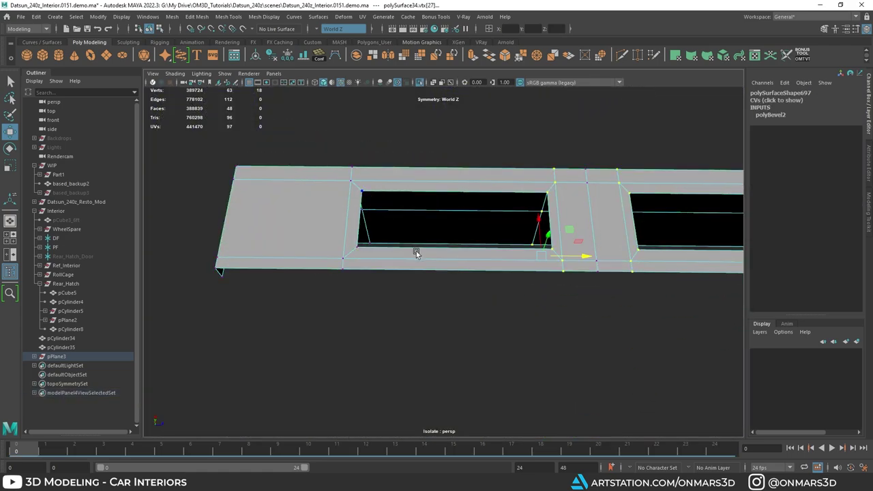
left_click_drag(416, 254, 418, 304, "alt")
left_click_drag(369, 229, 374, 277, "alt")
left_click_drag(441, 358, 319, 139)
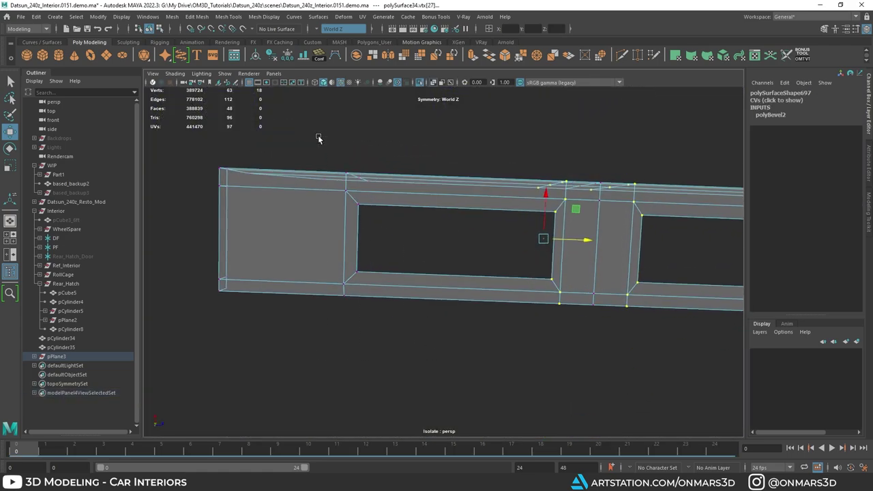
left_click_drag(332, 187, 268, 146, "ctrl")
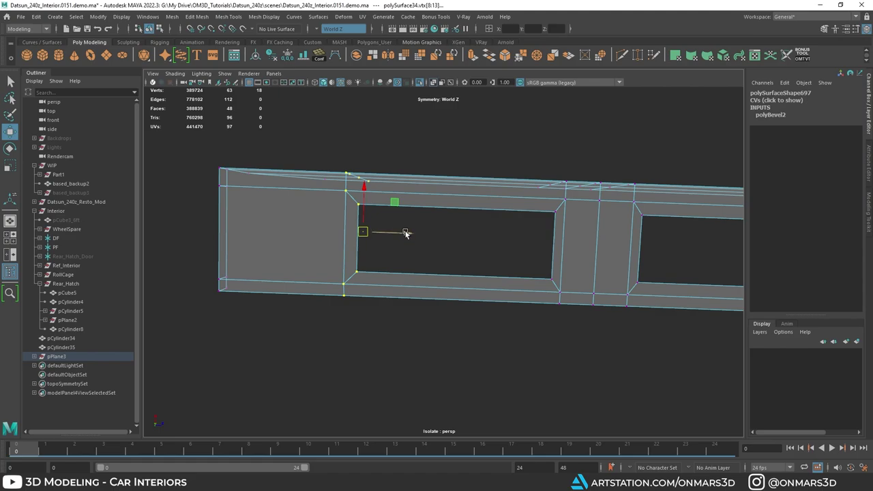
left_click_drag(400, 234, 430, 274, "alt")
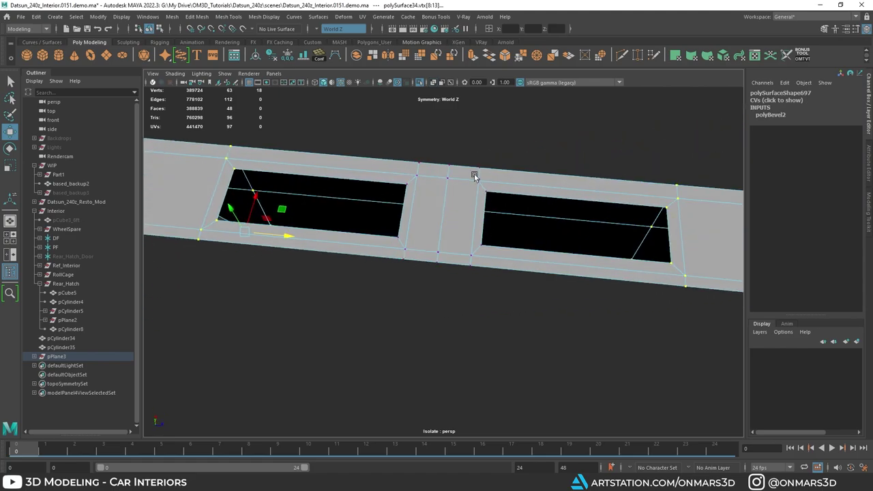
Insert mirrored edge loops just inside both sides of the central strip between the two openings.
key("Tab")
key("q")
right_click_drag(439, 177, 384, 177, "shift")
left_click_drag(423, 196, 400, 179, "alt")
left_click(400, 154)
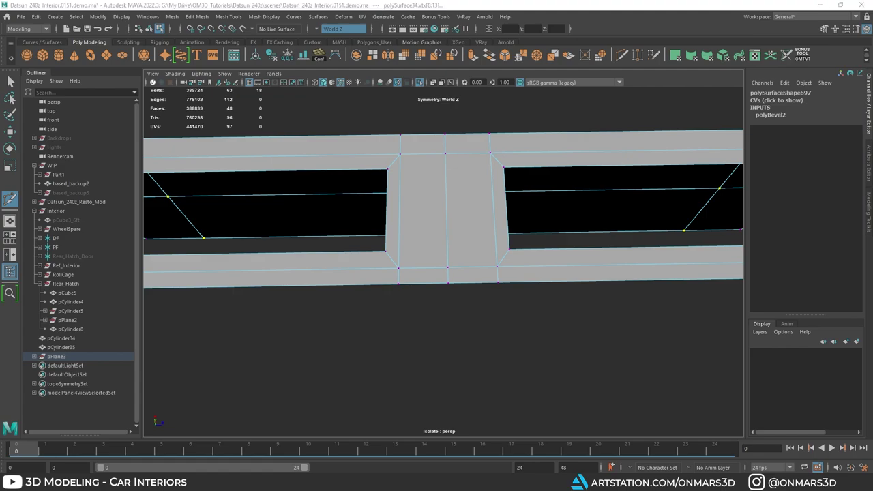
key("Escape")
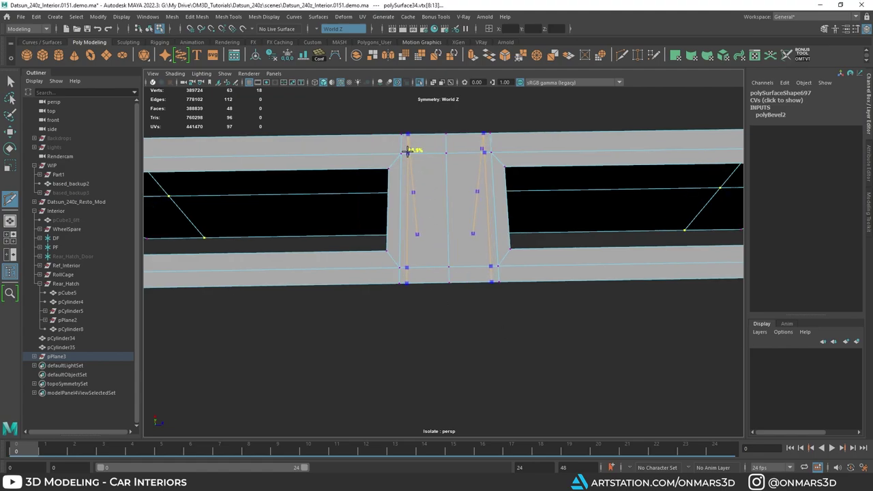
left_click(407, 152, "ctrl")
left_click_drag(425, 230, 433, 191, "alt")
Extrude the faces of the central strip between the openings upward into a raised block.
key("q")
right_click_drag(411, 188, 412, 214)
left_click(418, 214)
left_click(420, 184, "shift")
left_click_drag(418, 211, 468, 243, "alt")
left_click_drag(403, 262, 435, 193, "alt")
key("w")
left_click_drag(564, 229, 467, 240, "alt")
Slope the long sides of the raised block by bringing their top edges inward.
key("q")
right_click_drag(526, 233, 525, 219)
left_click(536, 244)
left_click_drag(537, 243, 455, 238, "alt")
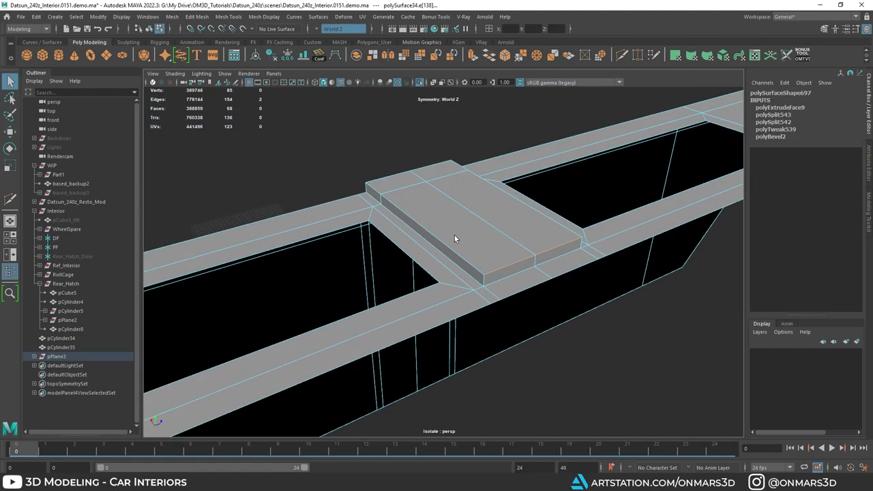
double_click(404, 212)
left_click_drag(558, 272, 535, 260, "alt")
key("w")
Try to slope the end of the raised block by sliding its top edge inward, and undo the last change.
left_click(530, 241)
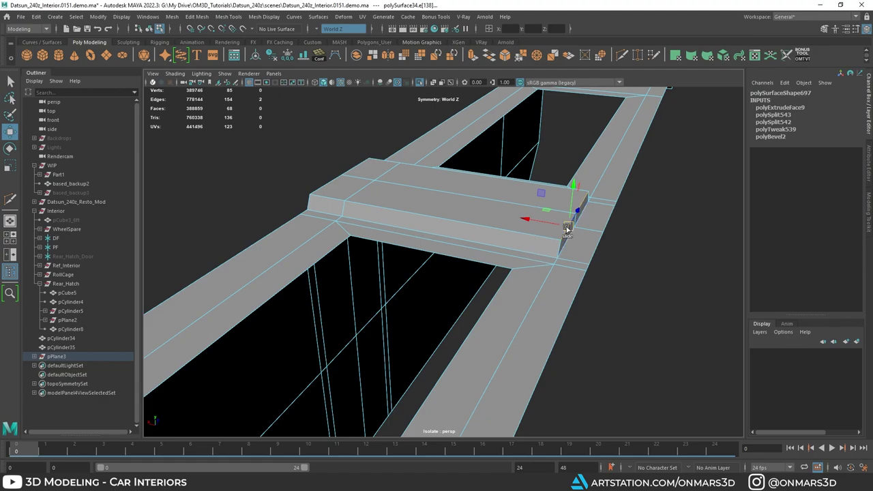
middle_click_drag(567, 230, 558, 226, "shift")
left_click_drag(404, 235, 357, 236, "alt")
left_click_drag(563, 220, 643, 213, "alt")
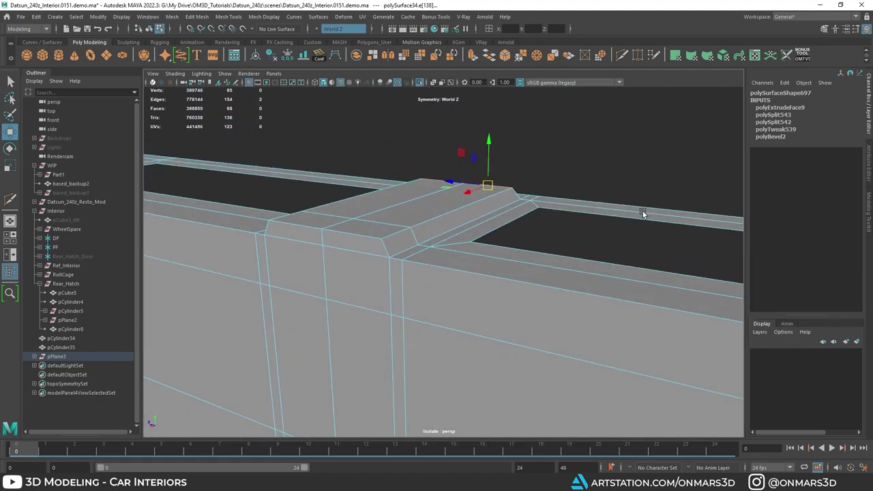
left_click_drag(440, 217, 403, 239, "alt")
left_click_drag(556, 210, 448, 221, "alt")
key("ctrl+z")
Slide the top edge at the raised block's end inward to give that end a slope.
left_click_drag(501, 229, 417, 245, "alt")
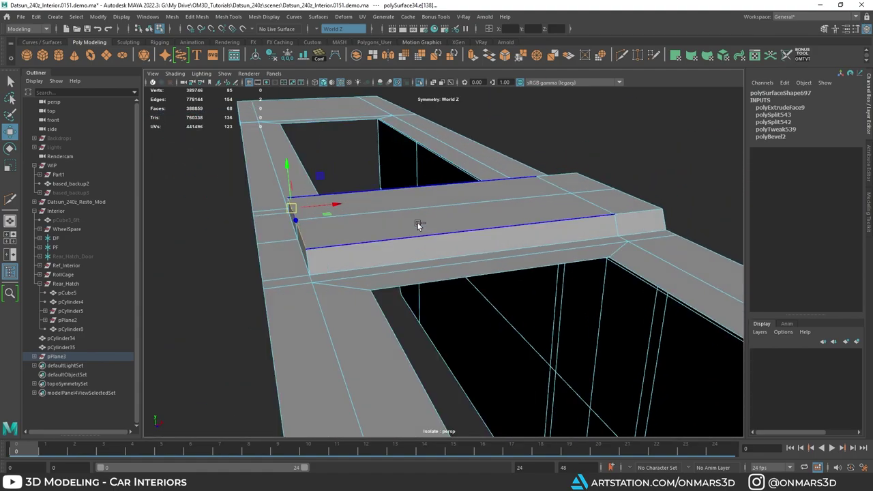
left_click_drag(291, 208, 407, 240, "ctrl+shift")
left_click_drag(392, 205, 385, 187, "alt")
left_click_drag(445, 197, 427, 228, "alt")
key("q")
Compare the panel's window openings and raised centre with the reference photo of the car's rear panel.
scroll(435, 207, "down", 3)
scroll(412, 198, "down", 4)
middle_click_drag(412, 198, 485, 217, "alt")
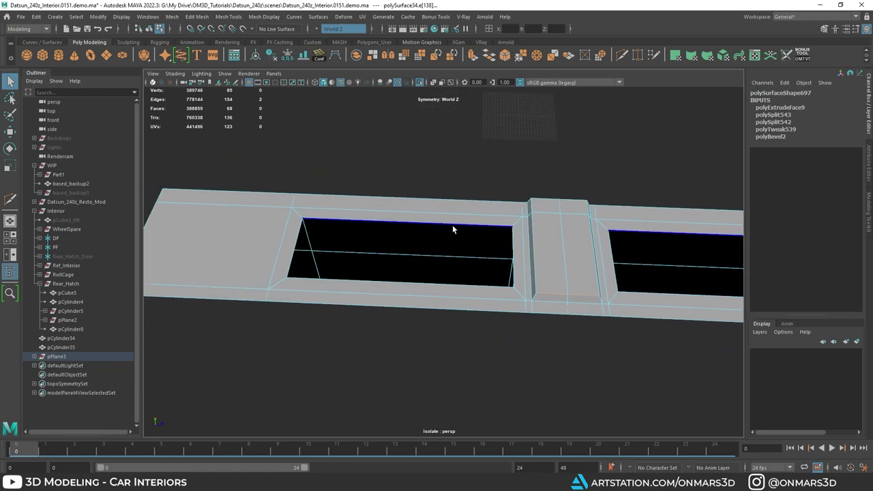
key("alt+Tab")
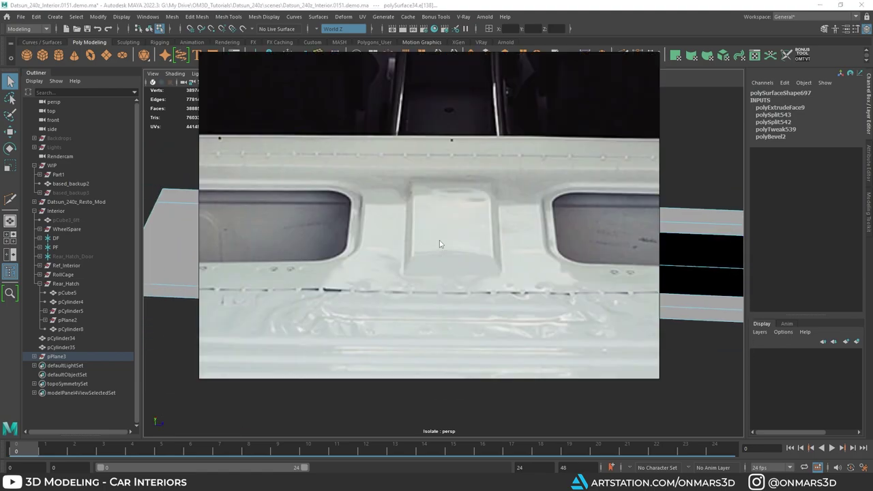
middle_click_drag(348, 219, 425, 236)
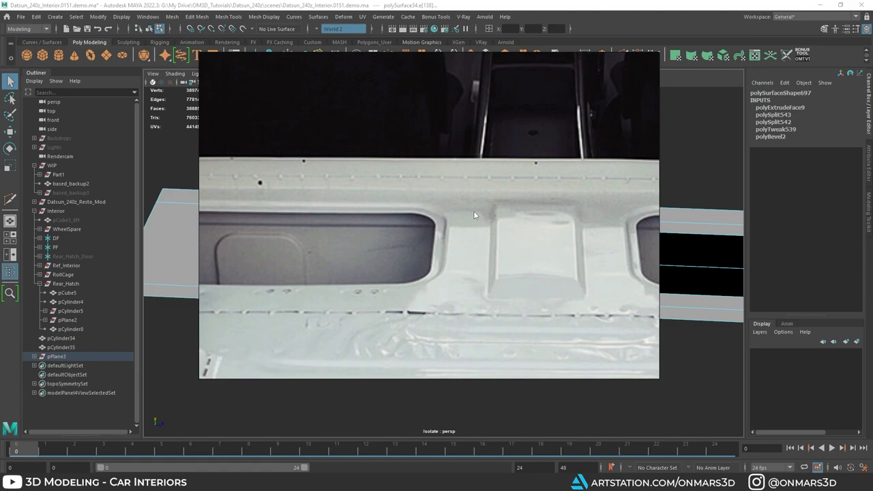
left_click(645, 28)
left_click_drag(530, 217, 500, 241, "alt")
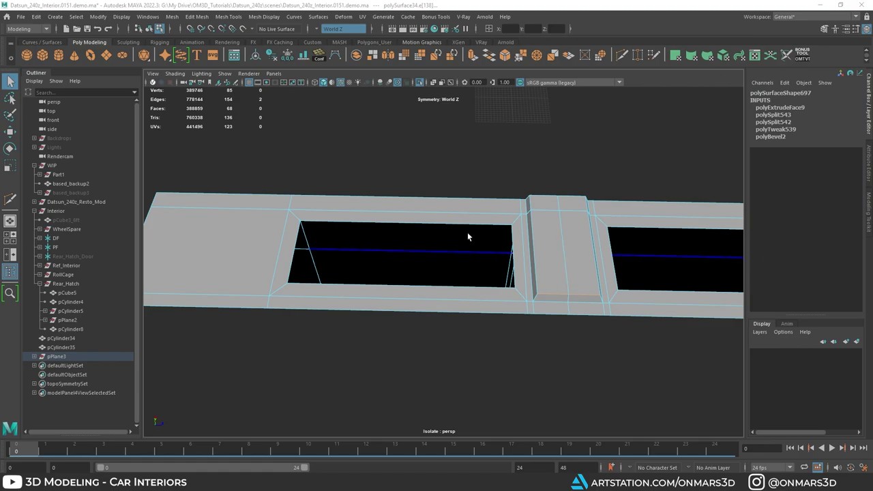
Fill the two window openings in the panel with faces.
left_click_drag(384, 185, 405, 228, "alt")
left_click(401, 219)
right_click_drag(562, 140, 557, 261, "shift")
left_click_drag(405, 222, 416, 209, "alt")
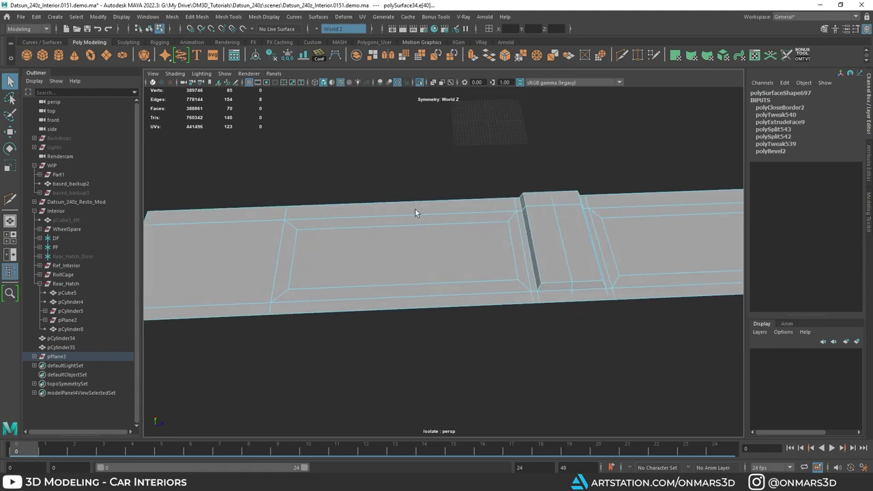
Scale the two filled opening faces in the plane of the panel.
right_click_drag(416, 195, 413, 222)
left_click_drag(406, 237, 410, 262, "alt")
left_click(414, 241)
key("r")
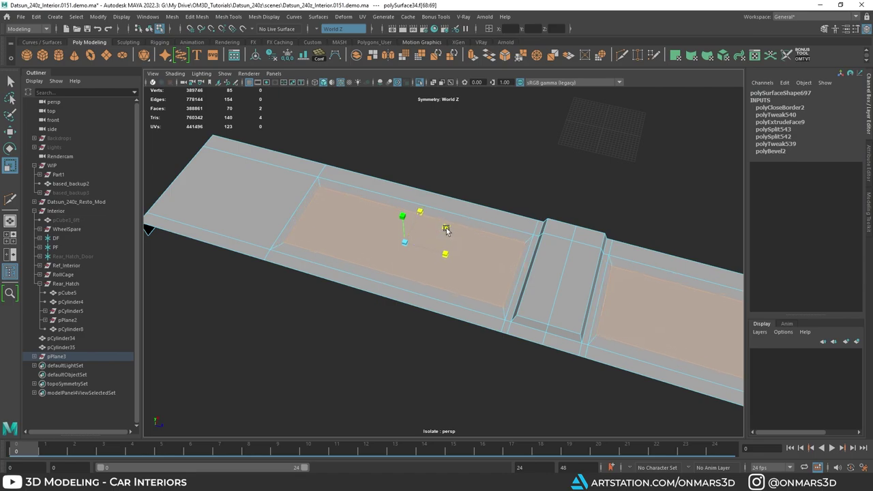
left_click_drag(447, 227, 444, 259)
left_click_drag(459, 267, 457, 267, "alt")
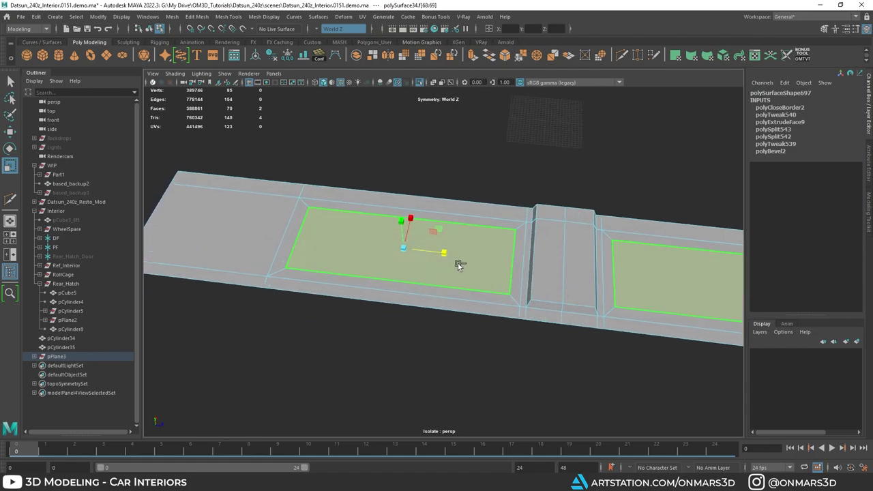
Extrude the two opening faces with an offset of 1 to form an inset border.
key("ctrl+e")
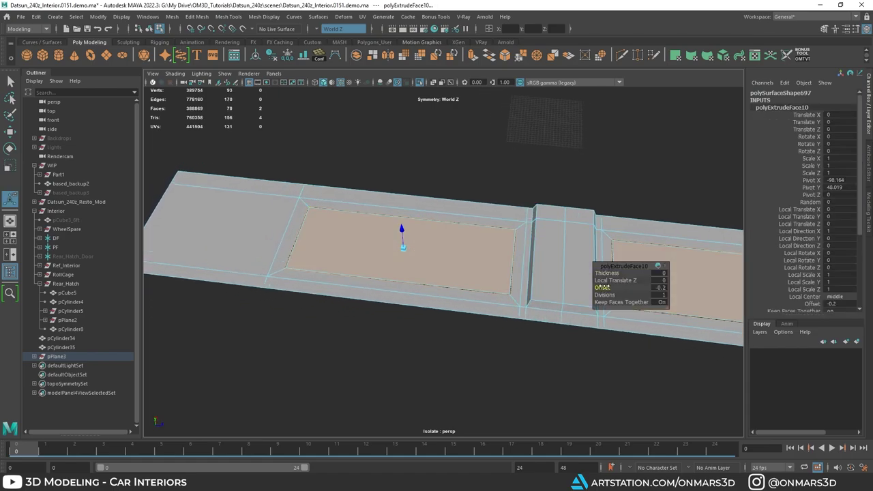
left_click_drag(604, 288, 606, 287)
left_click_drag(459, 242, 503, 227, "alt")
key("q")
left_click(291, 161)
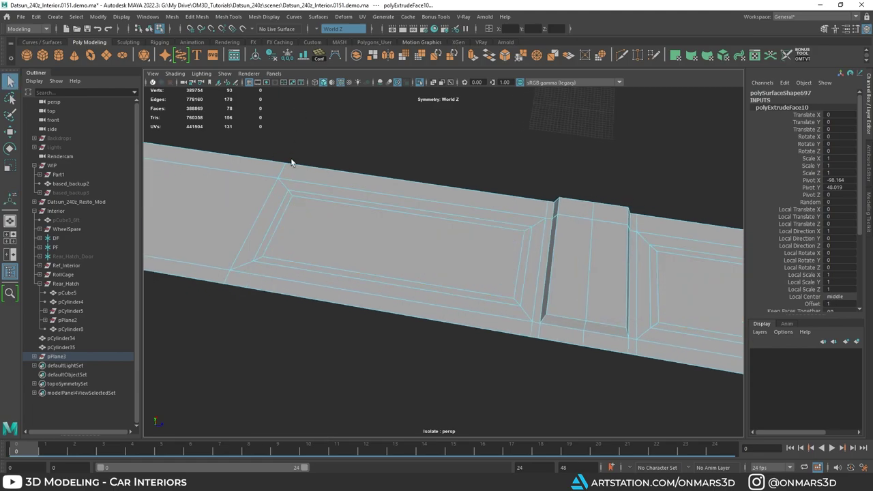
double_click(298, 190)
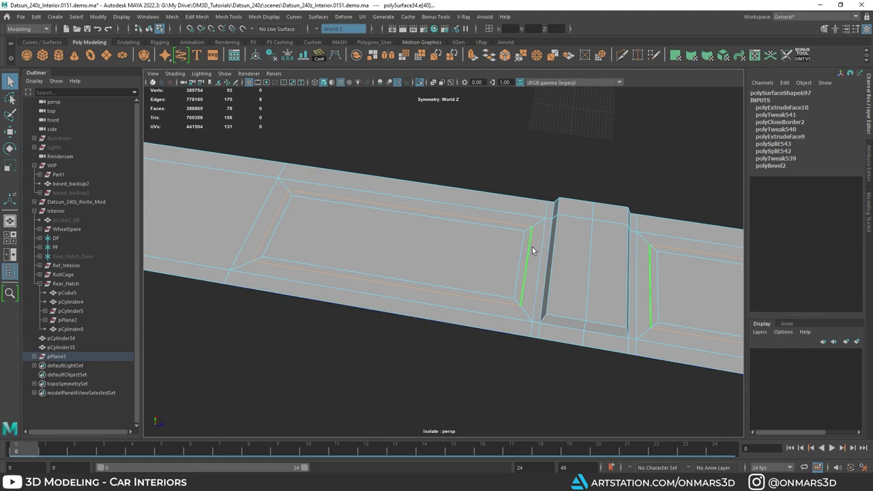
Extrude the inner faces of both inset openings into the panel with a Local Translate Z of -0.5.
right_click_drag(510, 231, 509, 254)
left_click(500, 241)
left_click_drag(530, 262, 502, 242, "alt")
right_click_drag(502, 240, 579, 234, "alt")
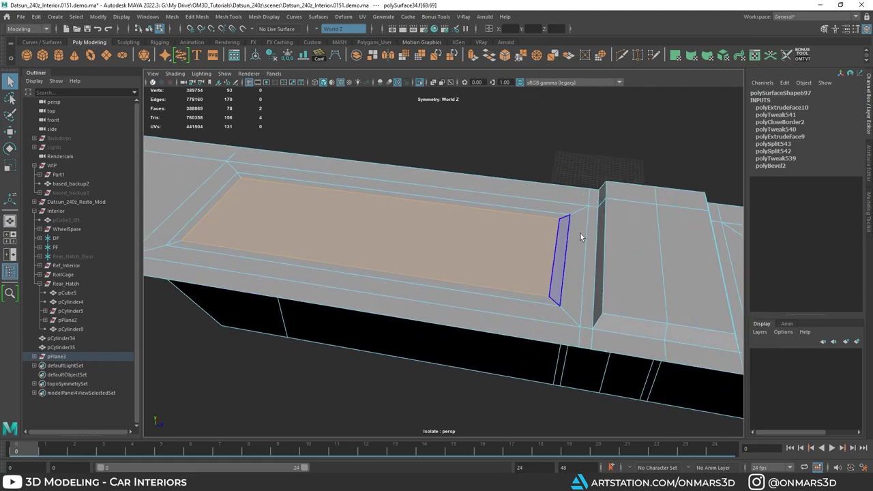
key("w")
left_click_drag(463, 232, 388, 206, "alt")
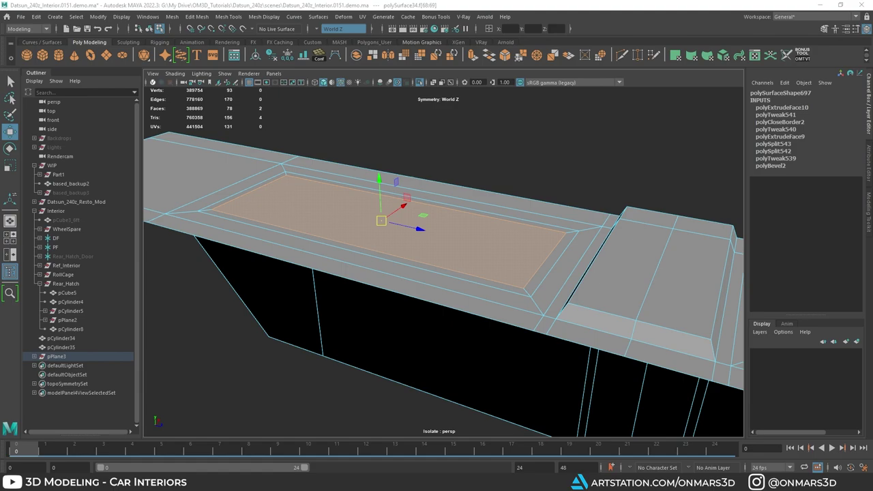
left_click_drag(461, 206, 446, 208, "alt")
left_click_drag(295, 189, 309, 190, "alt")
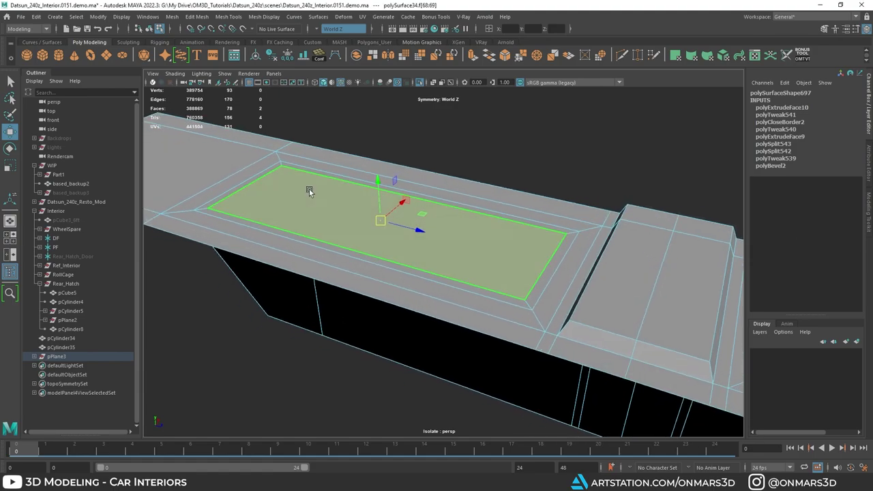
key("ctrl+e")
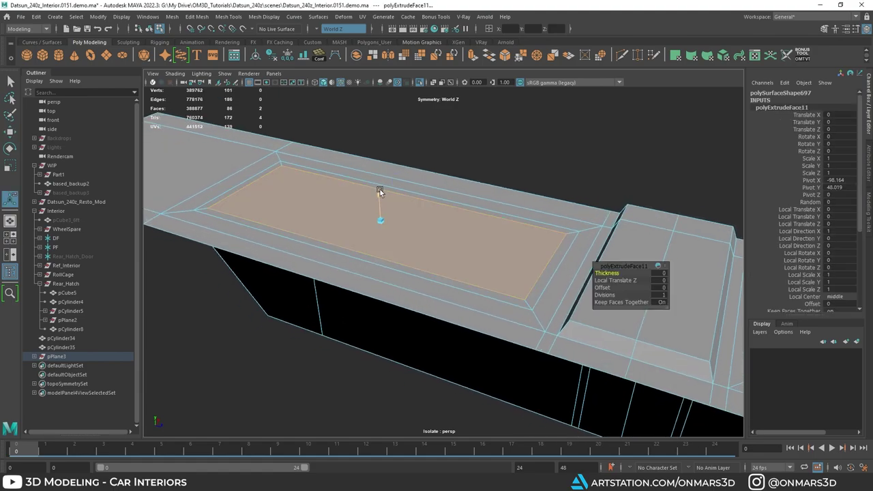
left_click_drag(379, 191, 381, 199)
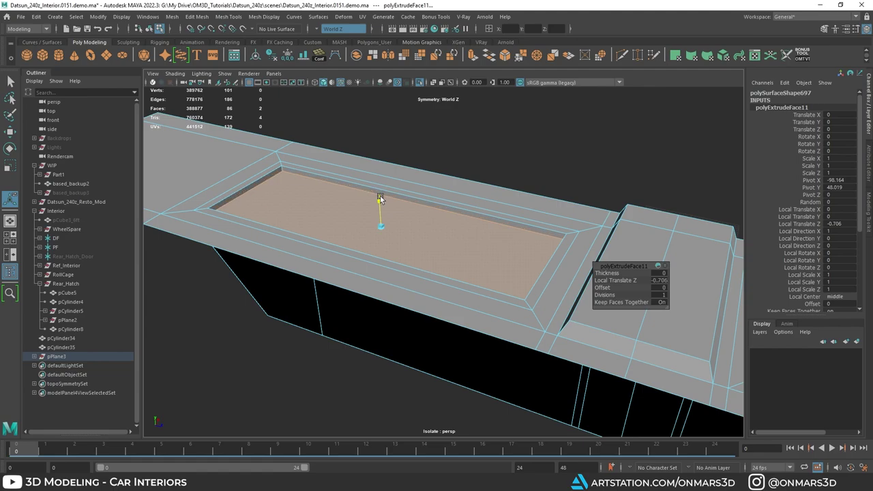
left_click_drag(380, 198, 436, 215, "alt")
left_click_drag(393, 172, 407, 169, "alt")
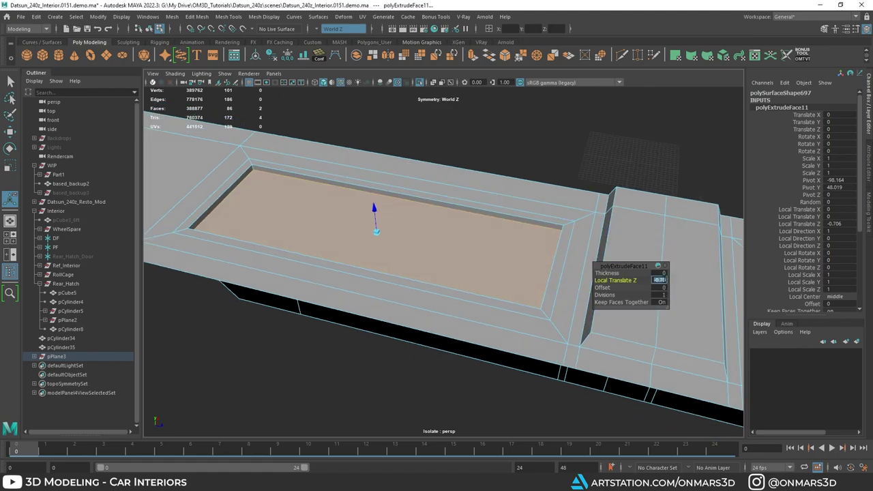
type("-.5")
key("Return")
Extrude the recessed faces with an offset of 0.5 and extrude the resulting inner faces slightly deeper.
mouse_move(425, 223)
left_mouse_down("alt")
mouse_move(466, 224)
mouse_move(388, 220)
mouse_move(418, 232)
left_mouse_up("alt")
key("ctrl+e")
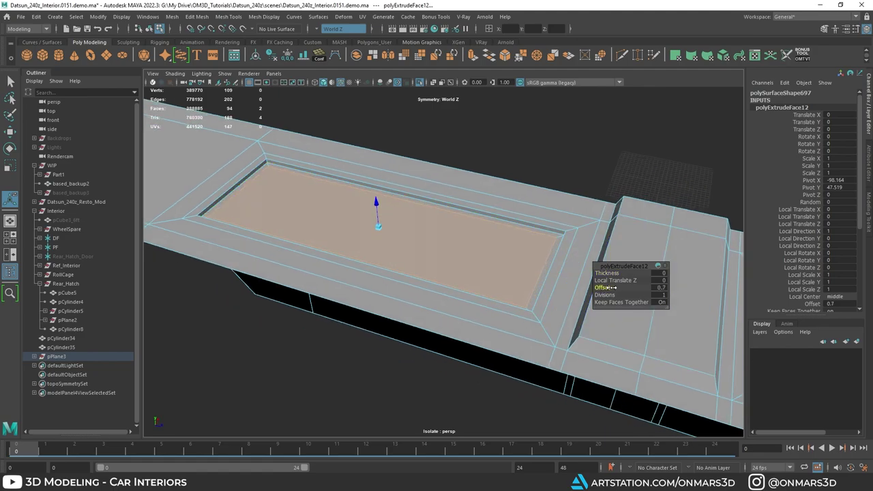
left_click_drag(351, 197, 353, 207, "alt")
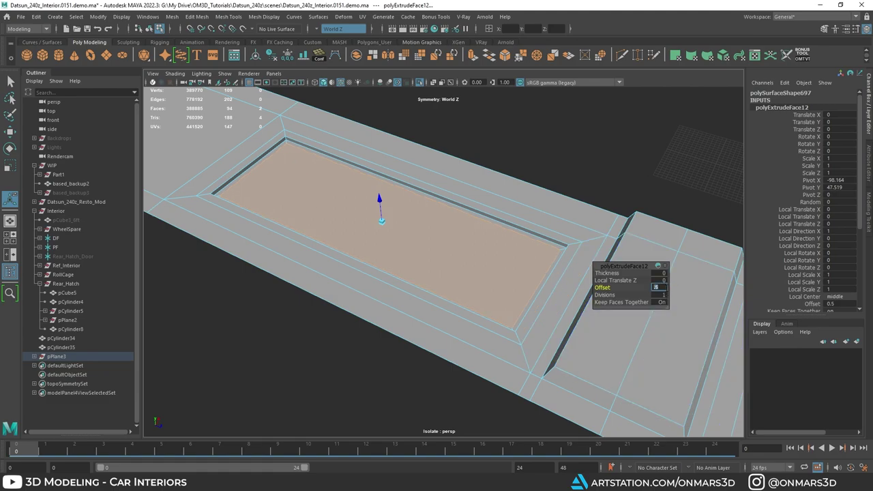
mouse_move(431, 231)
left_mouse_down("alt")
mouse_move(419, 232)
mouse_move(433, 232)
mouse_move(428, 225)
left_mouse_up("alt")
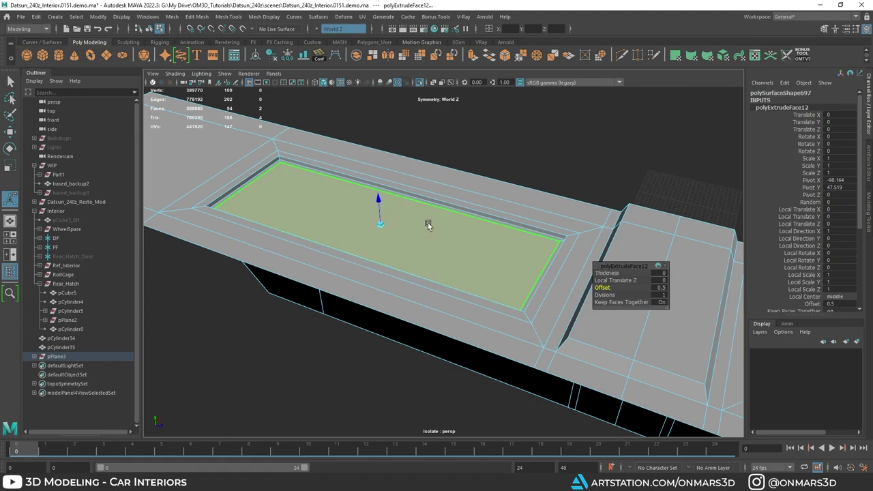
left_click_drag(376, 198, 376, 202)
Examine the stepped rim of the window opening in the reference photo.
right_click_drag(872, 215, 527, 176)
scroll(532, 252, "up", 4)
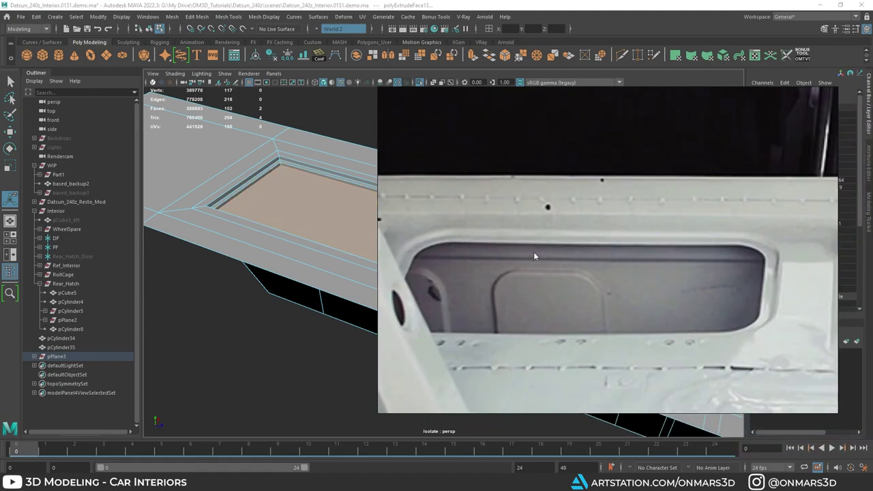
scroll(511, 236, "down", 2)
scroll(477, 238, "up", 5)
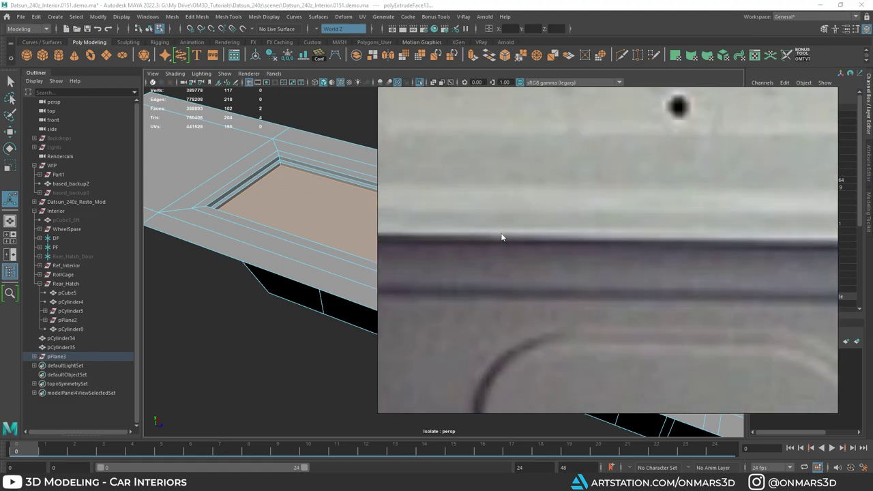
right_click_drag(502, 236, 872, 258)
Try deleting the recess floors together with their surrounding wall faces, preview the panel smoothed, and undo the deletion.
mouse_move(440, 246)
left_mouse_down("alt")
mouse_move(456, 246)
mouse_move(451, 235)
left_mouse_up("alt")
key("q")
key("shift+period")
key("Delete")
key("3")
right_click_drag(435, 187, 478, 175)
key("1")
scroll(523, 198, "up", 4)
left_click_drag(523, 198, 489, 203, "alt")
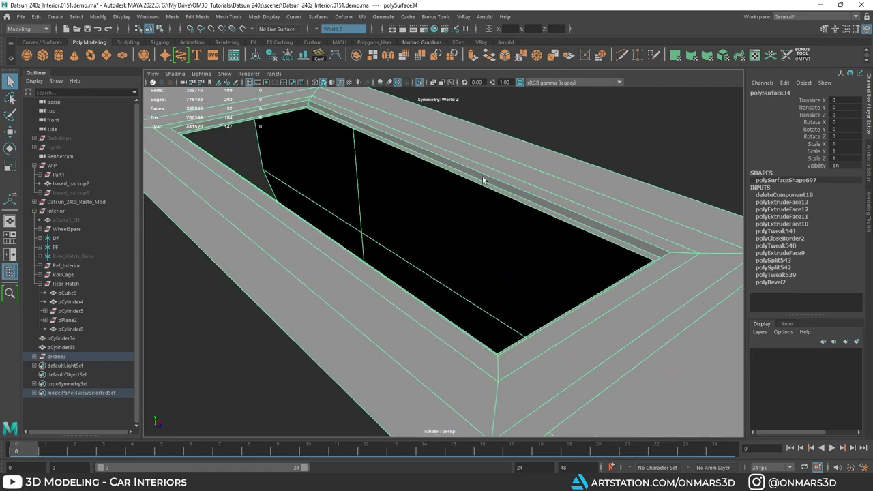
key("ctrl+z")
key("ctrl+z")
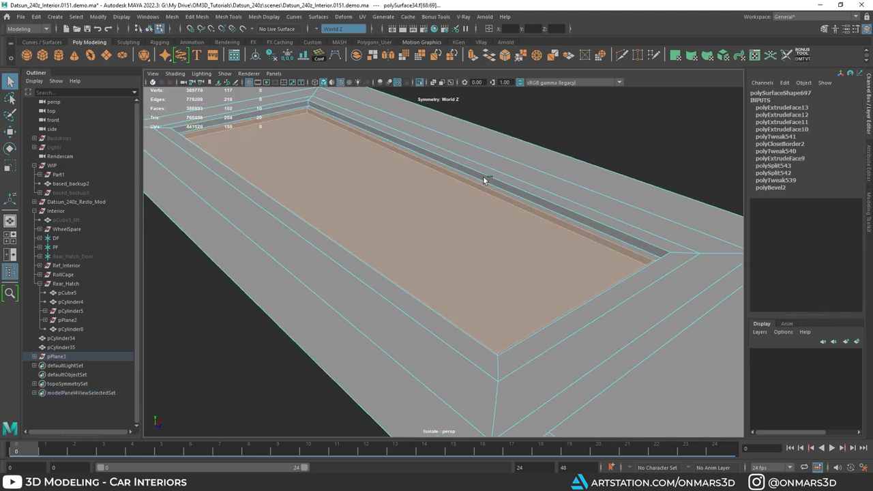
Delete only the floor faces of both recesses, keeping their walls, and preview the panel smoothed.
left_click_drag(344, 191, 353, 151, "alt")
key("w")
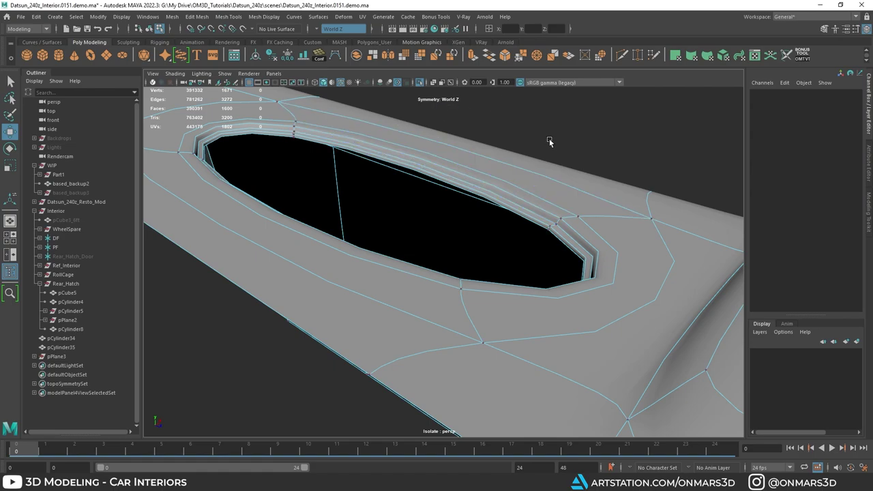
left_click_drag(548, 141, 518, 216, "alt")
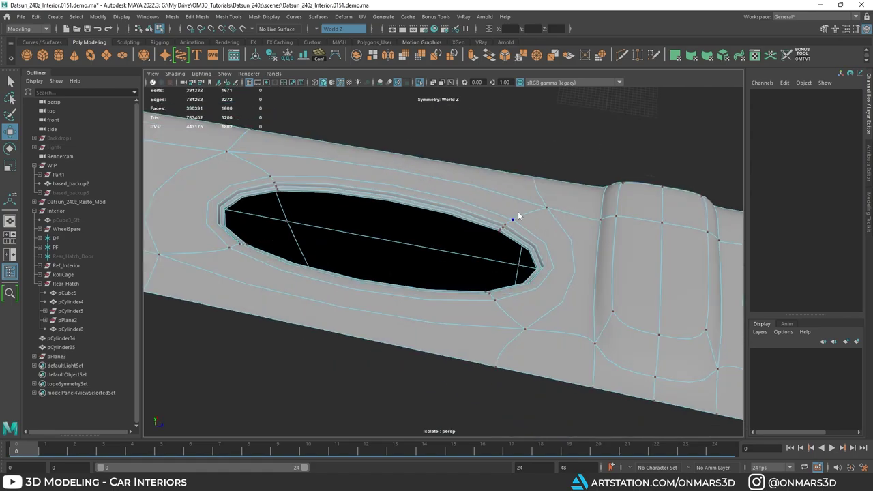
Return the panel to its unsmoothed cage and Multi-Cut a centred edge loop across the strips above and below the window opening.
right_click_drag(518, 215, 539, 195)
left_click_drag(520, 170, 423, 258, "alt")
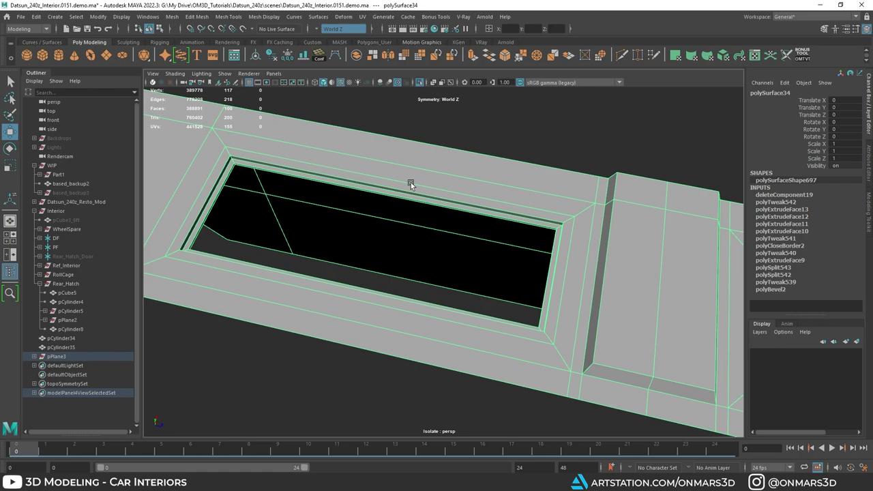
left_click_drag(410, 182, 507, 212, "alt")
right_click(452, 189, "shift")
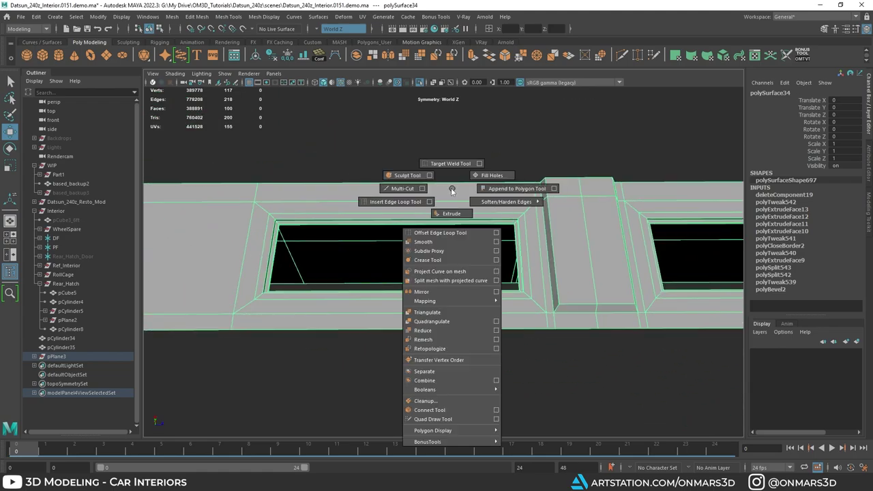
scroll(451, 191, "down", 3)
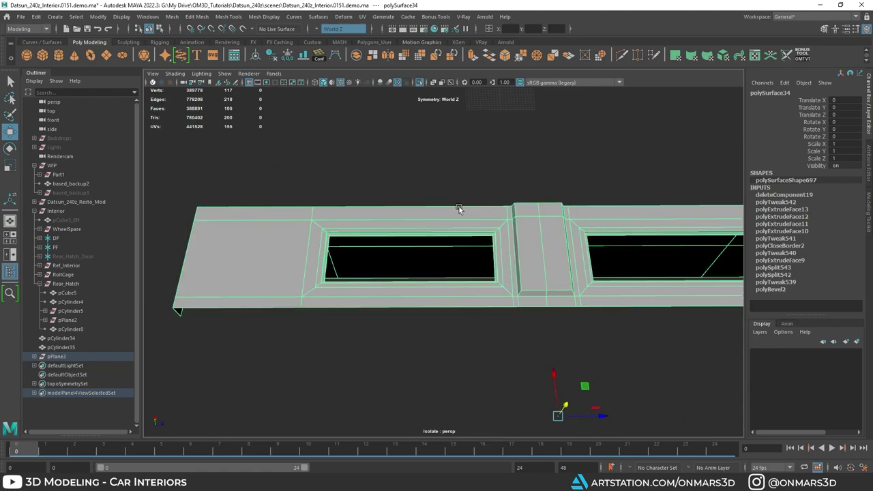
key("q")
right_click(449, 221, "shift")
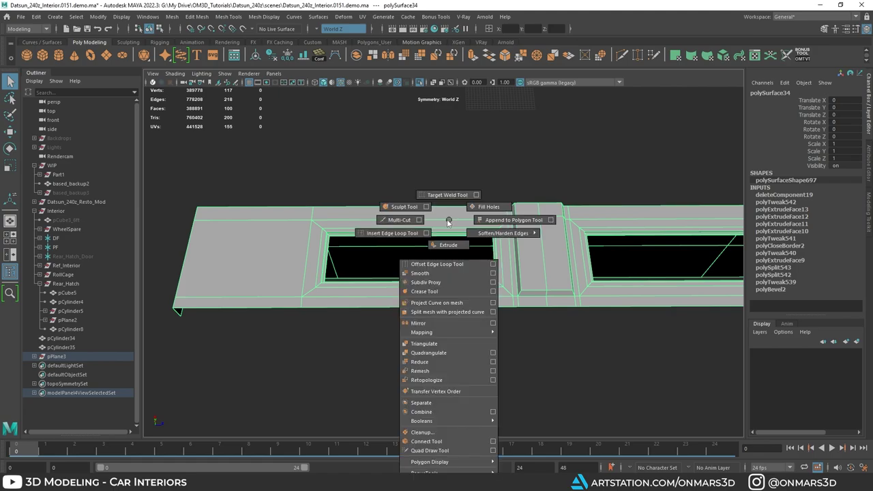
right_click(447, 221, "shift")
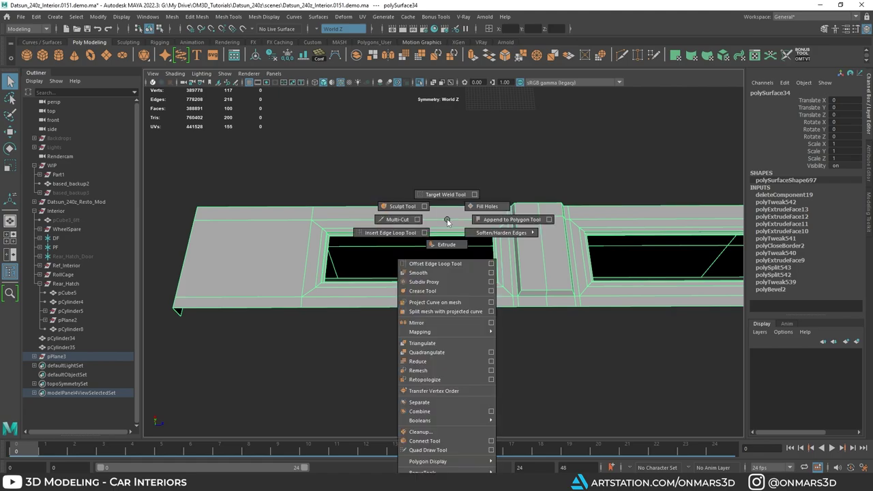
right_click_drag(447, 219, 389, 219, "shift")
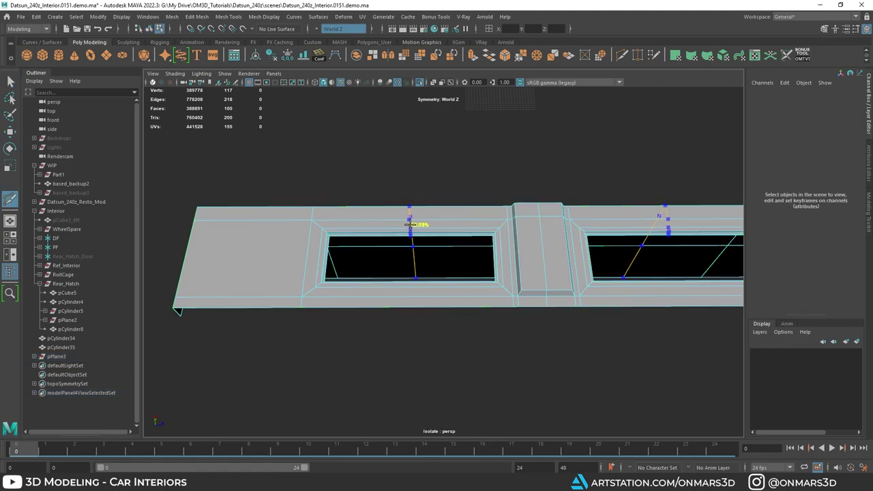
left_click_drag(410, 225, 414, 238, "alt")
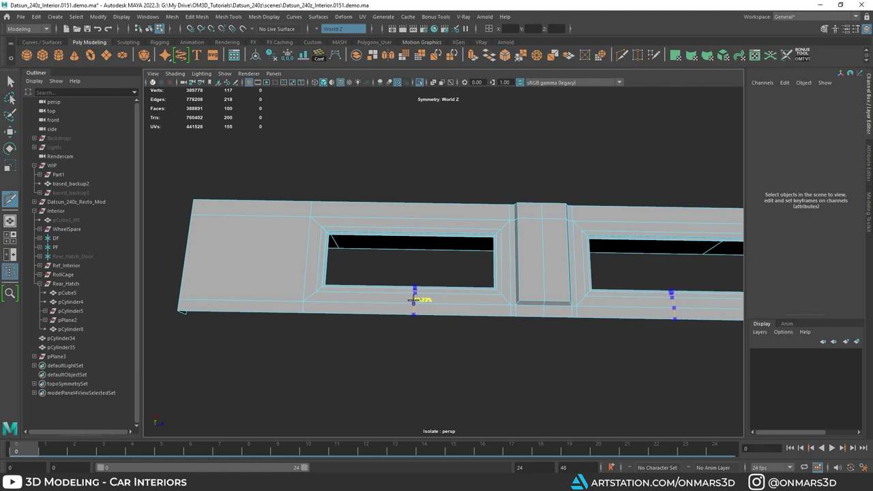
left_click(410, 301, "ctrl")
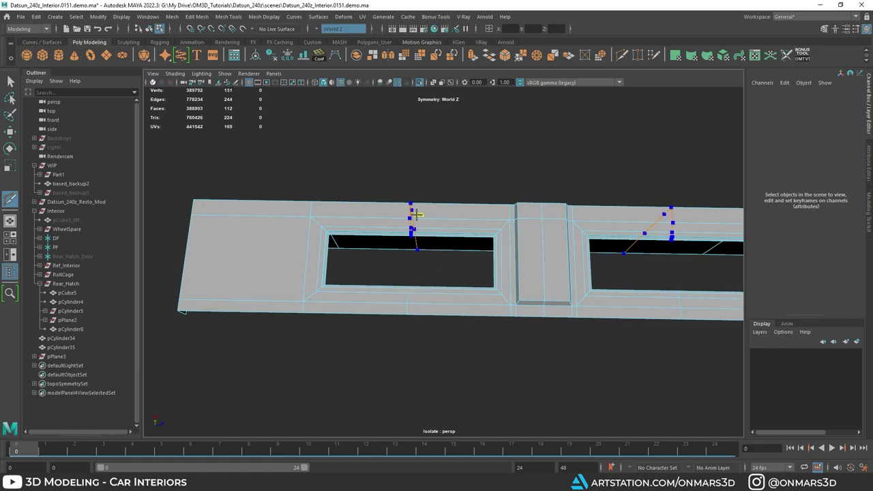
middle_click(415, 214, "ctrl")
middle_click_drag(428, 244, 442, 236, "alt")
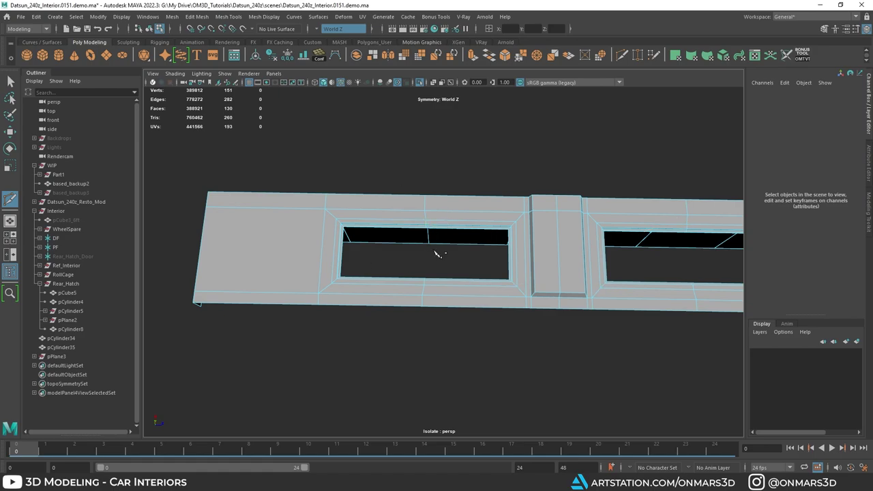
Cut two more edge loops across each long side of the opening, one on either side of the centred loop.
middle_click(383, 218, "ctrl")
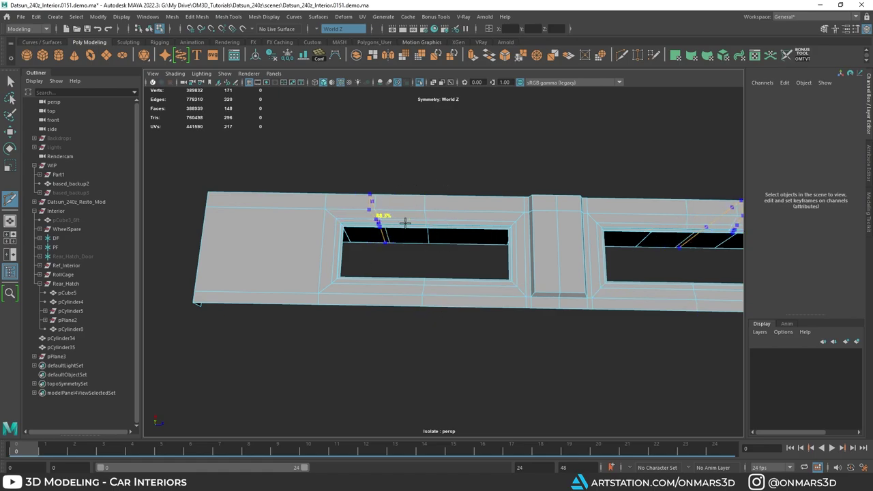
left_click(462, 219, "ctrl")
middle_click_drag(434, 222, 437, 194, "alt")
right_click_drag(436, 194, 493, 240, "alt")
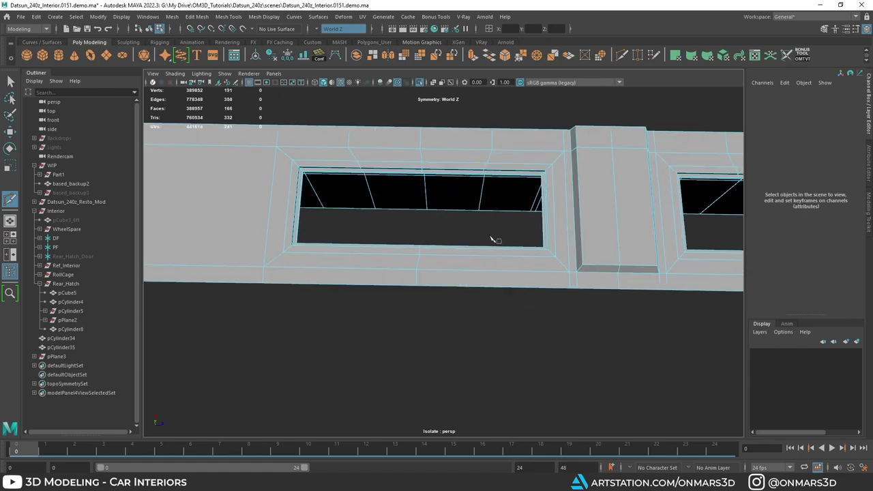
middle_click(361, 261, "ctrl")
middle_click(500, 261, "ctrl")
Cut two lengthwise edge loops through the panel's outer end section, ending at the short side of the opening.
left_click_drag(455, 263, 356, 242, "alt")
left_click_drag(476, 281, 474, 314, "alt")
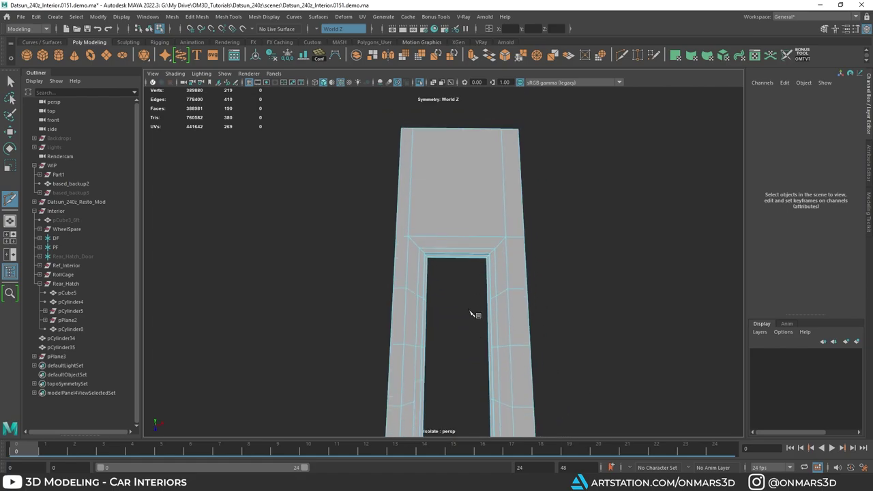
scroll(473, 311, "up", 2)
left_click(436, 243, "ctrl")
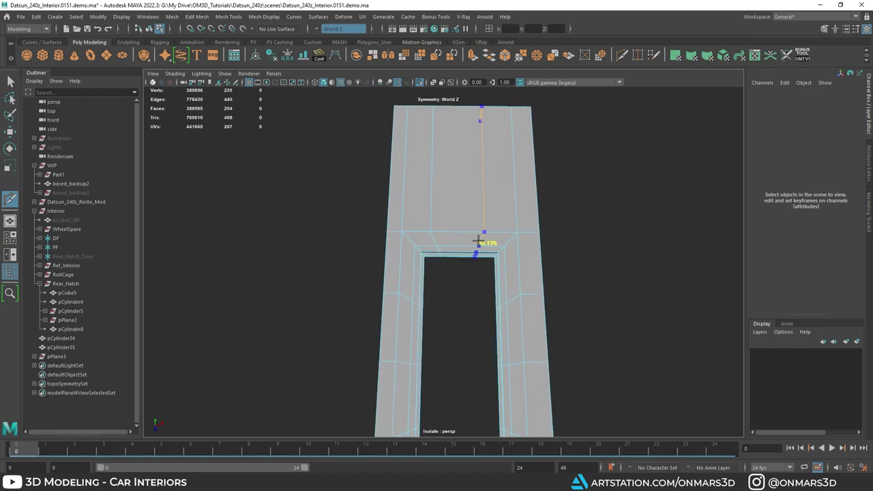
Cut two lengthwise edge loops through the raised centre block and the short strips beside it, and finish cutting.
left_click_drag(455, 251, 471, 235, "alt")
scroll(395, 269, "up", 3)
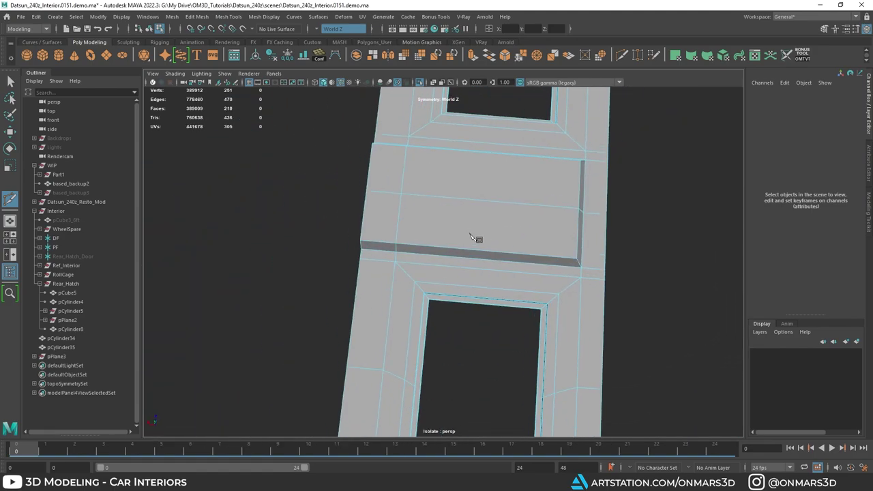
left_click(441, 236, "ctrl")
left_click(527, 241, "ctrl")
scroll(548, 239, "down", 3)
left_click_drag(547, 239, 449, 245, "alt")
key("q")
Preview the panel smoothed and deselected, examine the rounded window corners, and return it to the unsmoothed cage.
key("3")
right_click_drag(412, 189, 477, 167)
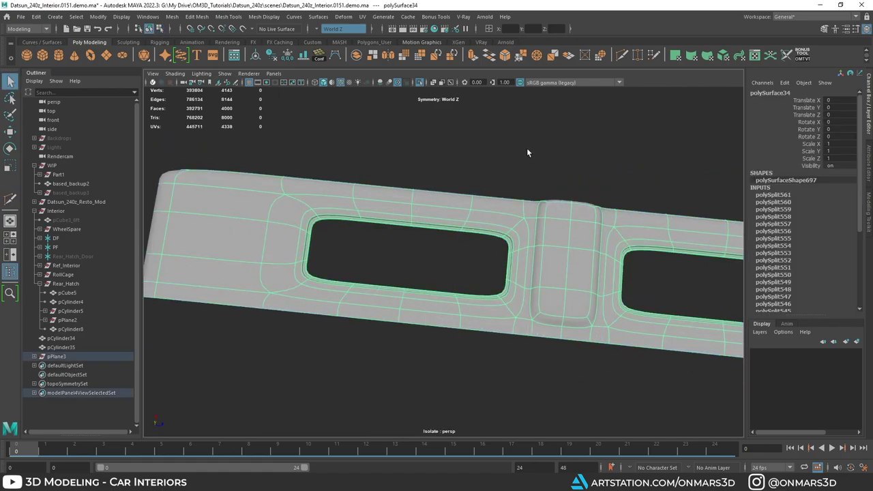
left_click(526, 148)
mouse_move(527, 171)
left_mouse_down("alt")
mouse_move(501, 260)
mouse_move(483, 295)
mouse_move(466, 284)
left_mouse_up("alt")
key("alt+5")
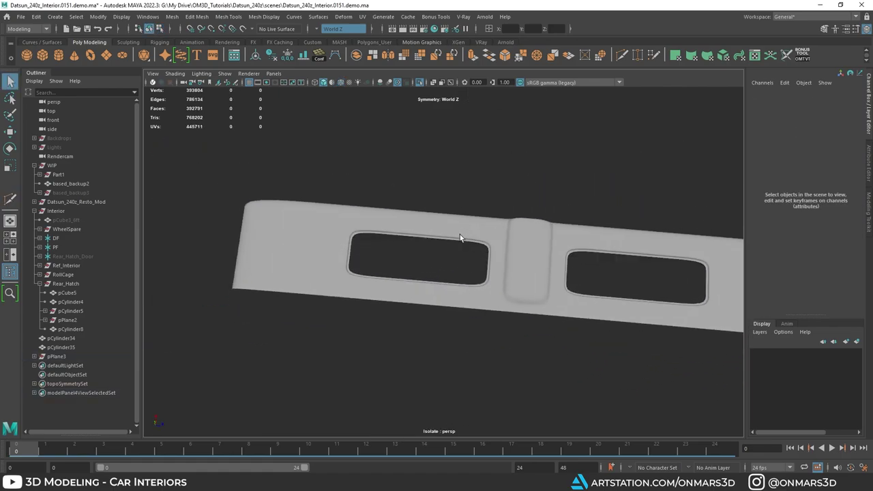
scroll(460, 234, "up", 4)
left_click(381, 198)
key("1")
mouse_move(399, 205)
left_mouse_down("alt")
mouse_move(453, 255)
mouse_move(406, 197)
left_mouse_up("alt")
middle_click_drag(399, 107, 414, 204, "alt")
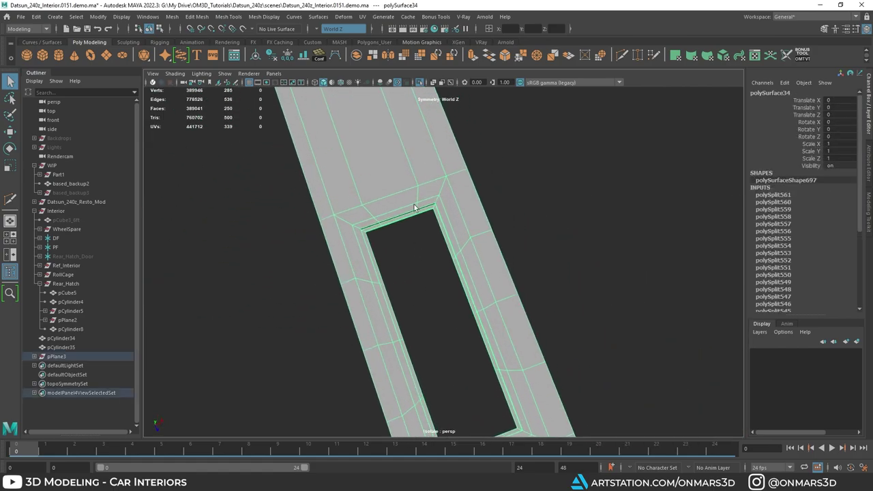
Isolate the panel together with the surrounding rear hatch panel, compare their edge flow in X-ray, and return to the panel alone.
left_click_drag(414, 204, 483, 210, "alt")
key("ctrl+1")
left_click(383, 255, "shift")
key("ctrl+1")
left_click(387, 255)
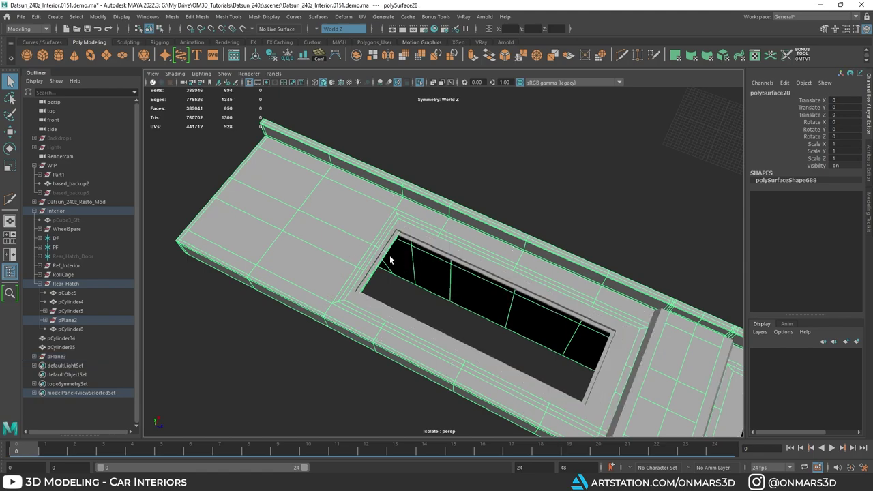
mouse_move(389, 258)
left_mouse_down("alt")
mouse_move(417, 275)
mouse_move(444, 276)
mouse_move(375, 266)
mouse_move(382, 224)
mouse_move(387, 242)
mouse_move(478, 266)
mouse_move(523, 244)
left_mouse_up("alt")
key("alt+x")
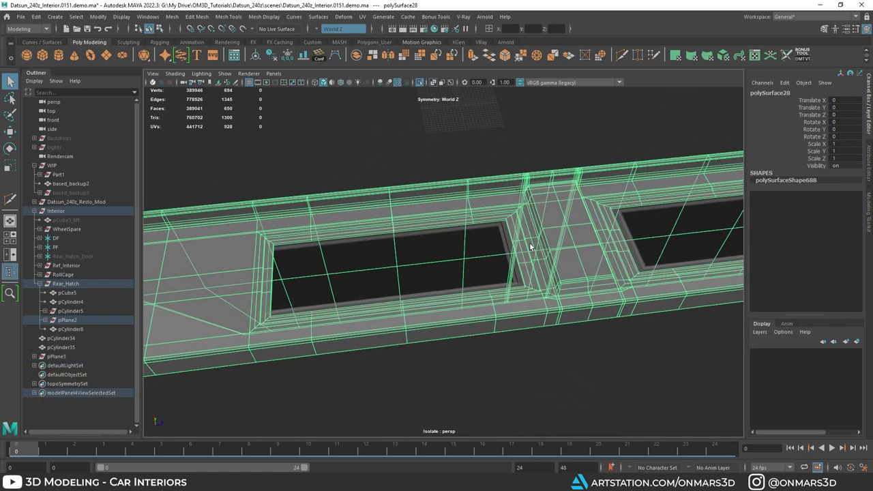
left_click_drag(301, 267, 290, 271, "alt")
key("alt+x")
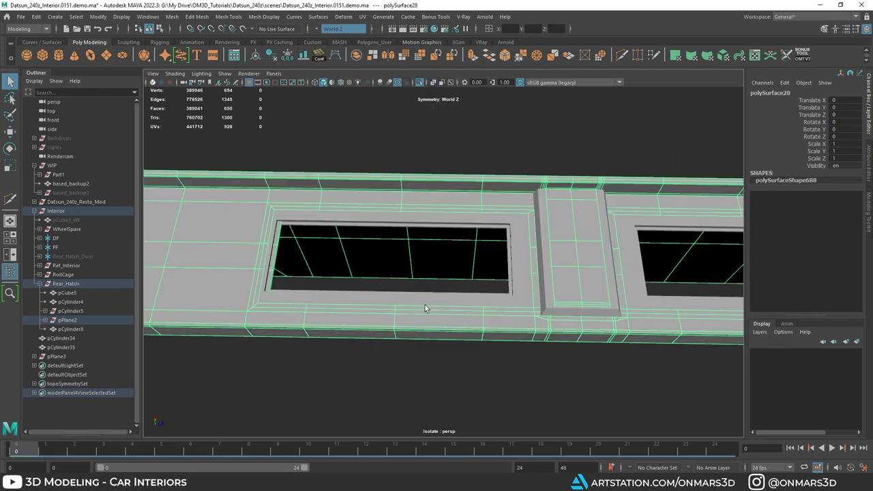
key("ctrl+z")
key("ctrl+z")
key("ctrl+z")
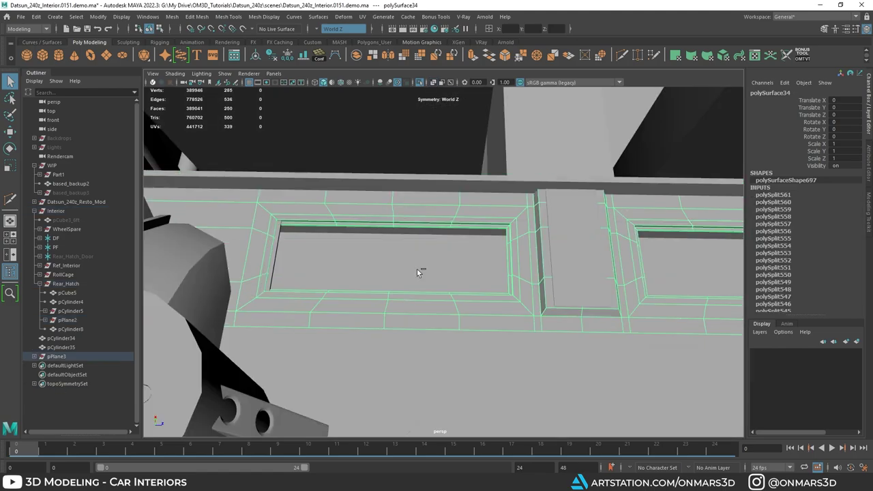
key("ctrl+1")
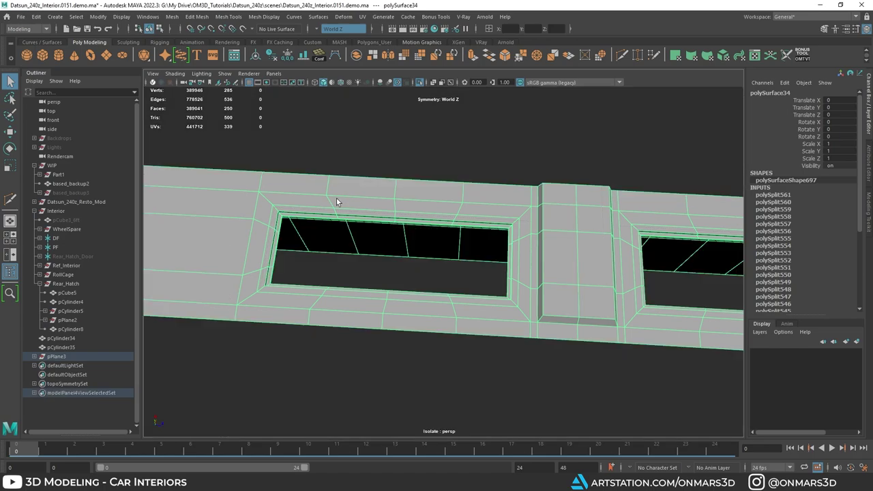
Try selecting lengthwise edge loops at the panel's outer end with the panel smoothed, and undo the last changes.
mouse_move(336, 198)
left_mouse_down("alt")
mouse_move(406, 237)
mouse_move(424, 205)
left_mouse_up("alt")
right_click_drag(428, 145, 429, 103)
double_click(389, 151)
key("w")
left_click_drag(392, 154, 470, 193, "alt")
double_click(472, 163)
key("3")
scroll(470, 194, "up", 2)
key("ctrl+z")
key("ctrl+z")
key("ctrl+z")
Select the lengthwise edge loop meeting the opening's outer short side and slide it inward, away from the rounded corner.
double_click(470, 194)
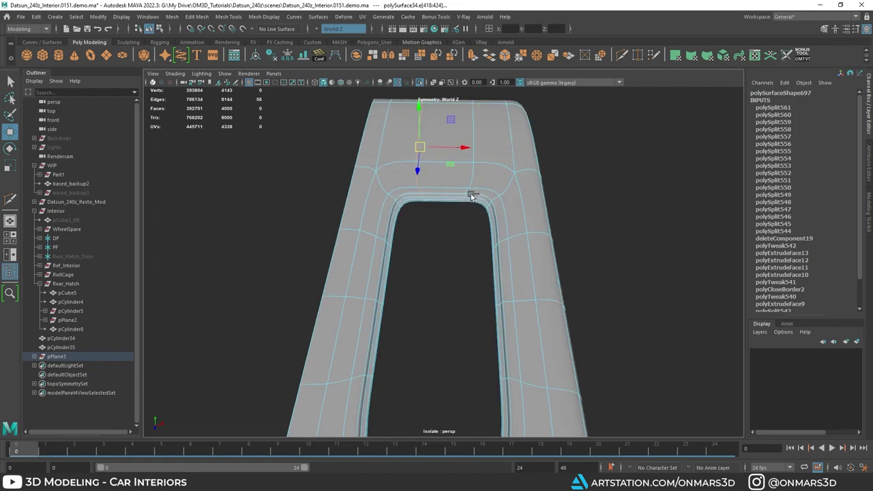
key("1")
key("3")
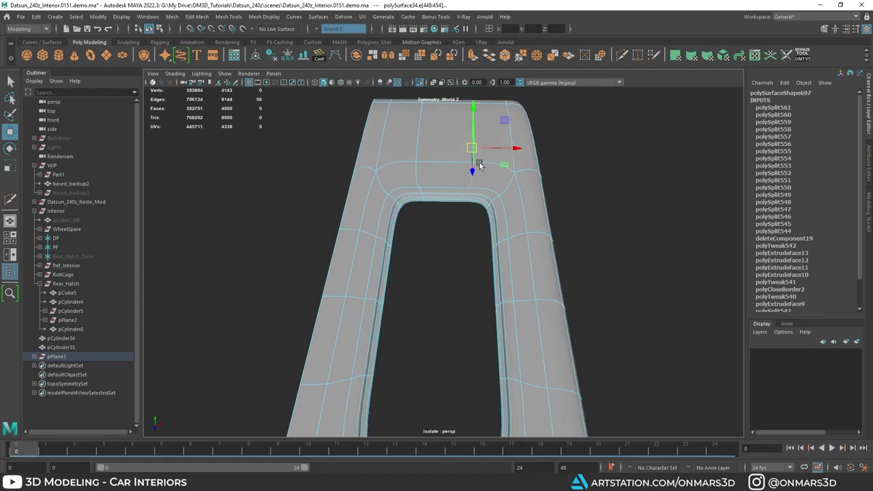
scroll(516, 207, "up", 2)
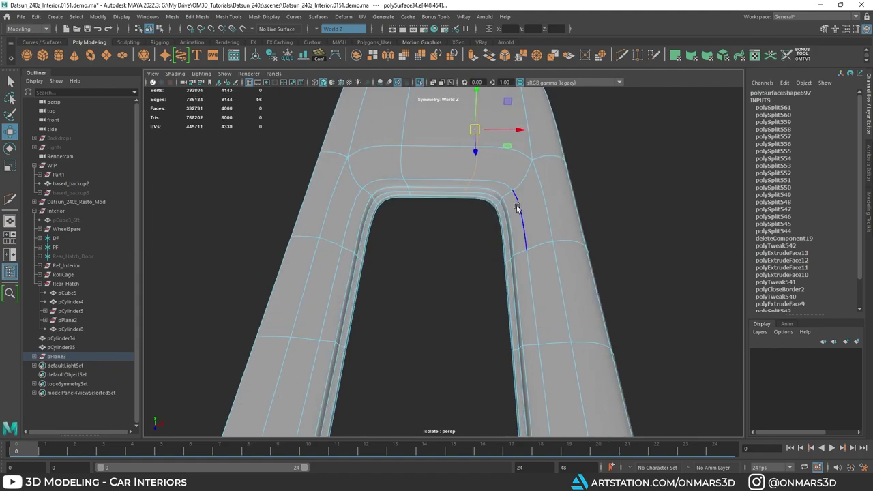
mouse_move(478, 135)
left_mouse_down("ctrl+shift")
mouse_move(455, 135)
mouse_move(464, 136)
left_mouse_up("ctrl+shift")
middle_click_drag(465, 137, 450, 134, "shift")
left_click_drag(449, 135, 448, 135, "ctrl+shift")
left_click_drag(450, 167, 399, 303, "alt")
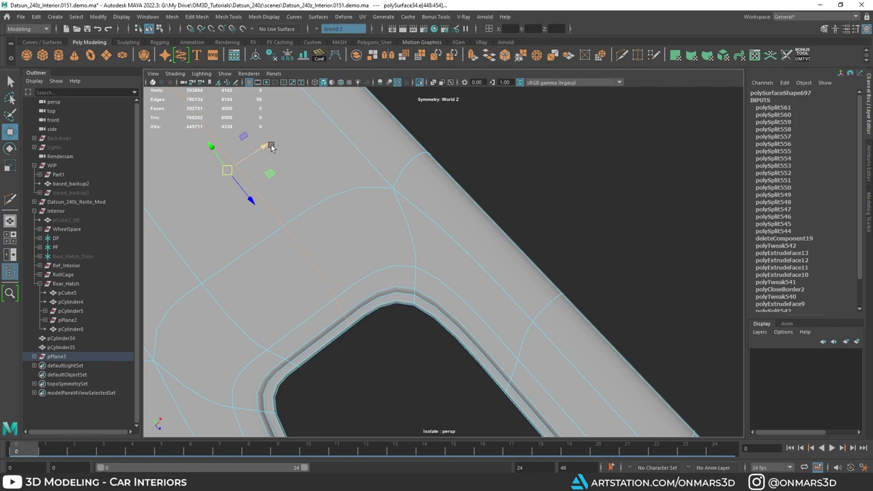
mouse_move(266, 145)
left_mouse_down()
mouse_move(250, 159)
mouse_move(271, 157)
left_mouse_up()
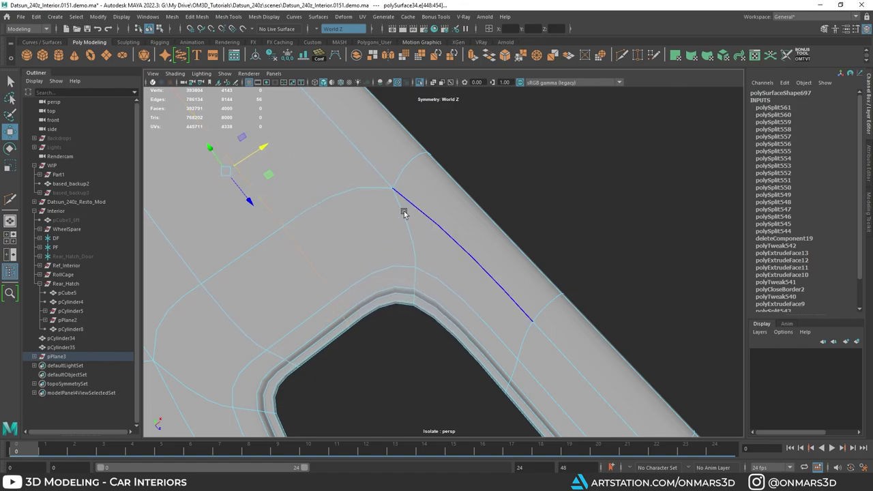
Move the edge loop crossing the opening's long side closer to the corner, and shift the lengthwise end loop outward toward that corner.
left_click_drag(403, 212, 501, 264, "alt")
double_click(509, 253)
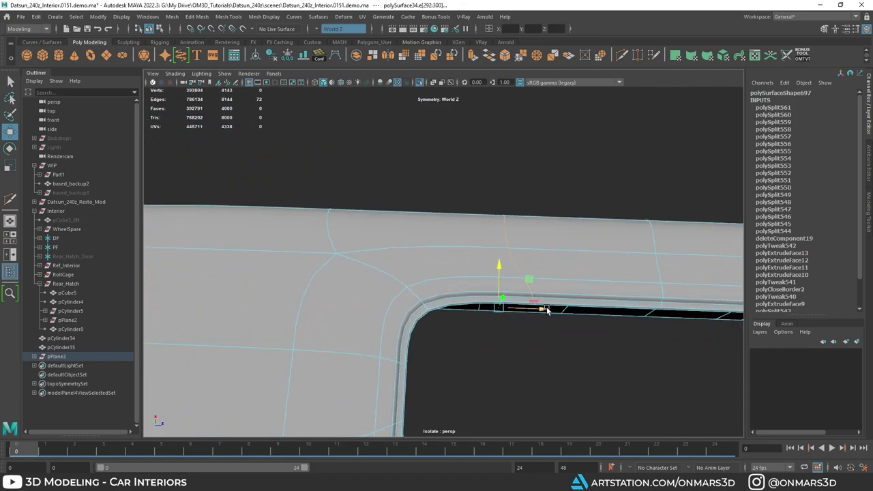
left_click_drag(544, 309, 471, 288)
double_click(324, 352)
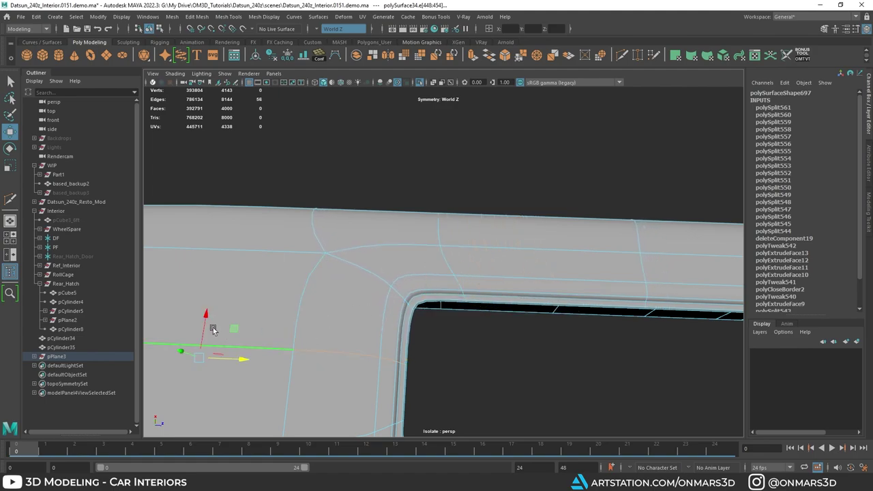
left_click_drag(207, 321, 214, 275)
left_click_drag(395, 311, 461, 264, "alt")
Show the unsmoothed cage and move the lengthwise end loop to the middle of the opening's short side.
key("1")
middle_click_drag(460, 264, 425, 237, "shift")
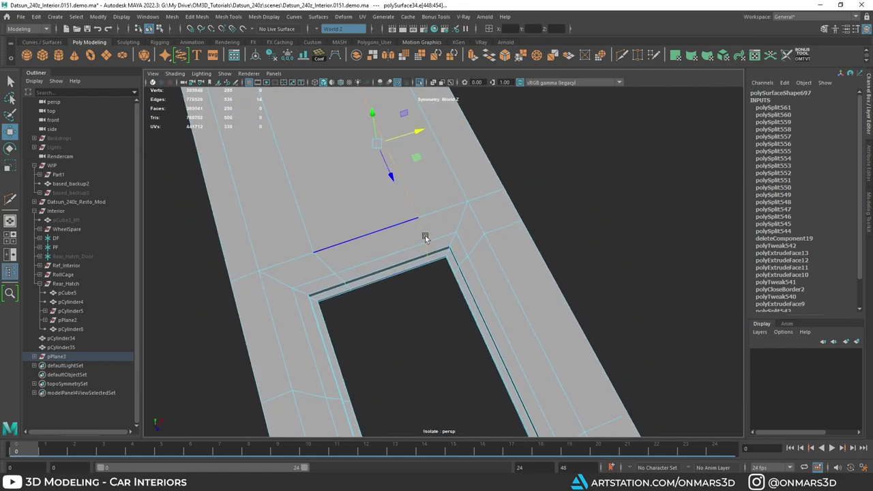
left_click_drag(444, 241, 419, 226, "alt")
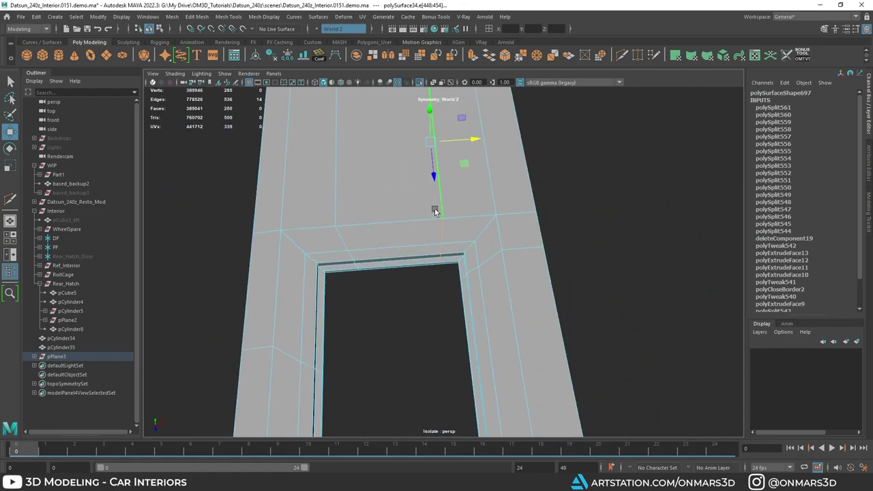
left_click_drag(431, 146, 344, 171)
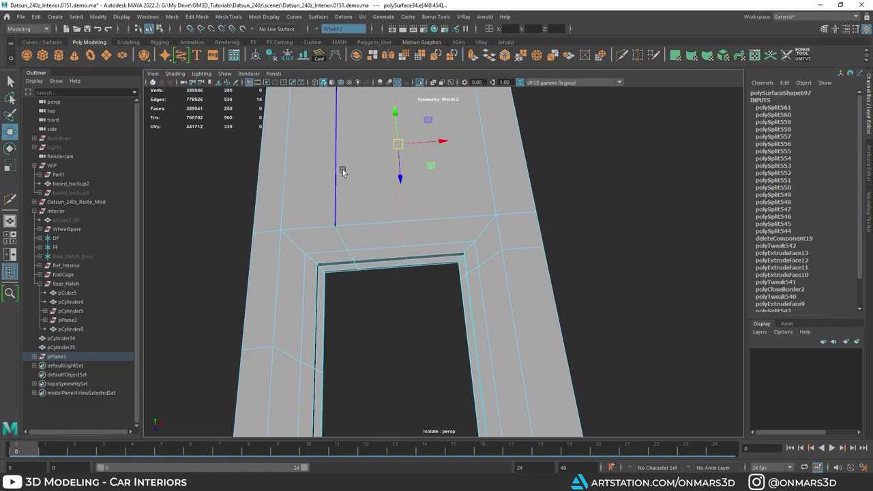
left_click_drag(388, 191, 377, 166, "alt")
Try sliding a single edge of the other lengthwise end loop toward the middle, and undo it.
left_click(346, 271)
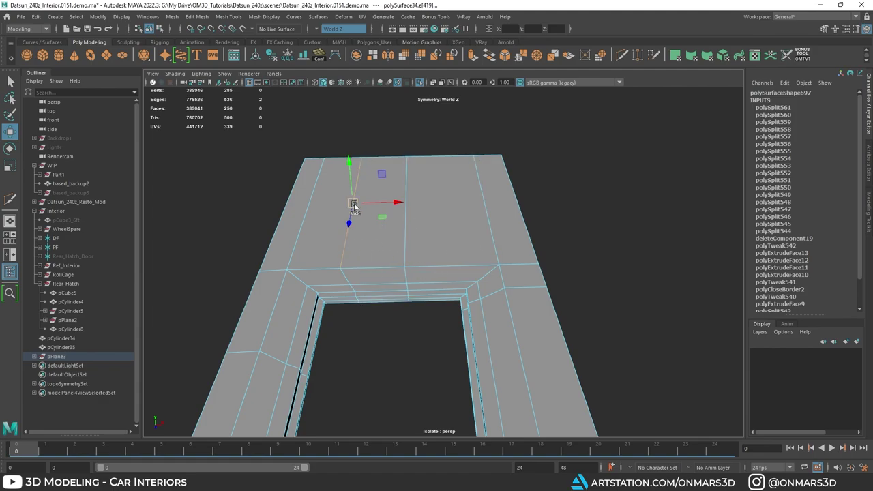
left_click_drag(354, 205, 404, 233, "ctrl+shift")
key("ctrl+z")
key("ctrl+z")
Select the whole second lengthwise end loop, move it toward the middle loop, and scale it along X to straighten it.
double_click(348, 217)
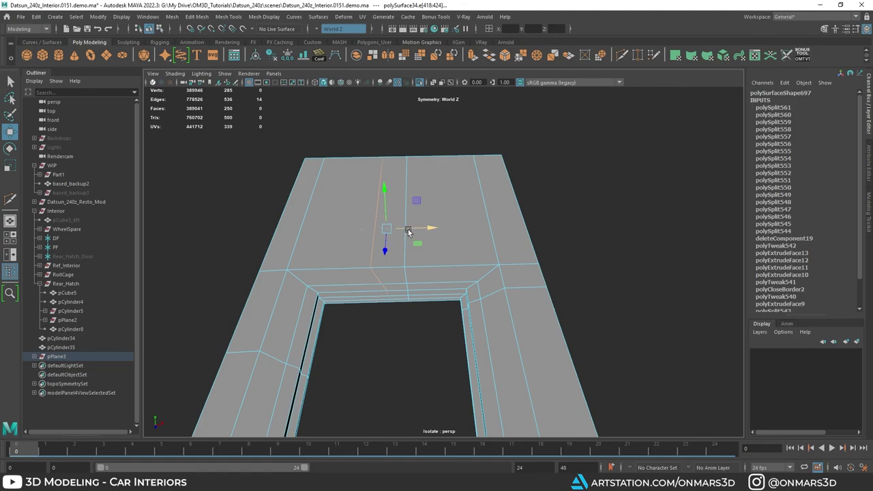
key("r")
mouse_move(430, 232)
left_mouse_down()
mouse_move(350, 230)
mouse_move(416, 229)
left_mouse_up()
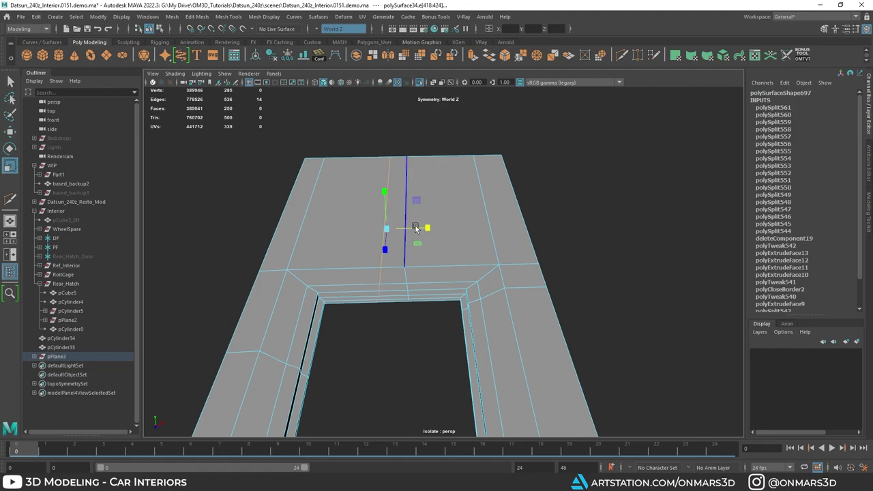
Scale the middle lengthwise end loop along X to straighten it, and check the smoothed panel around the window opening.
double_click(407, 192)
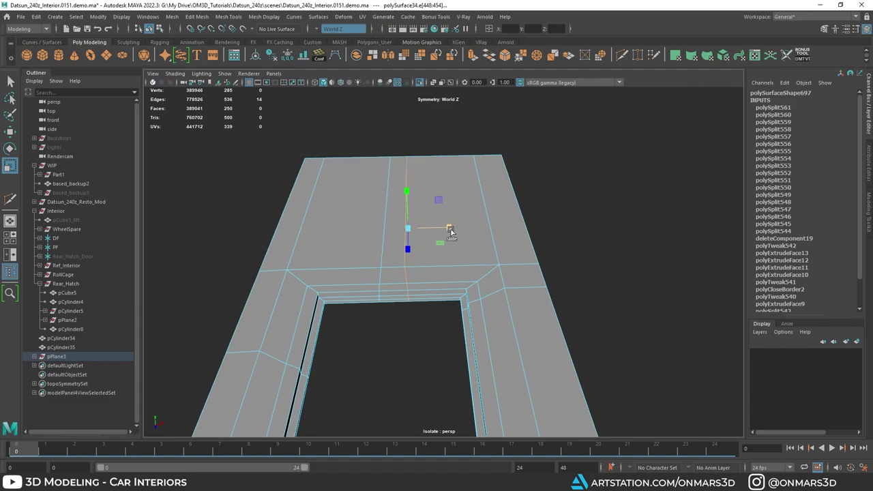
left_click_drag(345, 225, 315, 225, "ctrl+shift")
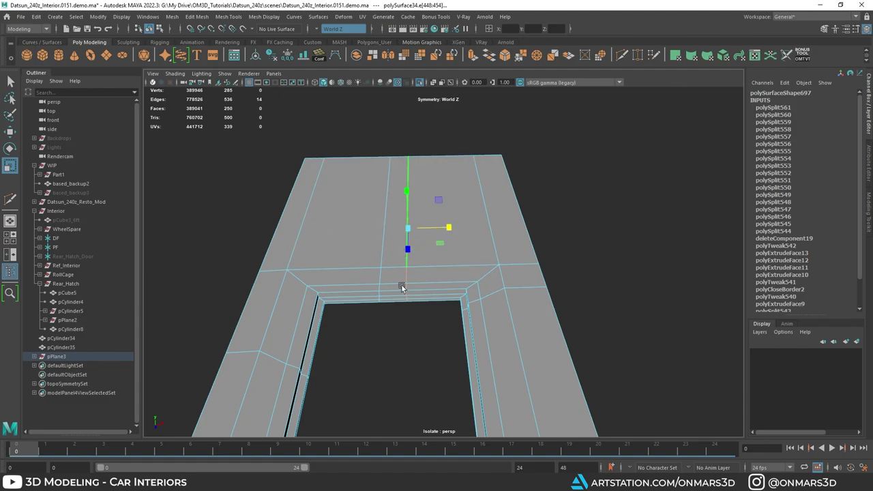
left_click_drag(418, 316, 480, 327, "alt")
key("q")
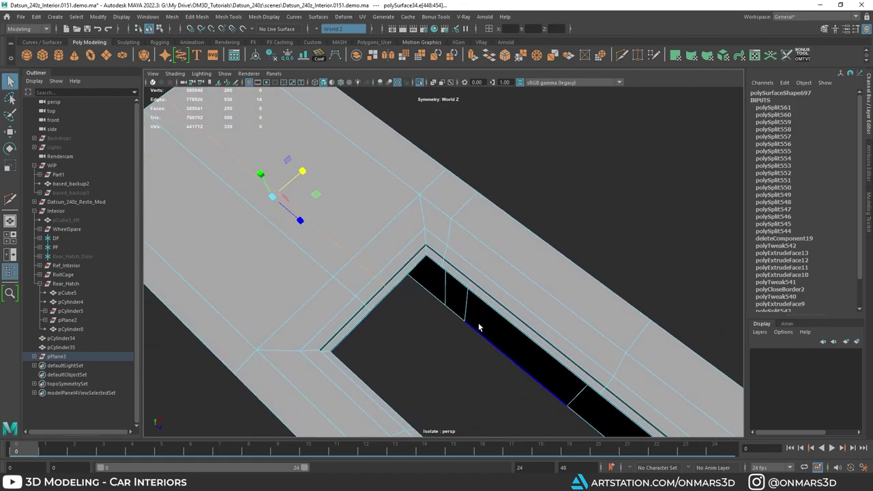
key("3")
key("F8")
left_click(542, 211)
left_click_drag(543, 210, 501, 281, "alt")
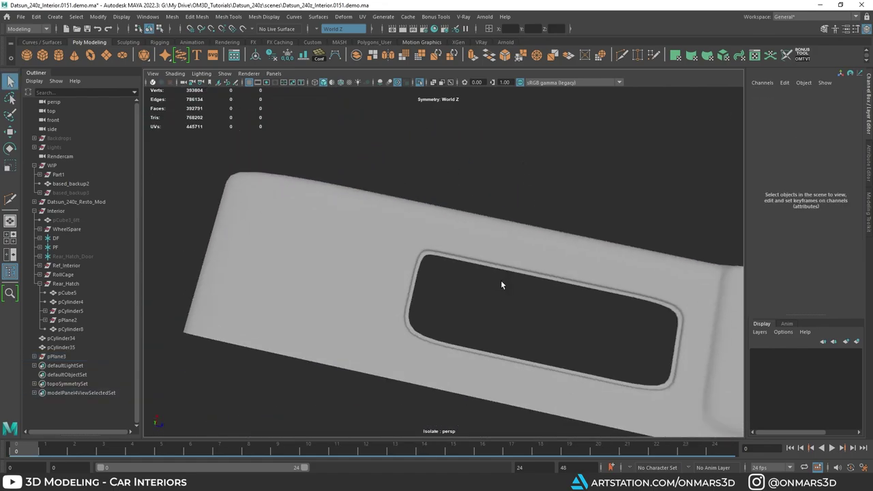
Show the unsmoothed cage and slide the crossing loop near the opening's outer corner along the long side toward the middle.
left_click(409, 253)
key("1")
left_click_drag(403, 257, 407, 259, "alt")
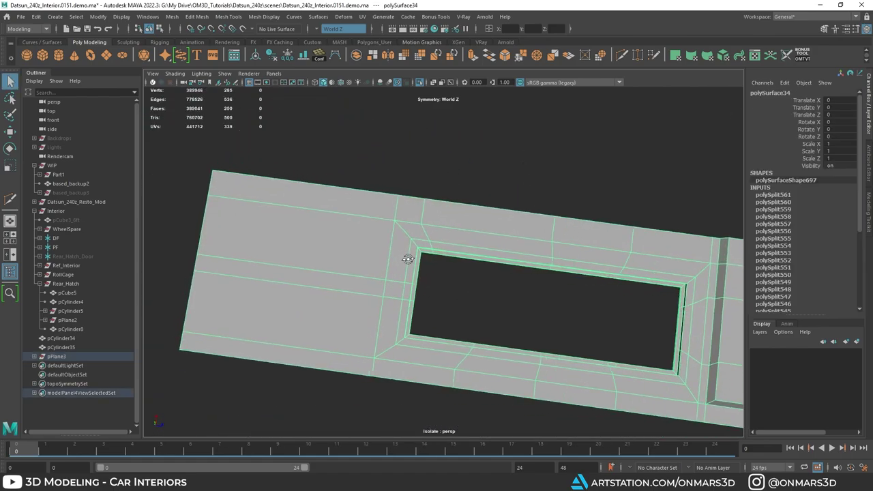
key("F10")
double_click(423, 218)
key("w")
middle_click_drag(431, 244, 488, 256, "shift")
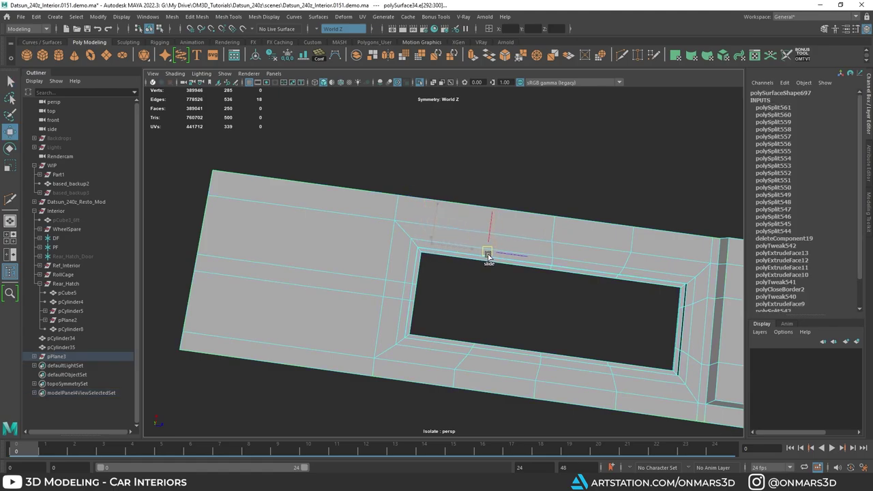
Add the matching crossing loop on the opening's opposite long side and scale both along Z to line them up.
double_click(467, 360, "shift")
left_click_drag(521, 274, 517, 259, "alt")
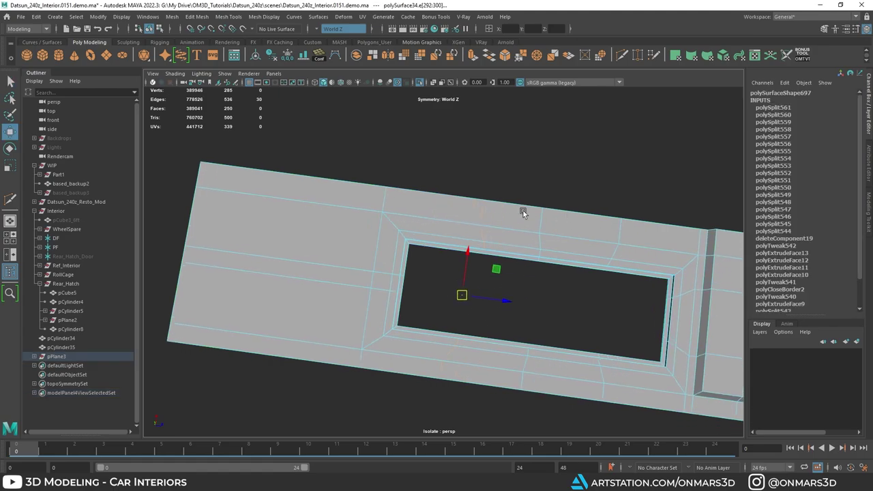
key("r")
left_click_drag(523, 210, 495, 214, "alt")
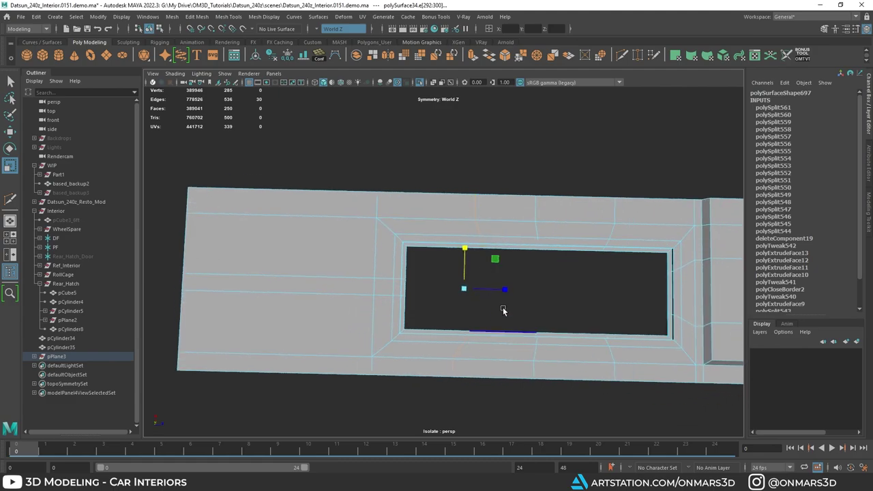
left_click_drag(506, 291, 360, 297, "ctrl+shift")
Select the crossing loops nearest the raised block on both long sides of the opening and align them by scaling along Z.
middle_click_drag(603, 223, 520, 209, "alt")
double_click(530, 199)
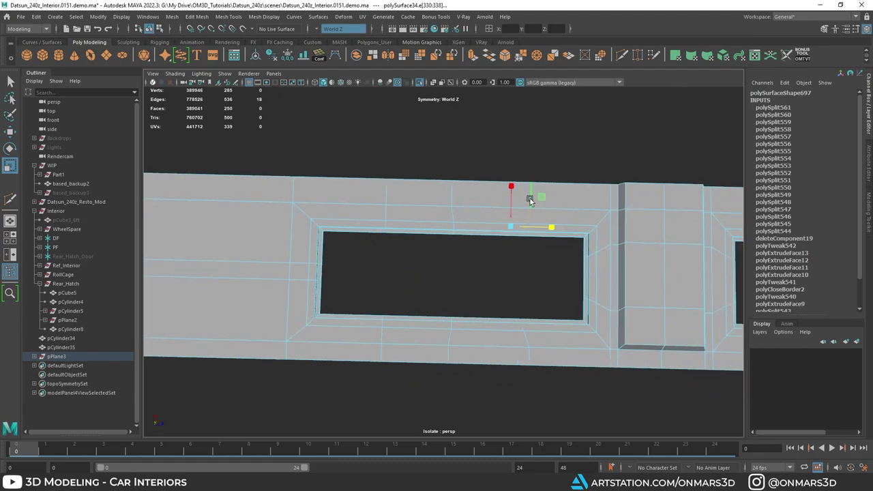
left_click(530, 340, "shift")
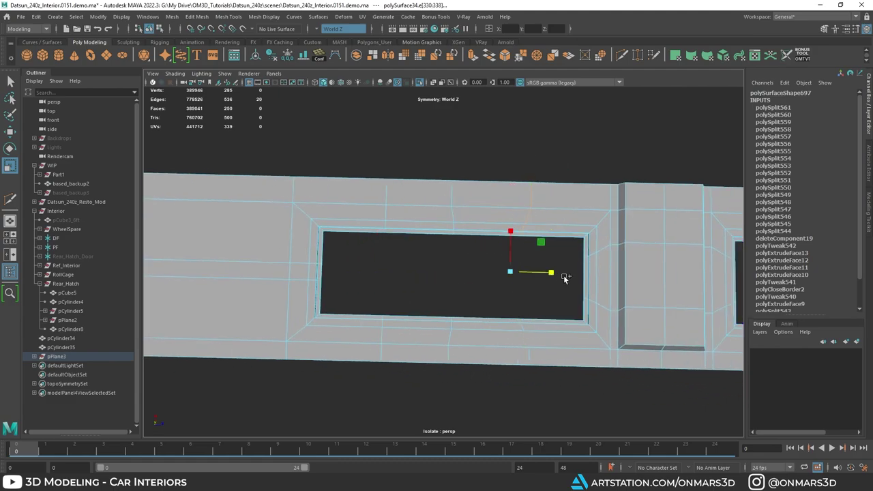
double_click(529, 340, "shift")
left_click_drag(497, 281, 365, 270, "ctrl+shift")
Align the central crossing loops on both long sides of the opening along Z, and review the whole panel smoothed.
left_click_drag(466, 233, 450, 213, "alt")
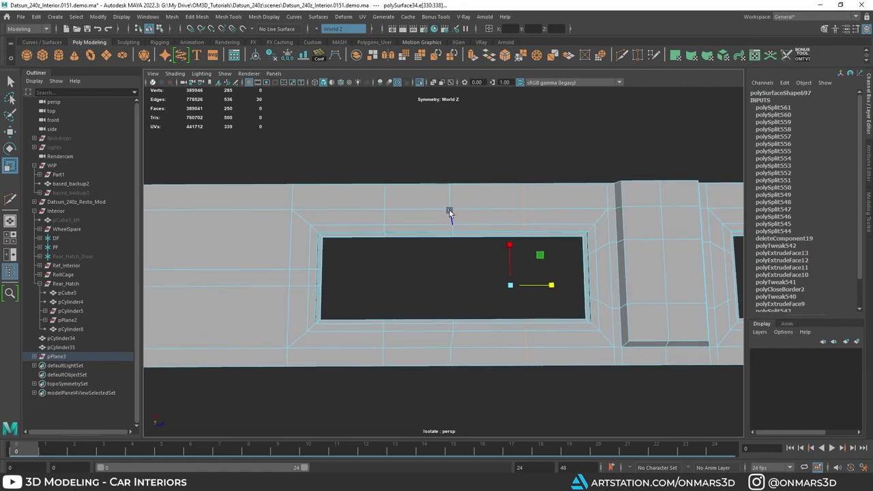
double_click(449, 212)
double_click(452, 340, "shift")
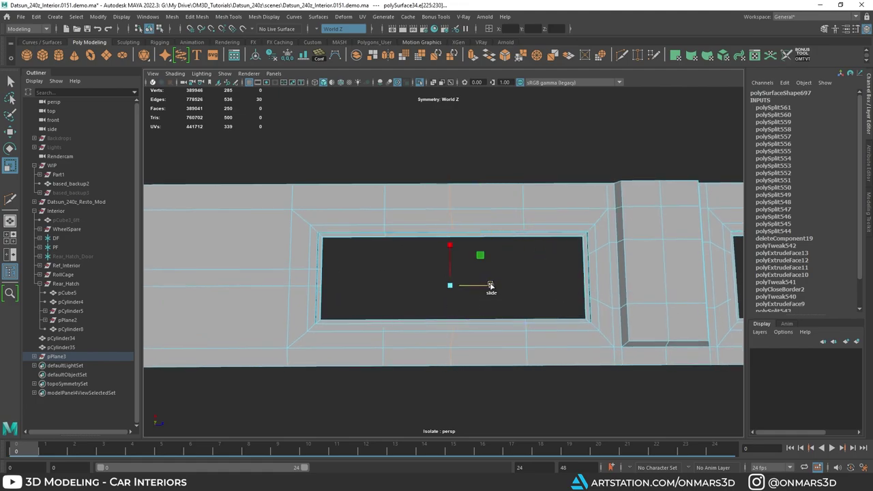
key("q")
key("3")
right_click_drag(491, 216, 550, 166)
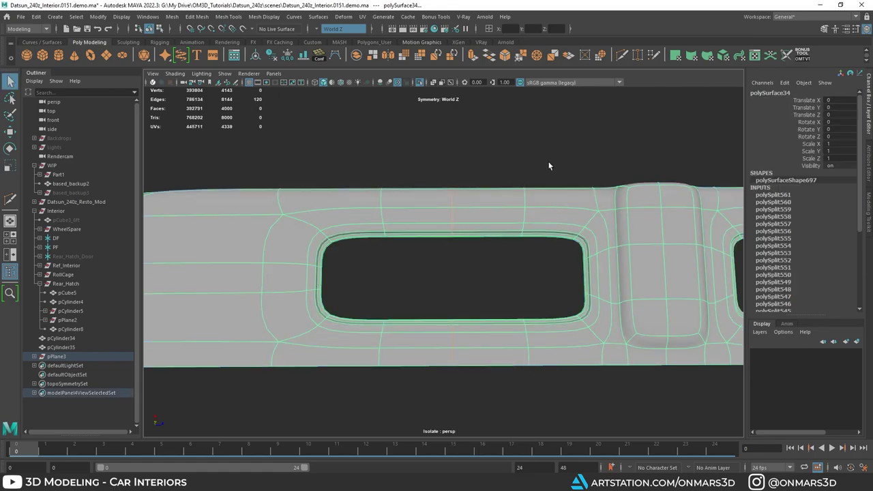
left_click(550, 166)
scroll(539, 179, "down", 3)
left_click_drag(508, 205, 479, 228, "alt")
right_click_drag(580, 264, 526, 382, "alt")
middle_click_drag(525, 383, 439, 362, "alt")
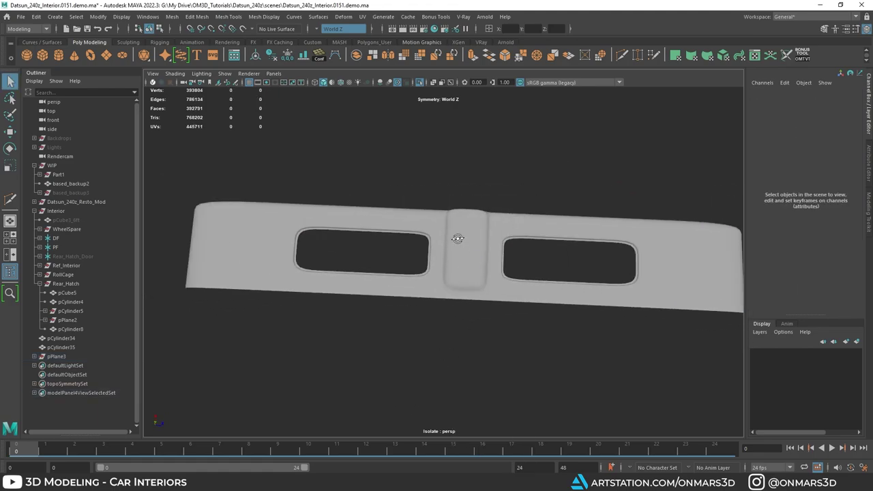
left_click_drag(458, 239, 437, 283, "alt")
Insert supporting edge loops around the raised block's sloped sides and across the panel just beside the block's base.
left_click(436, 282)
key("1")
scroll(440, 286, "up", 4)
left_click_drag(459, 329, 462, 269, "alt")
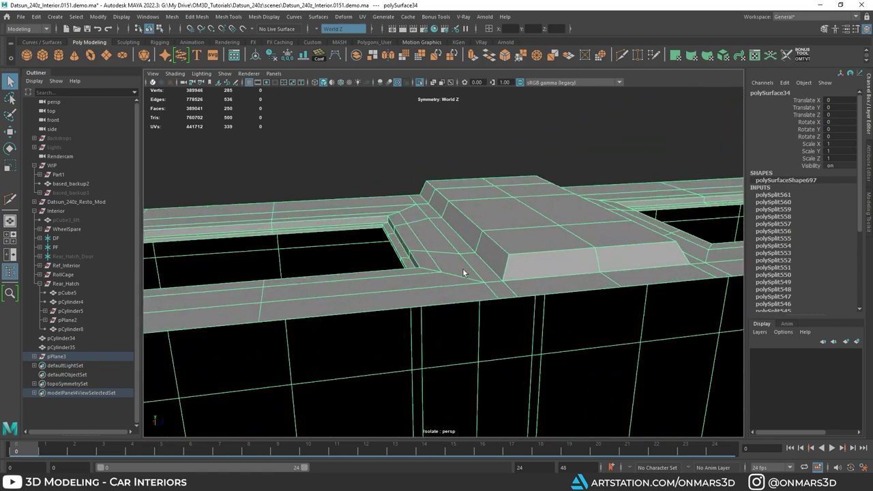
right_click_drag(462, 269, 550, 237, "alt")
middle_click_drag(550, 237, 522, 223, "alt")
right_click_drag(504, 191, 442, 201)
left_click_drag(486, 234, 471, 252, "alt")
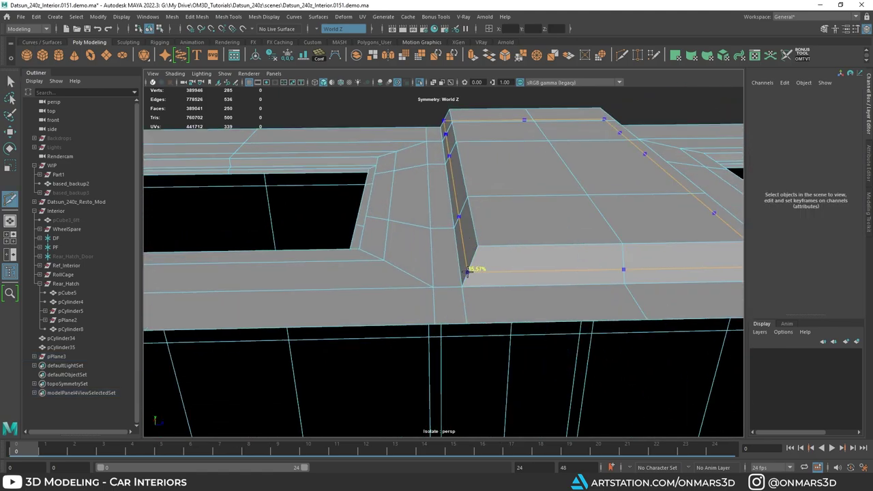
left_click(467, 272, "ctrl")
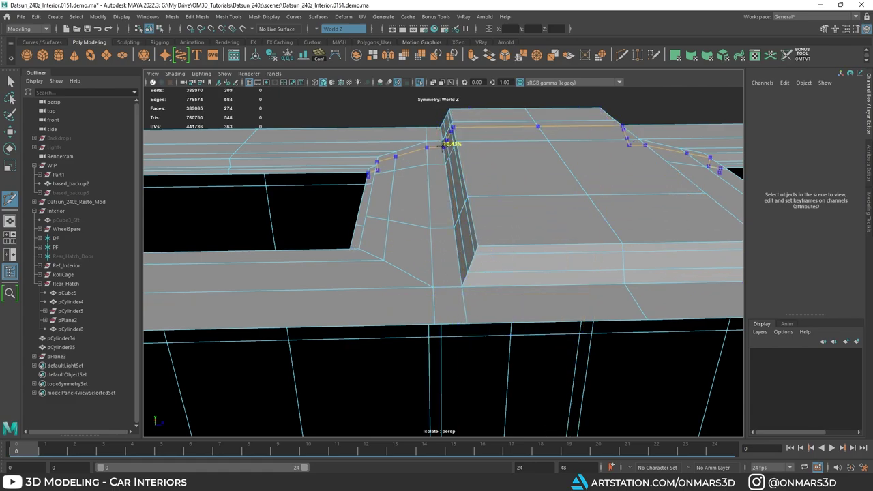
left_click(436, 129, "ctrl")
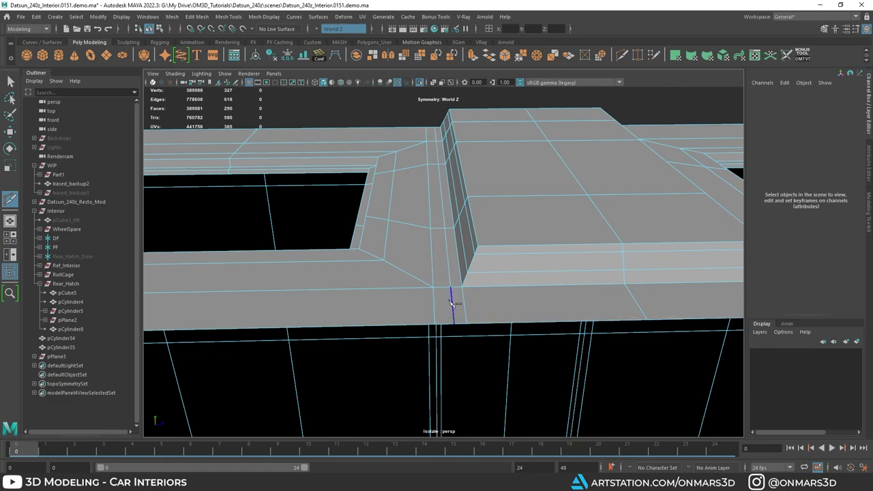
Preview the panel smoothed to check how the new supporting loops shape the raised block's base and sides.
key("q")
key("3")
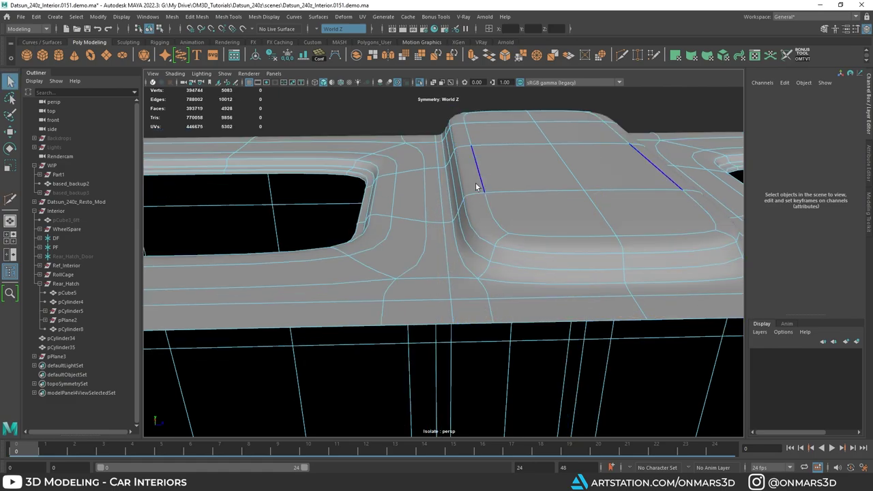
right_click_drag(476, 186, 545, 156)
left_click(707, 91)
left_click_drag(485, 226, 495, 258, "alt")
Show the unsmoothed cage and insert supporting edge loops on the raised block's top, just inside its edges.
left_click(495, 243)
key("1")
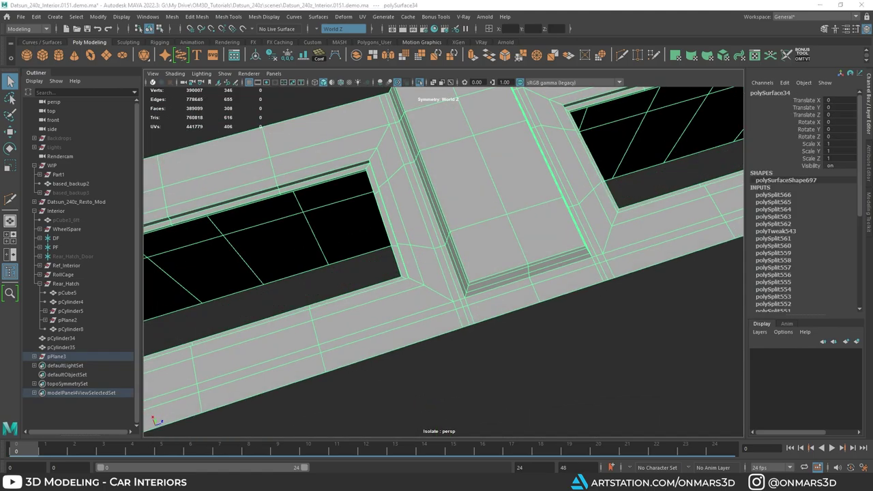
left_click_drag(536, 304, 515, 280, "alt")
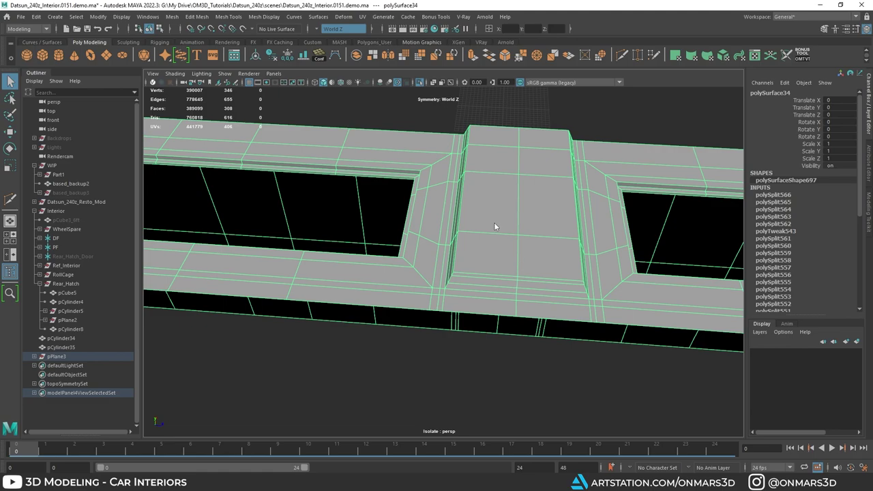
right_click_drag(495, 226, 440, 217, "shift")
left_click(468, 230, "ctrl")
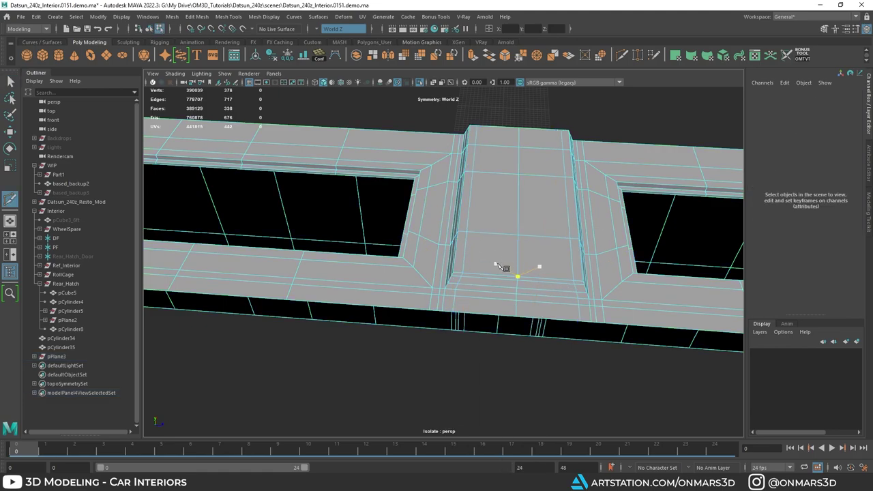
Preview the panel smoothed again to check the sharpness of the raised block's top edges.
key("q")
key("3")
right_click_drag(529, 221, 550, 202)
left_click(529, 347)
mouse_move(440, 335)
left_mouse_down("alt")
mouse_move(545, 304)
mouse_move(445, 302)
mouse_move(421, 312)
mouse_move(470, 311)
mouse_move(435, 316)
mouse_move(443, 286)
left_mouse_up("alt")
left_click(442, 290)
Examine the edge flow at the raised block's base corner in the unsmoothed cage.
key("1")
scroll(440, 300, "up", 2)
scroll(439, 297, "up", 2)
right_click_drag(456, 231, 456, 207)
left_click(436, 312)
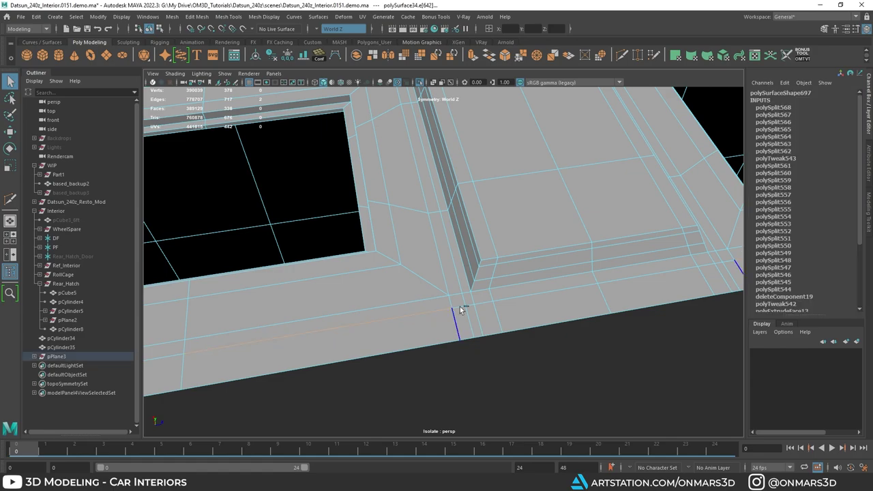
left_click(460, 306)
scroll(460, 305, "down", 4)
left_click_drag(549, 309, 496, 299, "alt")
right_click_drag(532, 251, 574, 228)
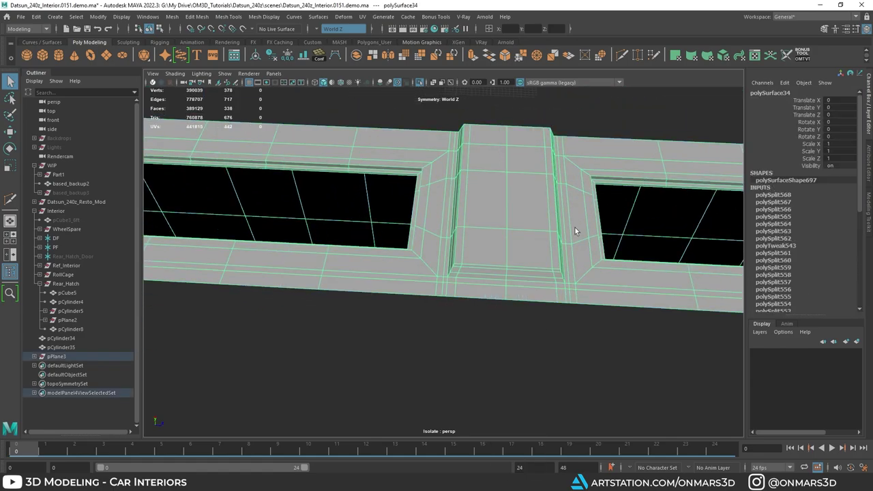
Isolate the finished reference rear panel and examine its smoothed centre block and window openings for comparison.
left_click_drag(447, 242, 471, 209, "alt")
key("ctrl+1")
left_click(492, 209)
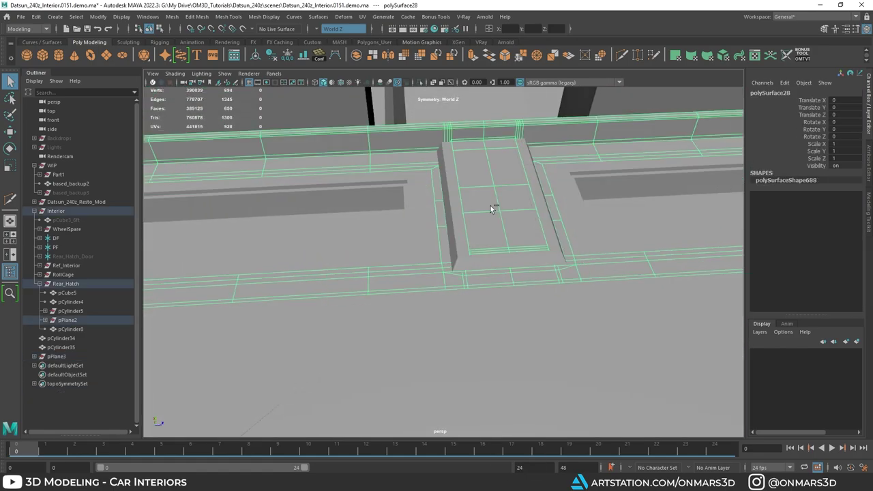
key("ctrl+1")
key("ctrl+1")
key("ctrl+1")
key("3")
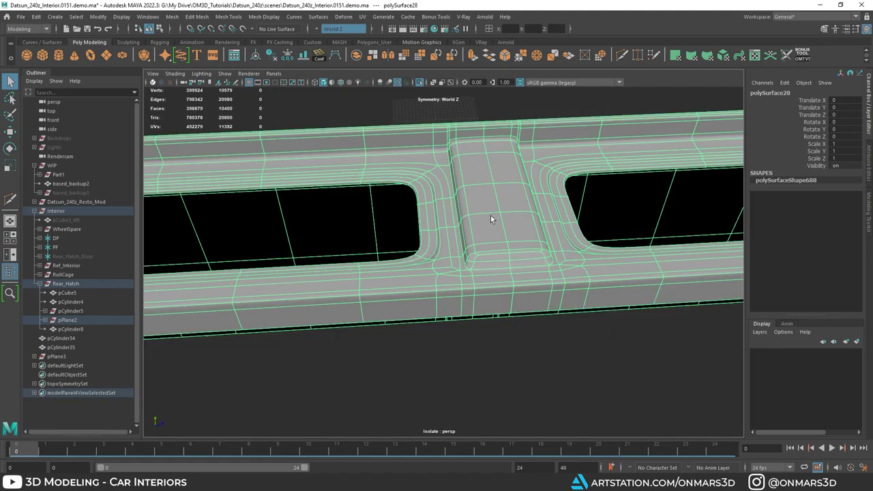
left_click_drag(491, 218, 510, 228, "alt")
left_click(475, 371)
left_click_drag(474, 371, 451, 364, "alt")
left_click_drag(539, 228, 443, 297, "alt")
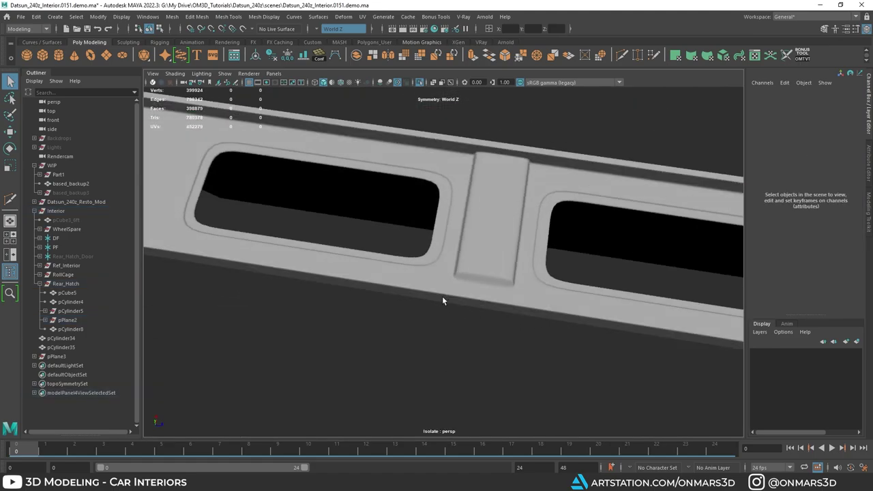
Leave the isolated reference panel and examine the neighbouring interior surfaces down to the spare wheel well.
left_click(516, 221)
key("ctrl+1")
left_click_drag(422, 230, 437, 293, "alt")
left_click(421, 208)
key("ctrl+1")
scroll(466, 236, "up", 3)
key("ctrl+1")
scroll(455, 289, "down", 3)
left_click(514, 378)
middle_click_drag(469, 304, 472, 215, "alt")
left_click_drag(417, 218, 414, 223, "alt")
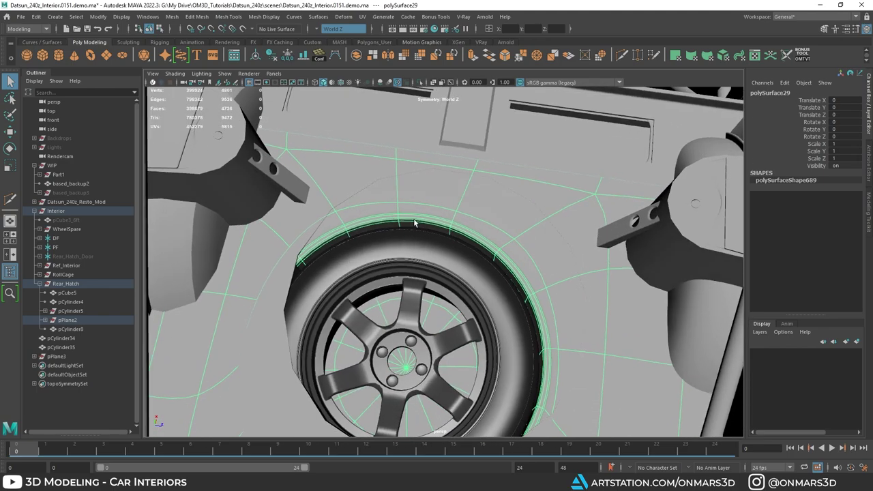
Isolate the unrefined spare wheel well panel and examine the topology around its circular recess.
left_click(355, 181)
scroll(429, 251, "down", 3)
key("ctrl+1")
left_click_drag(429, 252, 420, 254, "alt")
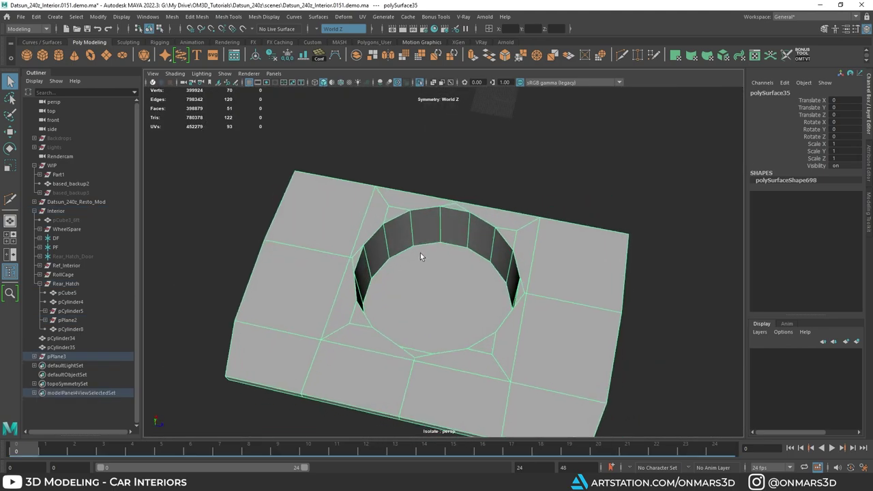
scroll(421, 253, "up", 3)
left_click_drag(382, 231, 508, 148, "alt")
scroll(346, 246, "up", 2)
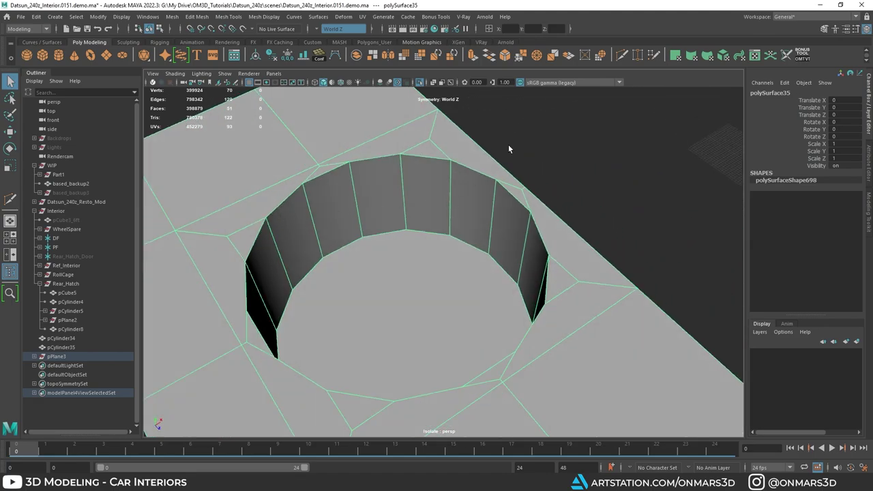
scroll(287, 175, "down", 4)
left_click_drag(371, 250, 411, 272, "alt")
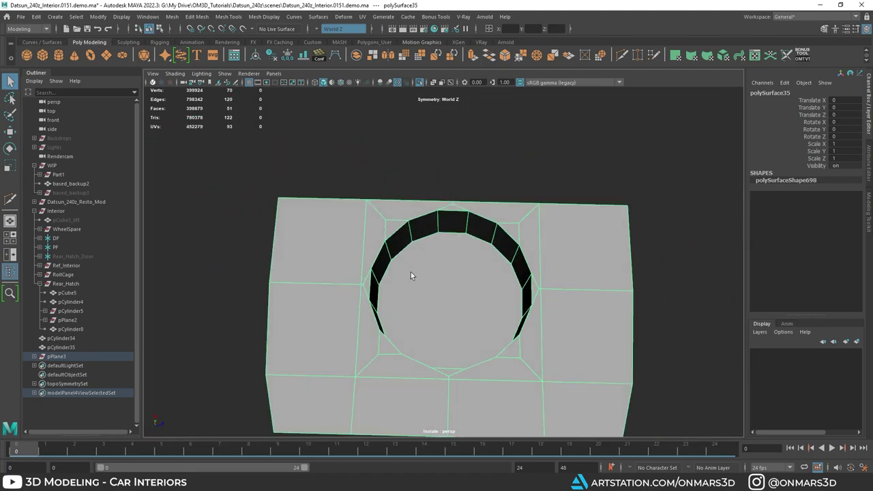
middle_click_drag(410, 272, 401, 256, "alt")
scroll(408, 255, "down", 1)
left_click_drag(408, 254, 409, 255, "alt")
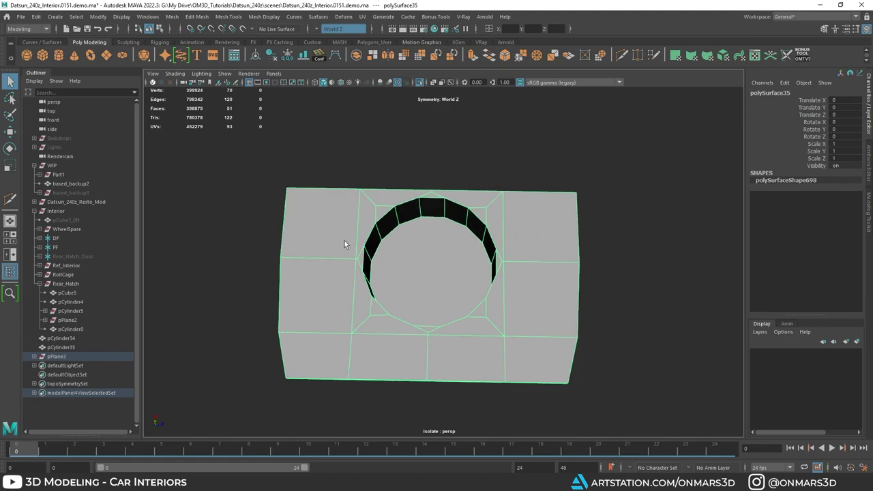
Isolate the finished reference version of the wheel well panel and examine its edge flow and supporting loops.
left_click_drag(488, 301, 470, 227, "alt")
key("ctrl+1")
scroll(450, 211, "up", 4)
left_click(443, 195)
key("ctrl+1")
scroll(439, 221, "up", 4)
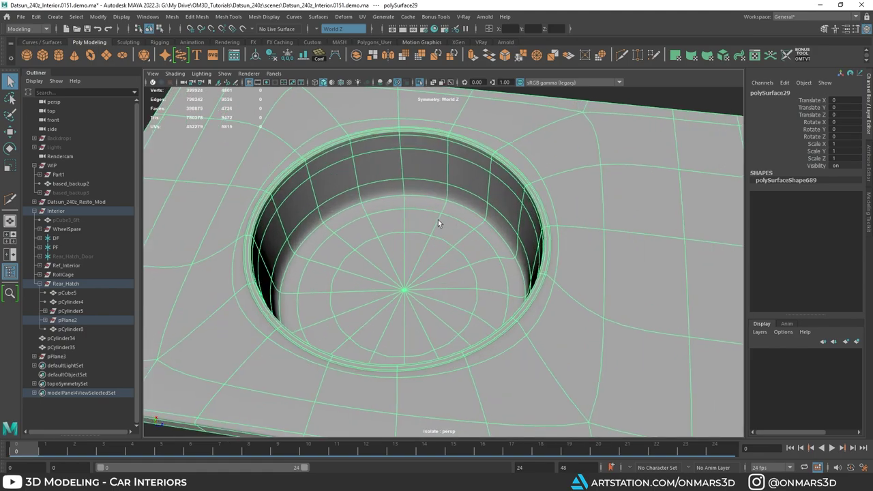
scroll(401, 273, "down", 3)
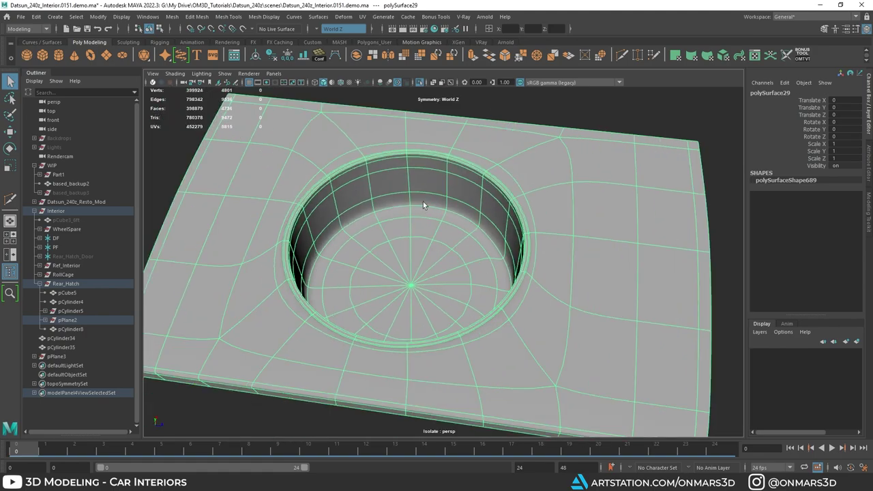
left_click_drag(423, 204, 469, 258, "alt")
Isolate the new rear window panel together with the reference wheel well panel.
key("ctrl+1")
left_click(466, 153)
key("ctrl+1")
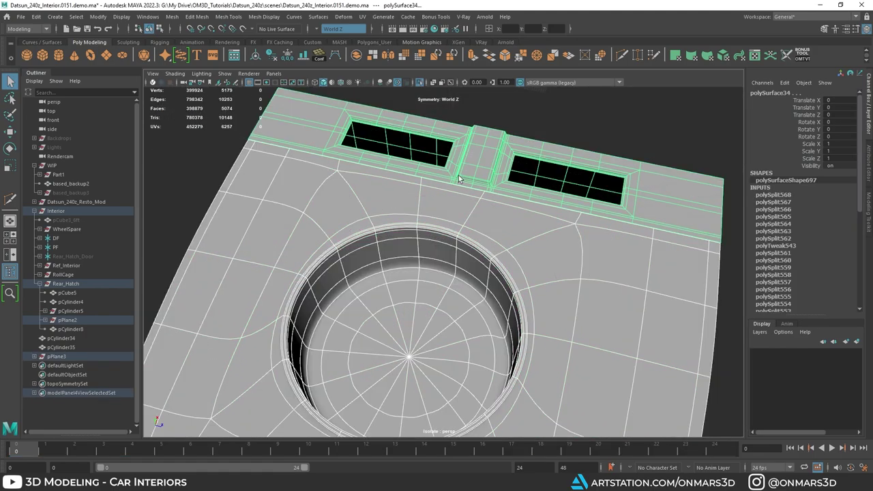
Leave the isolated pair of panels and isolate the unrefined spare wheel well panel.
left_click_drag(455, 267, 528, 216, "alt")
left_click(528, 216)
scroll(524, 218, "down", 4)
key("ctrl+1")
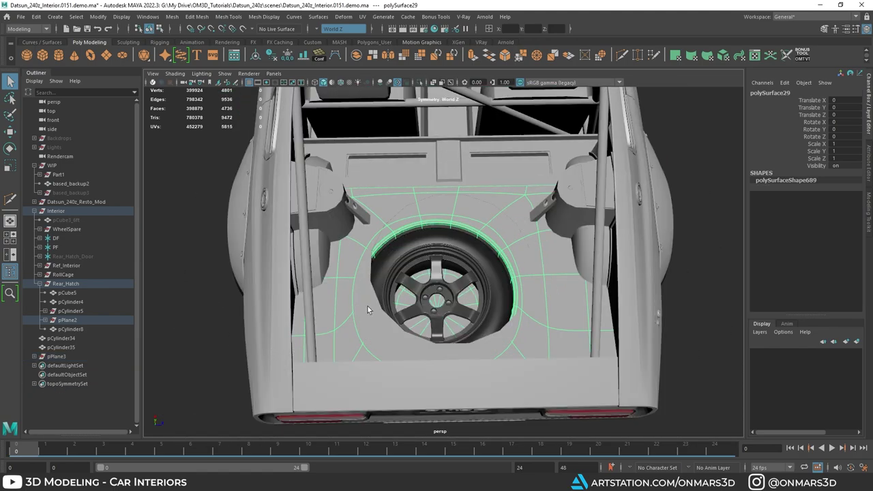
left_click(368, 306)
key("ctrl+1")
left_click_drag(475, 253, 448, 197, "alt")
Try to delete the diagonal and connecting edges between the circular recess and its surrounding square on the wheel well panel.
right_click_drag(443, 209, 442, 176)
left_click(387, 212)
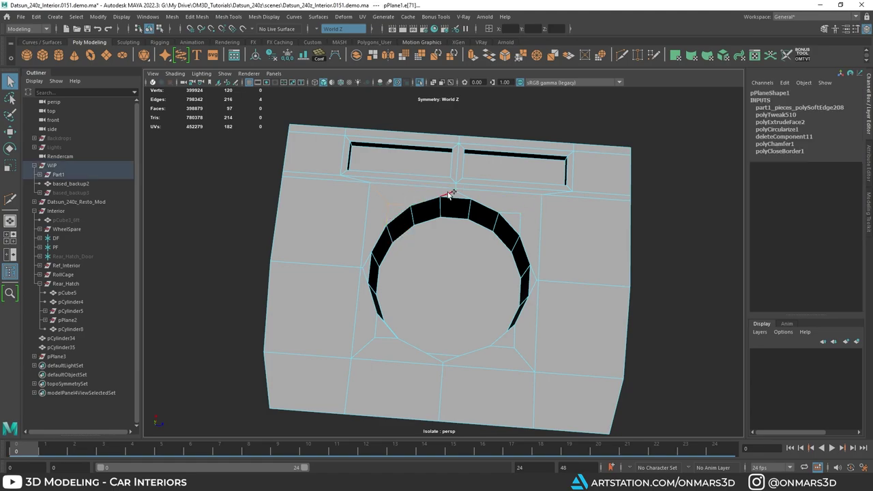
right_click_drag(463, 196, 502, 218)
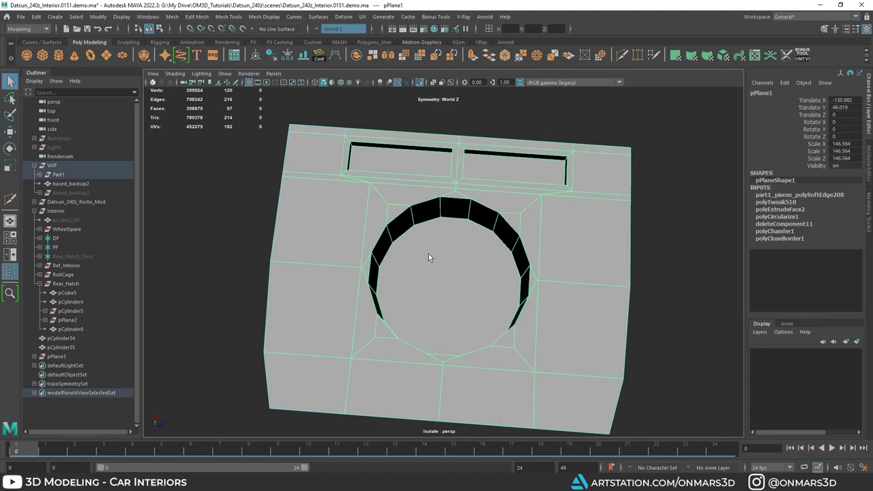
right_click_drag(400, 204, 398, 175)
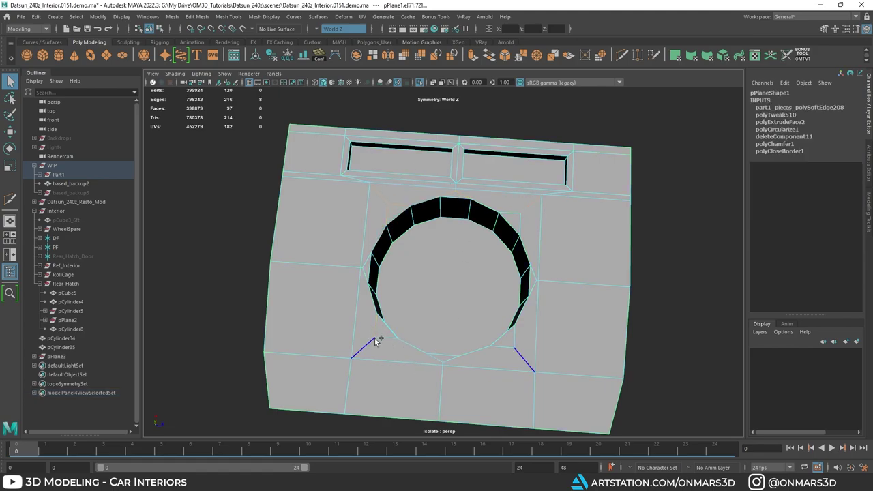
left_click(449, 368)
left_click(445, 365, "shift")
left_click_drag(415, 355, 499, 350, "alt")
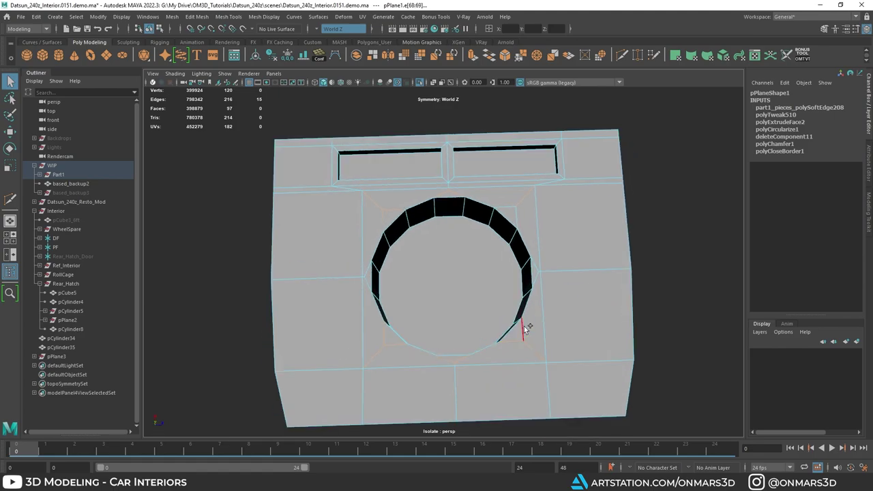
left_click(536, 280, "shift")
left_click(536, 268, "shift")
left_click(518, 218, "shift")
left_click(508, 206, "shift")
left_click(367, 284, "shift")
key("ctrl+Delete")
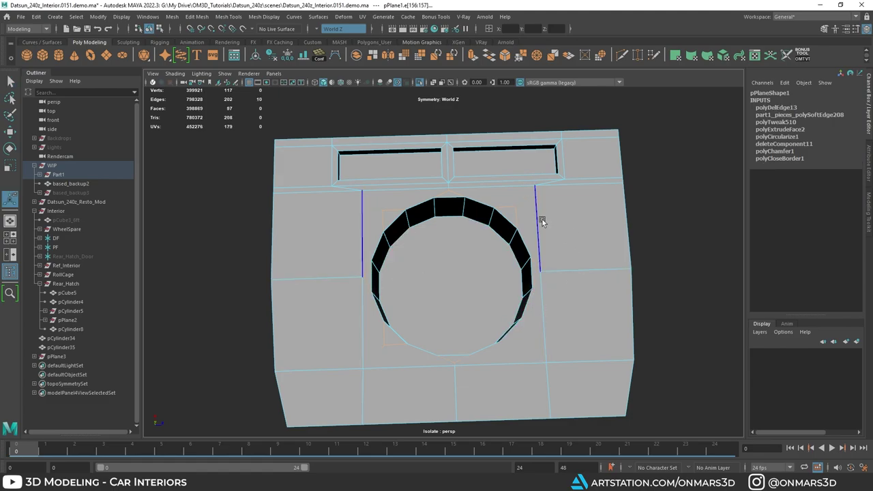
Try to delete the leftover corner edges around the recess, turning World Z symmetry off for the one-sided ones.
key("q")
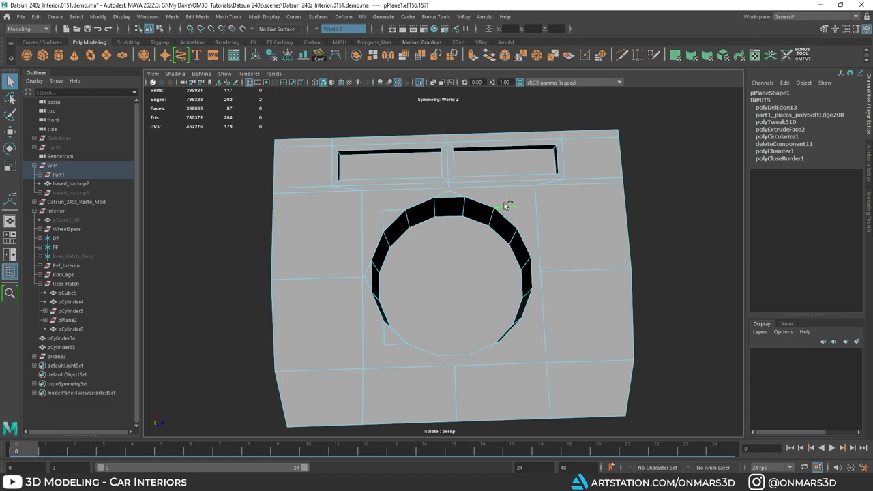
key("ctrl+Delete")
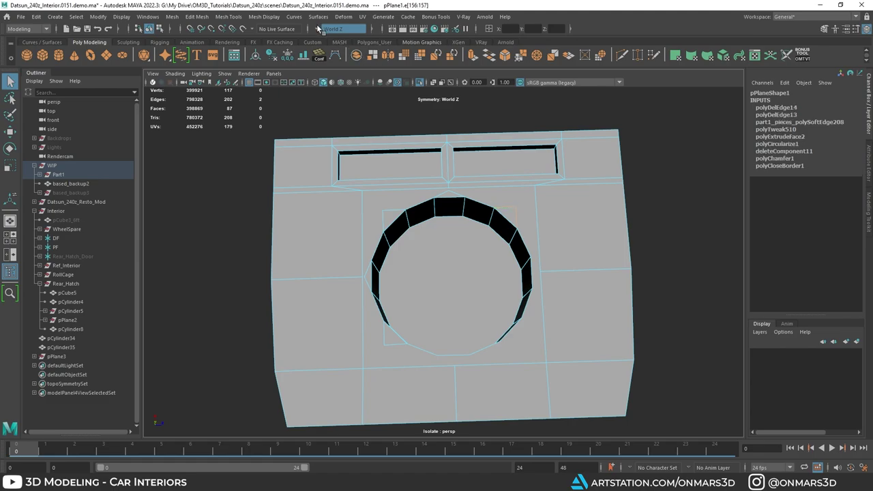
left_click(318, 28)
left_click(338, 33)
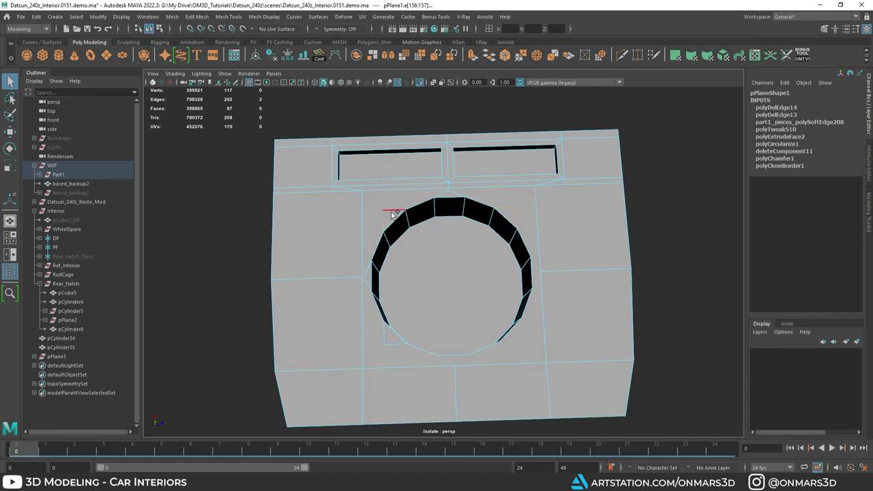
key("Delete")
left_click(391, 216)
mouse_move(392, 217)
left_mouse_down("alt")
mouse_move(409, 253)
mouse_move(474, 284)
mouse_move(400, 279)
mouse_move(445, 307)
mouse_move(467, 299)
left_mouse_up("alt")
key("3")
key("1")
key("alt+x")
scroll(446, 307, "up", 5)
key("alt+x")
scroll(467, 300, "up", 3)
middle_click_drag(467, 299, 411, 240, "alt")
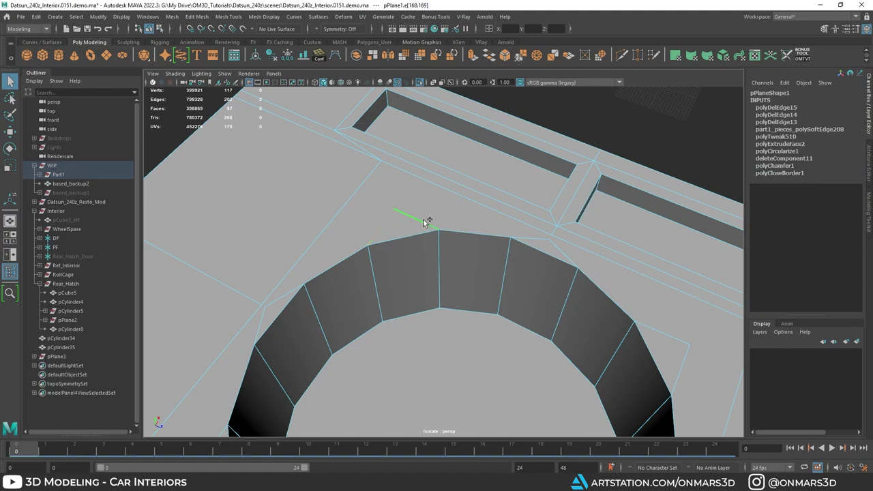
key("Delete")
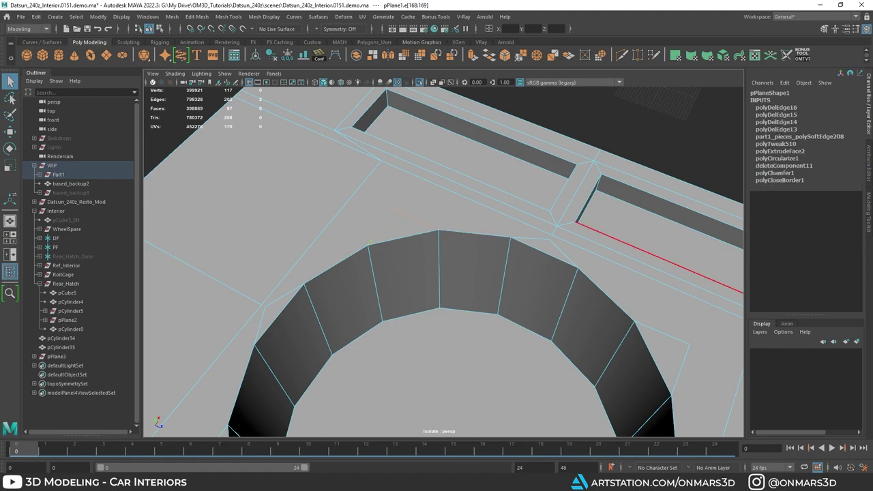
Cut a new edge with Multi-Cut across the side face next to the recess, from the inner square to the panel's outer border.
scroll(600, 217, "down", 3)
left_click_drag(348, 159, 199, 165, "alt")
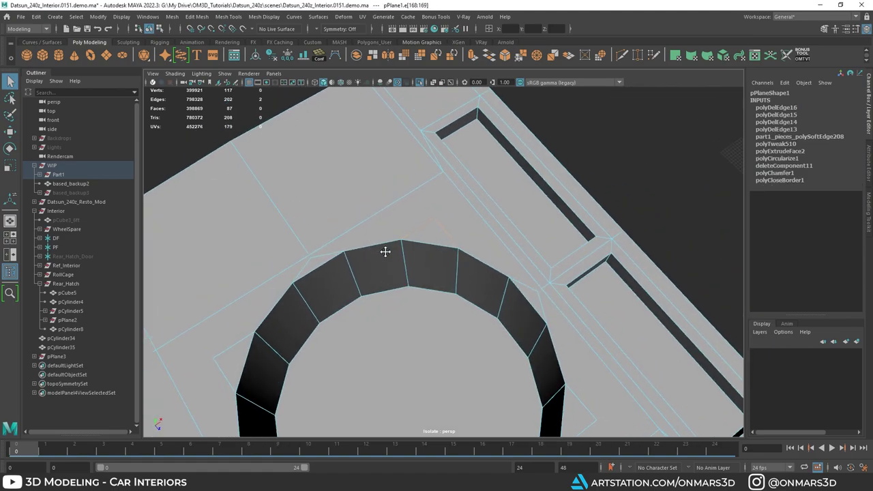
left_click_drag(386, 251, 307, 265, "alt")
right_click_drag(455, 207, 408, 209, "shift")
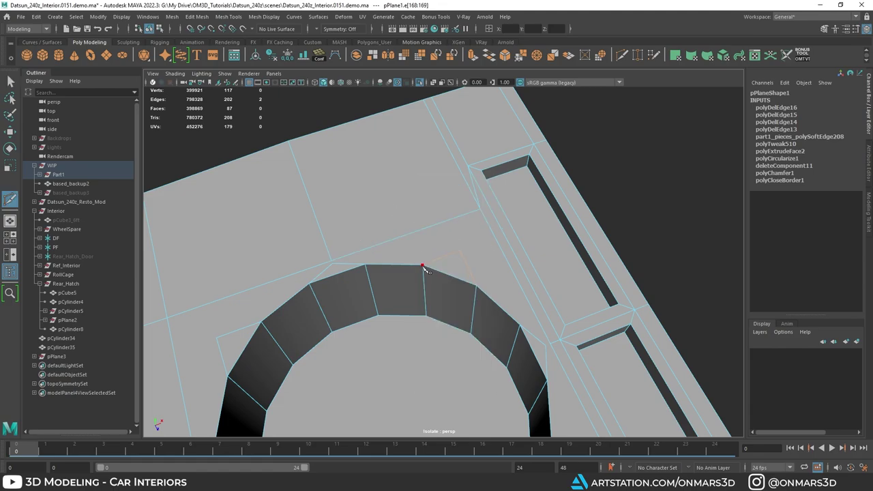
left_click(359, 120)
right_click(375, 131)
left_click_drag(516, 272, 429, 258, "alt")
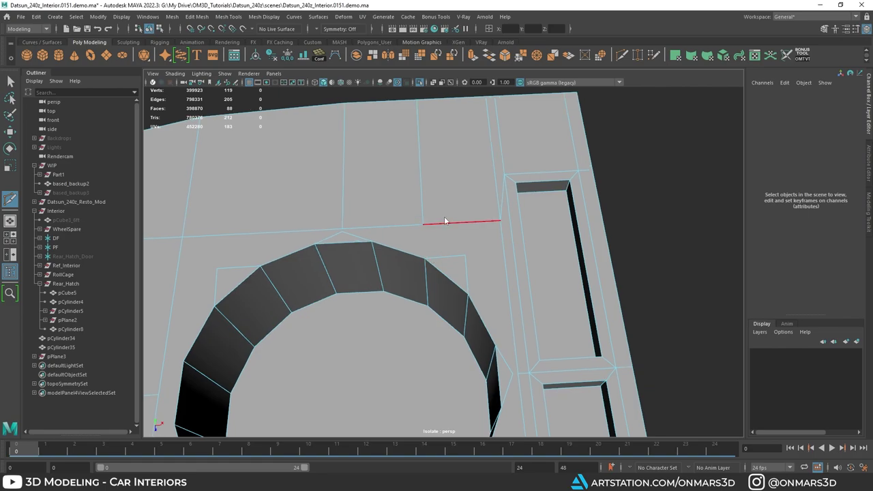
Delete the large face and small corner faces between the circular recess and the surrounding square.
right_click_drag(444, 219, 448, 232)
key("q")
left_click(470, 262)
left_click(456, 261, "shift")
scroll(484, 328, "down", 4)
middle_click_drag(489, 340, 512, 286, "alt")
scroll(513, 285, "up", 3)
left_click(532, 267, "shift")
left_click(502, 371, "shift")
left_click_drag(326, 307, 316, 311, "alt")
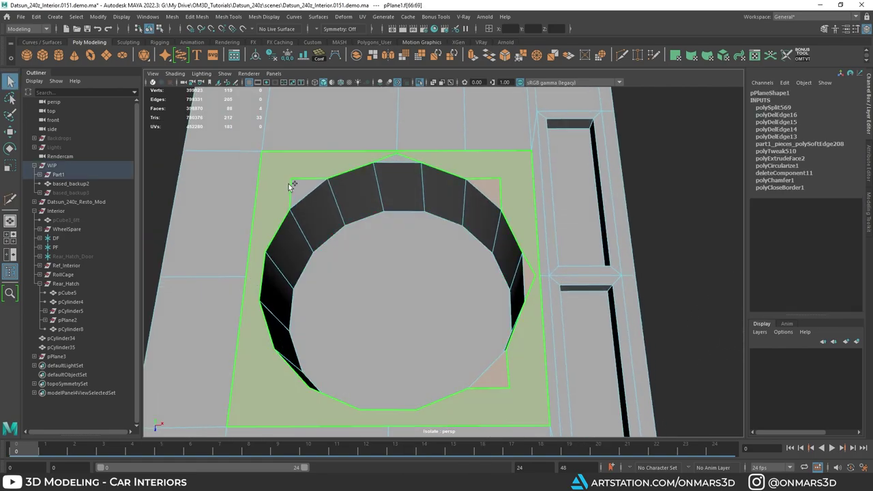
left_click(307, 185, "shift")
key("Delete")
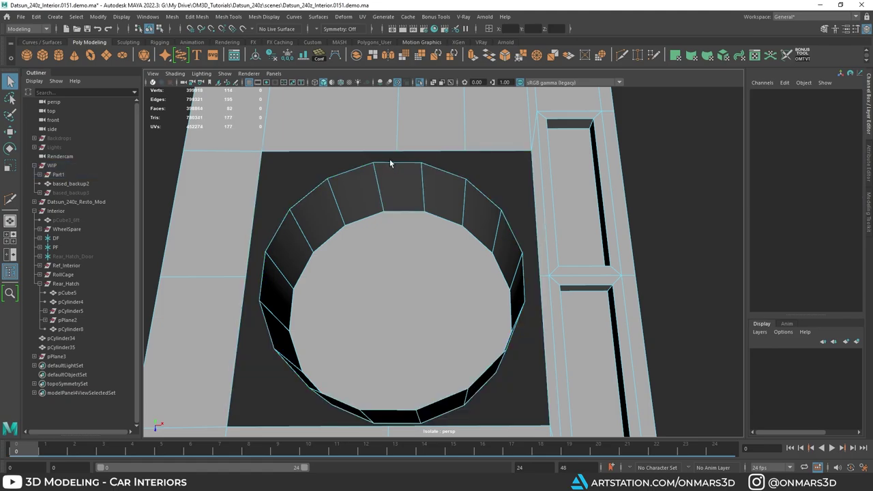
Examine the open gap between the recess rim and the square opening from several sides.
right_click_drag(368, 137, 365, 85)
left_click(353, 144)
left_click_drag(368, 218, 371, 191, "alt")
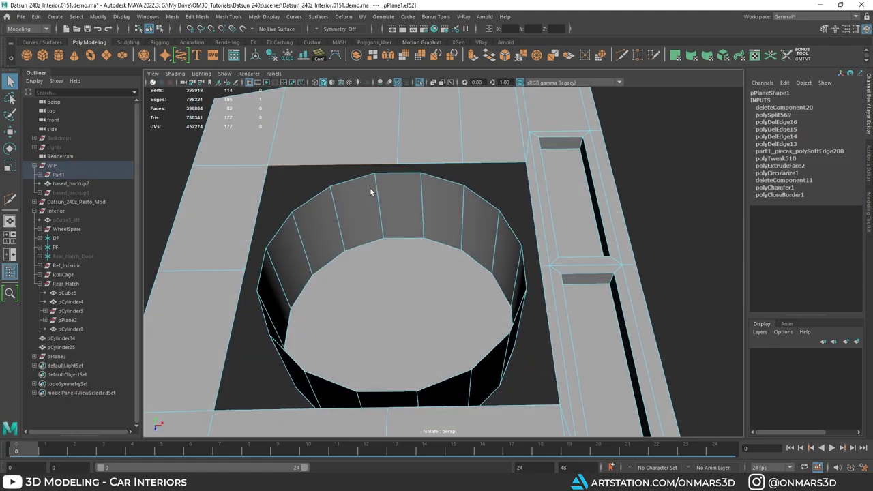
left_click_drag(518, 212, 461, 154, "alt")
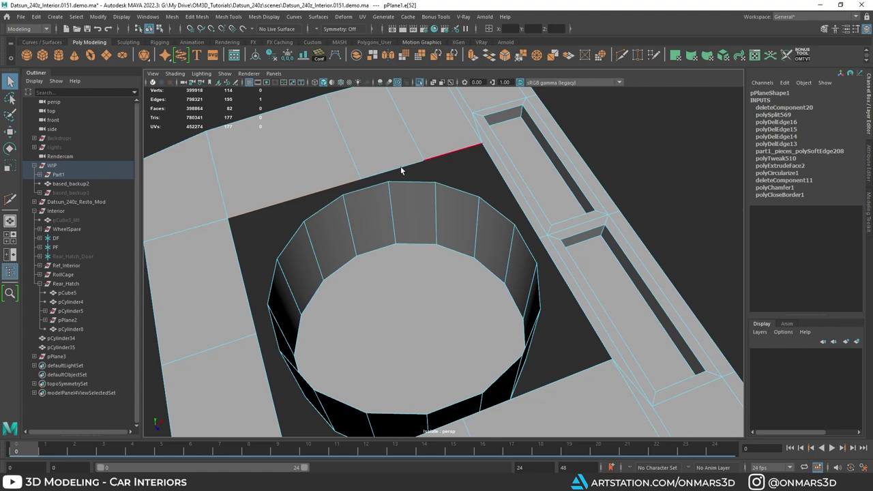
left_click_drag(363, 189, 567, 244, "alt")
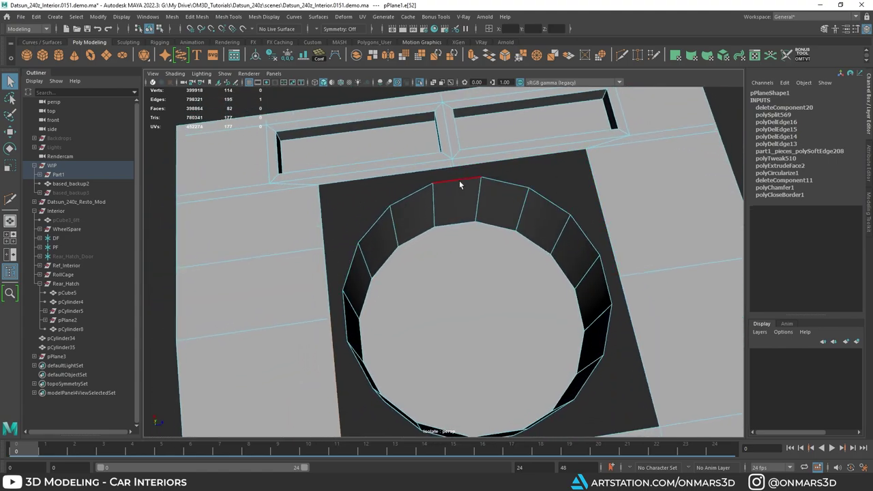
left_click_drag(459, 184, 448, 184, "alt")
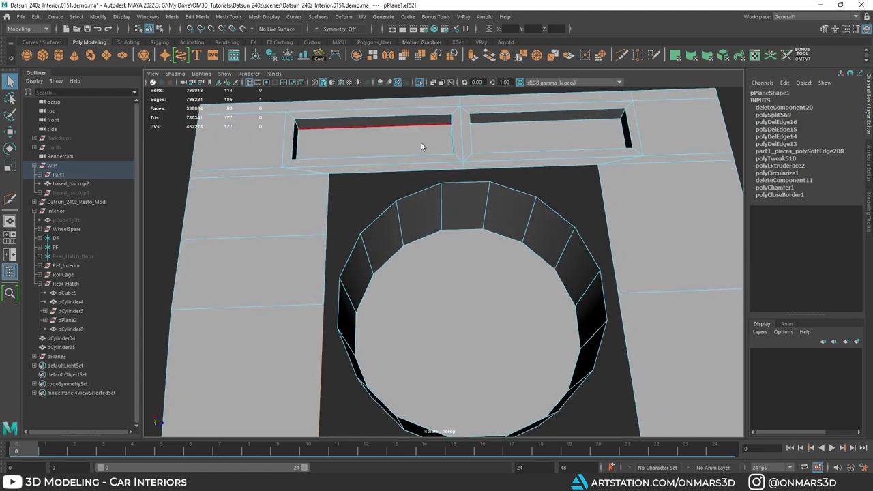
Undo the deletion of the faces around the recess and select the large face enclosing it to inspect its outline.
key("ctrl+z")
key("ctrl+z")
right_click_drag(456, 159, 557, 153)
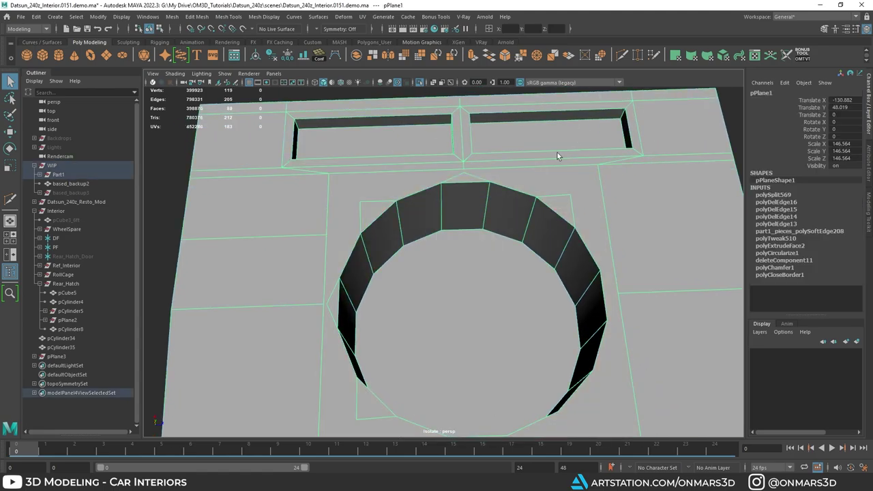
key("ctrl+z")
left_click(467, 178, "ctrl")
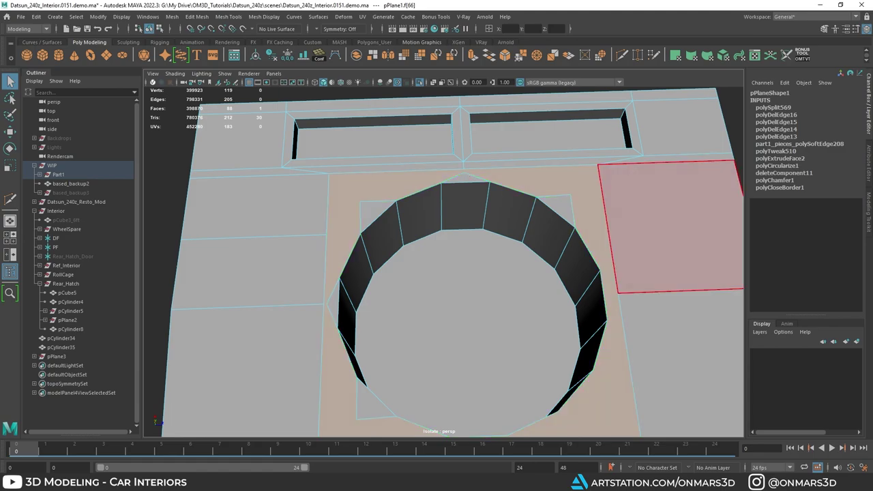
left_click_drag(519, 237, 527, 215, "alt")
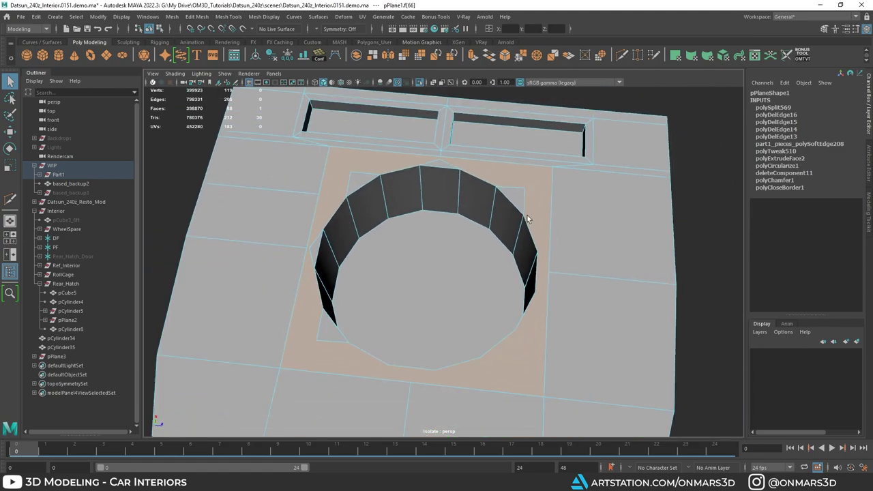
right_click_drag(527, 215, 497, 217, "alt")
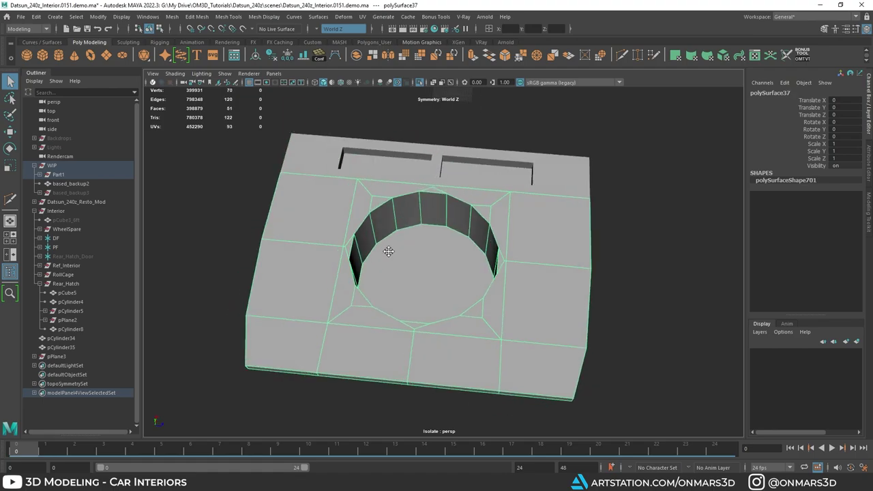
Switch to the reference image board and examine the spare wheel recess's position in the open rear hatch photo.
left_click_drag(389, 252, 446, 235, "alt")
right_click_drag(495, 190, 372, 159)
key("alt+Tab")
right_click_drag(654, 275, 457, 200)
scroll(471, 217, "down", 8)
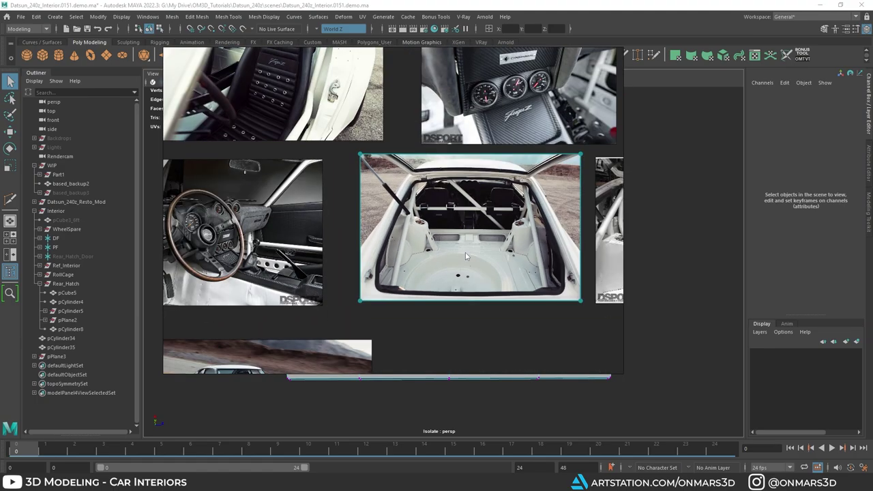
middle_click_drag(466, 252, 473, 235)
scroll(472, 236, "up", 3)
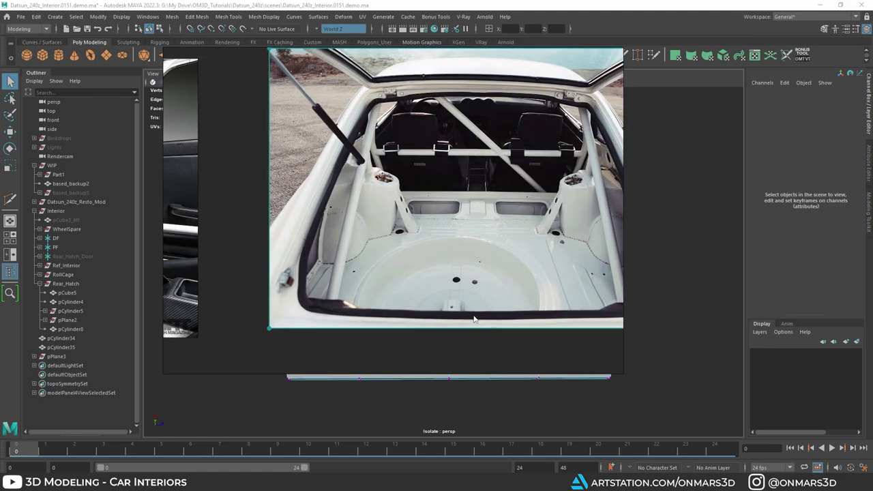
left_click(558, 3)
Turn symmetry off and shift the vertices of the circular recess and its surrounding square toward the panel's left side.
left_click_drag(474, 255, 504, 221, "alt")
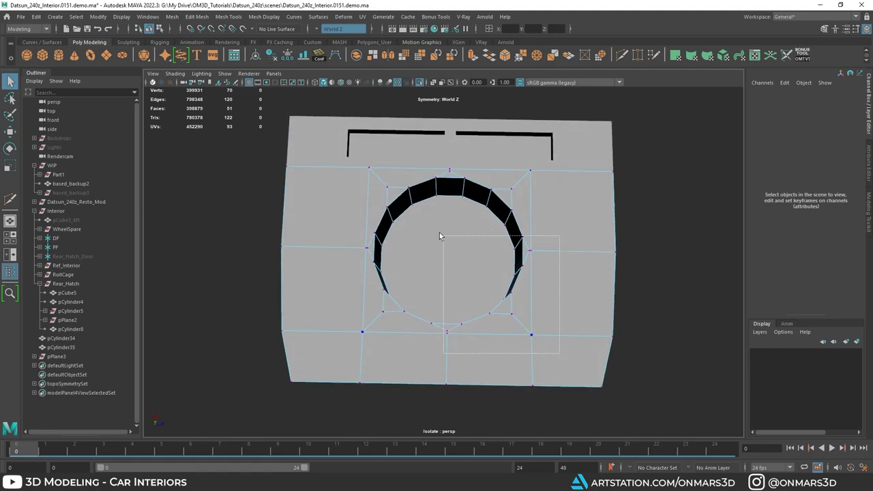
left_click_drag(440, 236, 328, 171)
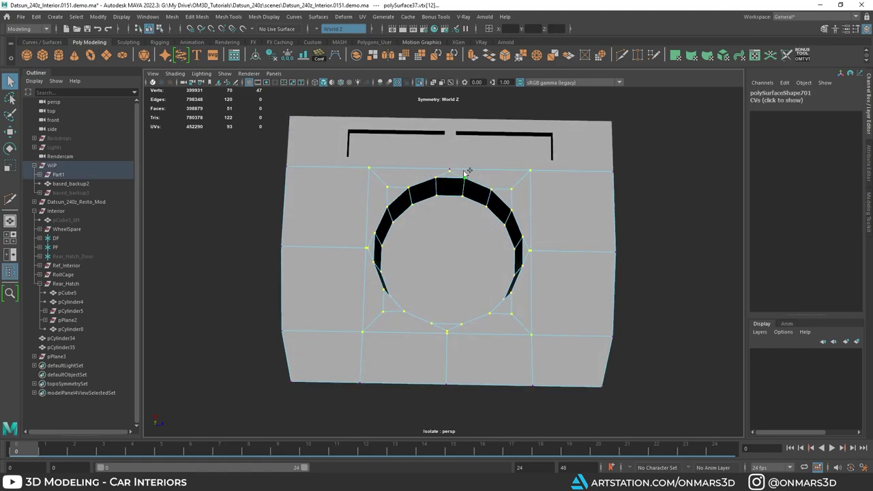
key("w")
left_click_drag(535, 258, 456, 232)
key("ctrl+z")
left_click(316, 30)
left_click(331, 35)
scroll(453, 232, "up", 2)
scroll(451, 239, "down", 4)
Slide the vertices along the panel's rear edge sideways to line up with the columns of the offset recess.
left_click_drag(427, 293, 350, 298, "alt")
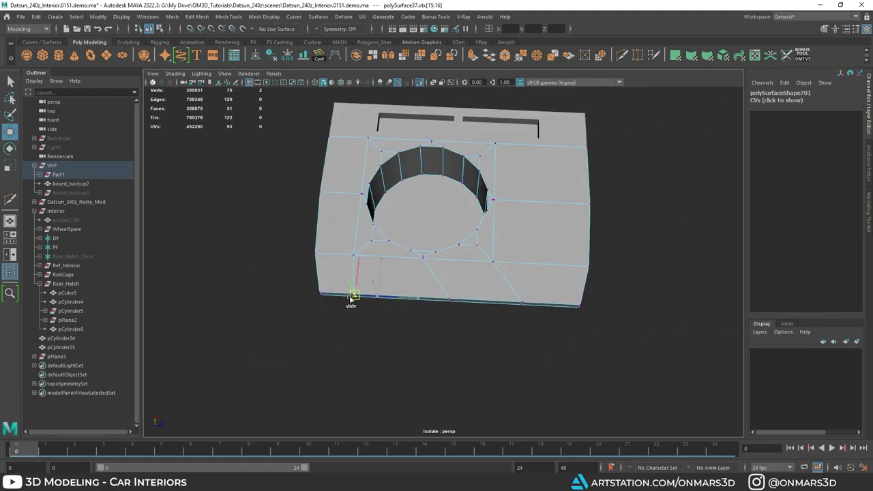
left_click_drag(431, 288, 431, 287)
left_click_drag(450, 299, 431, 299, "ctrl+shift")
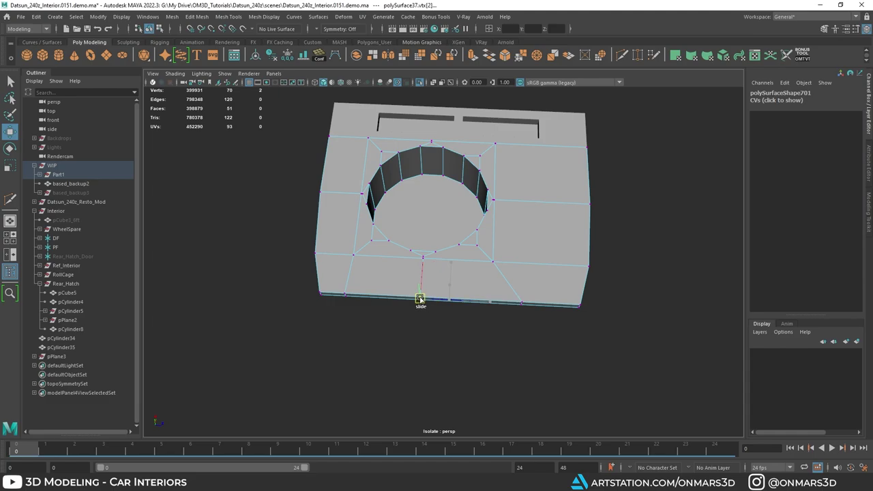
left_click_drag(523, 300, 524, 300)
middle_click_drag(523, 301, 519, 305, "ctrl+shift")
left_click_drag(460, 274, 406, 297, "alt")
right_click_drag(406, 298, 485, 291, "alt")
left_click_drag(486, 291, 433, 281, "alt")
right_click_drag(433, 281, 371, 268, "alt")
left_click_drag(371, 267, 534, 245, "alt")
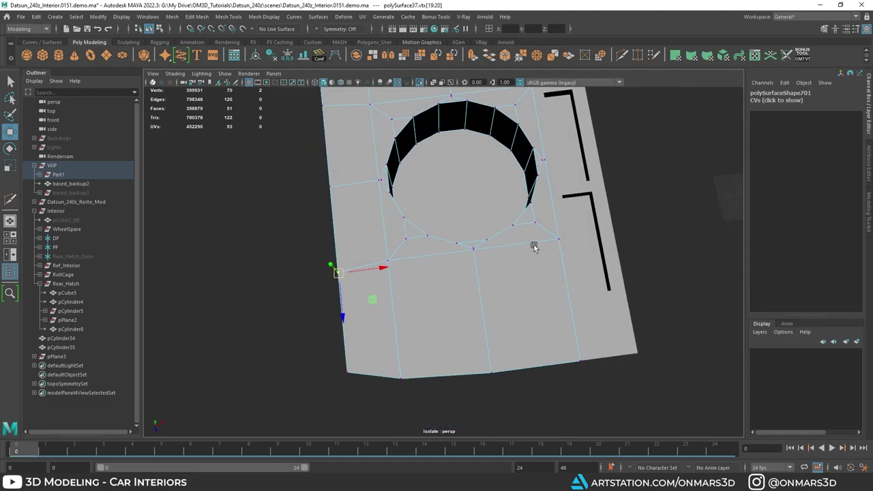
right_click_drag(534, 246, 587, 247, "alt")
Cut two new edge lines with Multi-Cut from the recess rim across the rear strip to its outer edge, flanking the middle edge.
key("q")
left_click_drag(433, 229, 459, 246, "alt")
right_click_drag(445, 156, 391, 155, "shift")
middle_click_drag(526, 324, 485, 234, "alt")
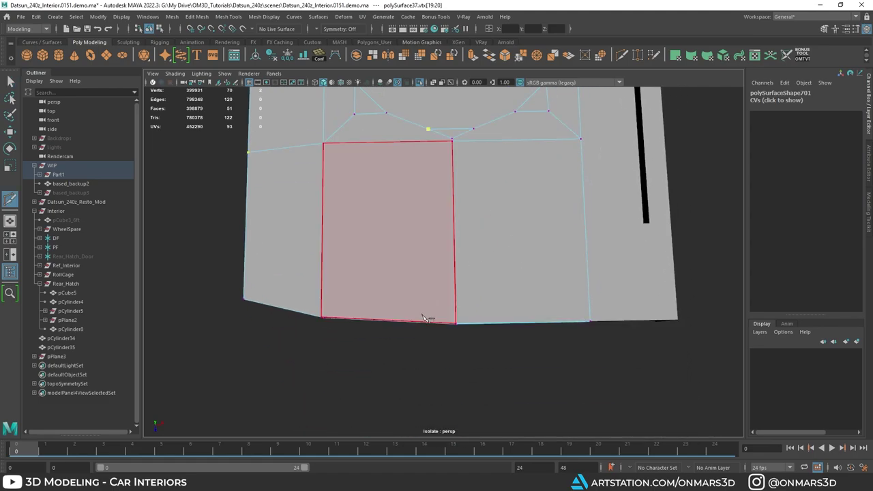
left_click_drag(424, 316, 419, 291, "alt")
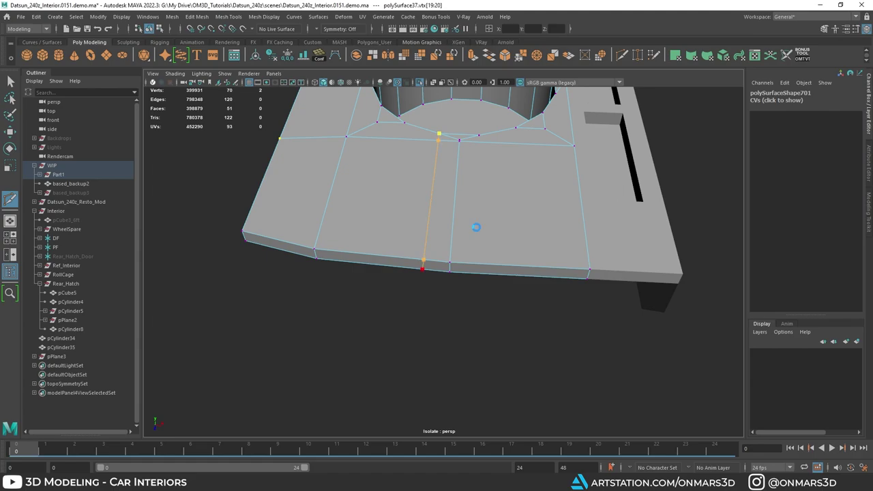
left_click_drag(476, 227, 515, 223, "alt")
left_click(485, 131)
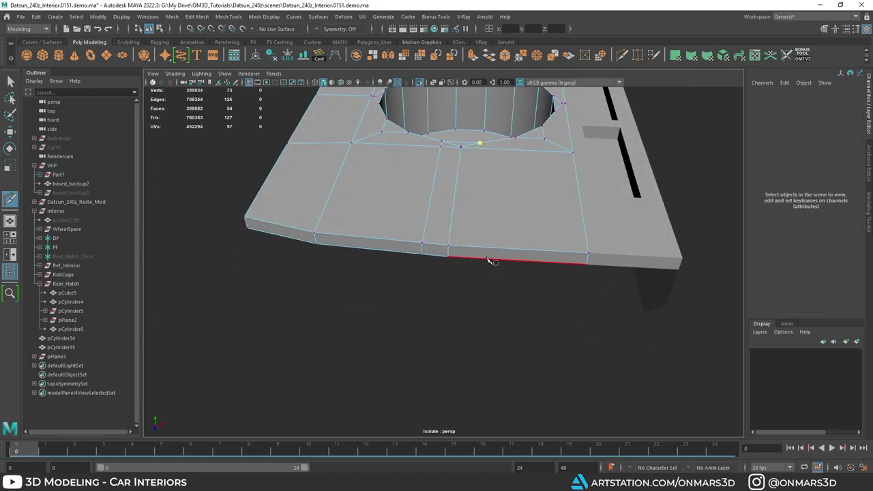
left_click_drag(482, 197, 498, 251, "alt")
key("q")
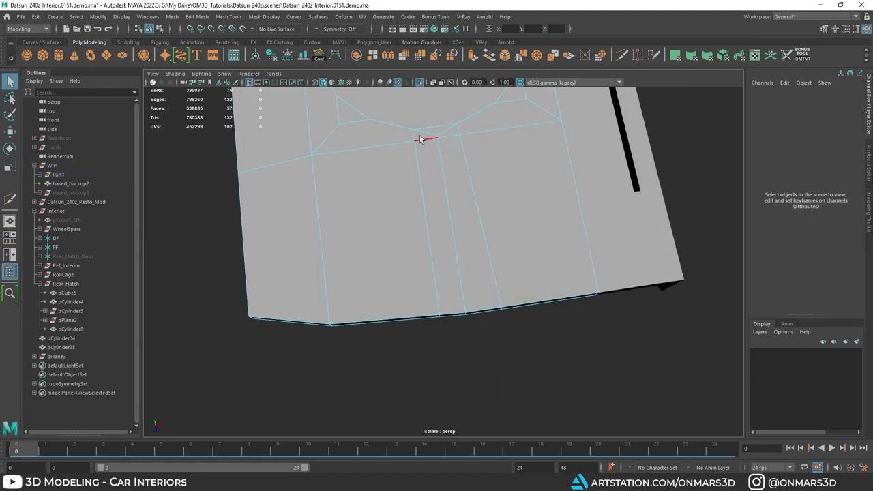
Delete the extra edge line across the rear strip and the short leftover edges at the adjacent corner of the recess.
left_click(431, 133)
double_click(445, 165, "shift")
left_click_drag(445, 165, 562, 220, "alt")
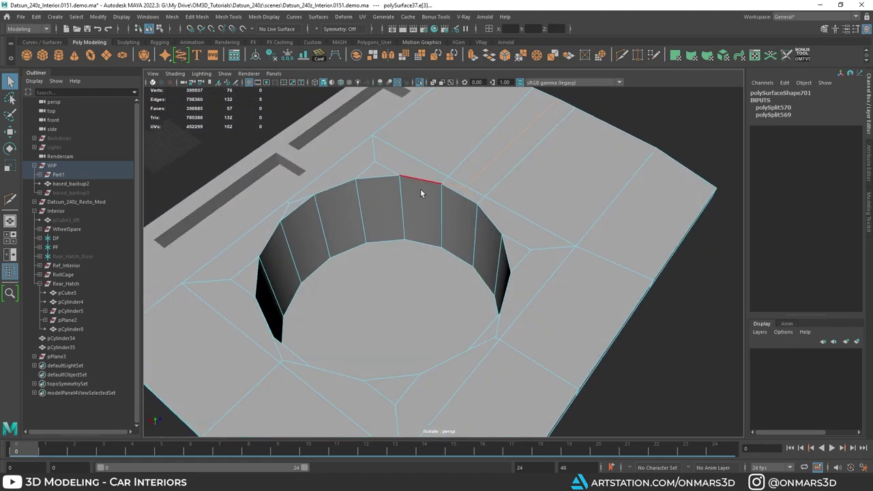
key("Delete")
left_click_drag(511, 306, 408, 235, "alt")
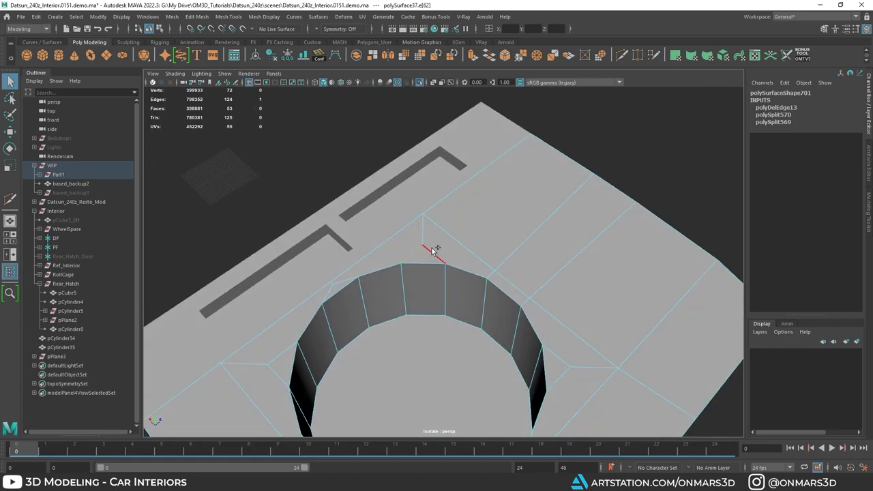
key("Delete")
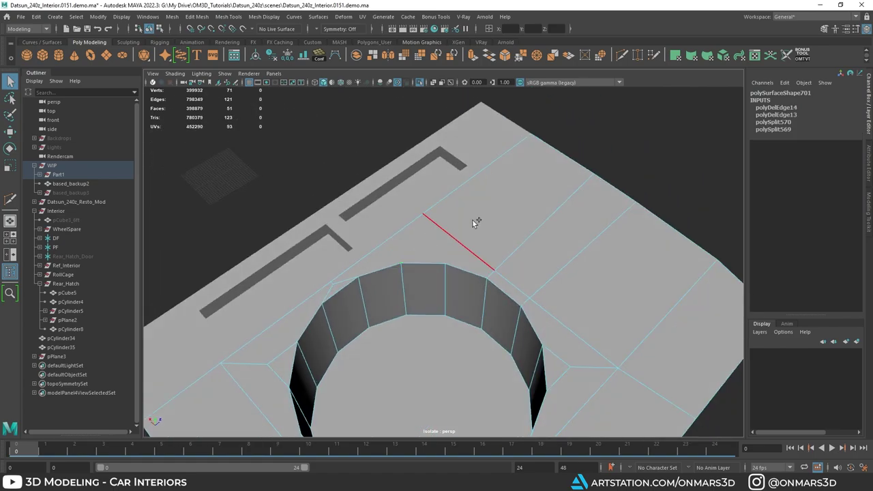
Cut new edges with Multi-Cut to join the recess rim to the nearest corner of the surrounding square.
right_click_drag(464, 206, 412, 207, "shift")
left_click(401, 264)
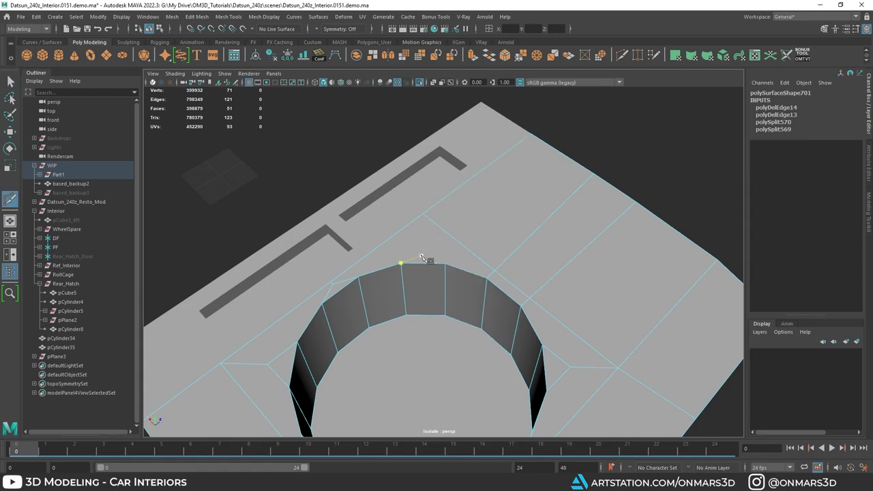
left_click(423, 214)
left_click_drag(508, 239, 405, 243, "alt")
right_click(488, 249)
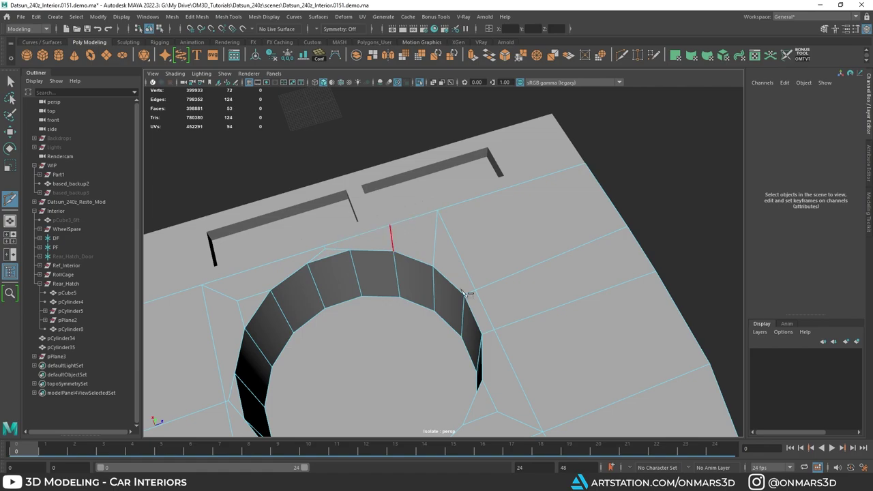
Delete the bent short edges between the recess rim and the surrounding square's other rear corner.
left_click_drag(462, 292, 579, 246, "alt")
middle_click_drag(578, 246, 530, 273, "alt")
left_click_drag(479, 252, 527, 284, "alt")
key("q")
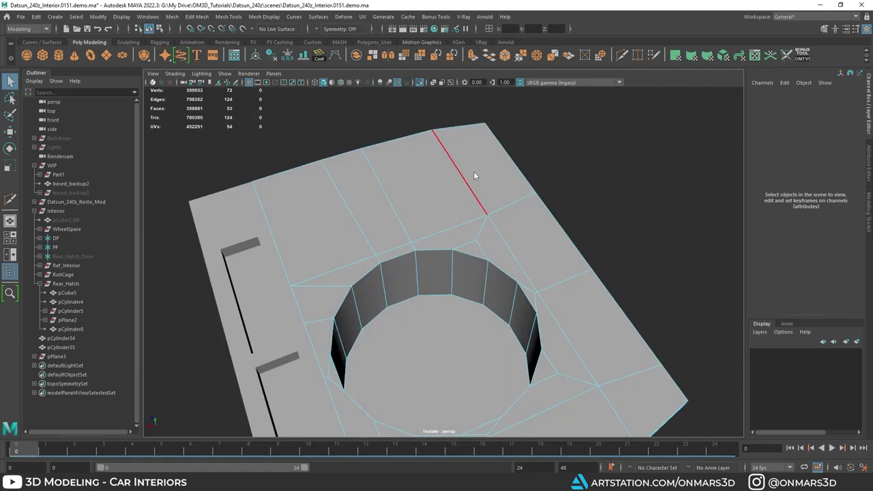
left_click(465, 252)
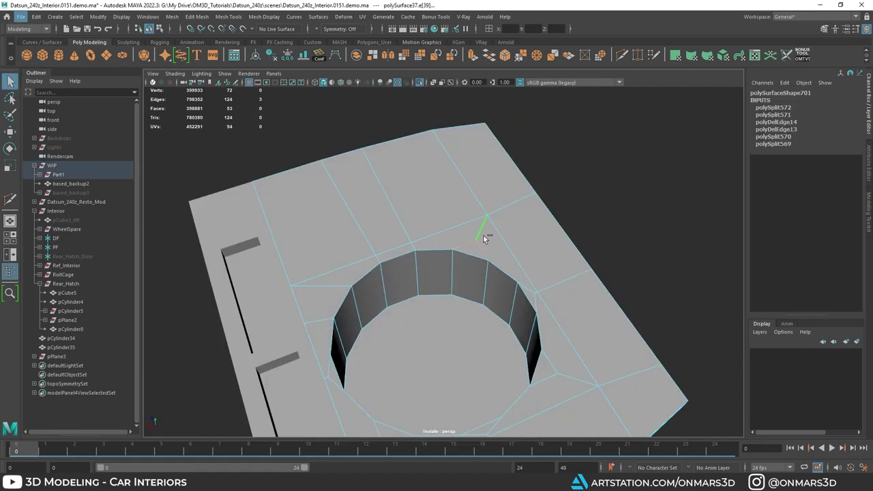
key("ctrl+Delete")
Multi-Cut one edge line from the rim across the rear strip to its outer edge, and another from the rim to the square's corner.
left_click_drag(485, 239, 494, 249, "alt")
right_click(500, 201, "shift")
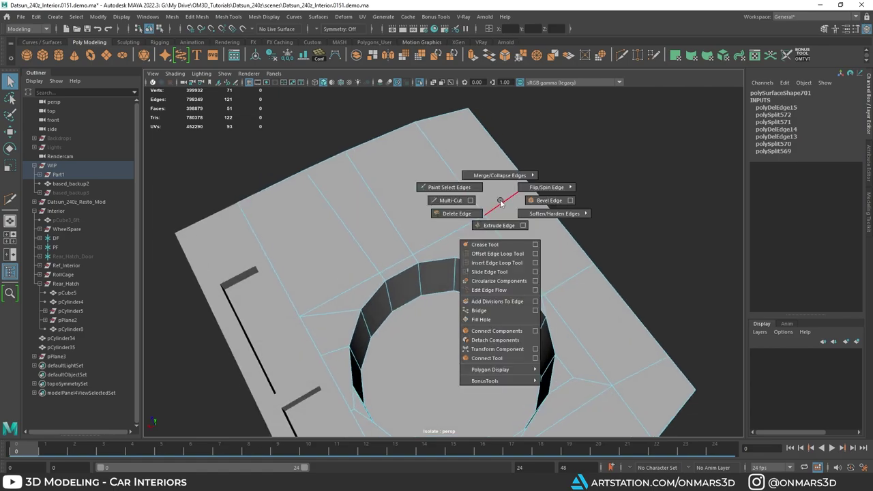
left_click(447, 199)
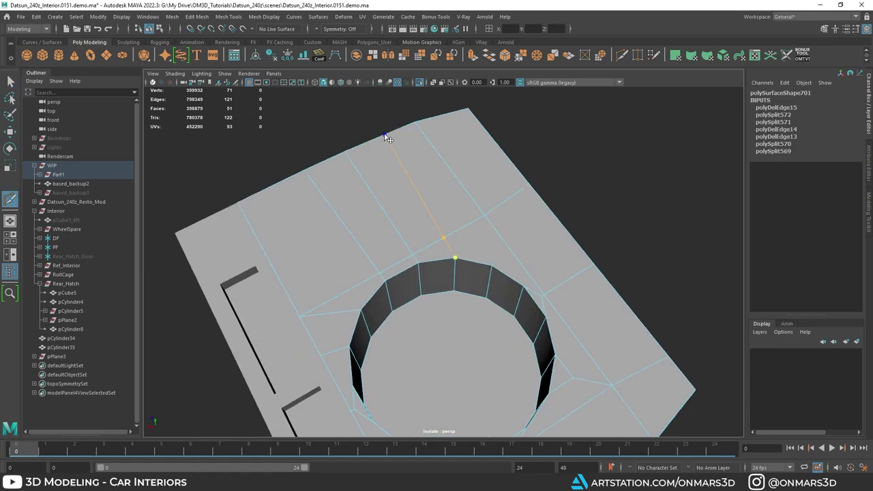
right_click(405, 156)
left_click(492, 266)
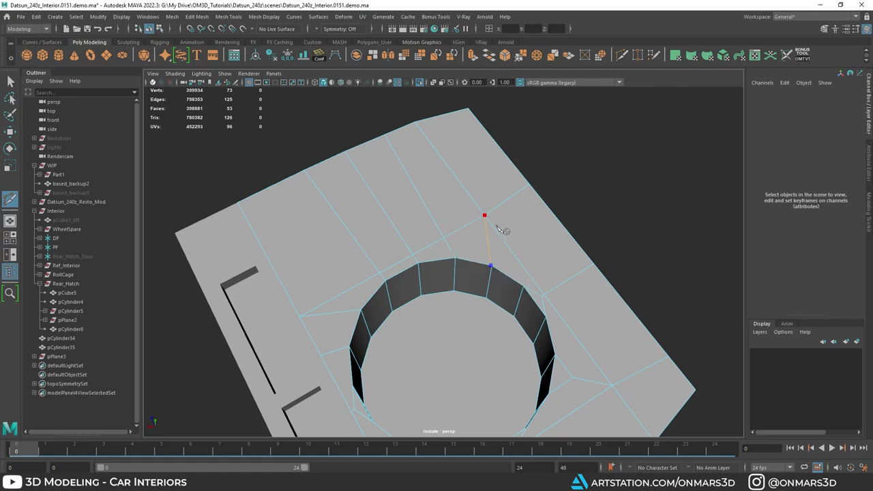
left_click_drag(516, 246, 300, 266, "alt")
right_click(395, 169)
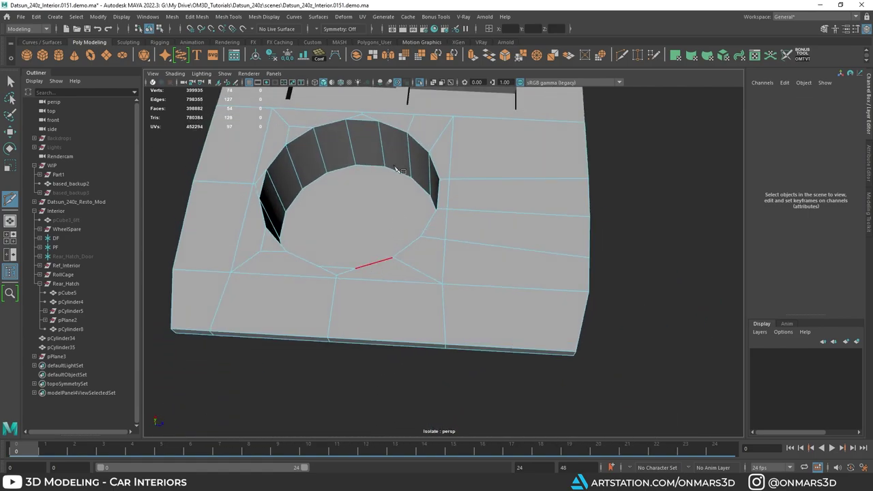
Return to object mode, hide the WIP group, and leave isolation to show the whole car.
right_click_drag(395, 169, 444, 154)
left_click_drag(487, 183, 507, 245, "alt")
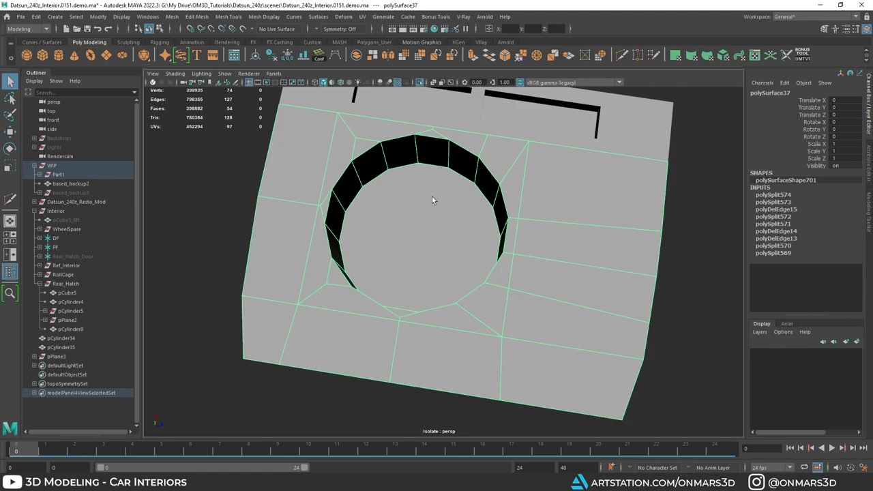
left_click_drag(432, 196, 441, 124, "alt")
left_click_drag(341, 286, 294, 230, "alt")
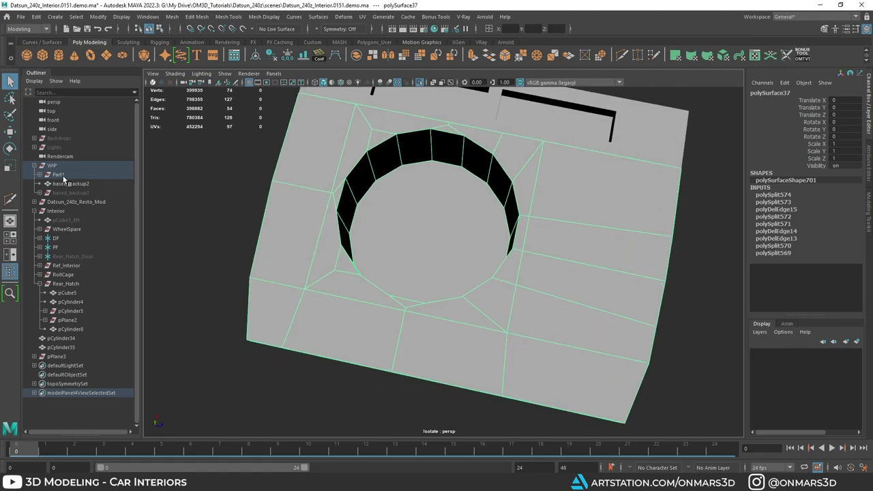
key("ctrl+h")
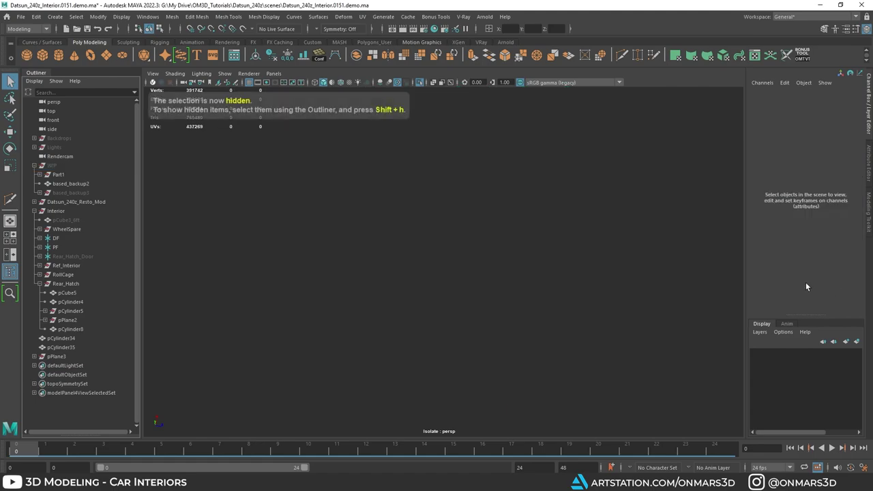
key("ctrl+1")
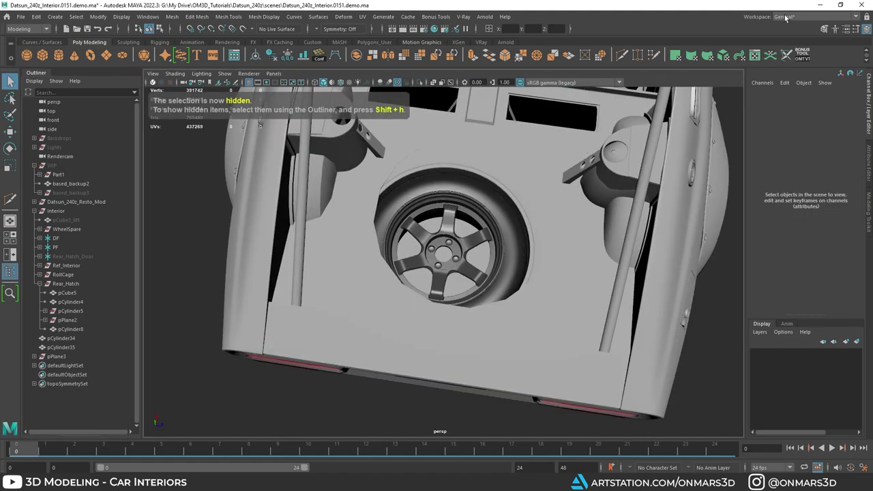
Switch the workspace to Modeling - Standard and hide the pPlane3 group.
left_click(786, 18)
left_click(791, 47)
left_click_drag(406, 264, 477, 308, "alt")
left_click(528, 262)
left_click_drag(528, 261, 402, 275, "alt")
left_click(57, 358)
key("ctrl+h")
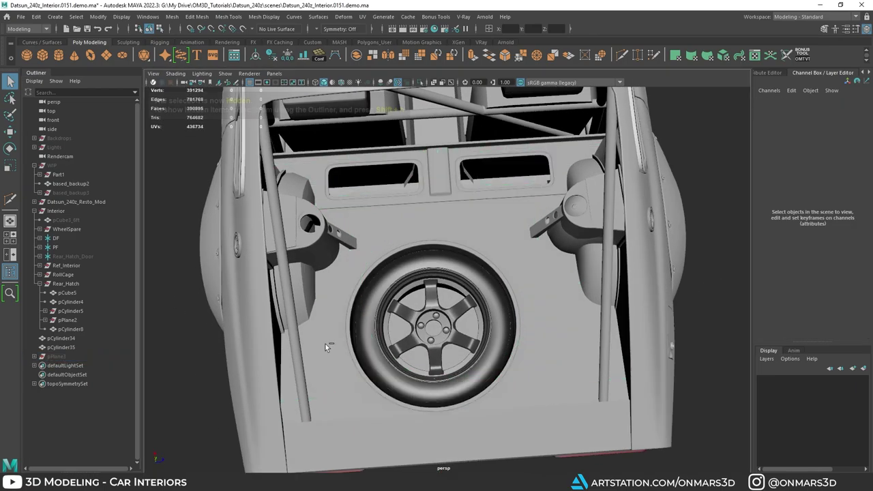
Inspect the finished spare wheel floor panel and isolate it together with the adjoining panel with the rectangular openings.
left_click(522, 236)
left_click_drag(523, 236, 352, 216, "alt")
key("ctrl+1")
left_click_drag(534, 277, 442, 259, "alt")
key("ctrl+1")
left_click_drag(611, 251, 481, 355, "alt")
scroll(459, 264, "up", 5)
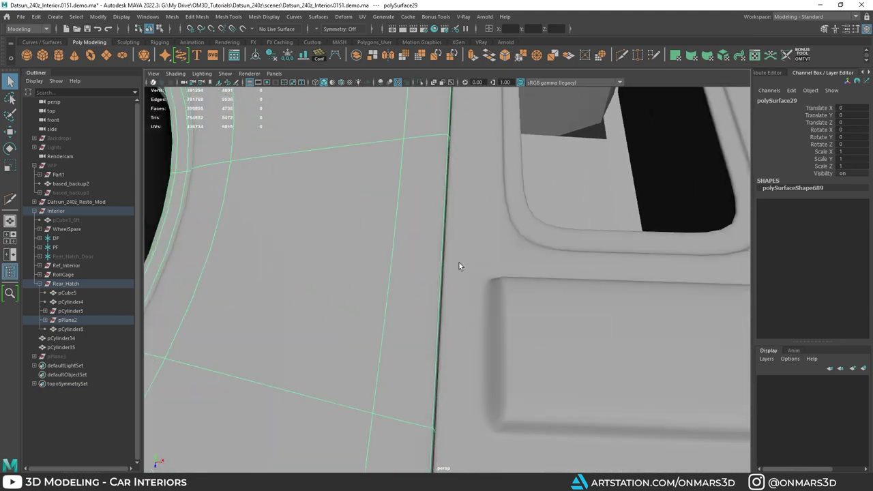
left_click(461, 263, "shift")
key("ctrl+1")
mouse_move(464, 262)
left_mouse_down("alt")
mouse_move(435, 253)
mouse_move(463, 218)
mouse_move(455, 221)
left_mouse_up("alt")
Turn off smooth preview and examine the seam and edge alignment between the wheel floor panel and the adjoining panel.
key("1")
left_click_drag(459, 165, 469, 167, "alt")
key("alt+x")
key("alt+x")
left_click(466, 189, "shift")
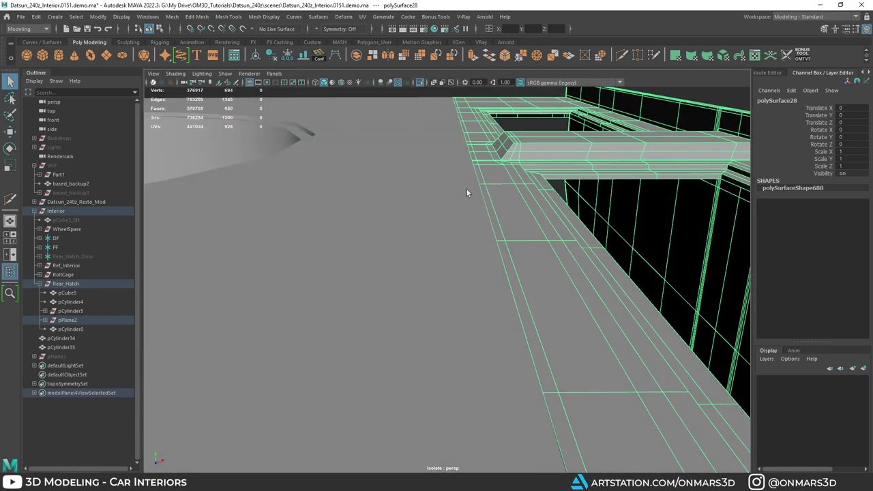
key("alt+x")
key("alt+x")
left_click(420, 200, "shift")
left_click_drag(419, 200, 457, 212, "alt")
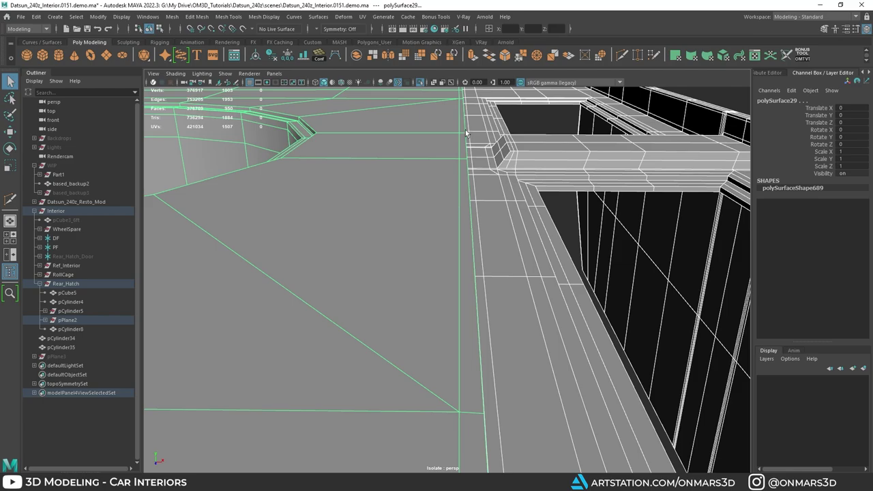
left_click_drag(467, 133, 458, 273, "alt")
left_click_drag(470, 194, 528, 271, "alt")
middle_click_drag(396, 305, 502, 333, "alt")
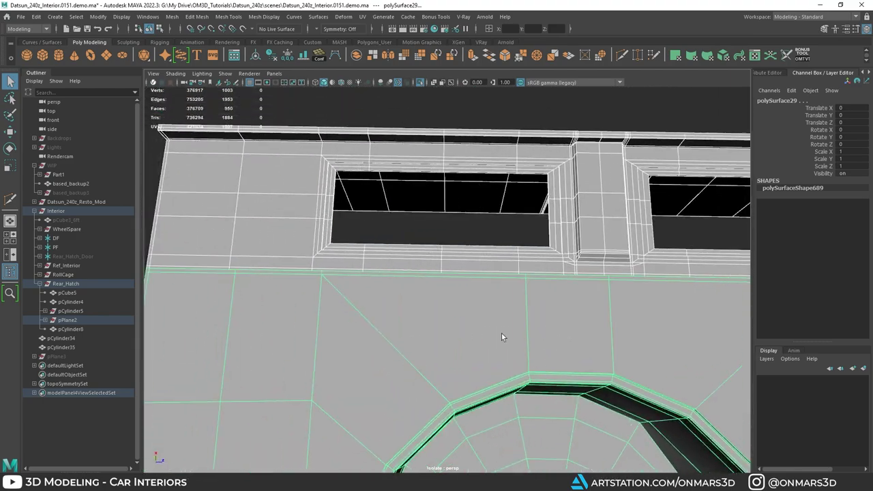
left_click_drag(502, 336, 442, 319, "alt")
Compare the wireframes of the two rear panels around the openings and wheel recess, and return to the full car.
left_click(463, 244)
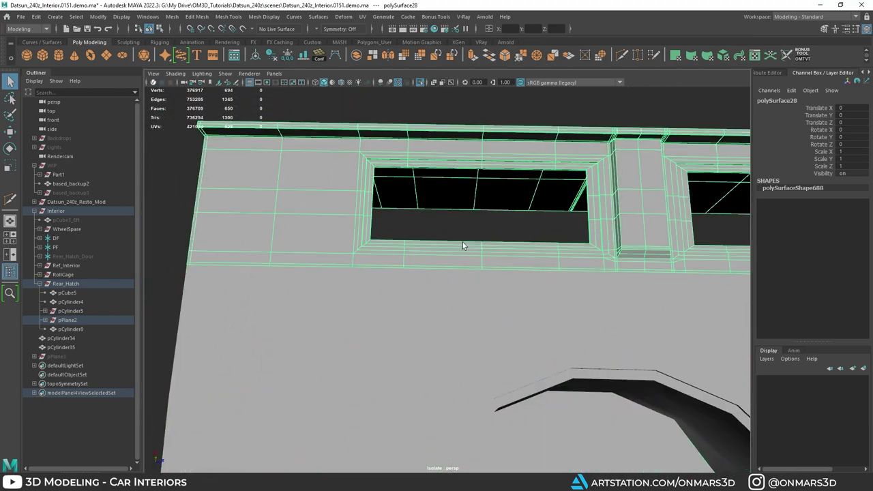
scroll(462, 241, "down", 2)
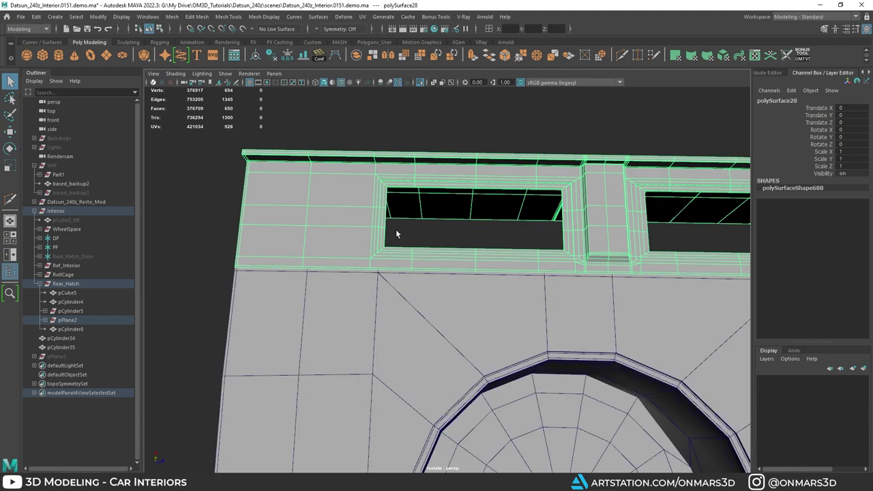
left_click(533, 338)
left_click_drag(533, 338, 575, 343, "alt")
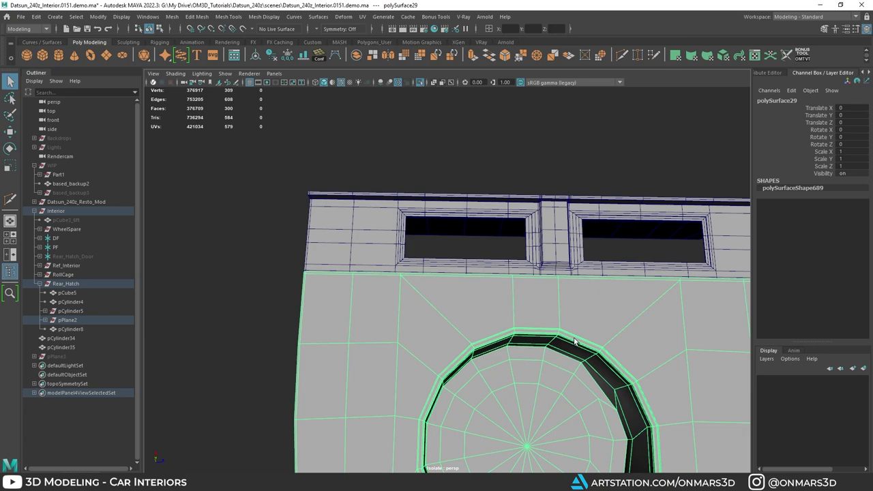
mouse_move(521, 273)
left_mouse_down("alt")
mouse_move(492, 254)
mouse_move(307, 235)
left_mouse_up("alt")
left_click_drag(536, 346, 419, 296, "alt")
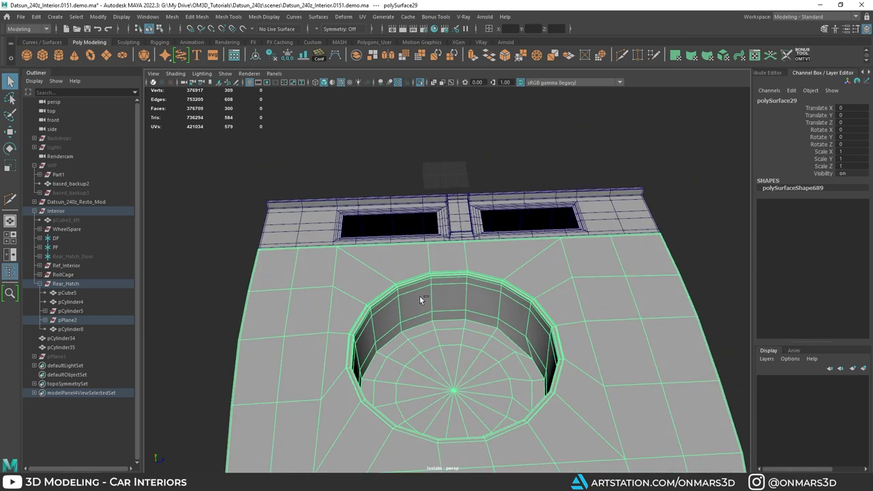
key("ctrl+1")
mouse_move(419, 296)
right_mouse_down("alt")
mouse_move(439, 239)
mouse_move(433, 306)
right_mouse_up("alt")
left_click_drag(434, 306, 416, 300, "alt")
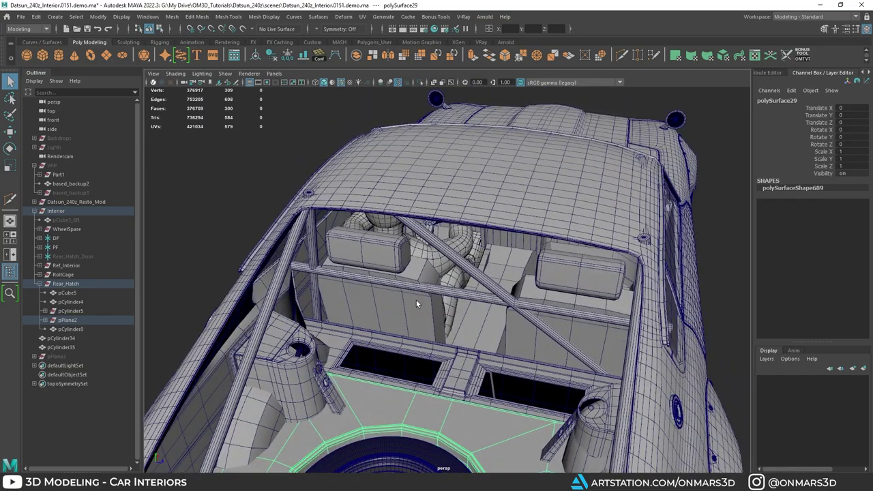
Isolate the perforated bracket beside the strut tower and examine its hole topology and beveled edges.
left_click_drag(447, 344, 396, 302, "alt")
left_click(431, 312)
key("f")
key("ctrl+1")
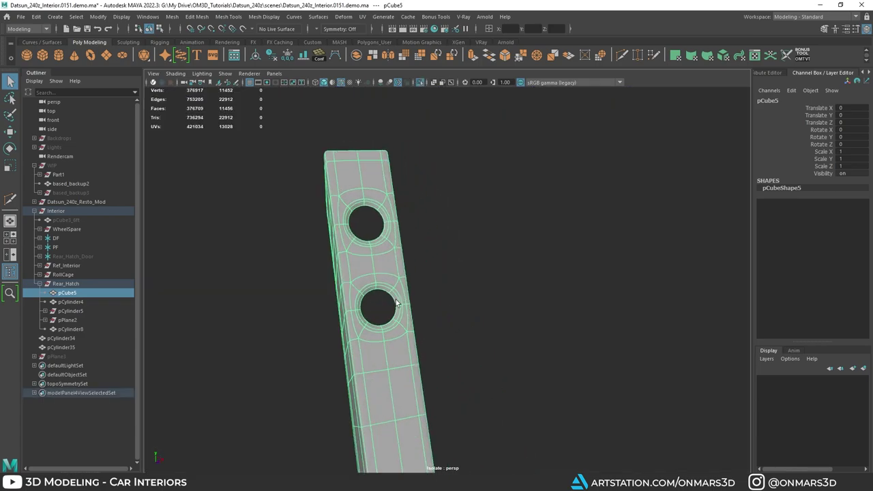
right_click_drag(396, 303, 374, 254, "alt")
left_click_drag(373, 254, 443, 257, "alt")
key("ctrl+1")
key("ctrl+1")
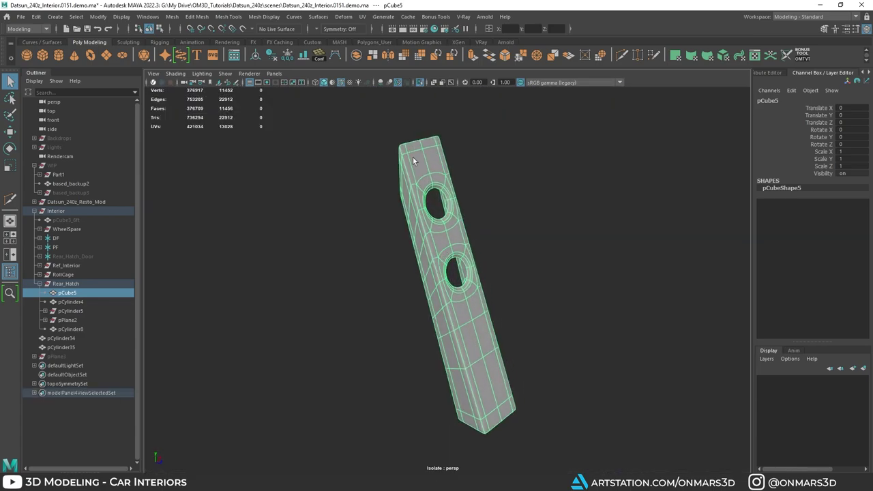
left_click_drag(425, 207, 437, 212, "alt")
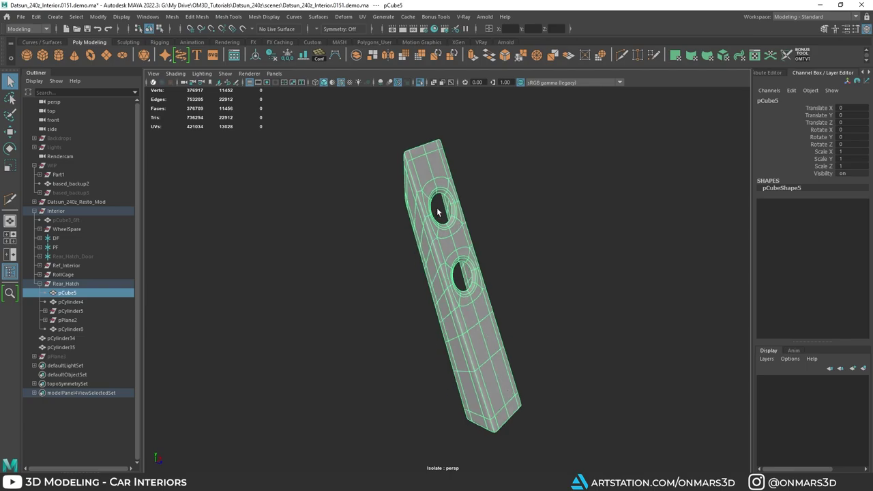
left_click_drag(433, 172, 444, 152, "alt")
left_click_drag(510, 375, 513, 382, "alt")
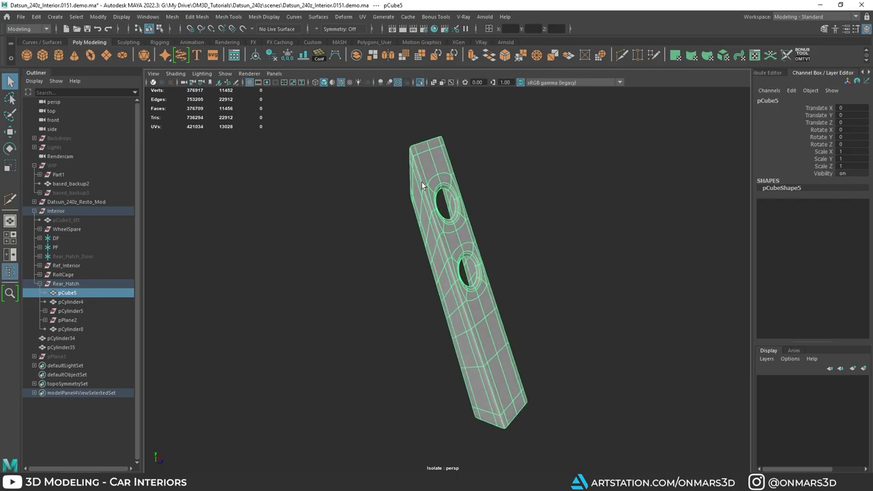
left_click_drag(509, 347, 479, 300, "alt")
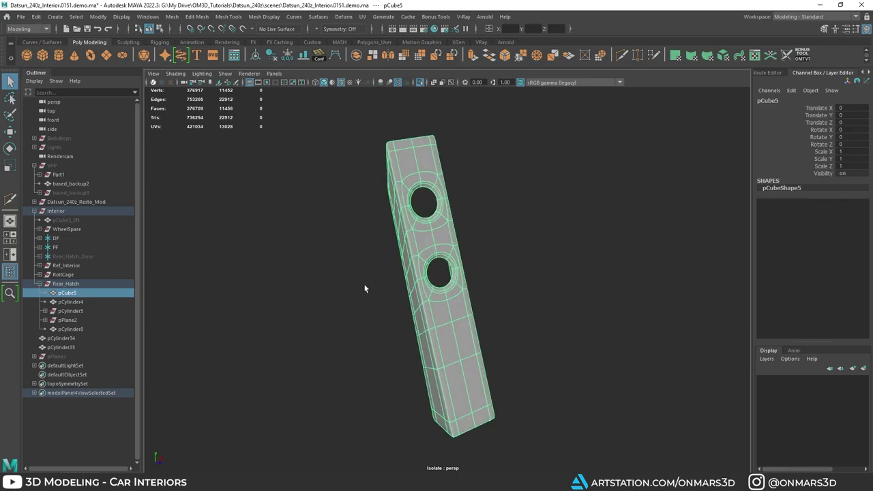
left_click_drag(365, 289, 341, 296, "alt")
Leave the bracket's isolation, check its placement beside the strut tower, and select the horizontal roll cage bar behind the seats.
key("ctrl+1")
left_click_drag(456, 266, 488, 260, "alt")
right_click_drag(489, 259, 427, 322, "alt")
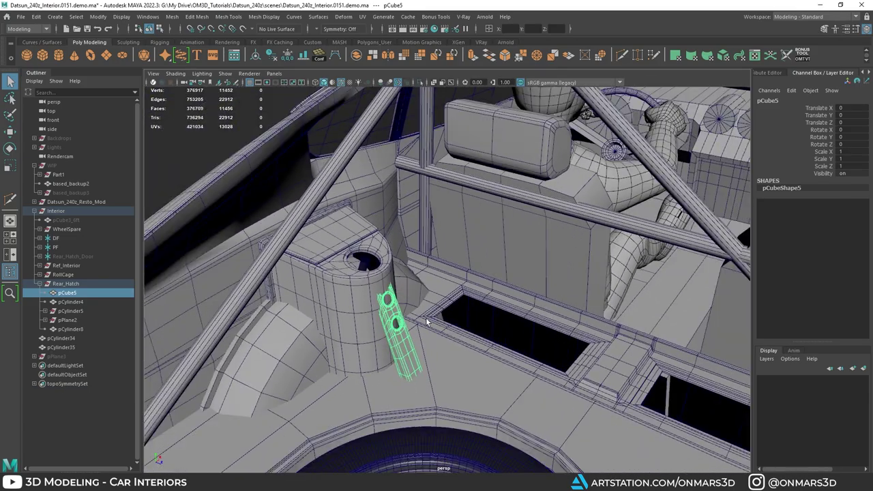
left_click_drag(427, 322, 462, 289, "alt")
middle_click_drag(394, 268, 421, 233, "alt")
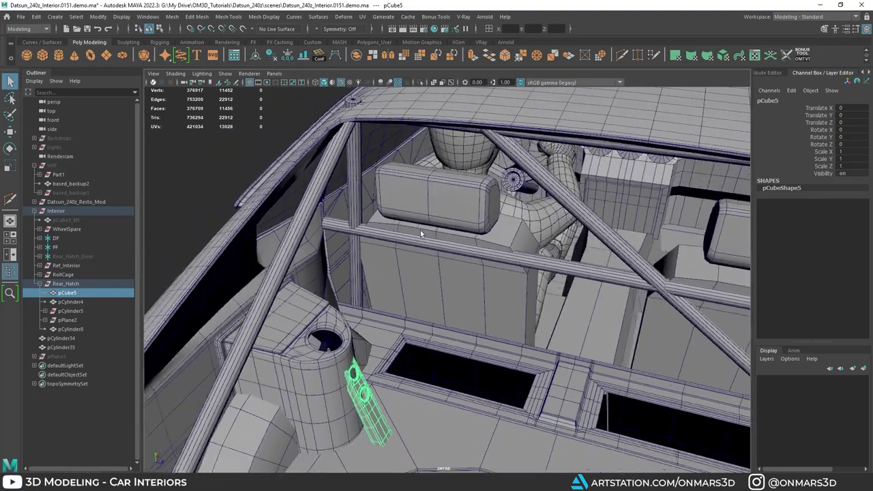
right_click_drag(421, 233, 477, 244, "alt")
left_click(435, 241)
left_click_drag(437, 243, 588, 259, "alt")
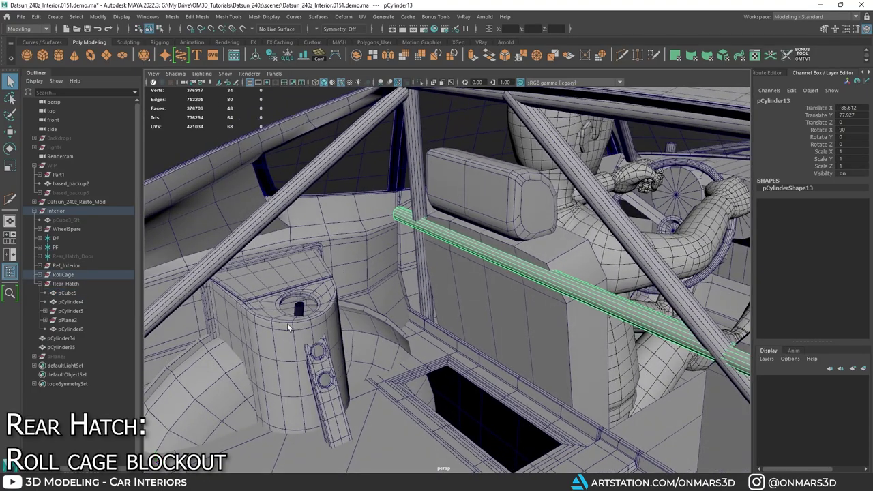
Examine the roll cage tubes inside the cabin and frame the front tube running along the windshield pillar.
right_click_drag(286, 331, 318, 317, "alt")
left_click_drag(317, 316, 393, 293, "alt")
middle_click_drag(392, 293, 390, 359, "alt")
right_click_drag(390, 360, 450, 327, "alt")
left_click_drag(451, 328, 364, 247, "alt")
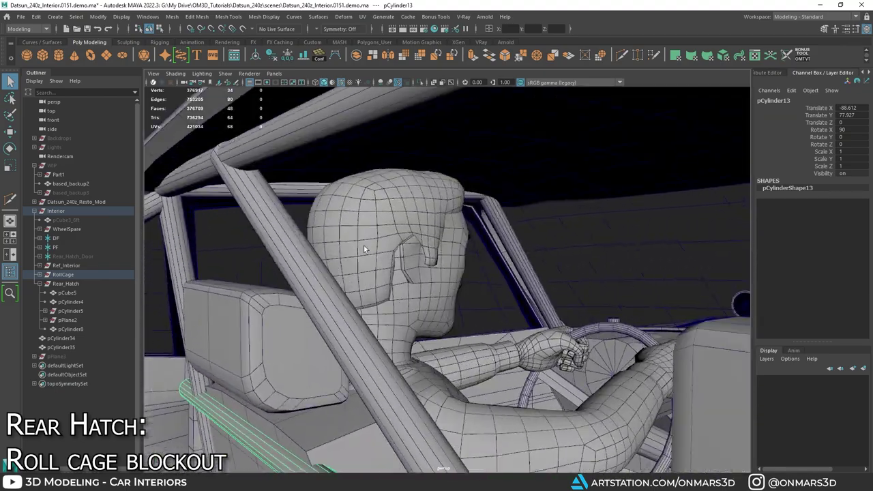
left_click(531, 274)
key("f")
left_click_drag(532, 274, 558, 318, "alt")
middle_click_drag(557, 317, 592, 370, "alt")
left_click_drag(592, 371, 492, 332, "alt")
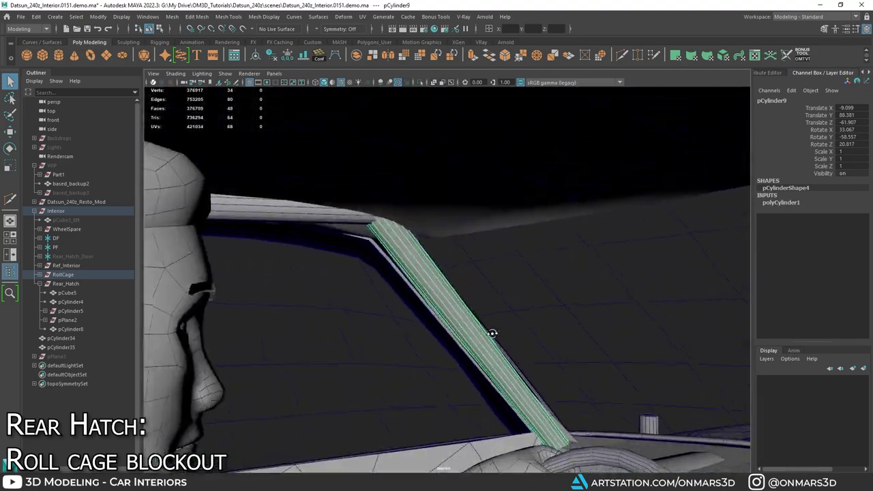
Isolate the windshield pillar tube together with the reference interior shell and examine how closely it follows the pillar and roof.
right_click_drag(492, 332, 496, 334, "alt")
middle_click_drag(497, 334, 485, 294, "alt")
right_click_drag(485, 294, 496, 281, "alt")
left_click_drag(497, 281, 436, 273, "alt")
left_click(422, 232)
left_click(401, 262, "shift")
key("ctrl+1")
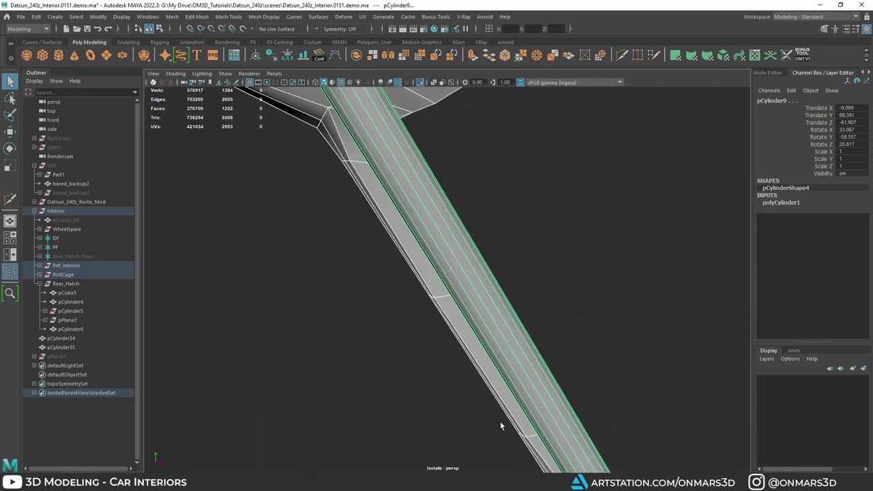
right_click_drag(500, 422, 413, 193, "alt")
left_click_drag(495, 329, 433, 240, "alt")
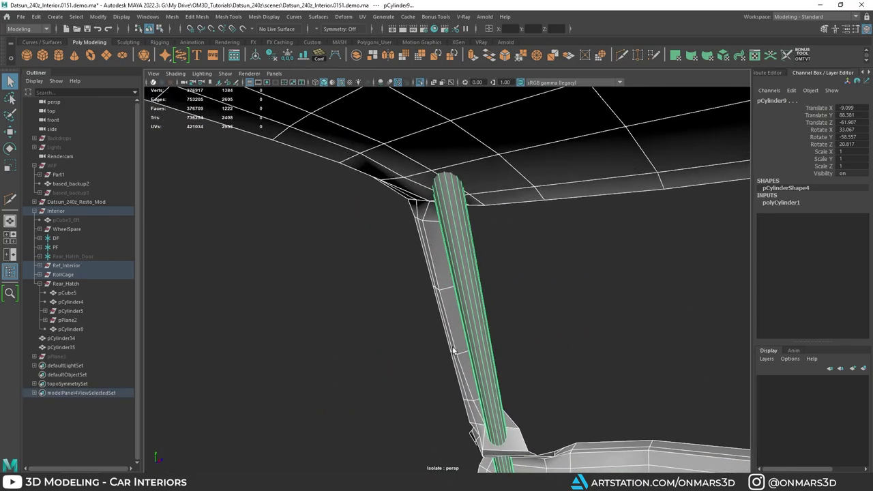
left_click_drag(453, 350, 489, 316, "alt")
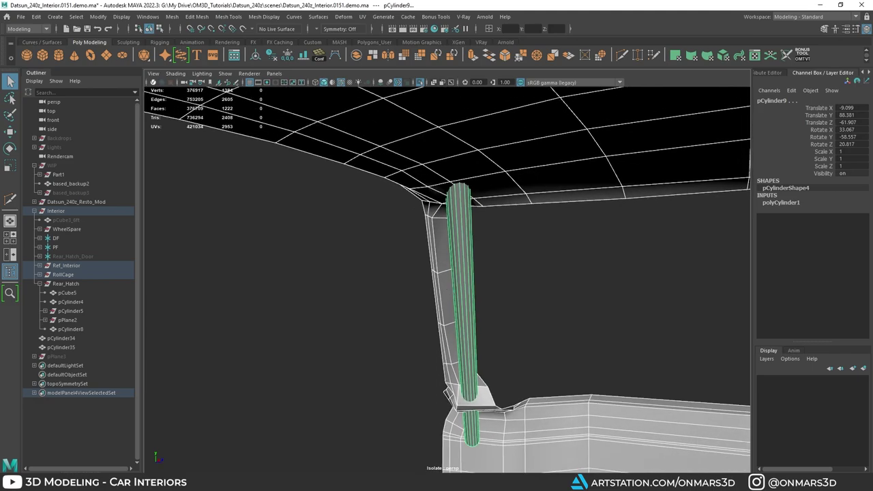
Switch to the reference board and study the photos of the roll cage behind the seats and along the door frame.
key("alt+Tab")
scroll(494, 218, "down", 5)
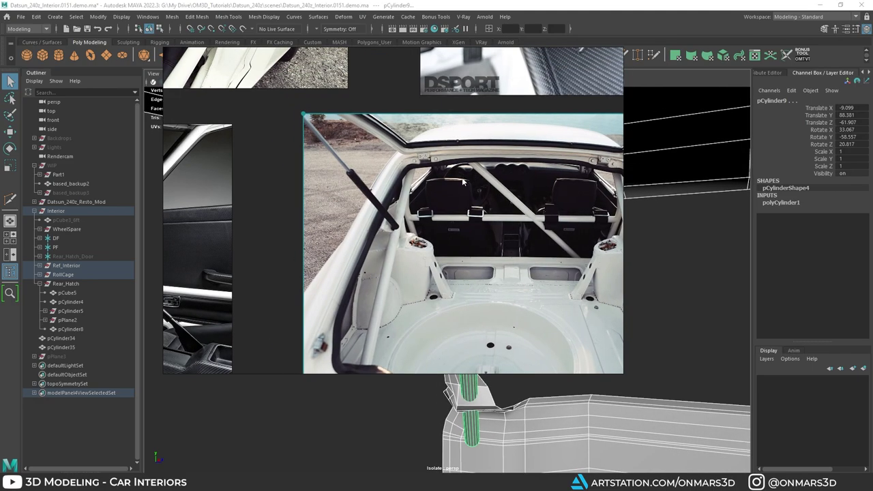
scroll(341, 245, "up", 3)
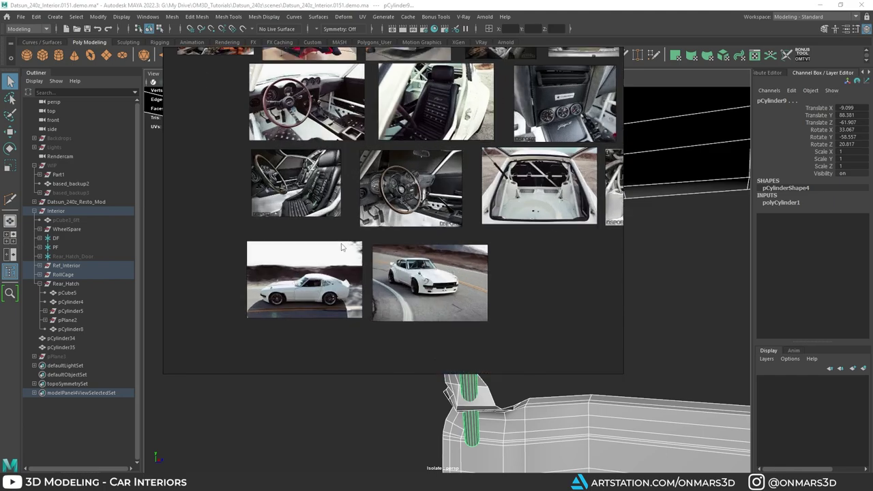
middle_click_drag(288, 165, 306, 178)
scroll(306, 179, "up", 12)
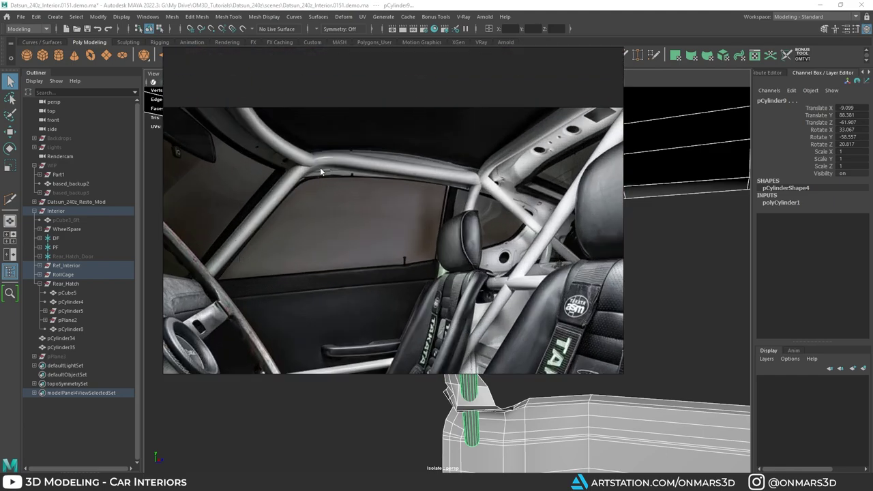
left_click(696, 23)
left_click_drag(493, 232, 469, 244, "alt")
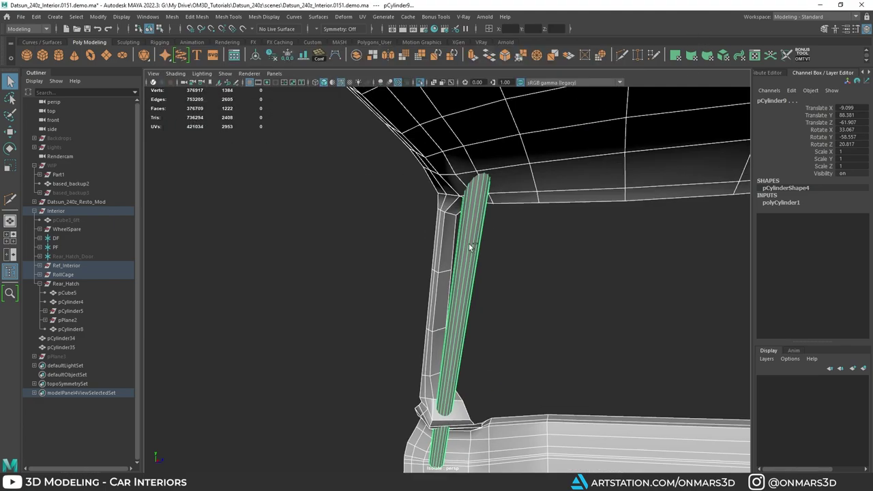
Leave the tube's isolation and isolate the whole RollCage group.
left_click(469, 244)
left_click(89, 276)
key("ctrl+1")
scroll(466, 240, "down", 10)
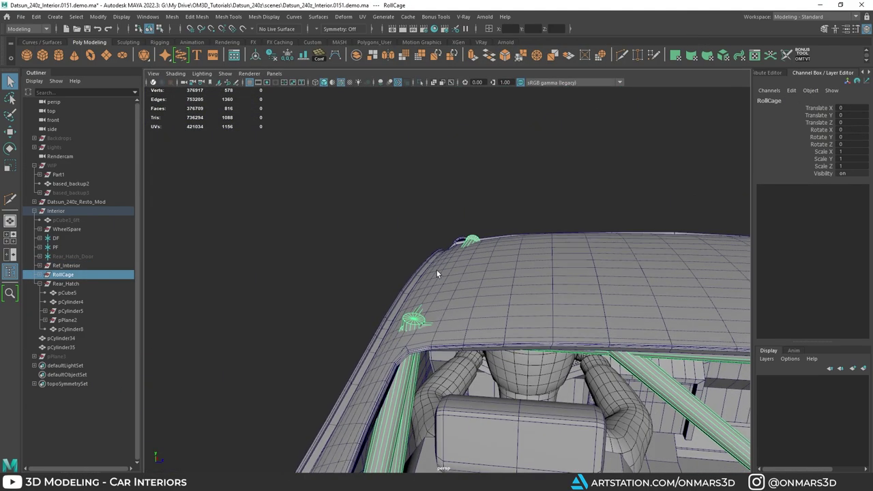
key("ctrl+1")
Examine the layout and overlapping joints of the isolated roll cage tubes, and return to the full car.
left_click_drag(565, 326, 604, 290, "alt")
scroll(549, 284, "up", 4)
left_click_drag(479, 266, 498, 265, "alt")
scroll(435, 213, "up", 3)
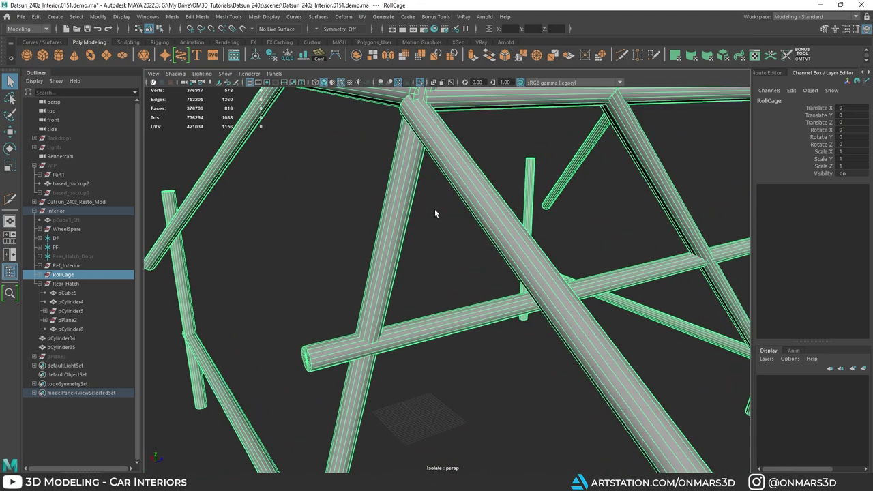
scroll(433, 205, "down", 6)
left_click_drag(431, 191, 442, 194, "alt")
left_click_drag(428, 245, 537, 223, "alt")
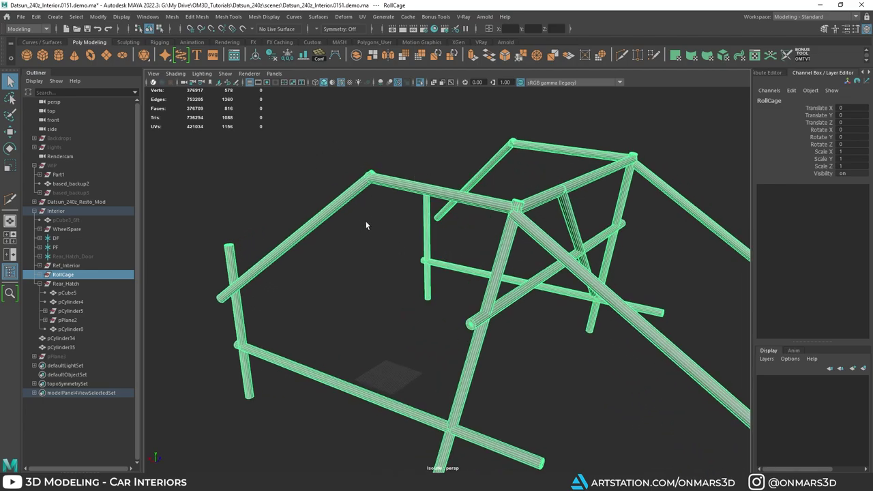
left_click_drag(558, 331, 456, 273, "alt")
key("ctrl+1")
scroll(457, 273, "up", 2)
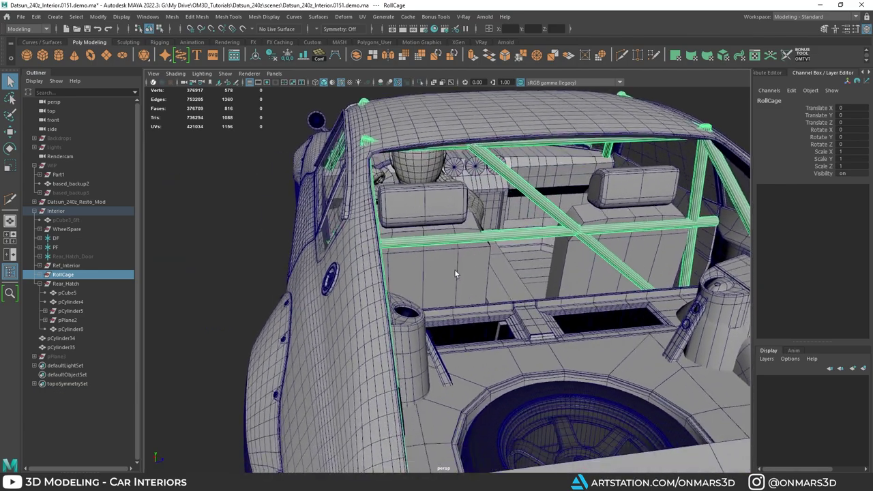
Isolate and frame the T-shaped combined cylinder example from the Rear_Hatch group.
scroll(455, 272, "down", 5)
left_click_drag(313, 290, 432, 278, "alt")
left_click_drag(348, 271, 362, 307, "alt")
left_click(365, 301)
key("ctrl+1")
key("f")
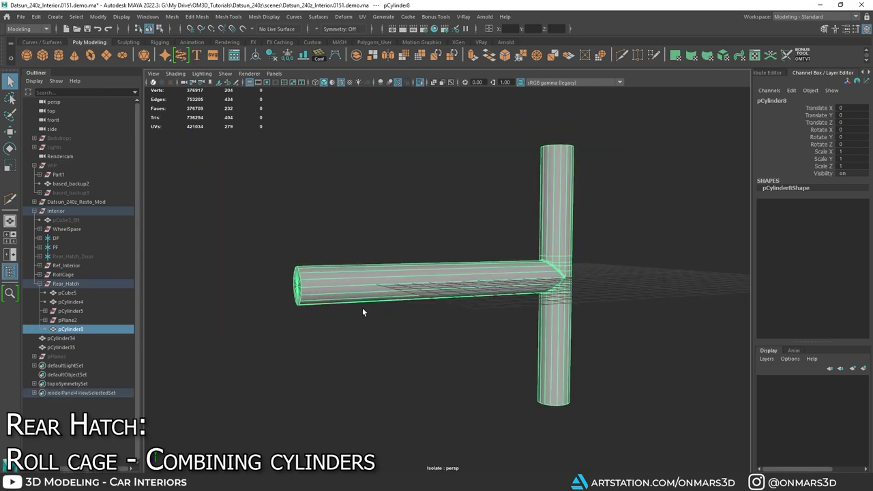
Examine the edge flow and support loops around the T-joint where the horizontal cylinder meets the upright one.
scroll(362, 307, "up", 1)
middle_click_drag(521, 281, 406, 306, "alt")
scroll(339, 253, "up", 5)
scroll(415, 217, "up", 2)
scroll(406, 305, "up", 1)
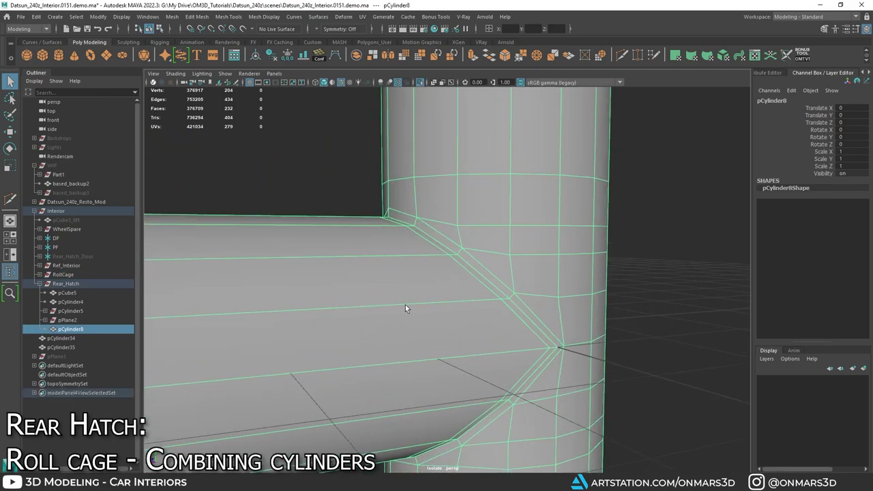
left_click_drag(406, 305, 435, 214, "alt")
scroll(418, 240, "down", 3)
scroll(418, 164, "up", 4)
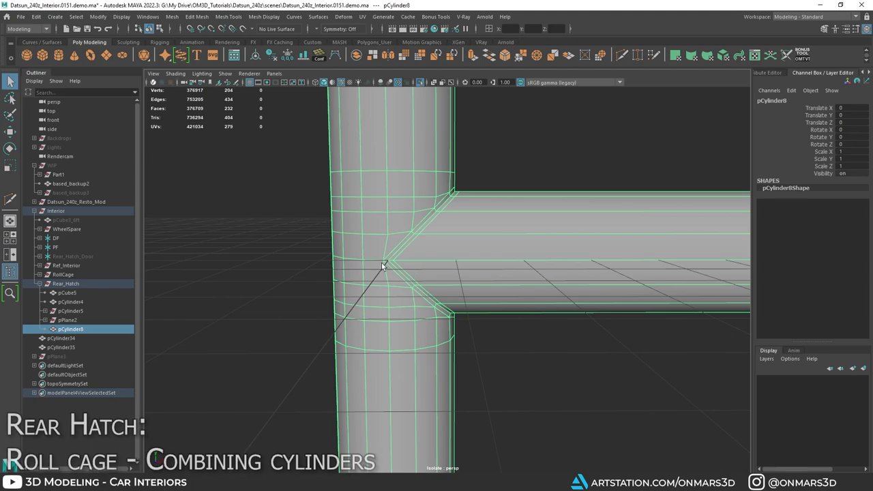
scroll(440, 259, "down", 5)
scroll(410, 280, "up", 5)
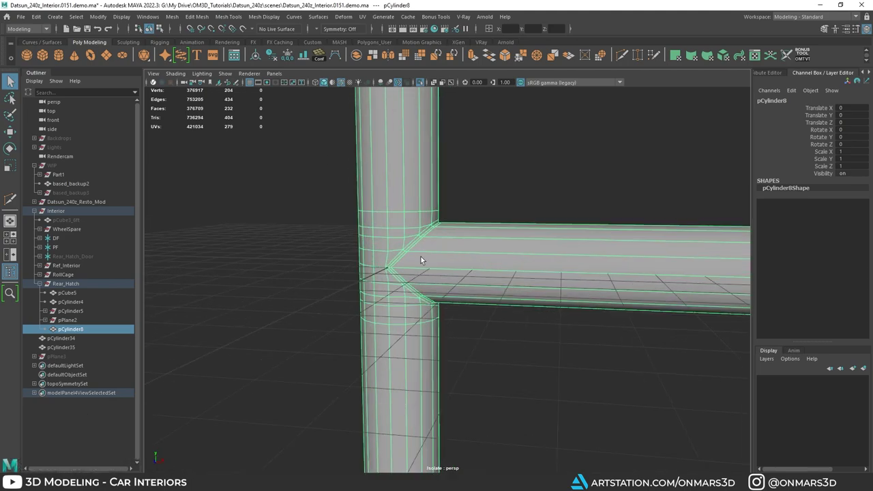
left_click_drag(511, 307, 503, 316, "alt")
right_click_drag(502, 316, 361, 311, "alt")
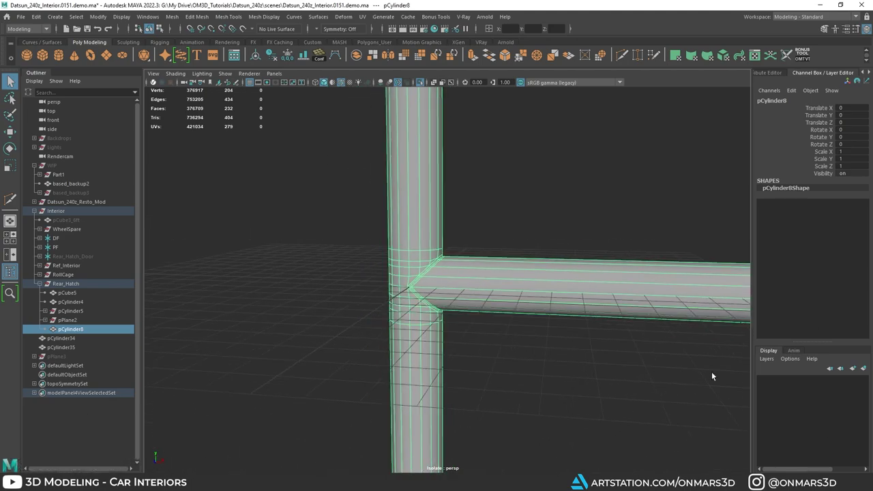
Create an upright polygon cylinder at the origin with a height of 19.9 and hide the finished T-joint example.
right_click_drag(712, 372, 485, 309, "alt")
left_click_drag(485, 310, 471, 348, "alt")
left_click(551, 205)
right_click_drag(551, 206, 503, 208, "shift")
left_click_drag(506, 253, 464, 288, "alt")
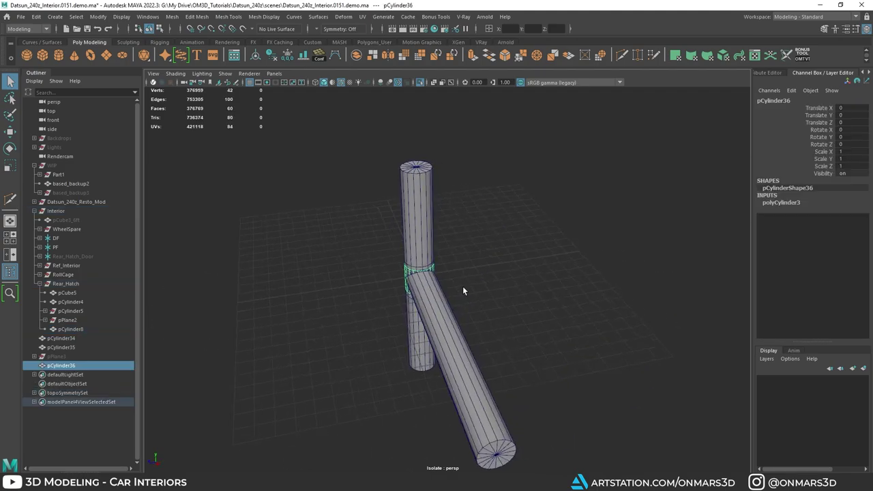
key("w")
left_click(806, 202)
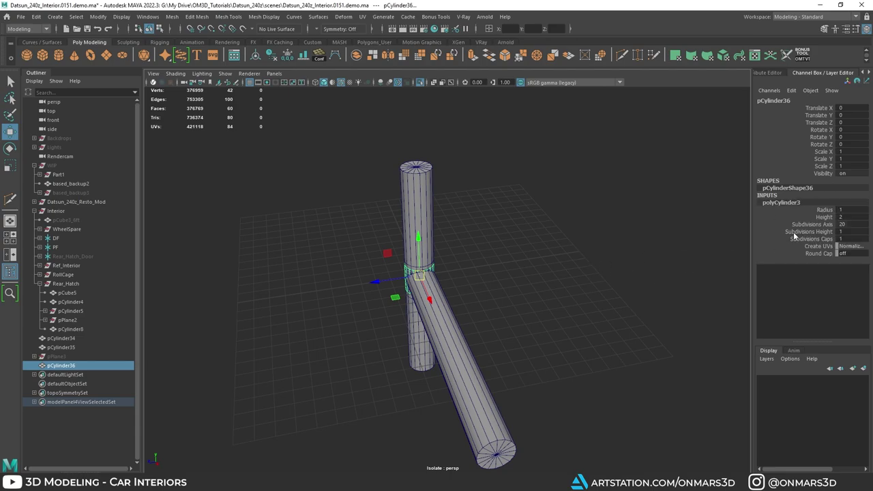
left_click(823, 218)
middle_click_drag(512, 254, 582, 246)
key("w")
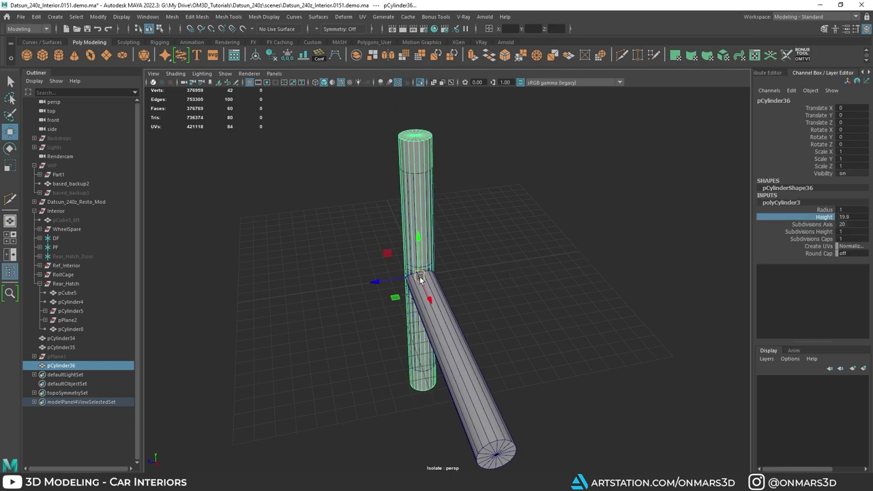
left_click(444, 318)
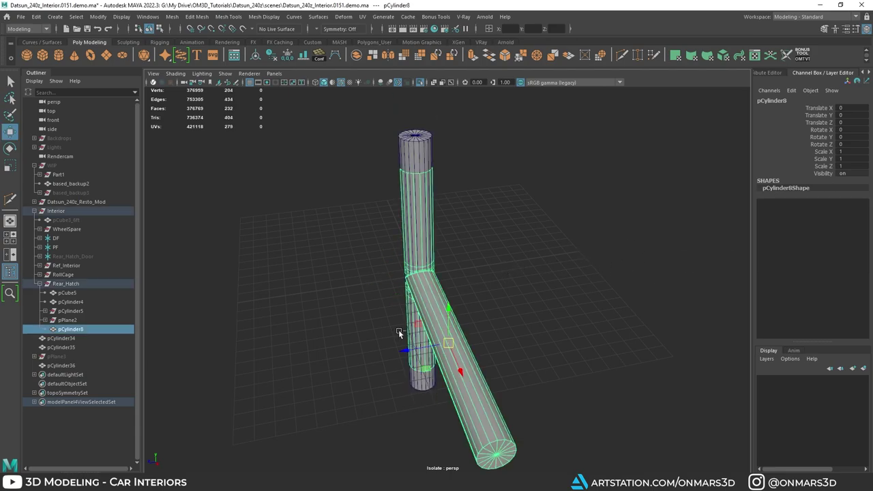
key("ctrl+h")
Duplicate the upright cylinder, rotate the copy to -90 in Z, and move it sideways to Translate X 9.962.
left_click_drag(401, 296, 446, 286, "alt")
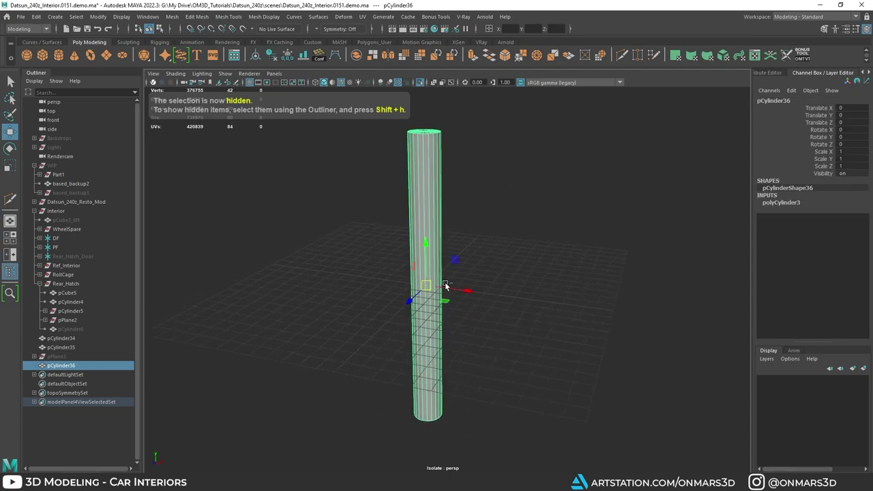
key("ctrl+d")
key("e")
left_click_drag(453, 252, 478, 299)
left_click_drag(461, 264, 685, 303)
key("w")
Nudge the horizontal cylinder to Translate X 9.958 at the joint and make the meshes see-through.
scroll(460, 296, "up", 3)
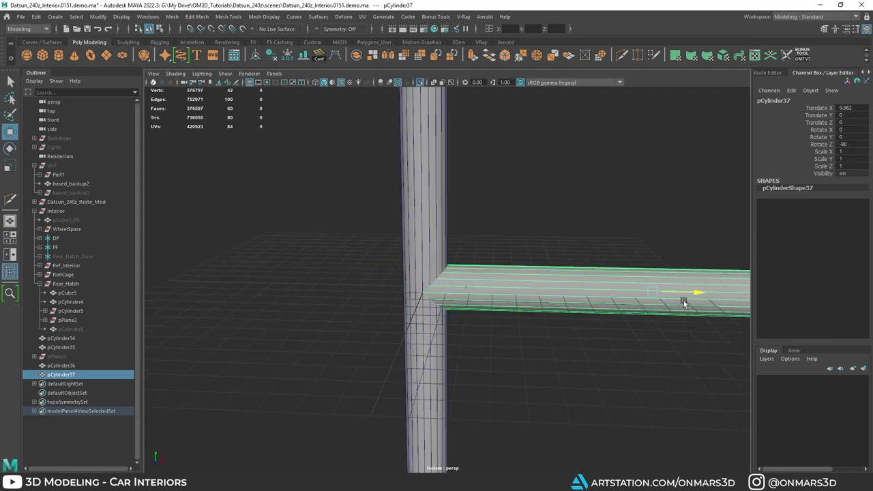
scroll(491, 285, "up", 4)
scroll(412, 293, "up", 3)
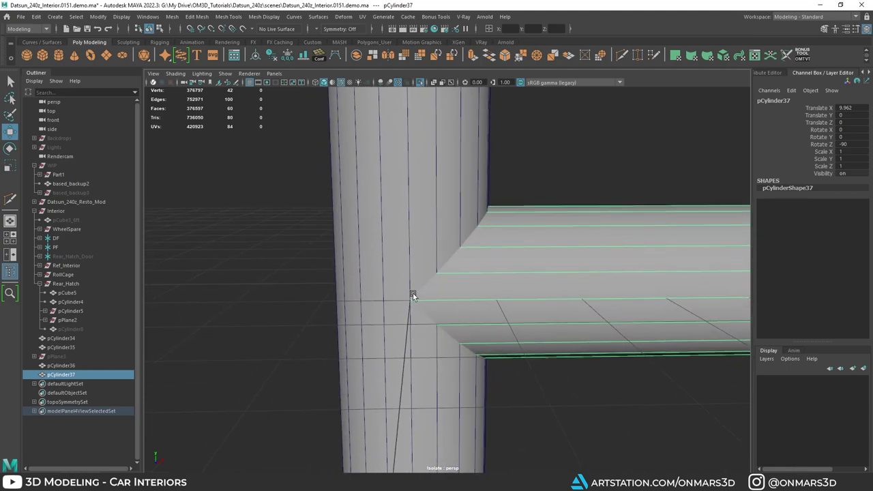
middle_click_drag(425, 280, 427, 280)
key("alt+x")
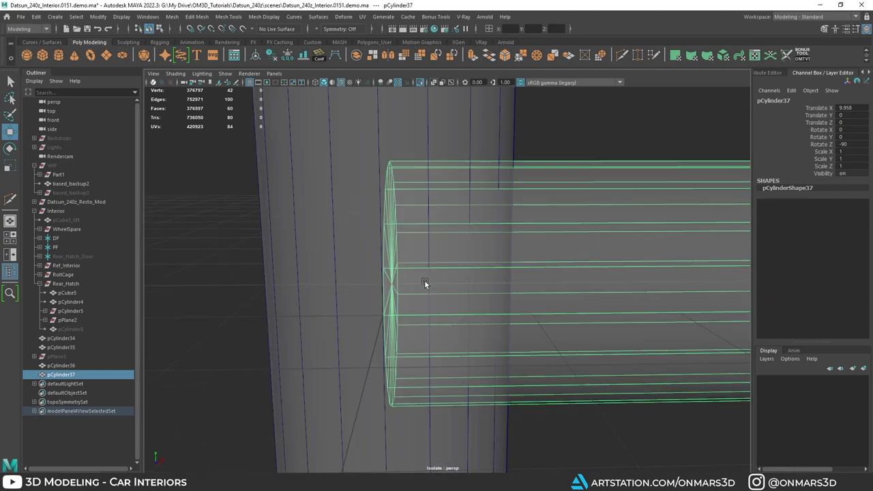
Examine in X-ray display how the horizontal cylinder's end cap sits inside the upright cylinder.
left_click_drag(425, 280, 437, 279, "alt")
key("alt+x")
mouse_move(682, 225)
right_mouse_down("alt")
mouse_move(644, 219)
mouse_move(590, 239)
right_mouse_up("alt")
key("alt+x")
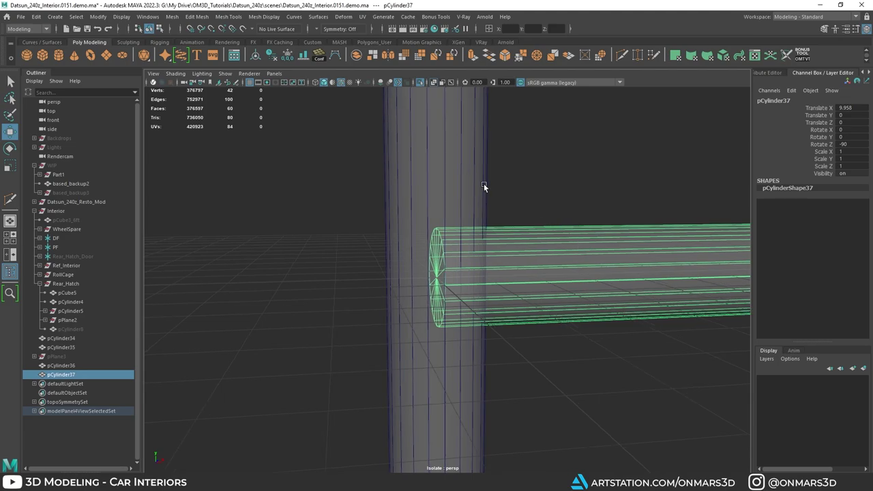
key("ctrl+shift")
left_click_drag(509, 196, 542, 214, "alt")
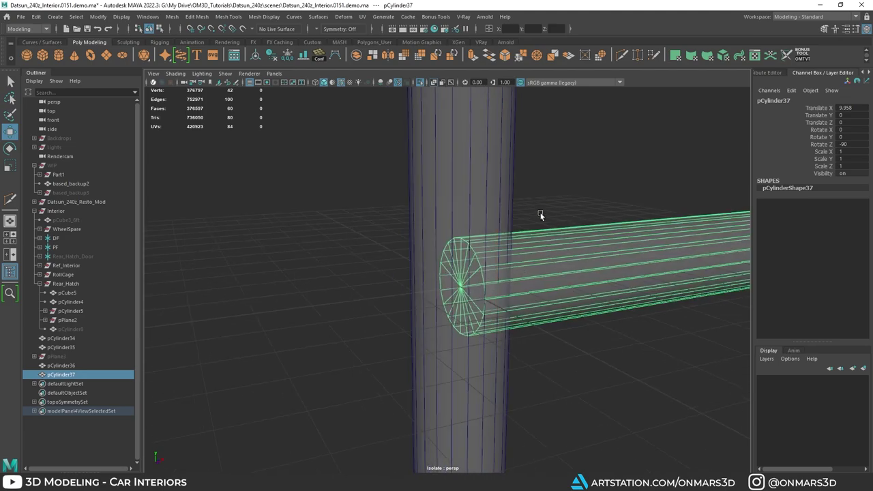
scroll(564, 251, "down", 5)
scroll(502, 275, "up", 3)
Place the horizontal cylinder's pivot at the center of its end cap inside the upright cylinder.
mouse_move(497, 273)
left_mouse_down("alt")
mouse_move(505, 275)
mouse_move(480, 298)
mouse_move(459, 269)
mouse_move(473, 242)
mouse_move(448, 269)
mouse_move(432, 261)
left_mouse_up("alt")
middle_click(462, 283)
key("q")
key("w")
scroll(432, 269, "up", 8)
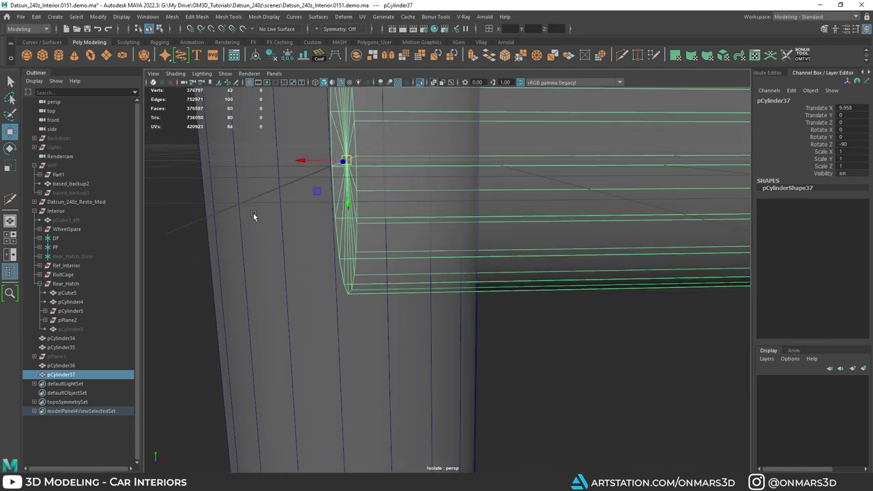
Turn off X-ray display and insert an edge loop around the upright cylinder near the middle of the joint.
left_click(253, 215)
key("alt+x")
scroll(254, 216, "down", 4)
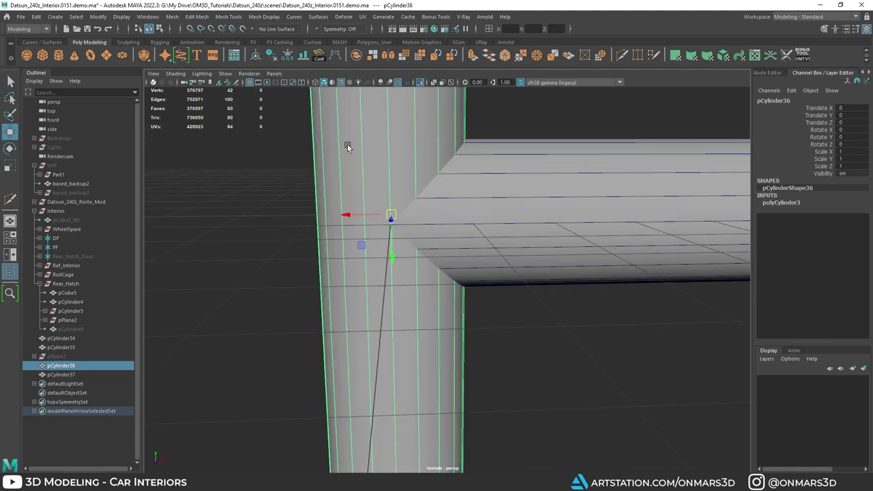
right_click_drag(347, 145, 282, 151, "shift")
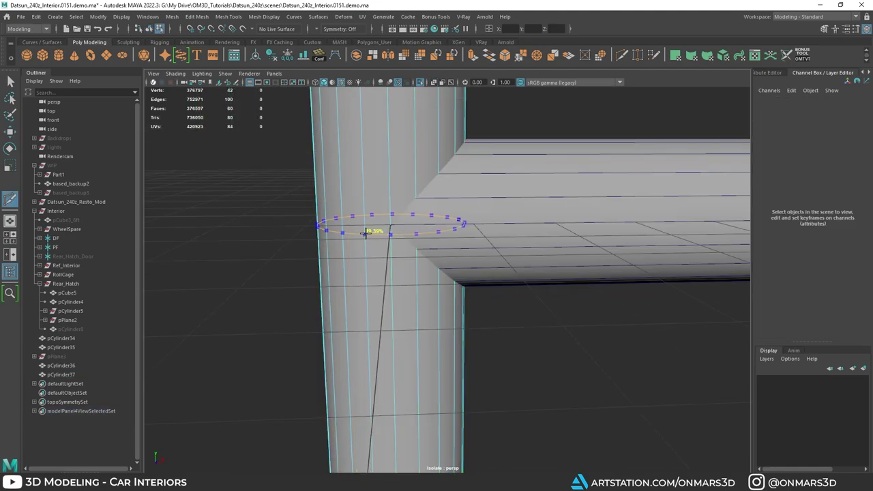
left_click(365, 224, "ctrl")
left_click(416, 224)
left_click_drag(424, 261, 441, 284, "alt")
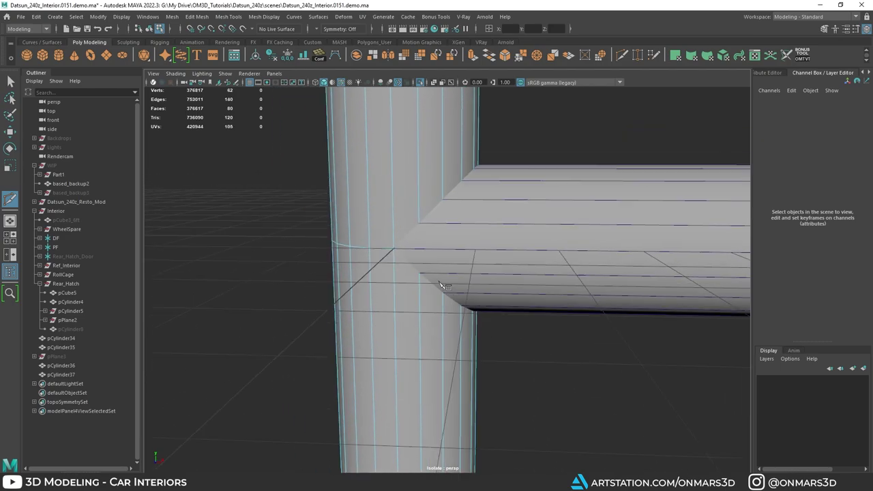
scroll(441, 284, "up", 3)
Select the upright cylinder's new edge loop and snap it vertically to the horizontal cylinder's middle edge at the joint.
key("q")
double_click(358, 244)
key("w")
key("alt+x")
scroll(360, 245, "up", 2)
middle_click_drag(361, 246, 403, 268, "alt")
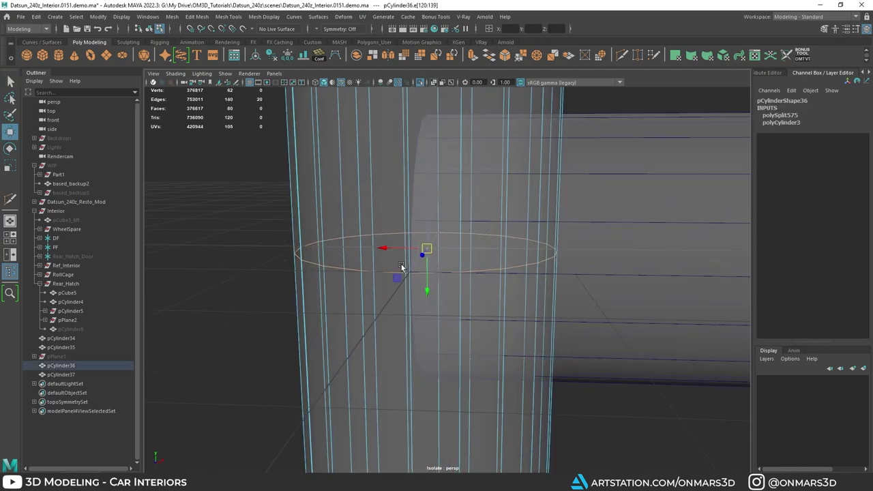
left_click_drag(416, 280, 433, 281, "alt")
key("alt+x")
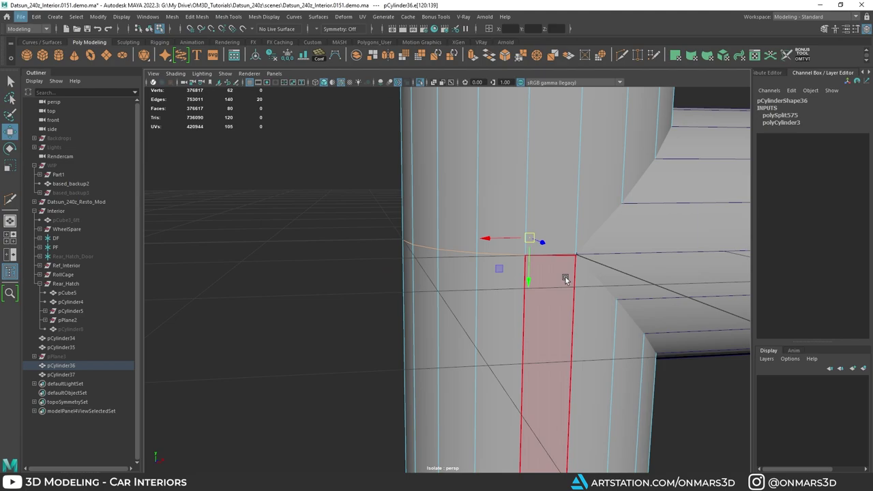
key("v")
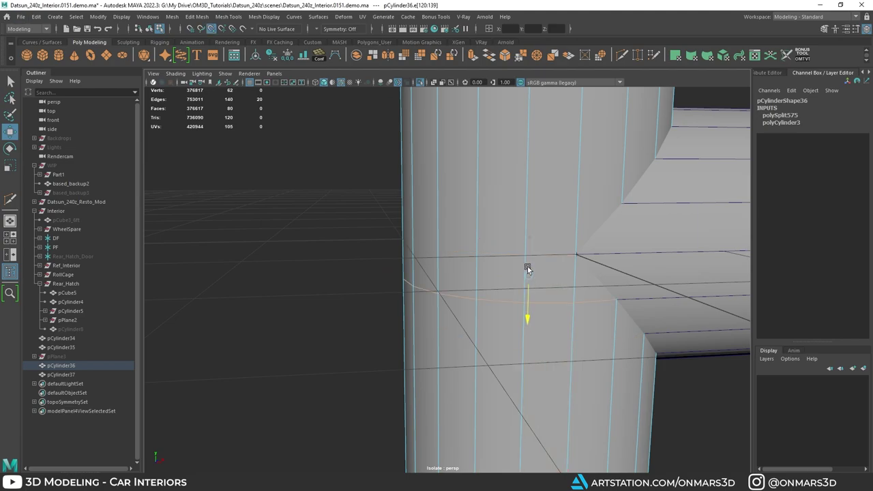
scroll(583, 256, "down", 4)
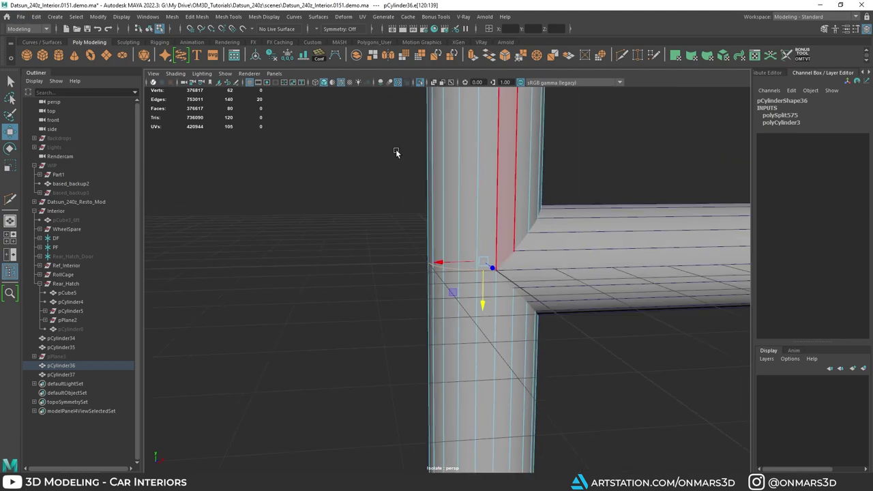
Hide the viewport grid and check the edge loop's alignment at the joint.
left_click_drag(448, 278, 493, 294, "alt")
left_click(250, 83)
scroll(507, 244, "up", 2)
scroll(507, 244, "up", 1)
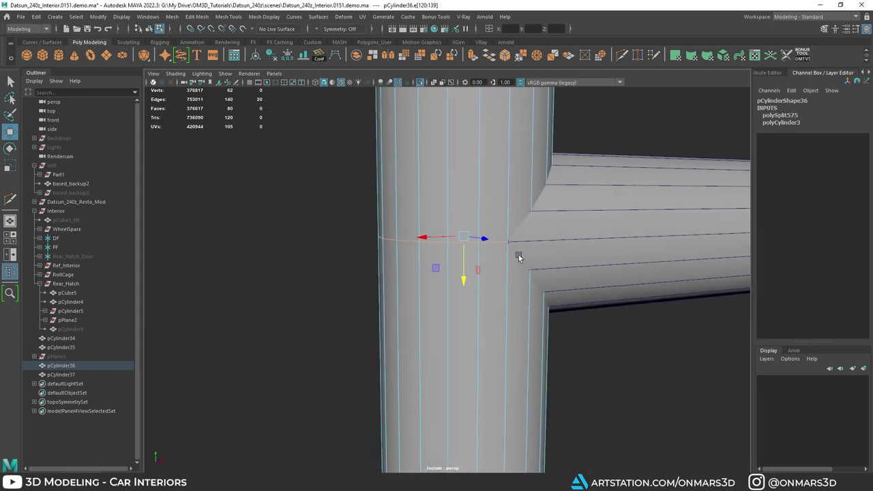
Select the horizontal cylinder and snap it along X to the upright cylinder's edge at the middle of the joint.
middle_click_drag(519, 255, 469, 267, "alt")
right_click_drag(529, 180, 654, 164)
scroll(478, 214, "up", 1)
key("alt+x")
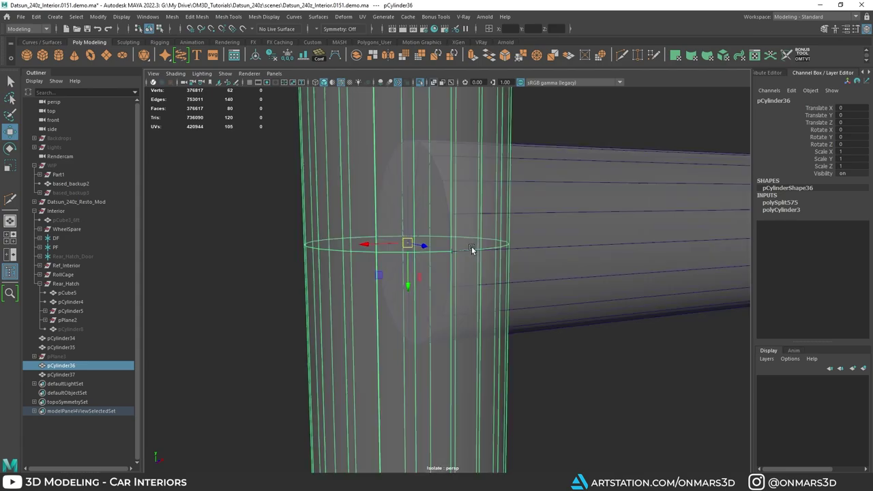
left_click(601, 203)
key("alt+x")
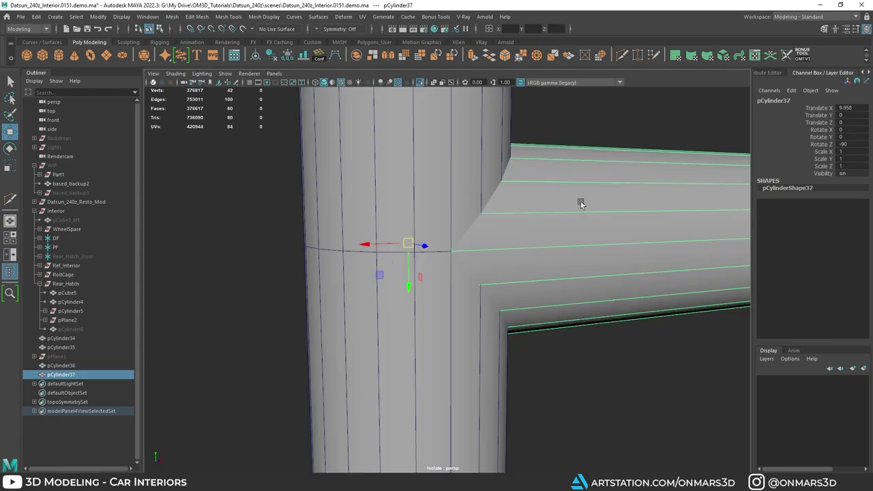
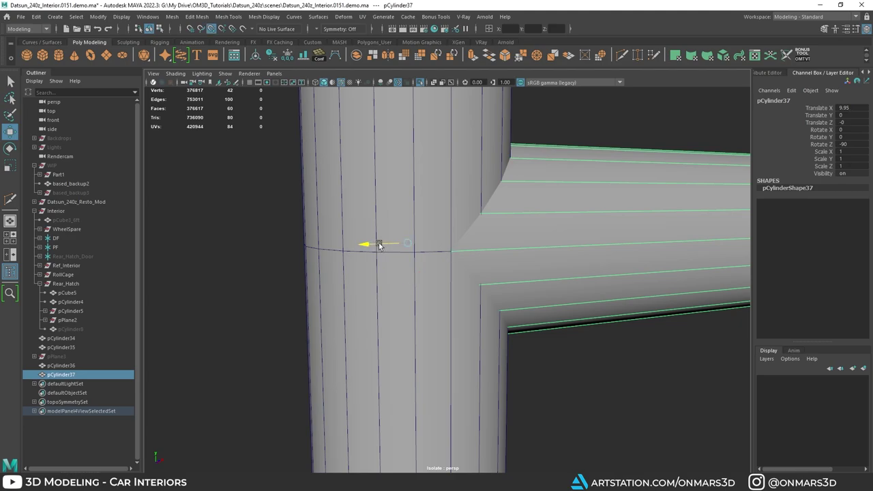
left_click_drag(380, 245, 444, 251)
Examine how the two cylinders' edges line up at the joint, with and without X-ray display.
key("alt+x")
left_click_drag(502, 275, 471, 295, "alt")
key("alt+x")
middle_click_drag(370, 288, 466, 273, "alt")
scroll(457, 271, "up", 3)
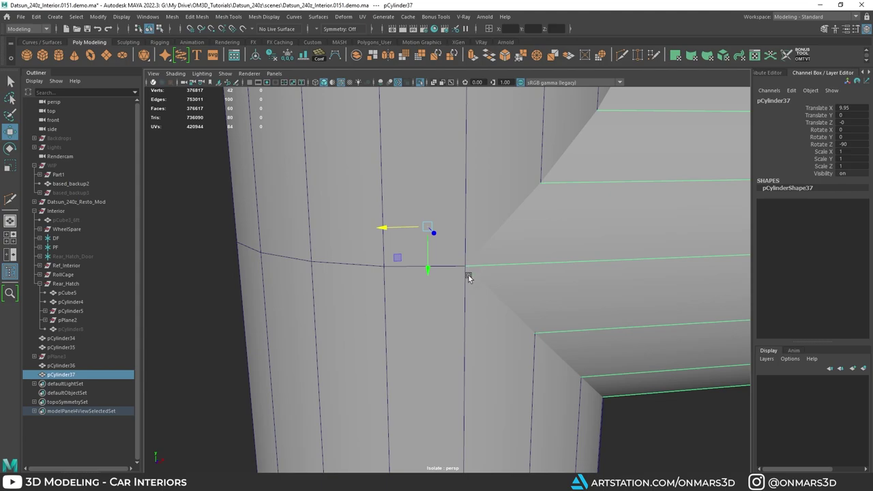
key("alt+x")
scroll(470, 274, "down", 4)
left_click_drag(473, 264, 434, 268, "alt")
key("alt+x")
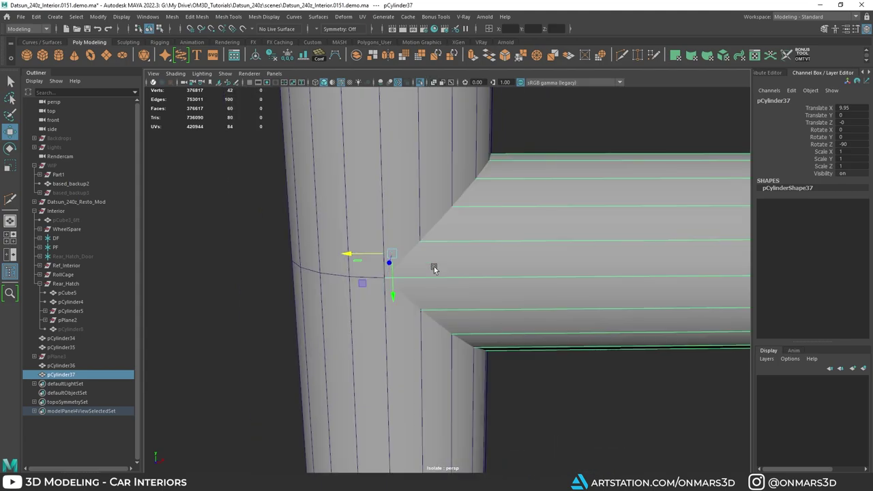
left_click_drag(466, 208, 432, 216, "alt")
middle_click_drag(410, 230, 486, 266, "alt")
scroll(471, 253, "down", 2)
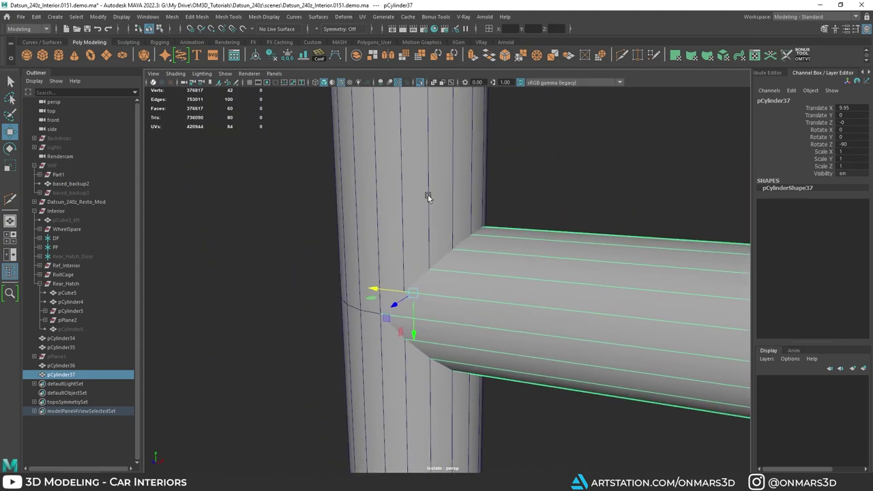
Insert edge loops around the upright cylinder just above and just below the joint.
left_click(428, 195)
right_click_drag(435, 203, 360, 203, "shift")
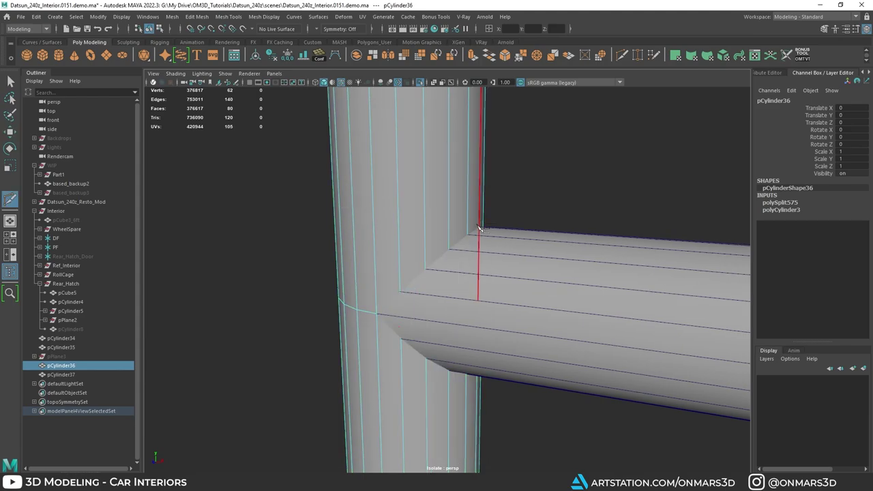
left_click(469, 223, "ctrl")
left_click_drag(453, 290, 411, 264, "alt")
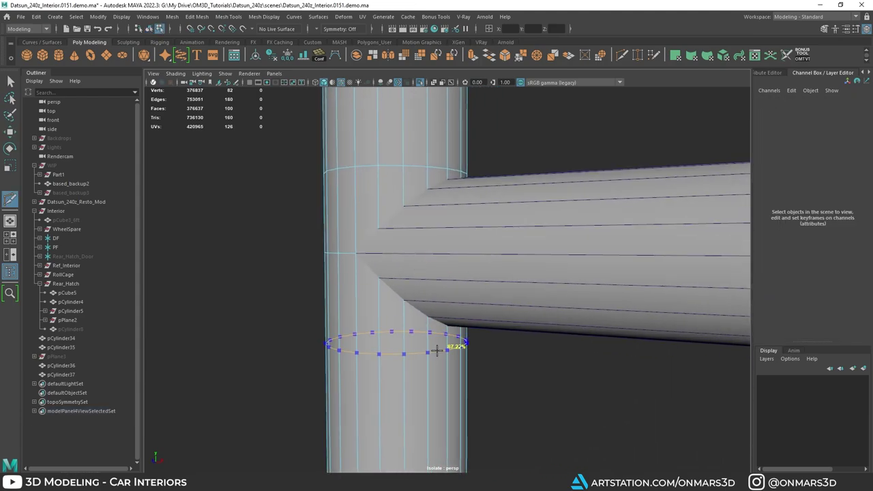
left_click_drag(544, 411, 466, 358, "alt")
middle_click_drag(467, 357, 487, 346, "alt")
scroll(480, 340, "up", 4)
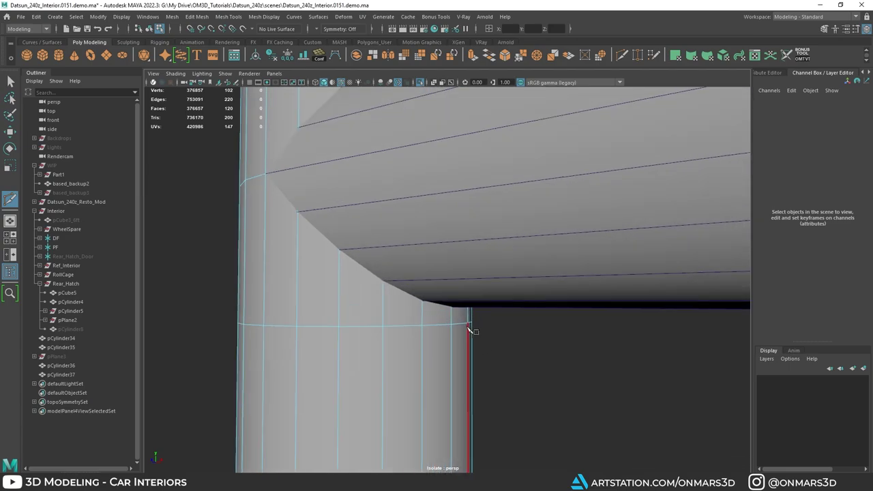
Insert edge loops around the upright cylinder at each point where the horizontal cylinder's edges meet it.
left_click_drag(423, 304, 435, 272, "alt")
scroll(433, 272, "up", 3)
scroll(435, 272, "up", 3)
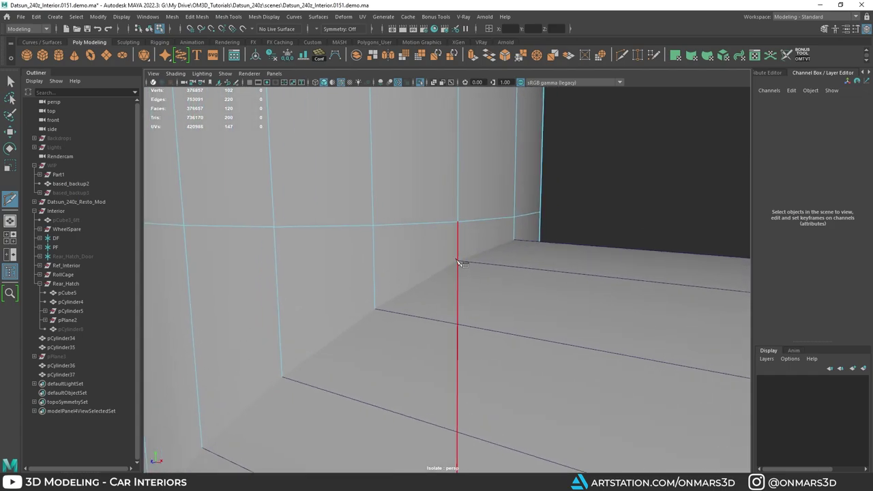
left_click(460, 261, "ctrl")
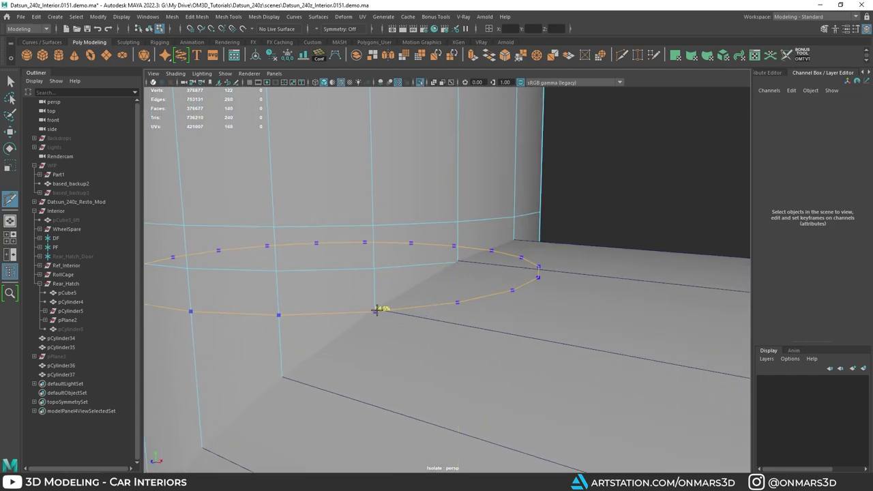
left_click(377, 309, "ctrl")
left_click_drag(373, 322, 398, 303, "alt")
left_click(364, 254, "ctrl")
left_click_drag(364, 257, 393, 290, "alt")
left_click(350, 220, "ctrl")
left_click_drag(350, 220, 501, 314, "alt")
Snap the upright cylinder's new edge loops vertically to the horizontal cylinder's matching edges at the joint.
key("w")
double_click(501, 314)
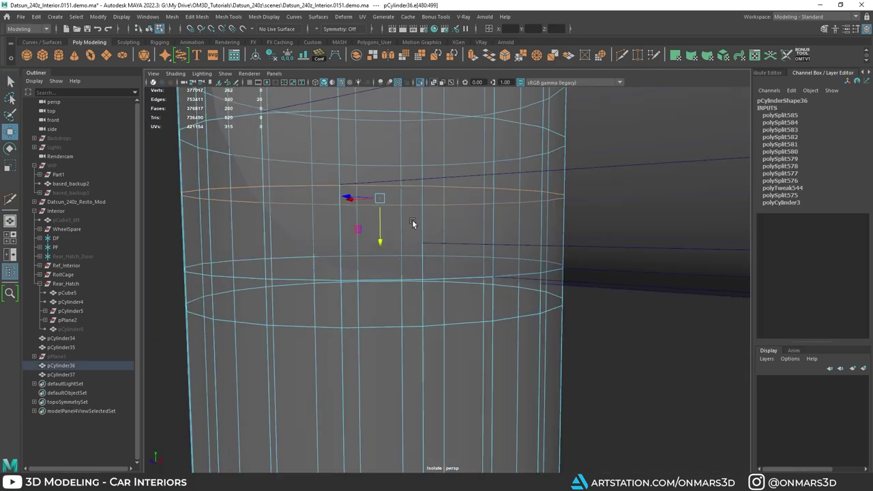
key("v")
left_click_drag(388, 290, 396, 240)
double_click(396, 235)
double_click(410, 273)
left_click_drag(442, 272, 330, 327)
key("v")
left_click_drag(330, 337, 435, 258)
right_click_drag(424, 261, 444, 321, "alt")
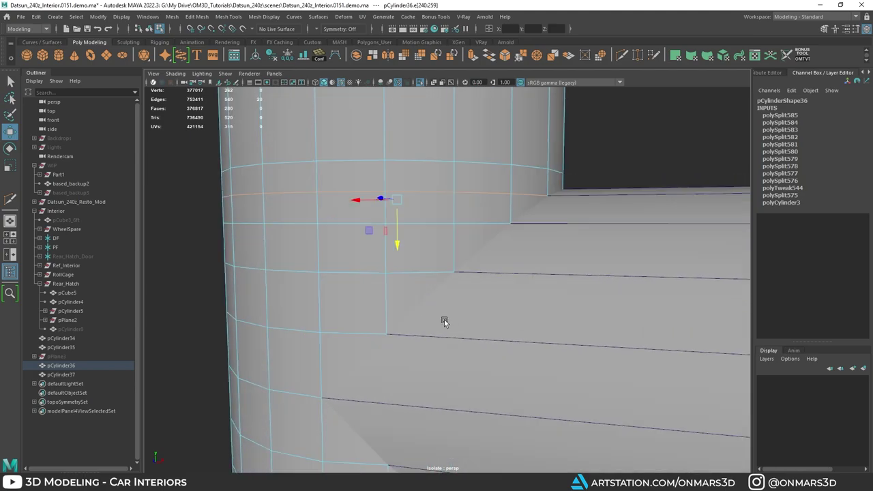
Select the edge loop just below the joint's uppermost loop and snap it vertically to the horizontal cylinder's matching edge.
key("alt+x")
mouse_move(444, 321)
left_mouse_down("alt")
mouse_move(466, 346)
mouse_move(480, 280)
left_mouse_up("alt")
key("alt+x")
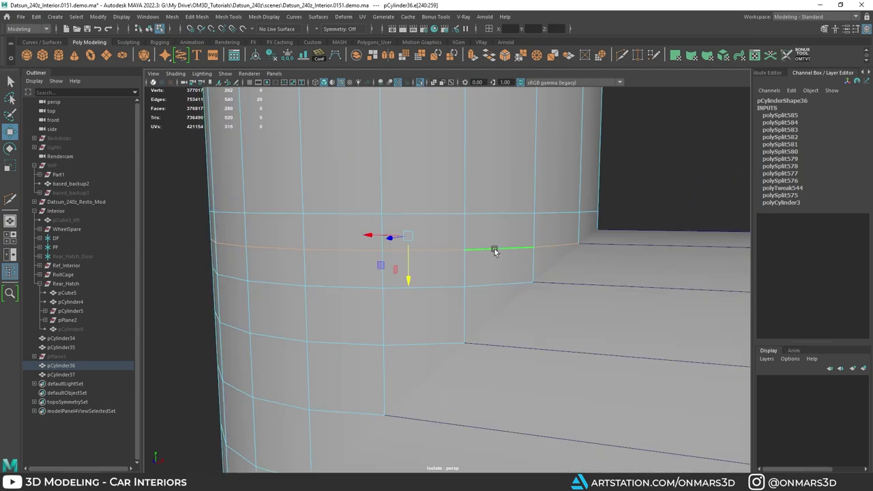
left_click(493, 249)
left_click(416, 252)
double_click(415, 254)
key("alt+x")
left_click_drag(622, 249, 615, 273, "alt")
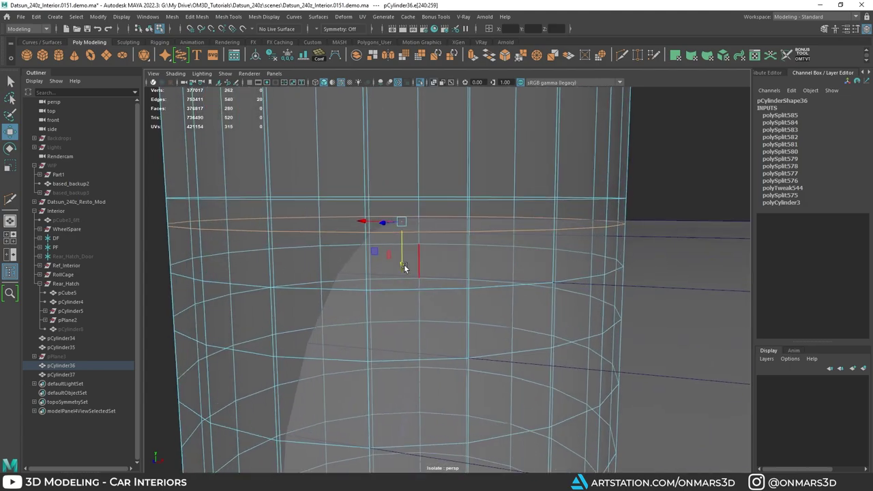
left_click_drag(404, 265, 374, 267, "alt")
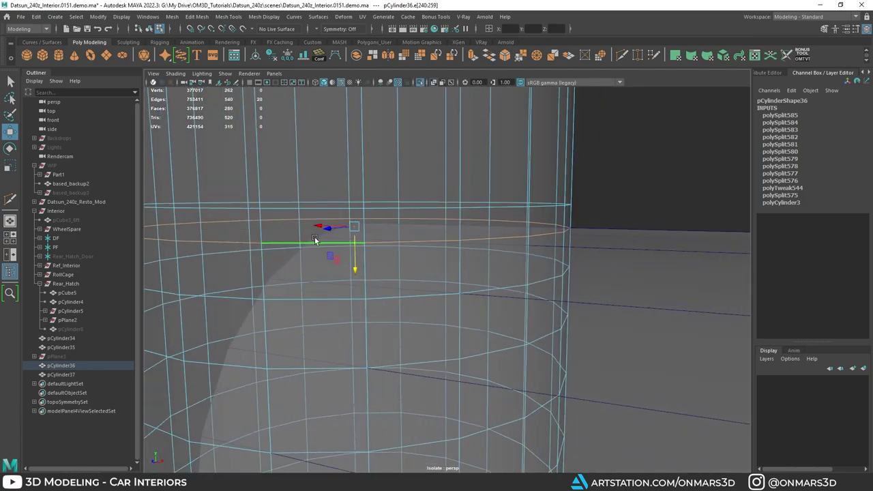
key("v")
key("v")
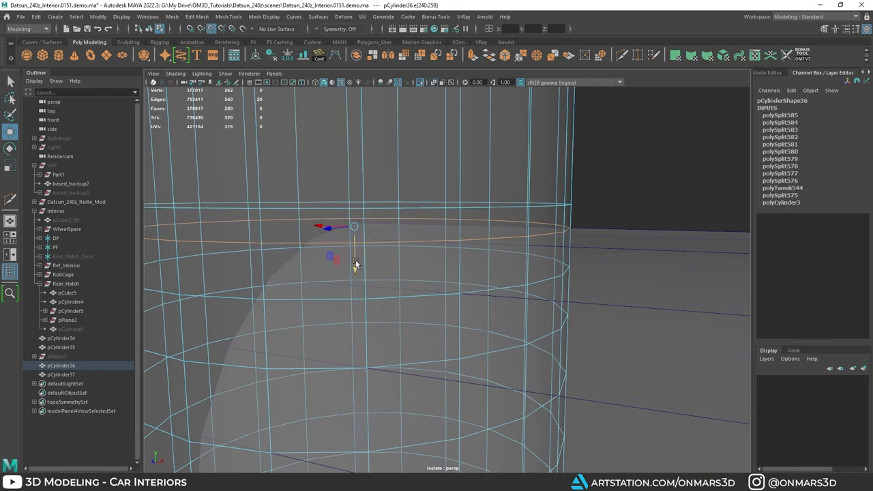
left_click_drag(355, 264, 490, 297)
Select both cylinders as whole objects and combine them with a Boolean union.
scroll(341, 256, "down", 5)
scroll(489, 297, "down", 2)
key("F8")
key("q")
scroll(518, 144, "down", 4)
key("alt+x")
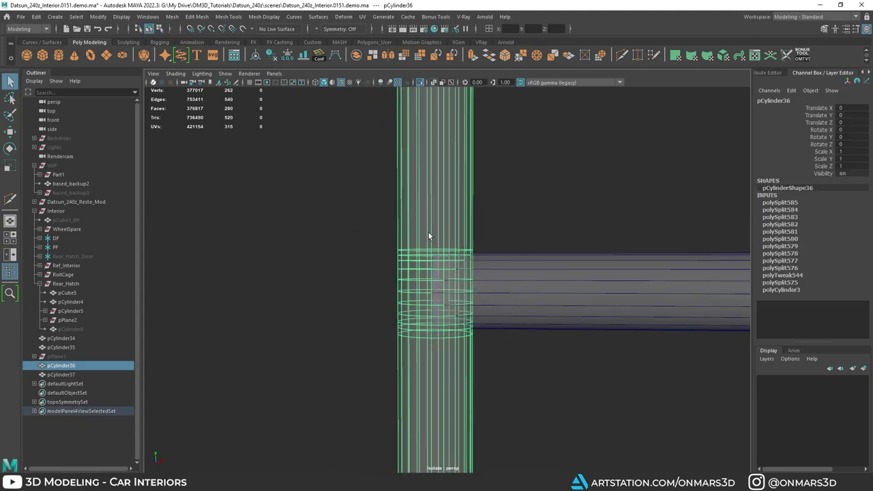
left_click(429, 235, "shift")
left_click(467, 285, "shift")
left_click(447, 204, "shift")
key("alt+x")
middle_click_drag(470, 232, 424, 221, "alt")
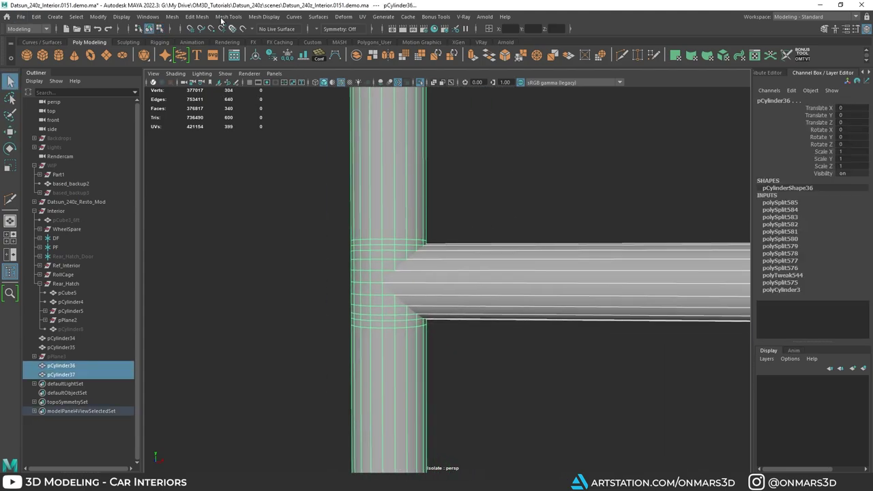
left_click(171, 16)
mouse_move(203, 42)
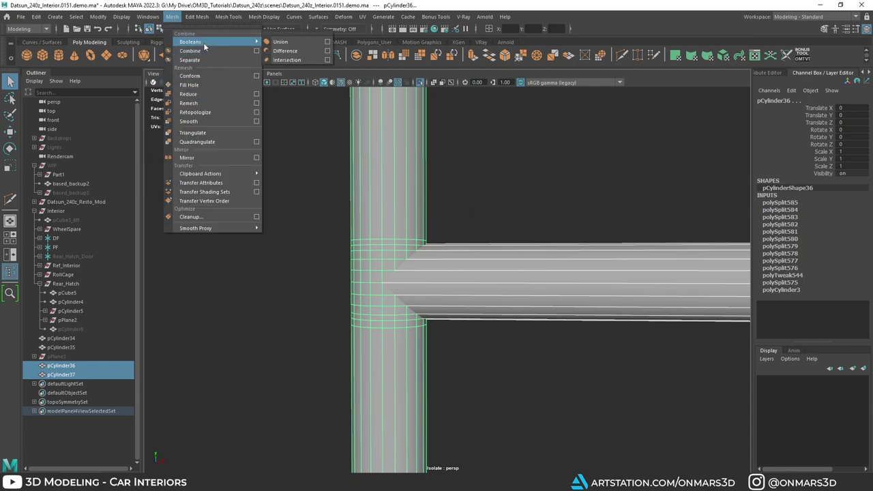
left_click(281, 42)
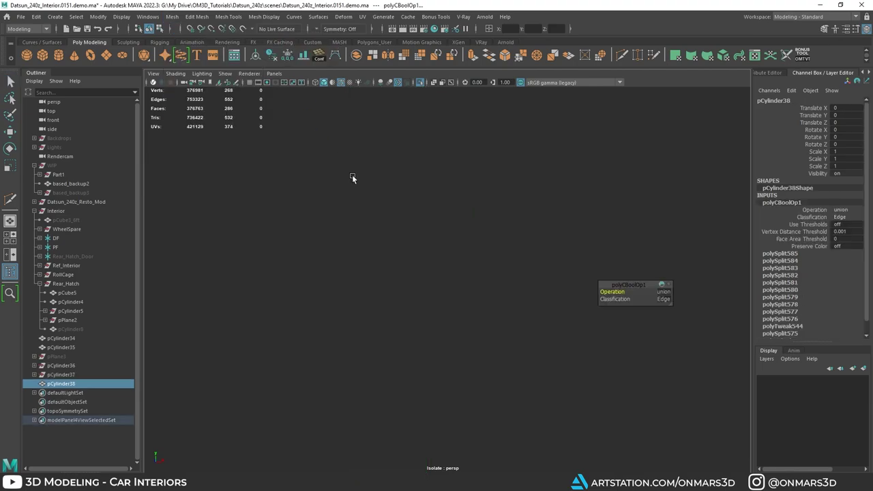
Preview the combined T-joint smoothed, then return it to the unsmoothed display.
left_click_drag(415, 256, 570, 293, "alt")
key("q")
key("3")
right_click_drag(569, 294, 493, 298, "alt")
key("1")
scroll(421, 284, "up", 4)
left_click_drag(422, 284, 387, 281, "alt")
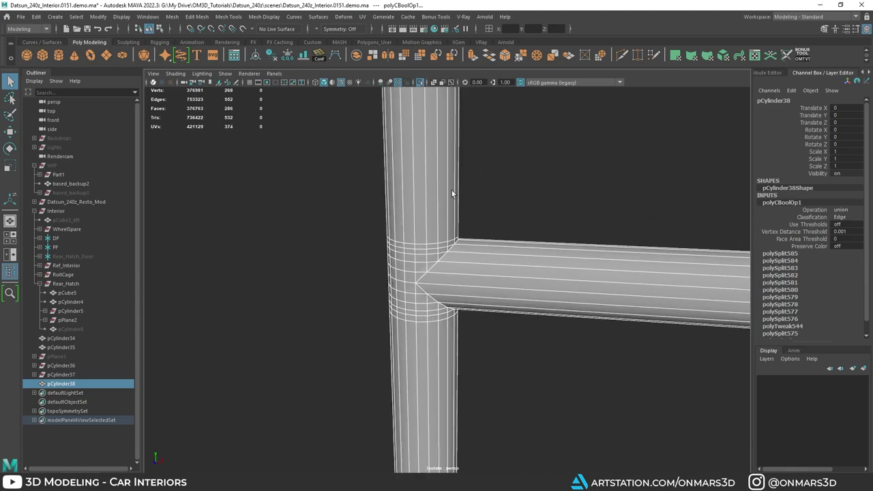
Merge the vertices around the joint with a distance threshold of 0.003 and check the smoothed preview.
right_click_drag(452, 192, 389, 188)
left_click_drag(274, 153, 578, 374)
left_click_drag(508, 305, 470, 294, "alt")
scroll(471, 295, "up", 5)
key("alt+x")
key("alt+x")
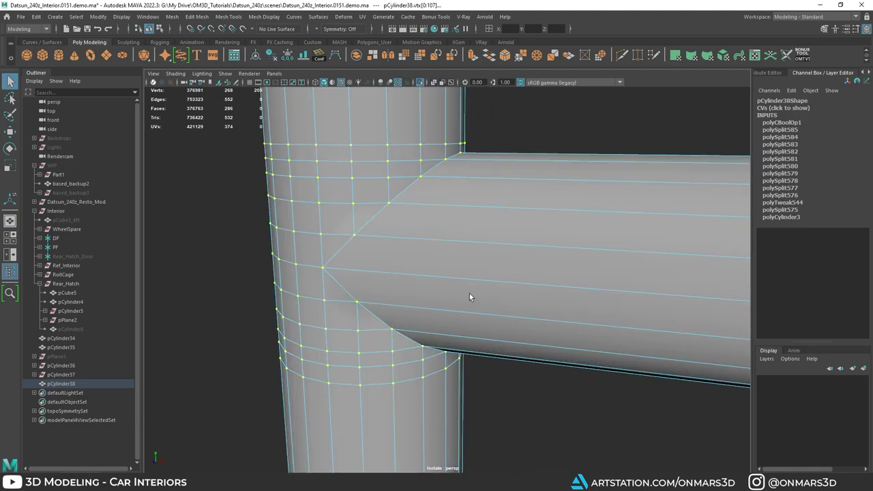
right_click(397, 183, "shift")
right_click_drag(397, 183, 446, 127, "shift")
left_click_drag(433, 235, 412, 261, "alt")
scroll(457, 233, "down", 4)
key("3")
scroll(413, 262, "down", 3)
key("1")
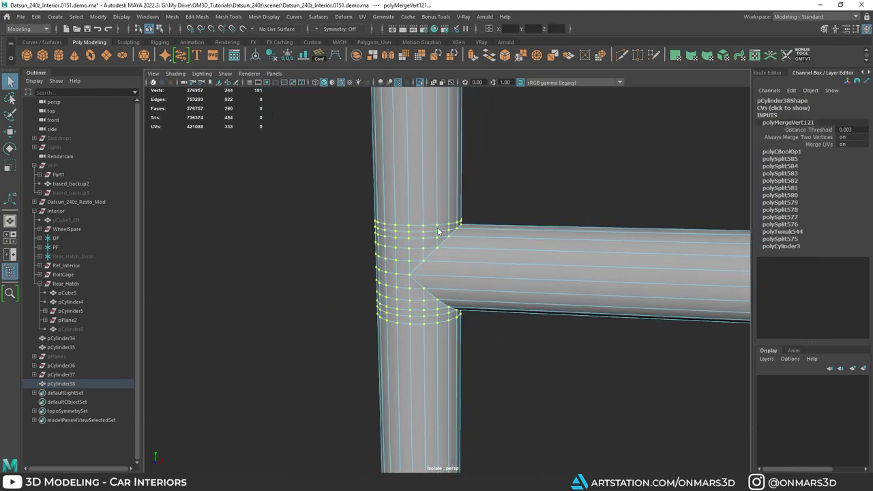
Select the first three seam edges along the joint's upper front diagonal, undoing any unwanted loop selection.
key("F10")
scroll(440, 230, "up", 5)
left_click(419, 223)
left_click(445, 202, "shift")
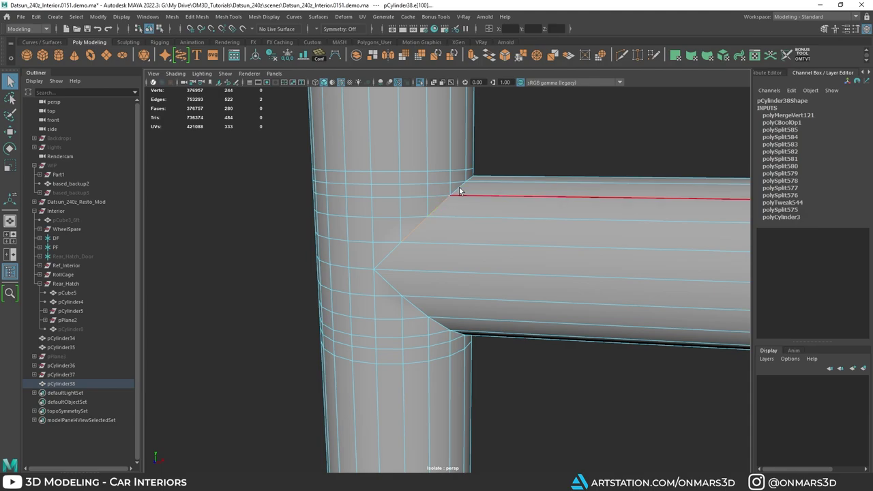
double_click(460, 187, "shift")
left_click_drag(459, 187, 449, 211, "alt")
key("ctrl+z")
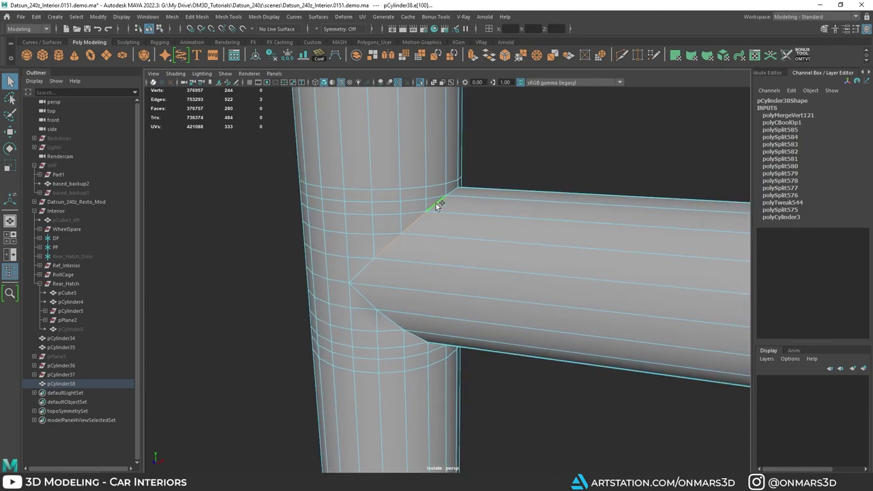
left_click_drag(455, 187, 371, 249, "alt")
scroll(372, 249, "up", 4)
key("alt+x")
key("alt+x")
middle_click_drag(302, 247, 379, 238, "alt")
scroll(382, 228, "up", 3)
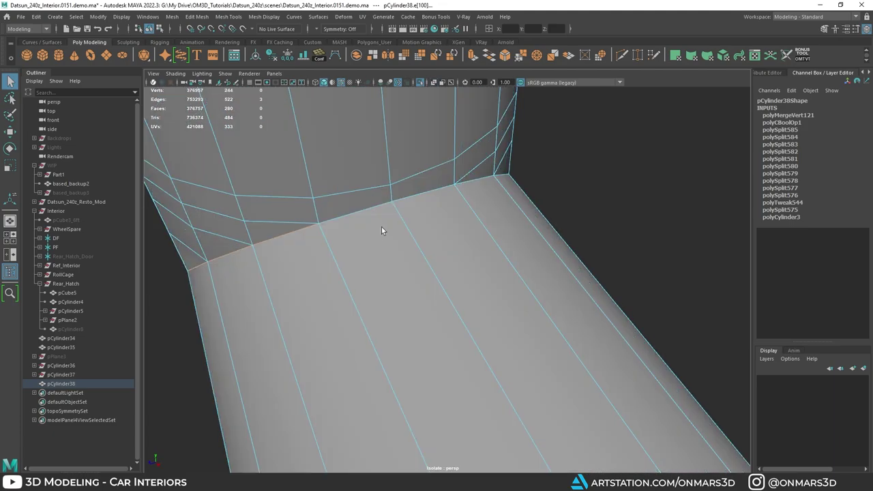
Add the seam edges across the top of the joint and down its back side to the selection.
left_click(368, 207, "shift")
left_click(417, 196, "shift")
left_click(489, 179, "shift")
left_click_drag(508, 199, 374, 249, "alt")
left_click(409, 273, "shift")
left_click_drag(409, 272, 448, 297, "alt")
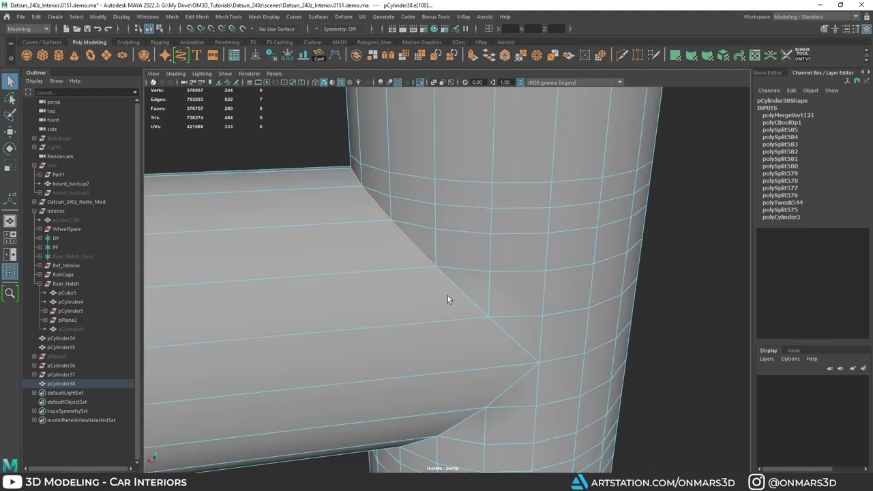
left_click(473, 309, "shift")
left_click_drag(476, 328, 476, 284, "alt")
left_click(498, 321, "shift")
left_click(464, 252, "shift")
left_click(415, 302, "shift")
left_click_drag(416, 302, 447, 321, "alt")
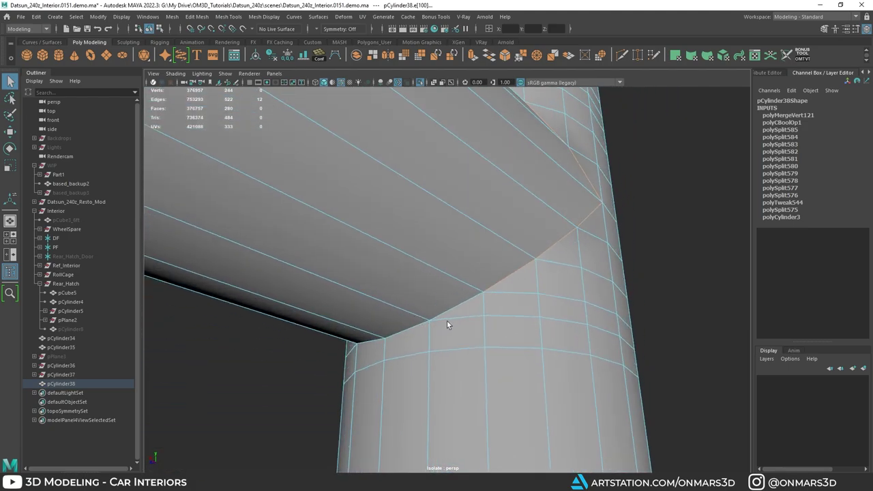
Add the seam edges along the joint's underside and lower front to complete the closed selection loop.
left_click_drag(382, 347, 448, 350, "alt")
left_click(448, 349, "shift")
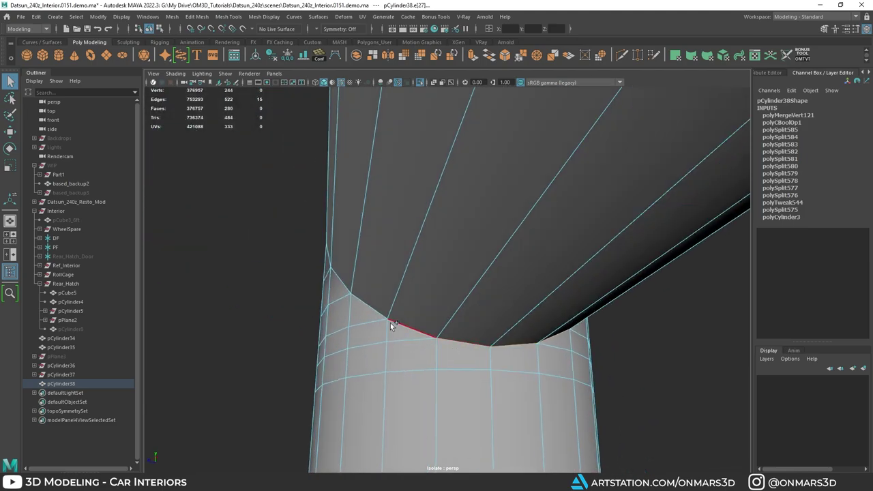
left_click(390, 322, "shift")
left_click_drag(354, 309, 475, 338, "alt")
left_click(475, 337, "shift")
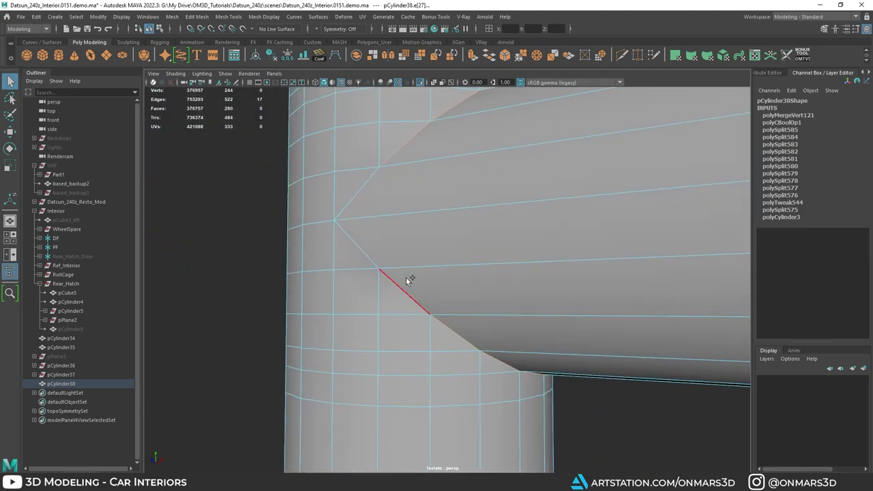
left_click(353, 220, "shift")
left_click_drag(352, 220, 505, 304, "alt")
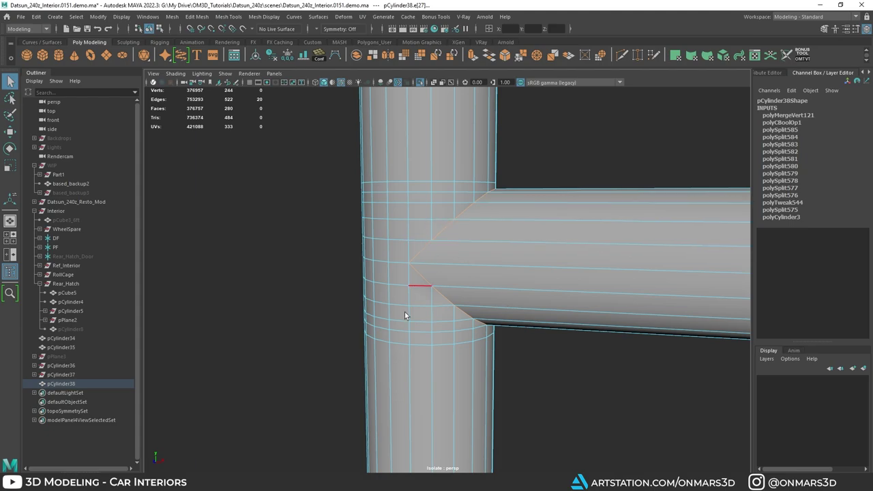
mouse_move(411, 265)
left_mouse_down("alt")
mouse_move(427, 273)
mouse_move(262, 270)
mouse_move(289, 234)
mouse_move(398, 268)
left_mouse_up("alt")
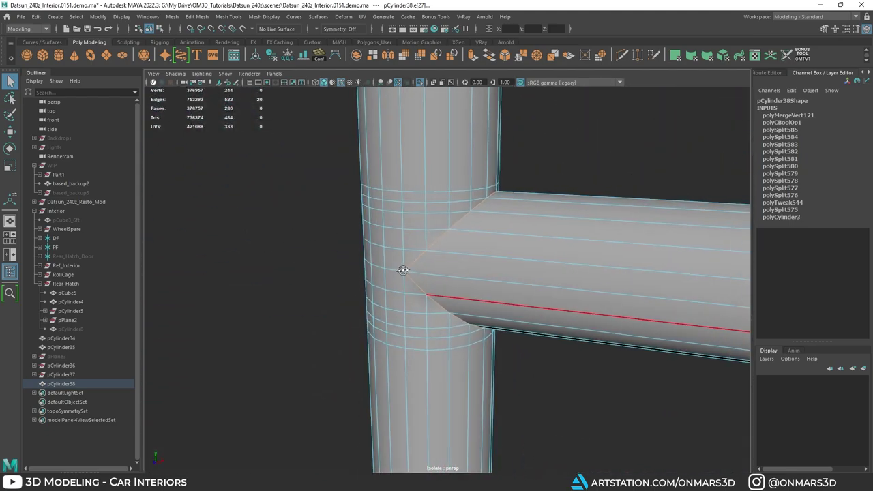
Bevel the selected seam edges with a fraction of 0.5, one segment and Chamfer off.
right_click(451, 240, "shift")
right_click_drag(476, 242, 480, 243, "shift")
left_click_drag(485, 236, 465, 239, "alt")
left_click(645, 328)
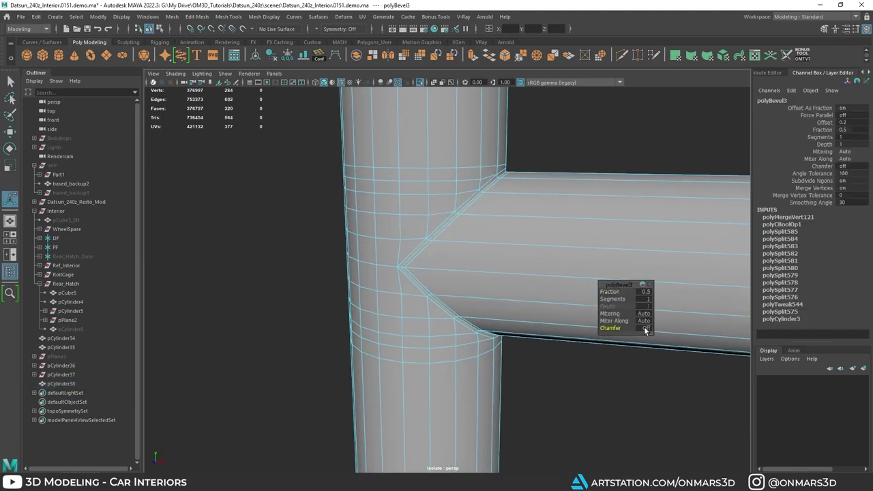
left_click_drag(448, 369, 410, 332, "alt")
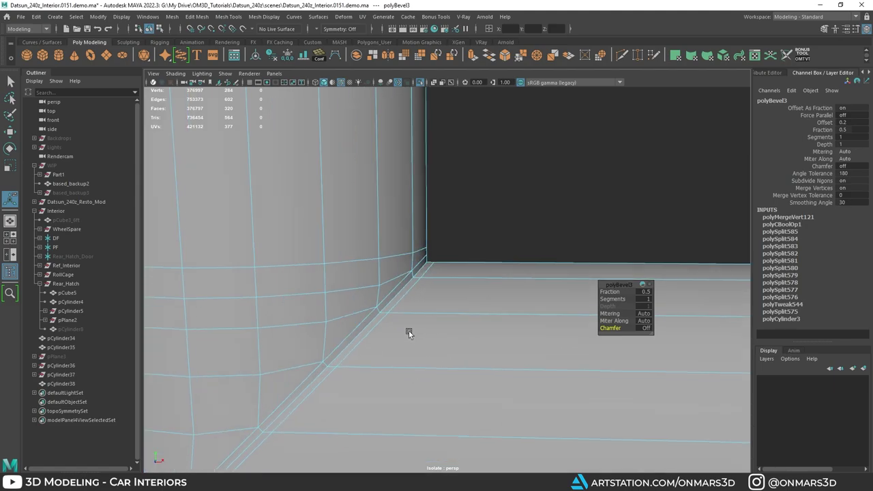
Set the seam bevel to two segments, trying Chamfer on before leaving it off.
scroll(409, 332, "up", 3)
middle_click_drag(409, 333, 446, 286, "alt")
left_click_drag(446, 286, 444, 257, "alt")
middle_click_drag(445, 257, 444, 293, "alt")
key("ctrl+z")
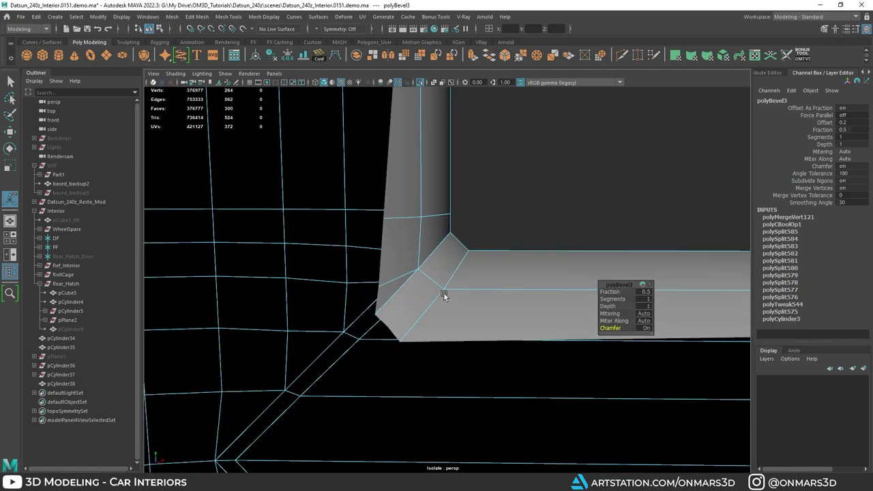
right_click_drag(472, 295, 427, 227, "alt")
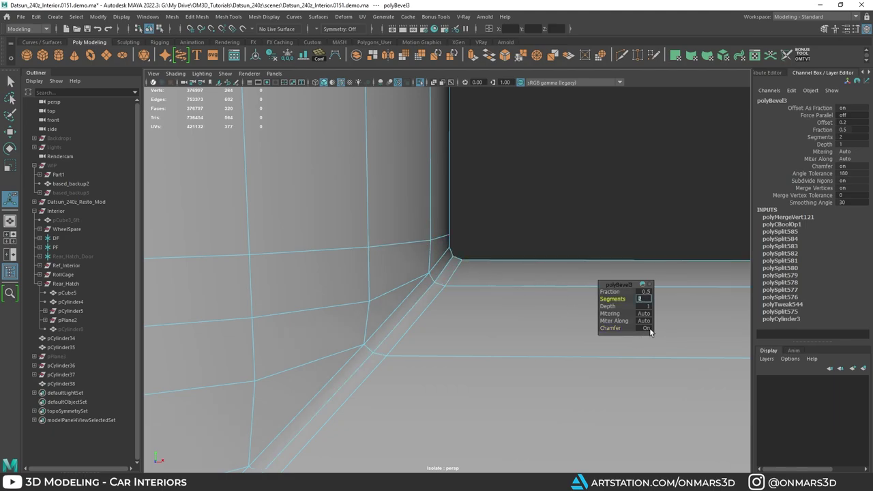
right_click_drag(515, 298, 390, 225, "alt")
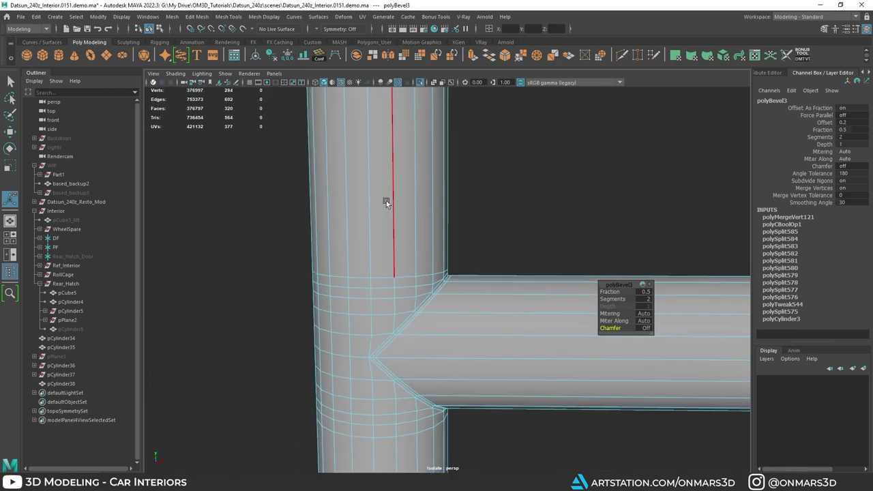
Preview the joined cylinders in smooth mode and compare them with the unsmoothed mesh.
key("q")
key("3")
left_click(529, 235)
right_click_drag(558, 284, 514, 347, "alt")
key("alt+5")
mouse_move(514, 347)
left_mouse_down("alt")
mouse_move(453, 353)
mouse_move(535, 358)
mouse_move(527, 343)
left_mouse_up("alt")
right_click_drag(526, 343, 475, 385, "alt")
left_click_drag(474, 385, 487, 387, "alt")
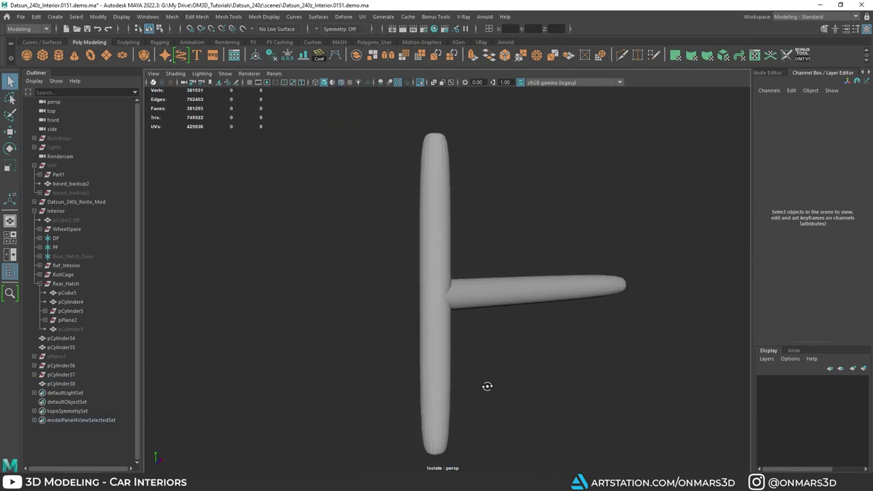
left_click(453, 302)
key("1")
left_click_drag(454, 302, 470, 279, "alt")
right_click_drag(470, 279, 446, 309, "alt")
key("3")
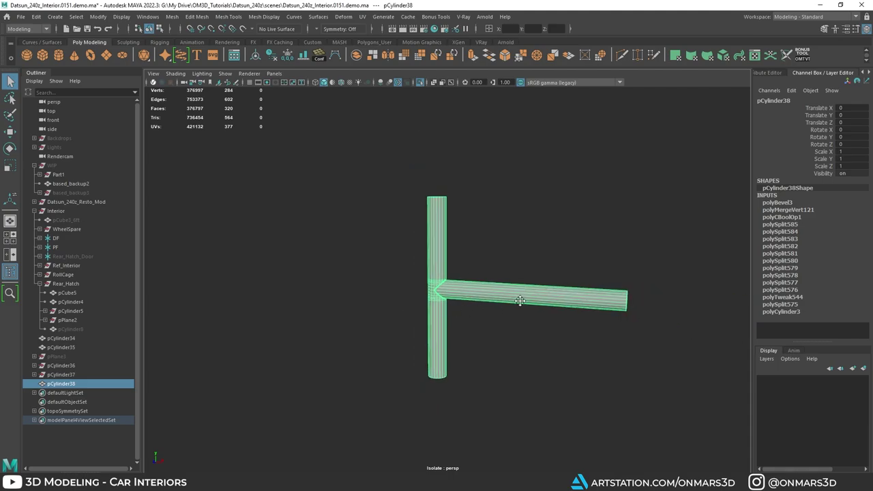
Exit isolation to show the whole car and examine the roll cage's diagonal bar where it crosses the horizontal bar.
key("ctrl+1")
right_click_drag(550, 282, 491, 280, "alt")
left_click_drag(491, 281, 567, 336, "alt")
left_click(556, 244)
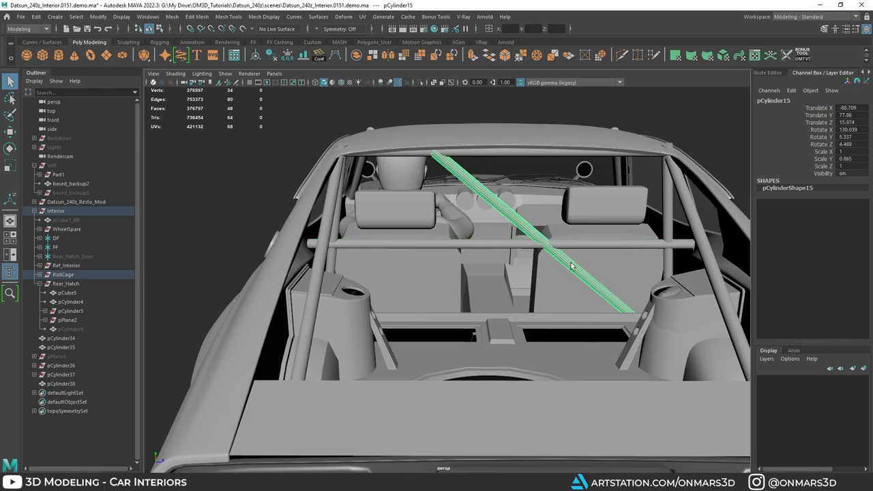
left_click_drag(571, 266, 489, 321, "alt")
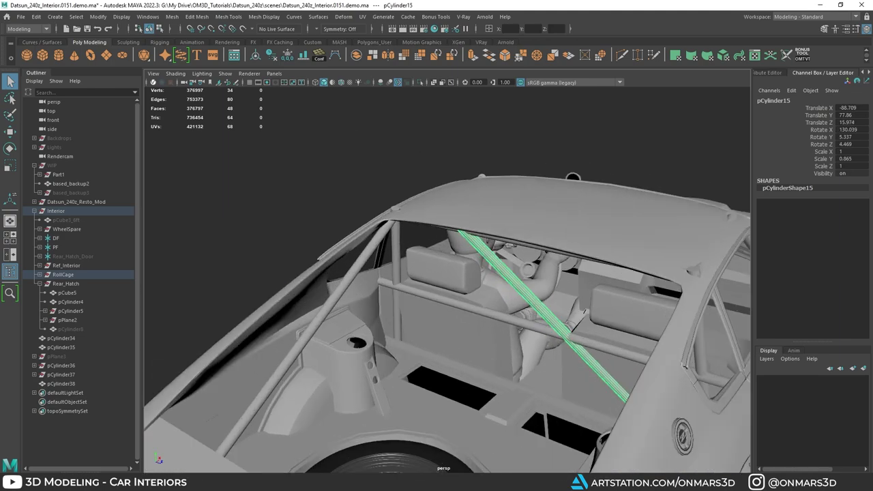
left_click_drag(524, 305, 439, 289, "alt")
scroll(516, 278, "down", 3)
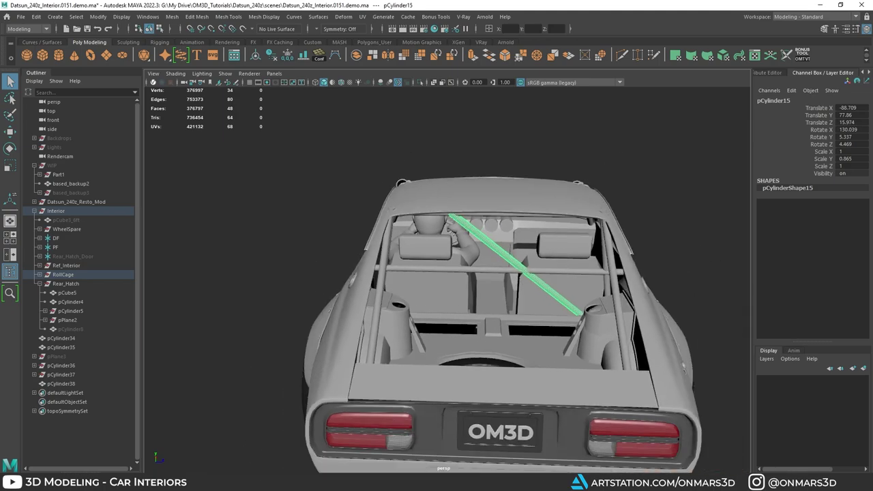
left_click_drag(604, 208, 545, 231, "alt")
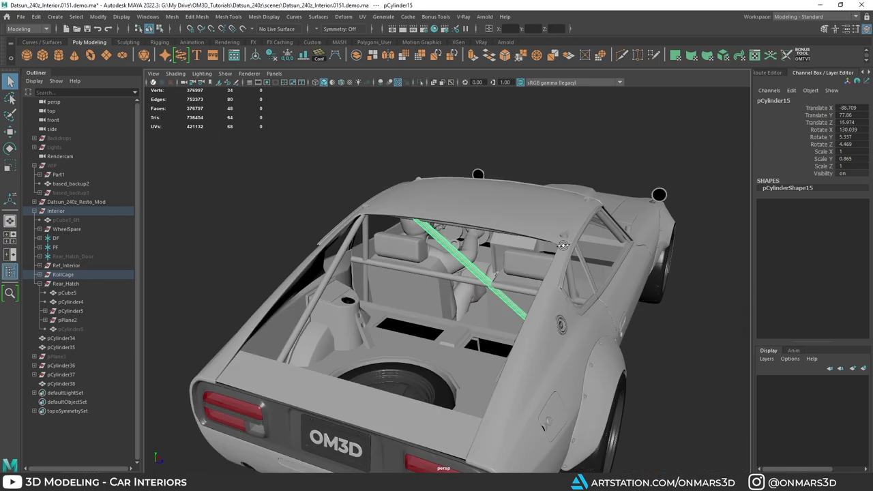
scroll(544, 231, "down", 3)
left_click(583, 176)
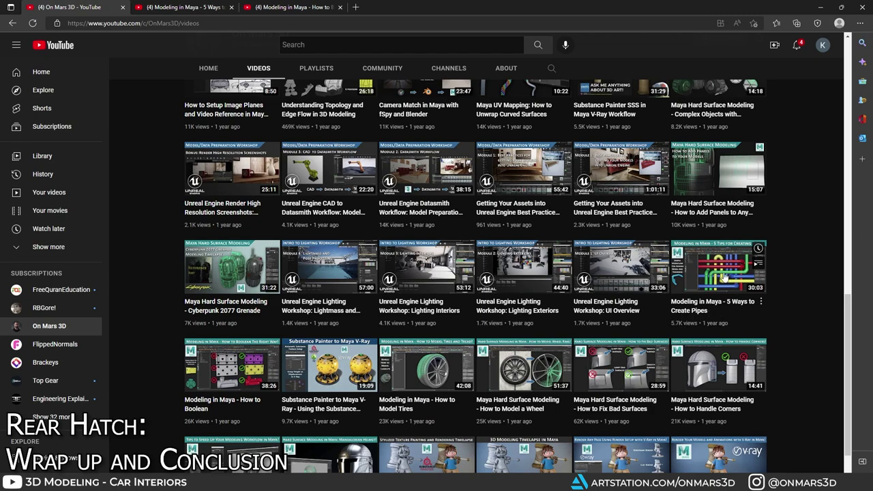
Look over the YouTube tutorials on creating pipes and on Booleans in the browser, enlarging the Boolean video's player, and return to Maya.
left_click(184, 7)
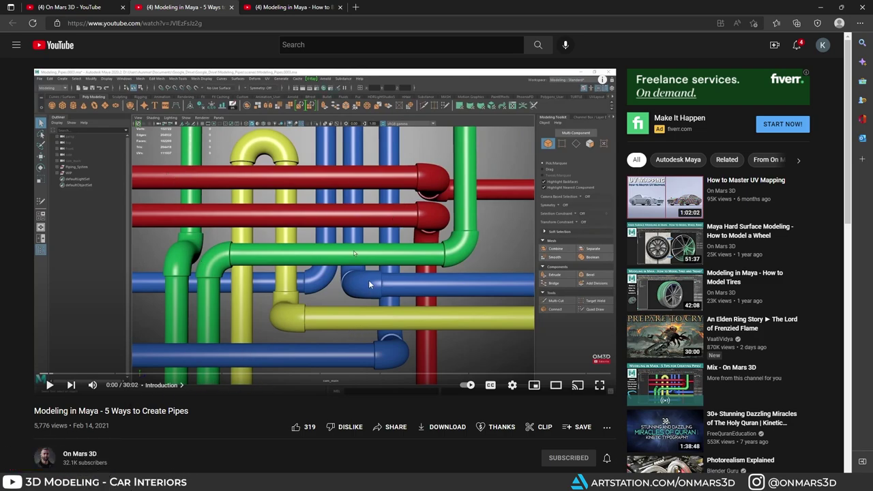
left_click(301, 7)
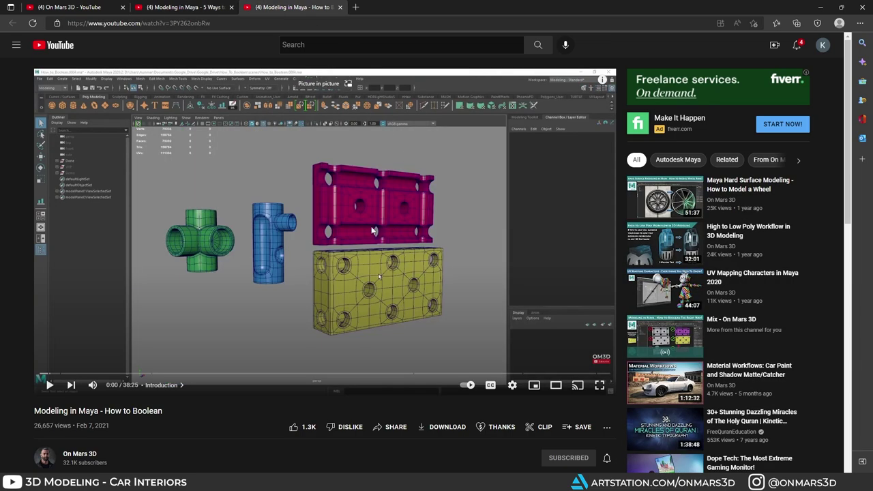
scroll(367, 217, "down", 1)
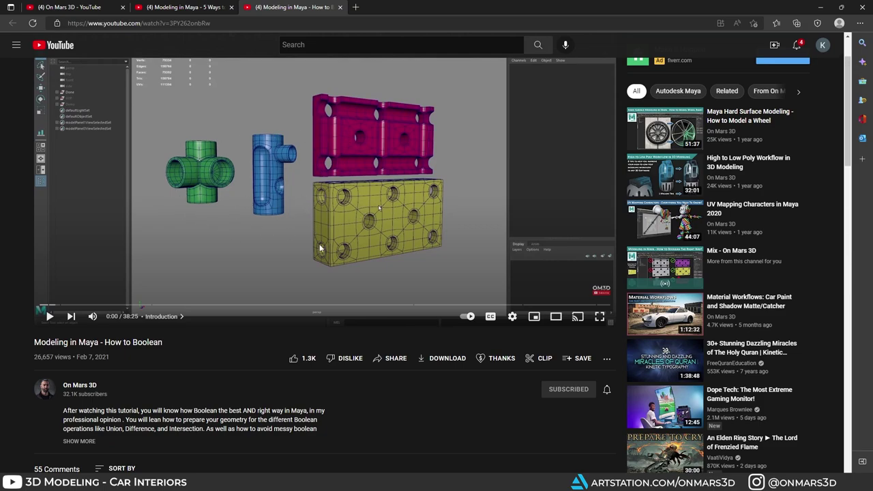
left_click(554, 318)
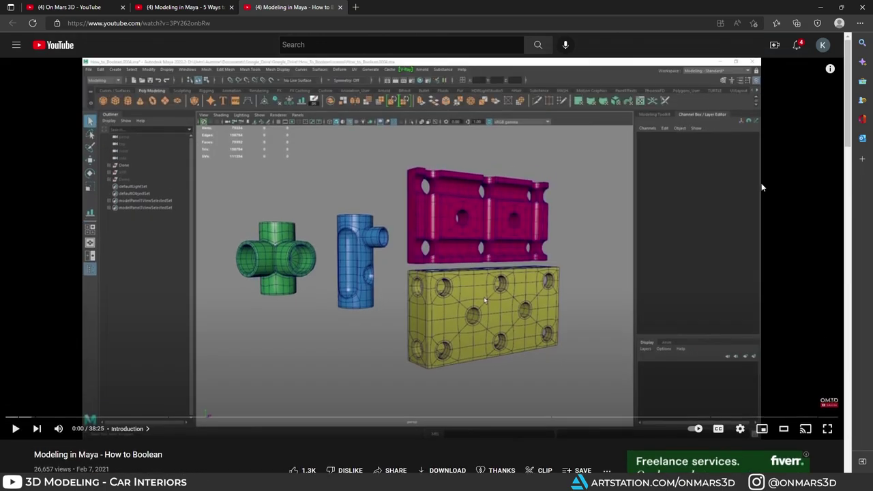
left_click(821, 11)
Examine the rear hatch floor around the spare wheel, the strut towers and the wheel arch pieces.
left_click_drag(341, 254, 351, 344, "alt")
scroll(447, 273, "up", 6)
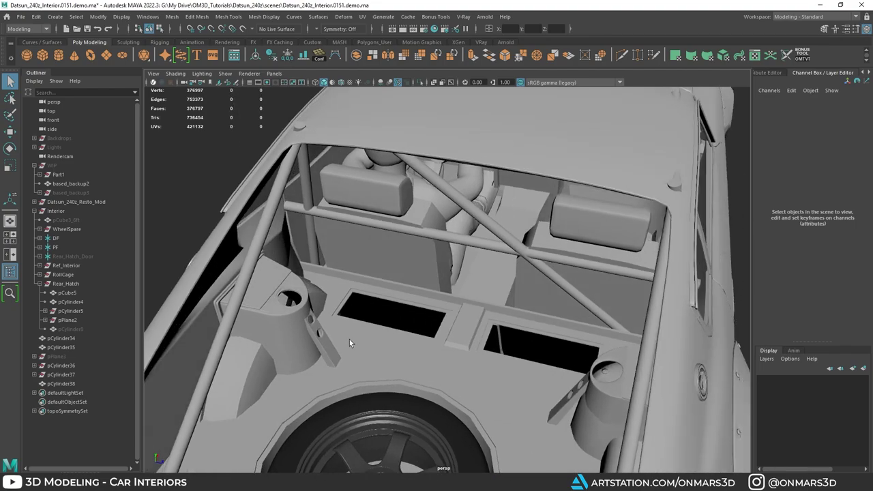
left_click(423, 380)
middle_click_drag(423, 380, 451, 338, "alt")
scroll(398, 292, "up", 2)
left_click_drag(398, 292, 287, 282, "alt")
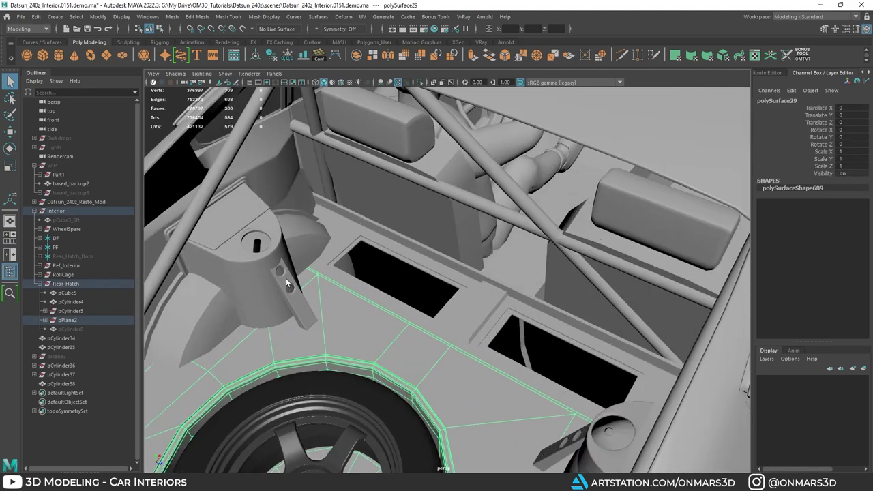
middle_click_drag(297, 275, 387, 271, "alt")
scroll(387, 270, "up", 4)
scroll(290, 254, "down", 4)
left_click_drag(290, 255, 356, 283, "alt")
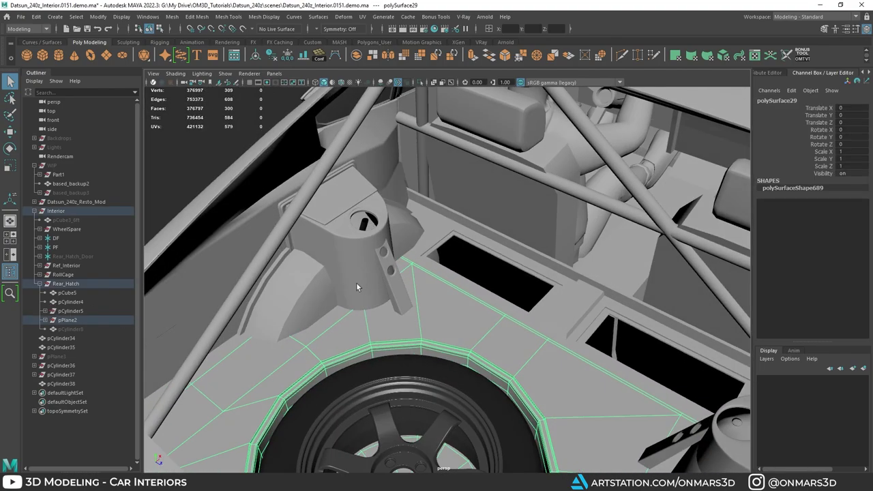
left_click(326, 299)
left_click_drag(410, 310, 449, 262, "alt")
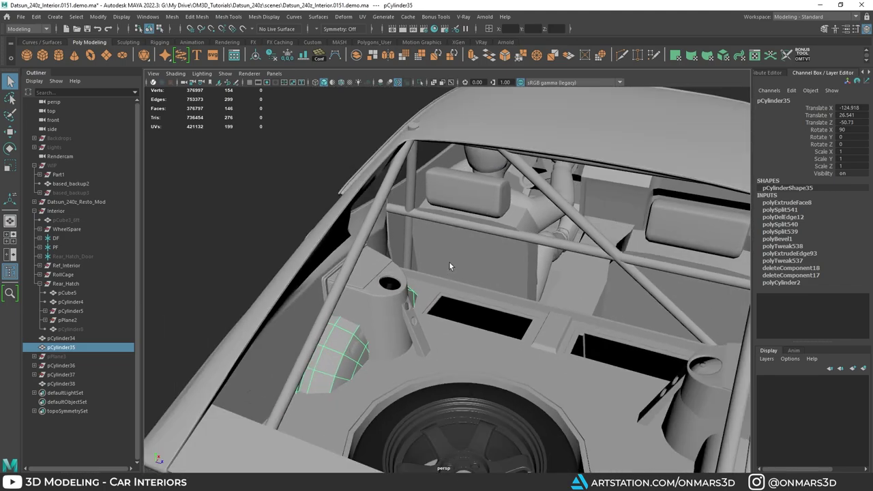
Inspect the roll cage's vertical and diagonal bars and the whole rear hatch from several angles.
left_click(416, 206)
left_click_drag(416, 205, 540, 218, "alt")
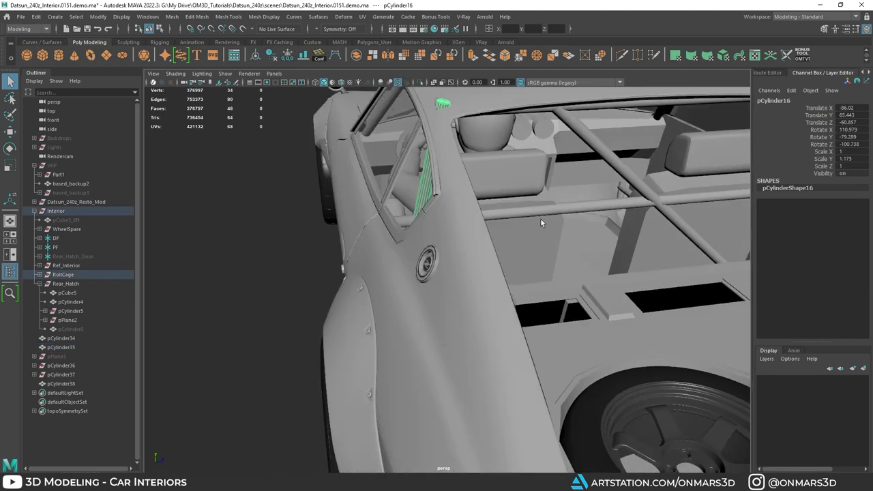
mouse_move(510, 277)
left_mouse_down("alt")
mouse_move(428, 281)
mouse_move(425, 226)
mouse_move(392, 241)
left_mouse_up("alt")
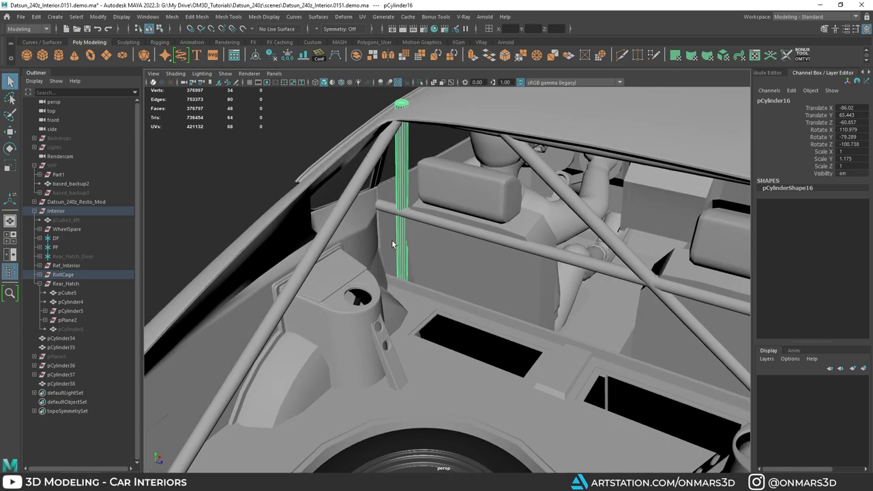
right_click_drag(528, 317, 478, 274, "alt")
left_click_drag(471, 274, 523, 285, "alt")
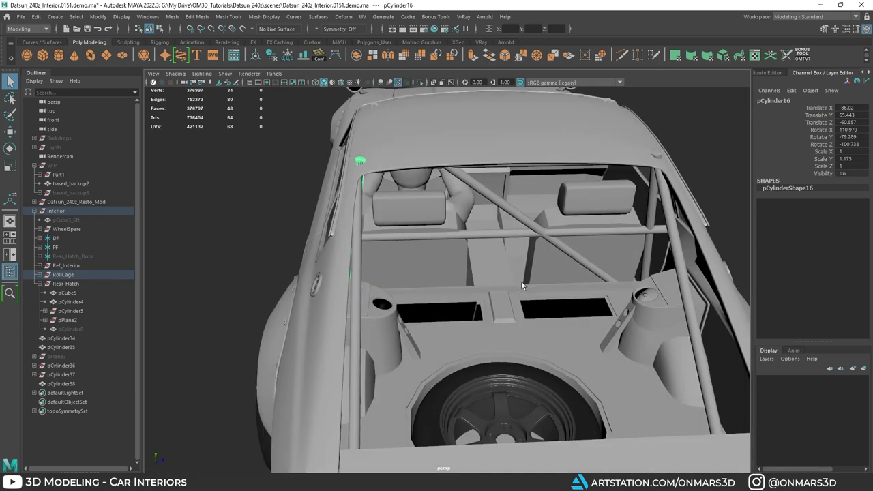
right_click_drag(522, 285, 488, 235, "alt")
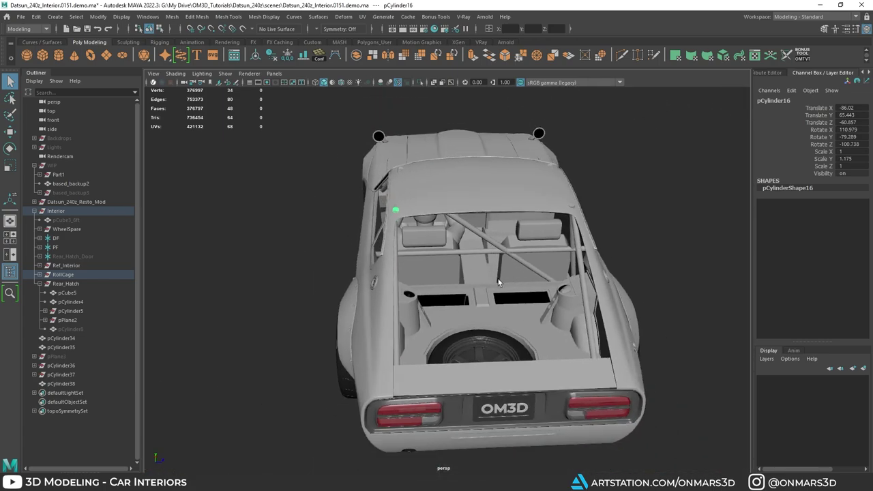
left_click_drag(461, 289, 414, 281, "alt")
middle_click_drag(414, 281, 423, 323, "alt")
right_click_drag(423, 324, 432, 346, "alt")
left_click_drag(432, 347, 387, 294, "alt")
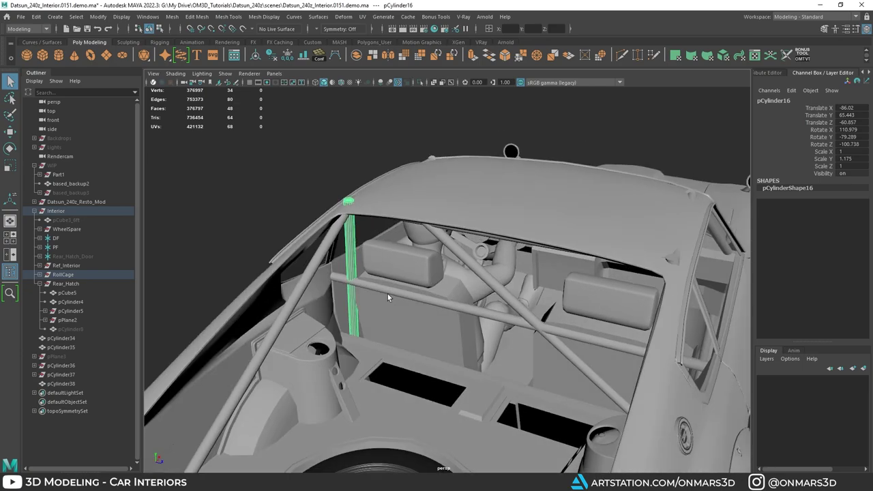
middle_click_drag(362, 373, 373, 285, "alt")
right_click_drag(374, 286, 395, 261, "alt")
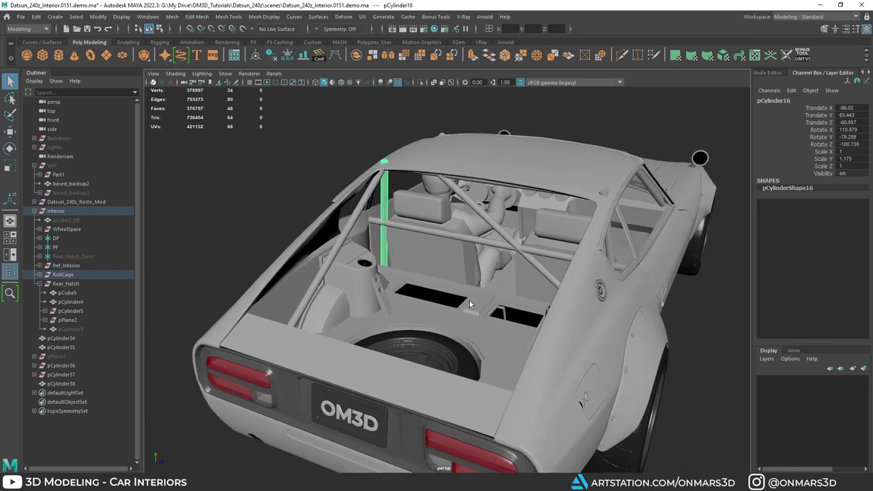
left_click(613, 101)
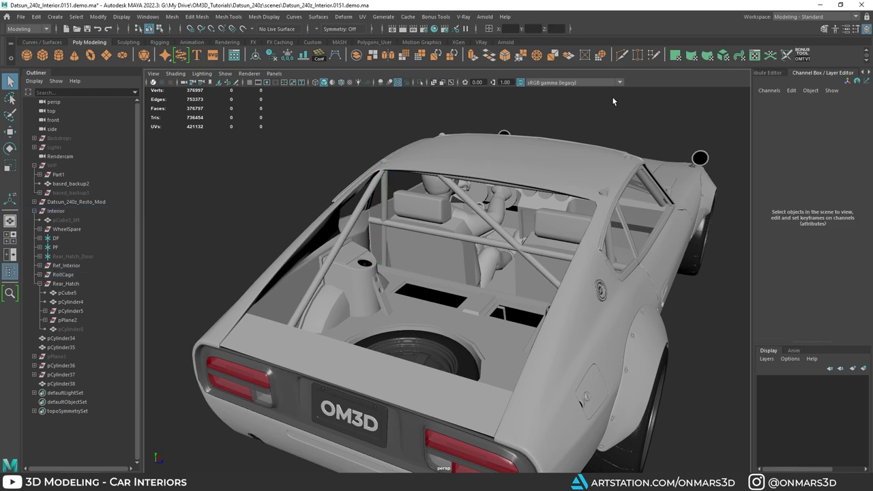
left_click_drag(431, 229, 453, 232, "alt")
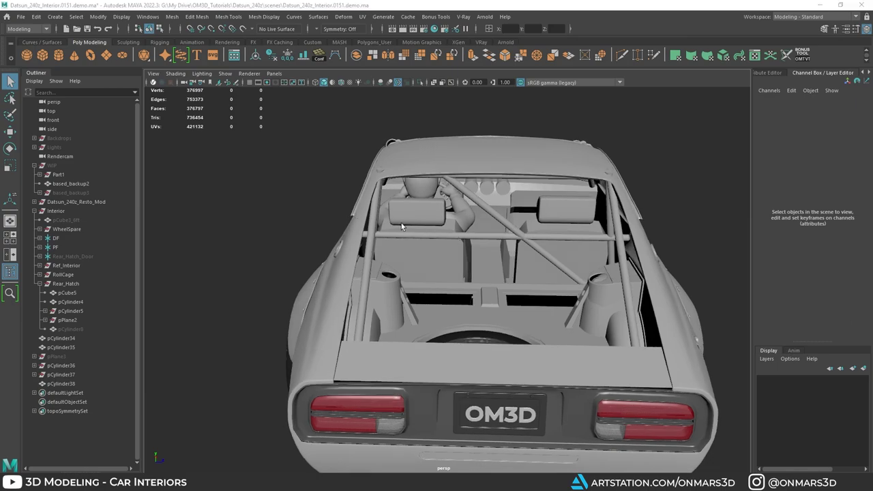
scroll(567, 281, "down", 2)
left_click_drag(569, 282, 553, 275, "alt")
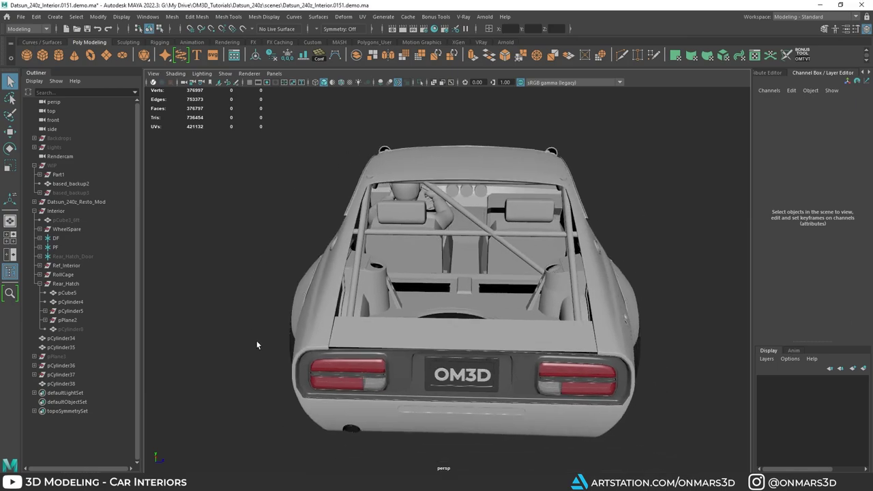
left_click_drag(460, 286, 456, 337, "alt")
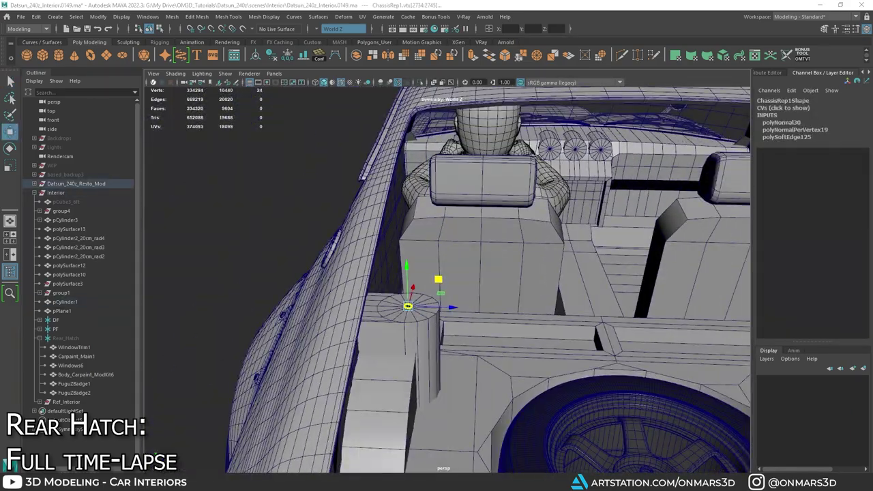
Adjust the chassis strut vertices at the centre of the strut tower's top.
right_click_drag(330, 202, 328, 230)
left_click(328, 224)
left_click_drag(328, 230, 530, 331, "alt")
double_click(505, 280, "shift")
key("e")
key("w")
left_click_drag(493, 250, 453, 251)
key("q")
left_click(401, 227)
key("r")
left_click_drag(401, 227, 466, 246, "alt")
Refine the strut tower cylinder beside the wheel arch and check its fit in the hatch.
key("q")
left_click(467, 245)
key("w")
right_click_drag(469, 231, 357, 200)
left_click_drag(358, 200, 498, 262)
left_click(373, 273)
key("q")
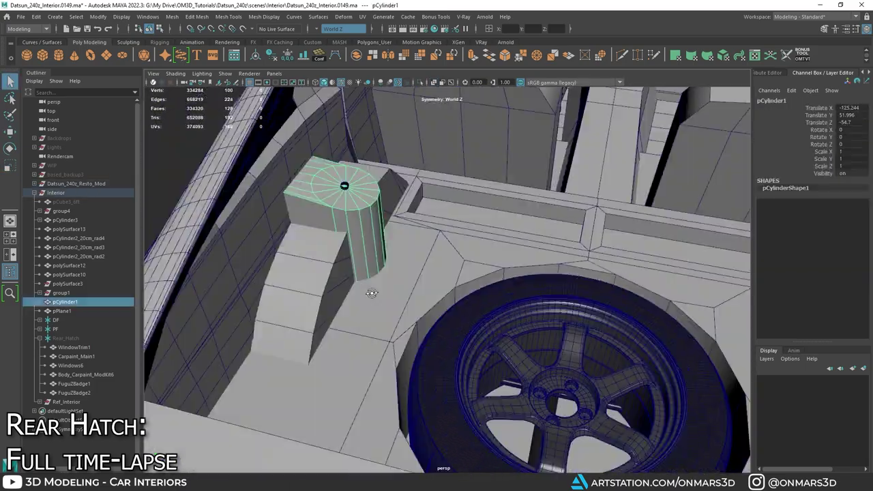
mouse_move(373, 293)
left_mouse_down("alt")
mouse_move(309, 164)
mouse_move(417, 328)
left_mouse_up("alt")
key("w")
key("r")
left_click_drag(304, 101, 497, 273, "alt")
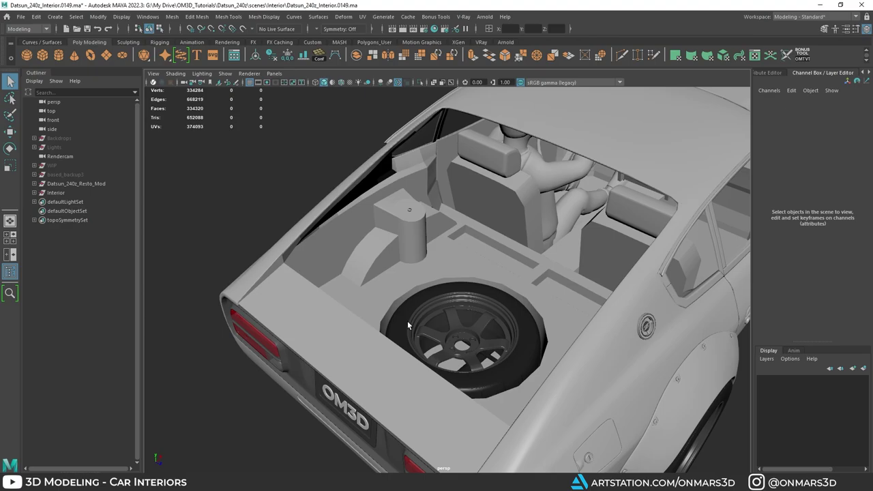
Create a polygon cube for the brace beside the strut tower.
left_click_drag(408, 325, 424, 273, "alt")
left_click(425, 273)
left_click(424, 263)
left_click_drag(435, 226, 489, 232, "alt")
right_click_drag(489, 232, 489, 263, "shift")
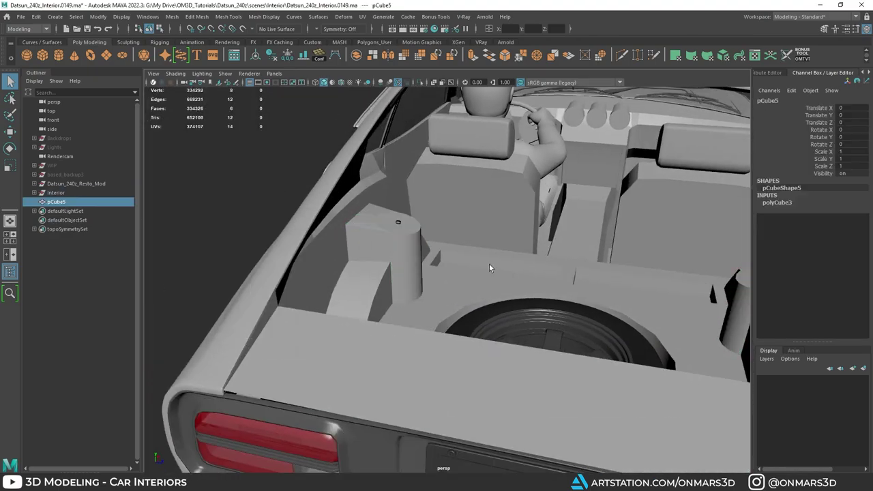
Move, rotate and scale the cube into a thin slanted brace beside the strut tower.
key("w")
mouse_move(489, 264)
left_mouse_down("alt")
mouse_move(423, 282)
mouse_move(478, 300)
left_mouse_up("alt")
mouse_move(477, 300)
left_mouse_down()
mouse_move(555, 308)
mouse_move(457, 287)
mouse_move(496, 266)
left_mouse_up()
key("alt+Tab")
key("alt+Tab")
key("e")
key("r")
left_click_drag(409, 260, 423, 250, "alt")
left_click_drag(451, 267, 472, 248)
left_click_drag(363, 232, 355, 218, "alt")
left_click_drag(477, 265, 443, 259)
Move the brace's upper edges so that its top end meets the side of the strut tower.
key("w")
left_click_drag(444, 259, 422, 273, "alt")
right_click_drag(423, 273, 423, 307)
left_click(423, 293)
left_click_drag(418, 273, 419, 204)
left_click(421, 130)
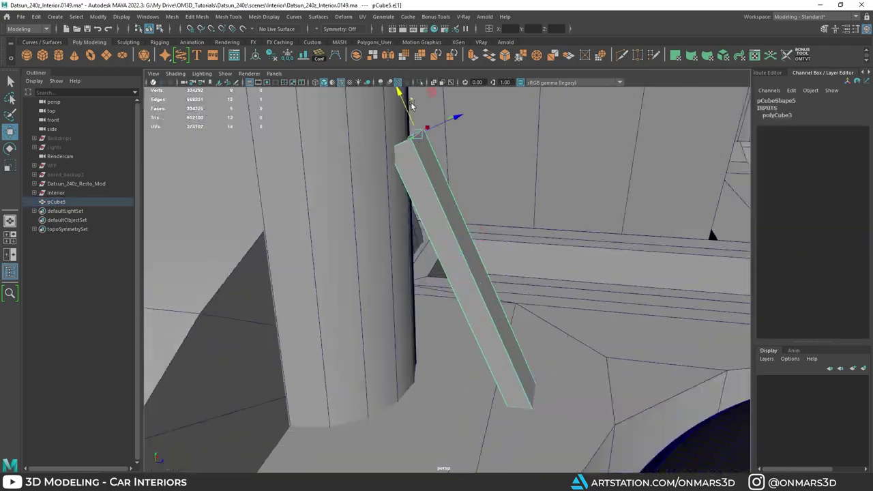
Reshape the brace's remaining components so that it runs from the tower down to the hatch floor.
right_click_drag(437, 225, 471, 198)
left_click_drag(436, 260, 502, 265, "alt")
left_click_drag(502, 273, 492, 276)
right_click_drag(492, 294, 457, 294)
left_click_drag(471, 341, 529, 385)
left_click_drag(474, 287, 468, 278)
left_click_drag(505, 303, 462, 236)
right_click_drag(462, 238, 496, 208)
Mirror the strut tower to the opposite side across the world Z axis and check the copy.
right_click_drag(463, 237, 341, 246, "alt")
right_click_drag(312, 212, 312, 242)
left_click(669, 316)
left_click(684, 321)
right_click_drag(368, 254, 423, 255, "alt")
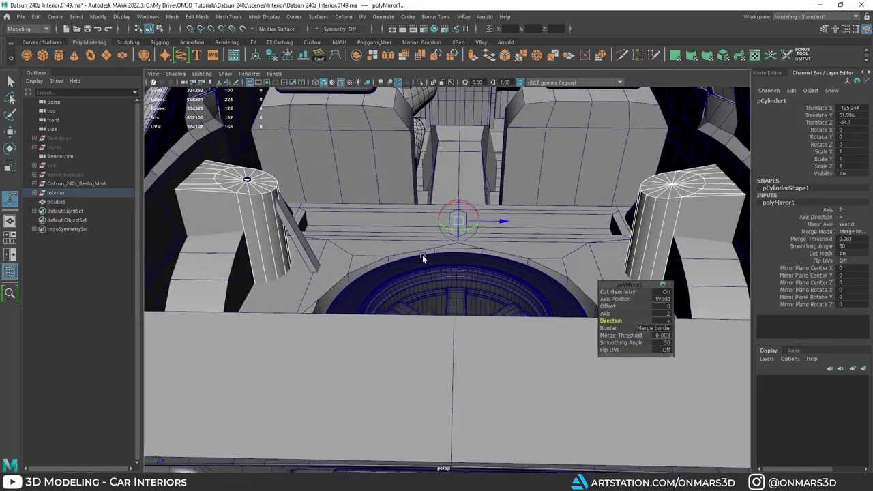
left_click(451, 256)
left_click_drag(450, 256, 543, 258, "alt")
left_click(473, 305)
key("w")
left_click_drag(474, 304, 464, 338, "alt")
left_click(464, 338)
right_click_drag(464, 337, 342, 251, "alt")
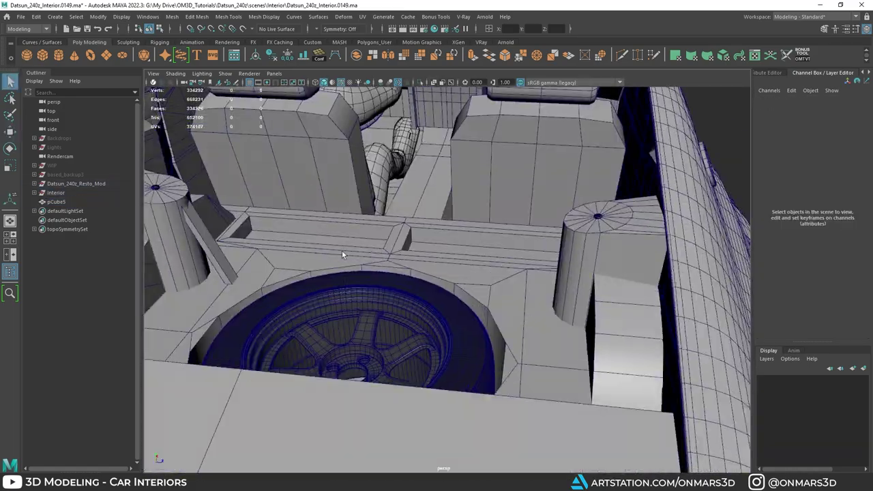
Mirror the slanted brace onto the opposite strut tower across the world Z axis.
left_click(206, 249)
right_click_drag(206, 249, 206, 280, "shift")
left_click(668, 315)
left_click(677, 337)
right_click_drag(470, 296, 397, 296, "alt")
Select the slanted brace's faces with World X symmetry enabled and scale them.
key("q")
left_click(293, 232)
left_click(343, 28)
left_click(342, 71)
key("r")
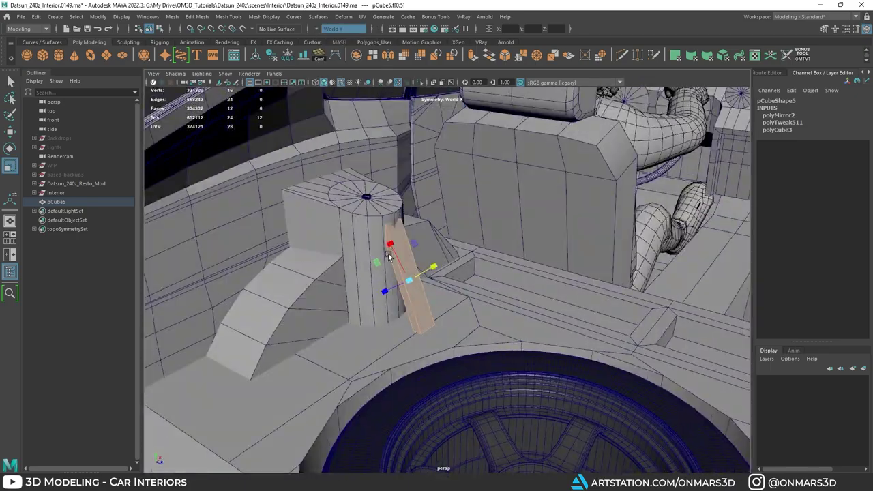
Move the brace's upper vertices against the side of the strut tower, using World Z symmetry.
left_click(371, 232)
left_click(372, 234)
key("w")
right_click_drag(471, 312, 412, 312, "alt")
left_click(343, 29)
left_click(342, 89)
right_click_drag(355, 266, 450, 266, "alt")
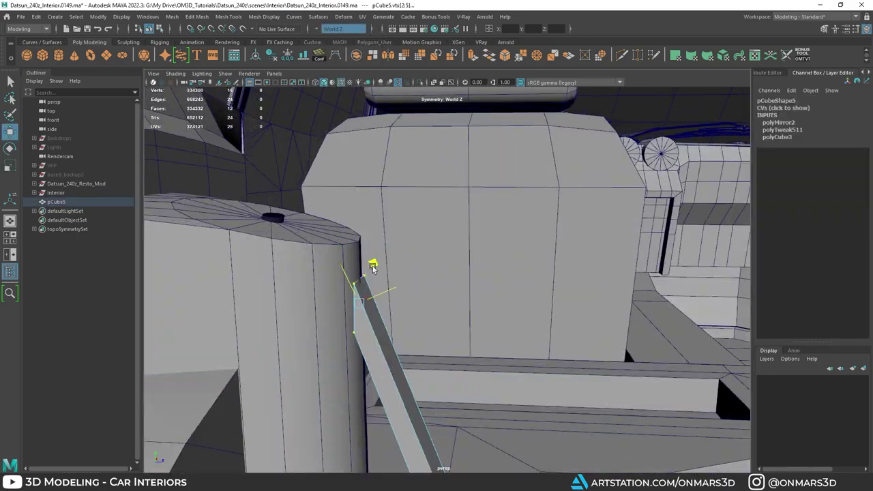
left_click_drag(370, 266, 430, 372, "alt")
Adjust the hatch floor's vertices around the spare wheel opening and turn symmetry off.
left_click_drag(467, 314, 471, 312, "alt")
right_click_drag(471, 312, 404, 273, "alt")
left_click_drag(401, 230, 550, 363)
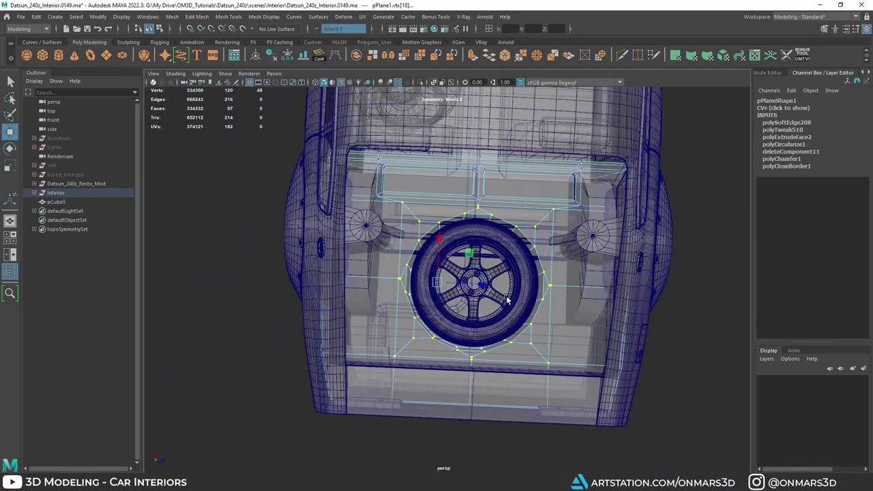
right_click_drag(508, 298, 587, 298, "alt")
left_click(343, 28)
left_click(336, 36)
left_click_drag(540, 294, 473, 256)
Select the spare wheel group inside the Interior group for moving within the floor opening.
key("q")
left_click(495, 238)
left_click(34, 192)
left_click(61, 293)
key("w")
Adjust the hatch floor's vertices with World Z symmetry and save an incremented version of the scene.
right_click_drag(474, 256, 429, 255)
left_click_drag(517, 335, 393, 290)
right_click_drag(470, 273, 484, 262, "alt")
left_click(318, 30)
left_click(342, 89)
middle_click_drag(485, 262, 413, 249, "alt")
left_click_drag(443, 153, 492, 290)
left_click(470, 217)
left_click_drag(638, 286, 587, 291, "alt")
key("ctrl+alt+s")
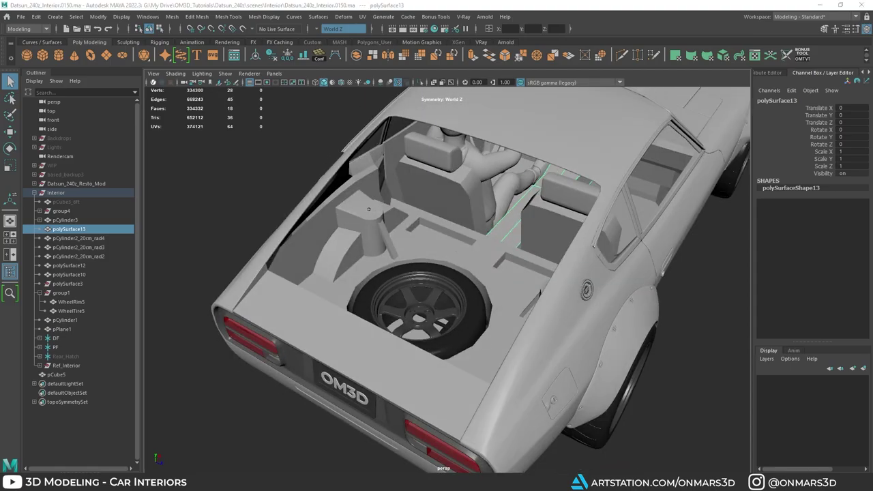
Try to scale all of the strut tower's faces.
left_click(443, 236)
key("r")
right_click_drag(587, 291, 674, 241, "alt")
left_click_drag(675, 242, 427, 306, "alt")
right_click_drag(427, 306, 505, 300, "alt")
right_click_drag(471, 273, 470, 314)
double_click(471, 273)
left_click(824, 29)
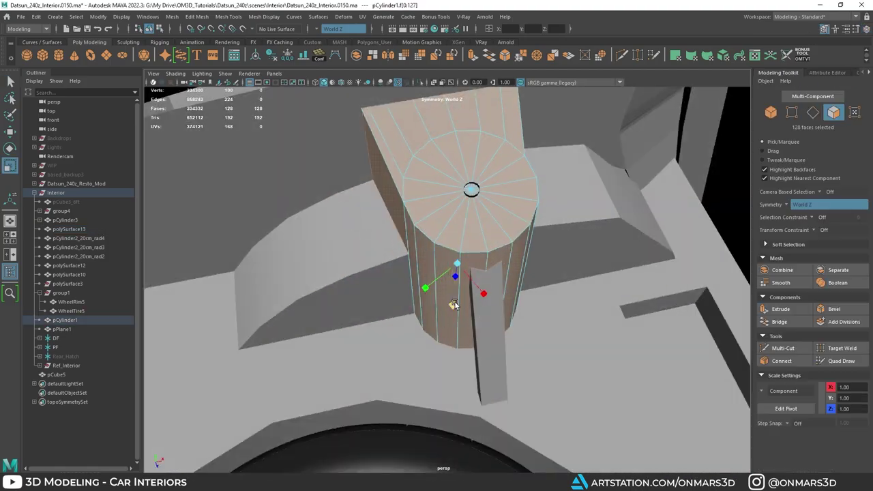
left_click_drag(454, 306, 506, 372)
key("ctrl+z")
Reposition the strut tower's faces beside the wheel arch and return to object selection.
right_click_drag(506, 372, 421, 242, "alt")
double_click(430, 226)
key("w")
left_click_drag(421, 232, 464, 259, "alt")
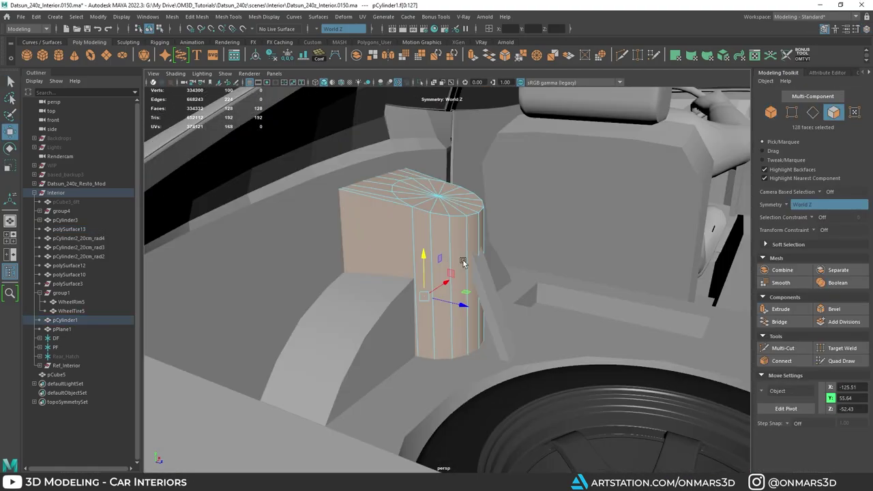
right_click_drag(463, 259, 505, 222)
mouse_move(328, 257)
right_mouse_down("alt")
mouse_move(395, 258)
mouse_move(321, 258)
right_mouse_up("alt")
left_click(457, 235)
key("w")
right_click_drag(471, 235, 519, 239)
right_click_drag(454, 187, 436, 204)
key("q")
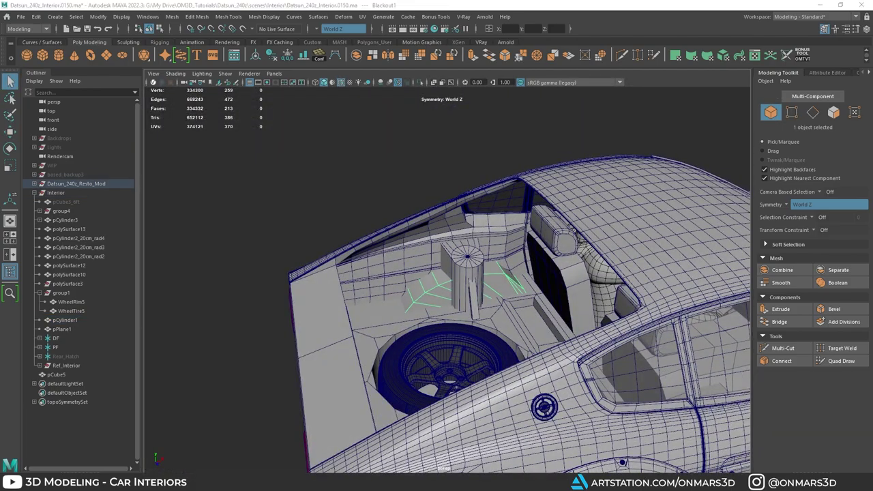
Create a polygon cylinder, rotate it about -89 degrees in X, set 36 axis subdivisions and adjust its radius.
left_click(62, 55)
key("w")
key("e")
left_click(866, 28)
left_click(781, 202)
left_click(812, 225)
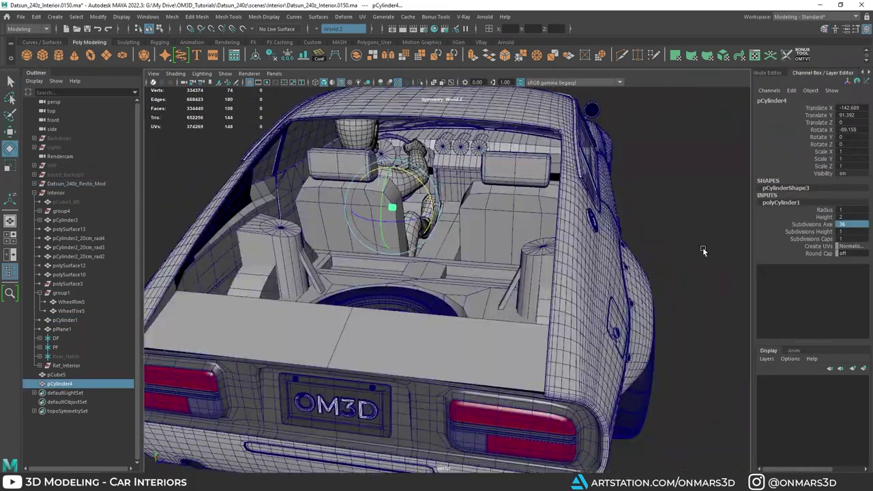
left_click(825, 210)
Move and scale the new cylinder over the rear wheel as the base for a wheel well.
key("w")
key("ctrl+1")
right_click_drag(437, 260, 468, 211, "alt")
key("r")
left_click_drag(390, 232, 406, 263)
key("w")
key("ctrl+1")
Resize the strut tower's faces and reposition them next to the new wheel well cylinder.
left_click(408, 116)
right_click_drag(409, 119, 409, 170)
double_click(413, 205)
key("r")
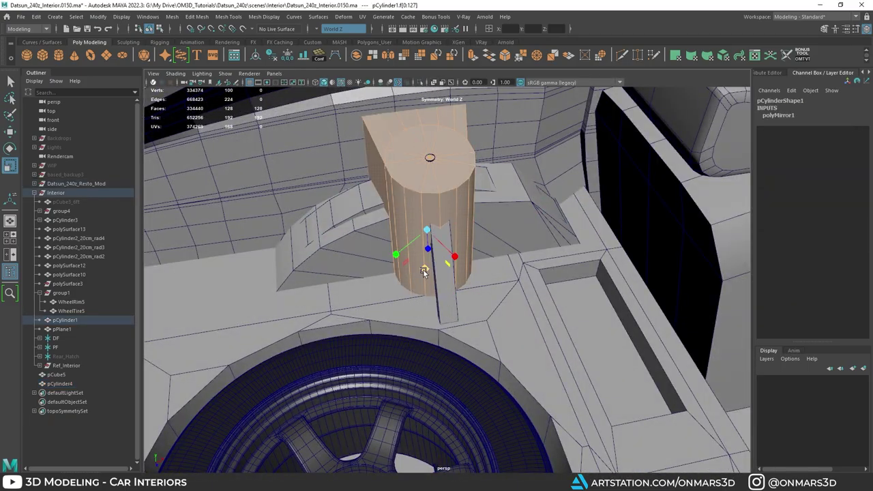
key("w")
left_click_drag(417, 276, 538, 290, "alt")
right_click_drag(538, 290, 573, 259)
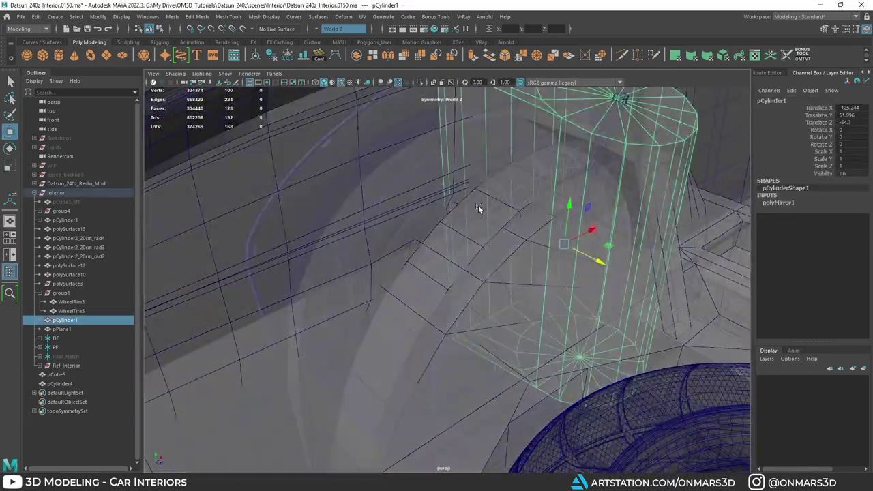
Refit the wheel well cylinder around the rear wheel, scaling it to about 2.52 in X and Z.
left_click(479, 206)
left_click(580, 205, "shift")
key("ctrl+1")
left_click_drag(478, 205, 436, 263, "alt")
left_click(397, 277)
key("ctrl+1")
key("r")
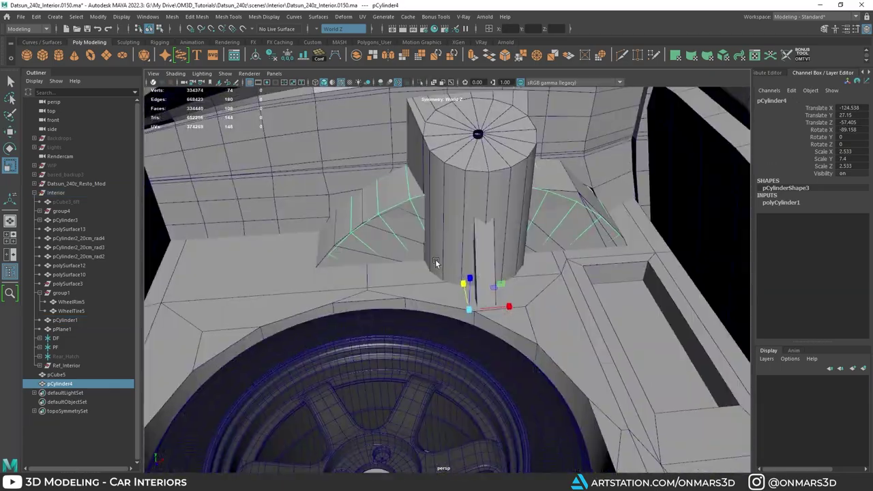
left_click(498, 287)
left_click(487, 294)
left_click_drag(508, 310, 402, 285, "alt")
Clear the old wheel arch geometry from the body group and line the cylinder up at about X -125.28.
left_click(35, 184)
left_click(401, 286)
key("ctrl+1")
left_click_drag(604, 369, 594, 318)
key("ctrl+1")
left_click(374, 249)
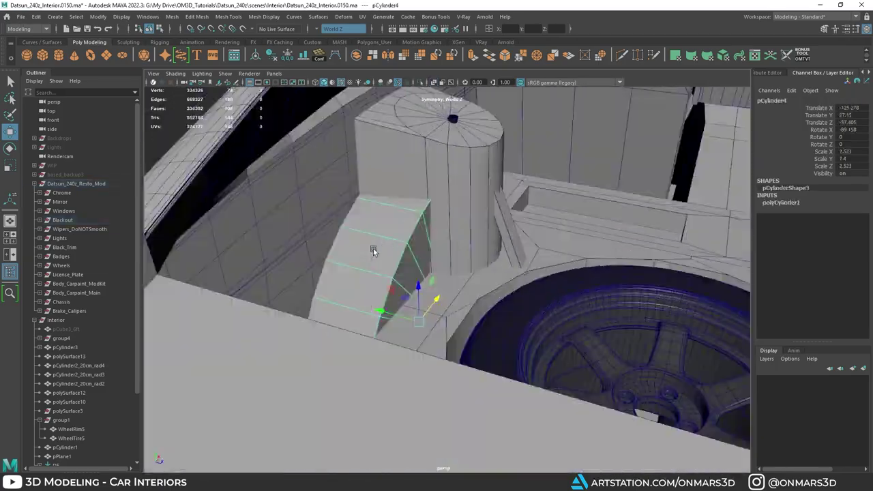
Delete the lower half and the unneeded faces of the wheel well cylinder.
left_click_drag(374, 249, 452, 253, "alt")
key("ctrl+1")
key("ctrl+1")
left_click(351, 276)
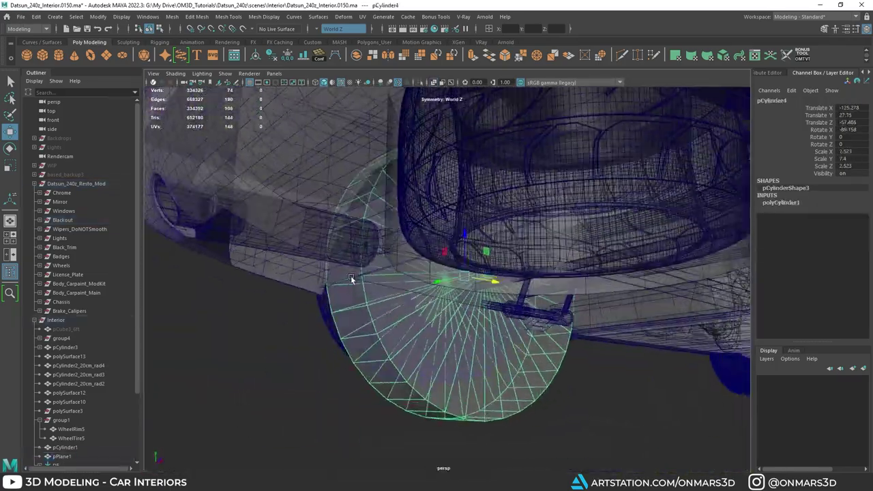
key("ctrl+1")
left_click_drag(351, 276, 366, 318, "alt")
key("Delete")
left_click_drag(572, 336, 403, 309)
key("Delete")
Extrude the half cylinder's lower border edges downward to extend the wheel well below the hatch floor.
double_click(280, 293)
key("ctrl+e")
key("ctrl+1")
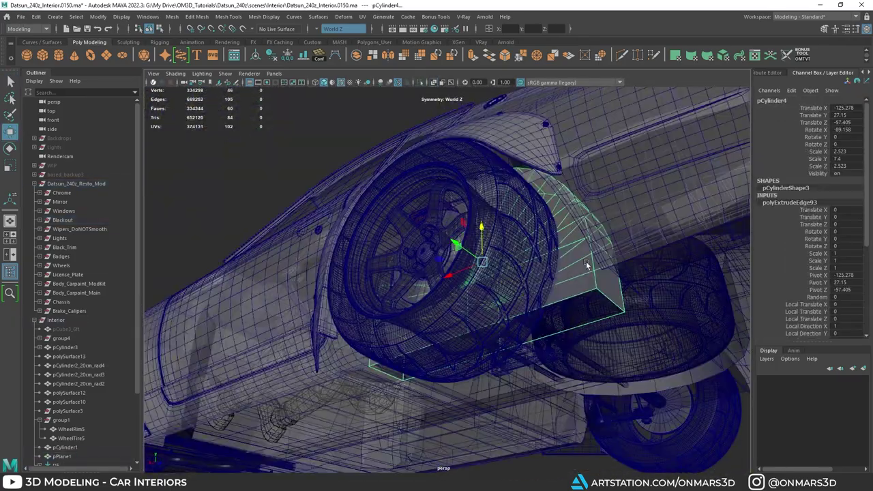
key("ctrl+1")
left_click_drag(330, 269, 510, 239, "alt")
left_click_drag(510, 239, 433, 267)
left_click(431, 266)
key("ctrl+1")
key("q")
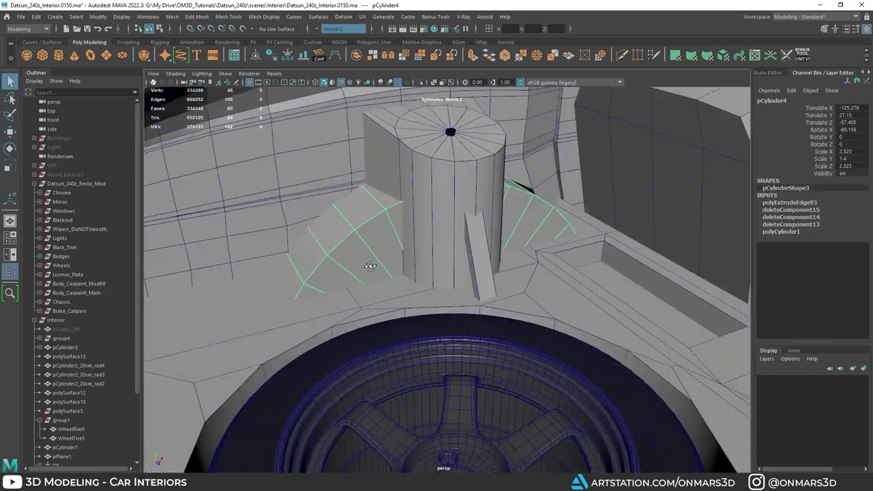
Bevel the wheel well's curved inner rim edges with a fraction of 0.5.
left_click_drag(371, 267, 396, 281, "alt")
key("F10")
key("ctrl+b")
left_click_drag(612, 302, 647, 302)
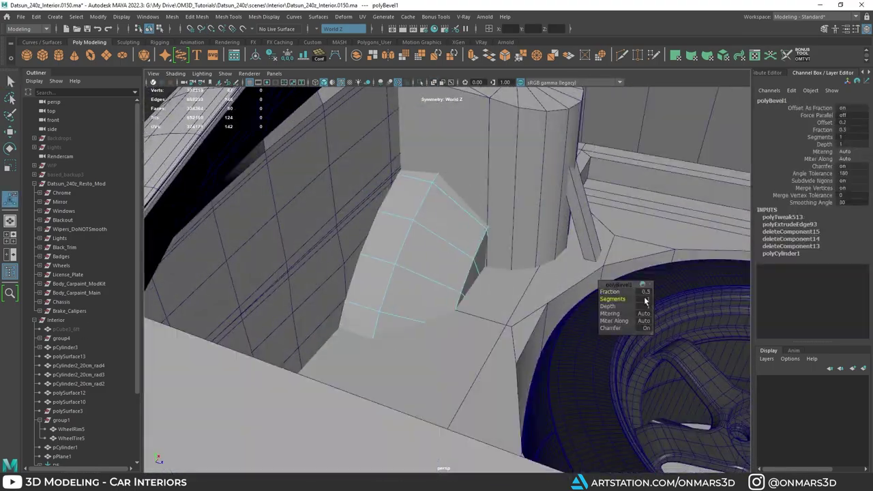
key("F8")
Move the wheel well's outer row of vertices to fit the side of the car body.
key("ctrl+1")
key("F10")
left_click_drag(419, 267, 376, 197, "alt")
key("ctrl+1")
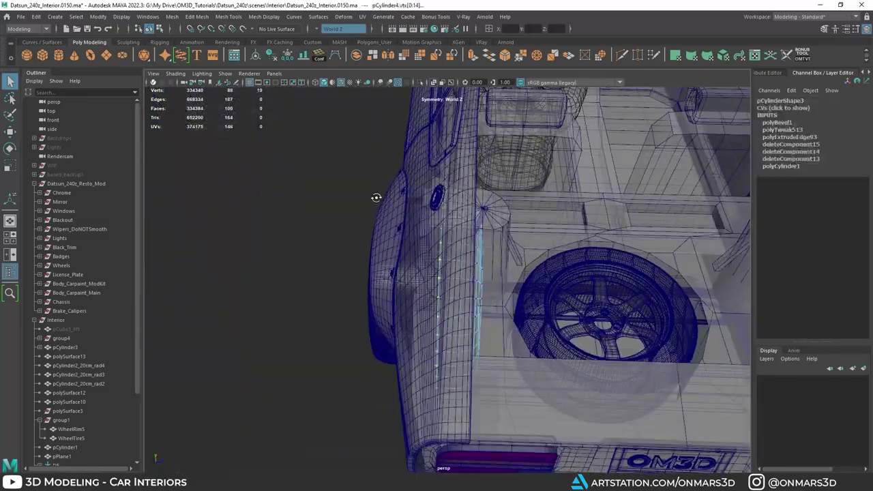
key("F9")
key("w")
left_click_drag(462, 253, 451, 266, "alt")
Try to extrude all of the wheel well's faces to give the shell thickness.
right_click_drag(427, 220, 374, 221, "shift")
key("q")
key("F11")
double_click(438, 211)
left_click_drag(438, 211, 517, 213, "alt")
key("ctrl+e")
left_click_drag(203, 397, 193, 399)
left_click_drag(516, 213, 435, 304, "alt")
key("ctrl+z")
Insert an edge loop close to the wheel well's curved rim and extrude the shell's faces for thickness.
key("y")
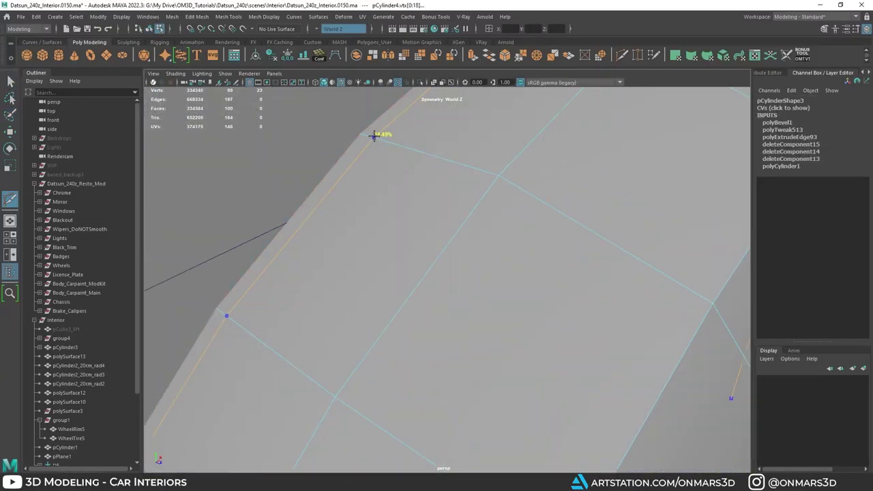
left_click_drag(376, 137, 314, 464, "alt")
left_click(396, 189, "ctrl")
key("ctrl+e")
left_click_drag(436, 300, 401, 214, "alt")
key("q")
key("F8")
Insert supporting edge loops around the extruded wheel well and check its smoothed preview.
right_click_drag(401, 214, 355, 214, "shift")
left_click(381, 225, "ctrl")
key("q")
key("3")
key("1")
Delete alternate radial edges from the flat side face of the wheel well.
right_click_drag(415, 189, 405, 120)
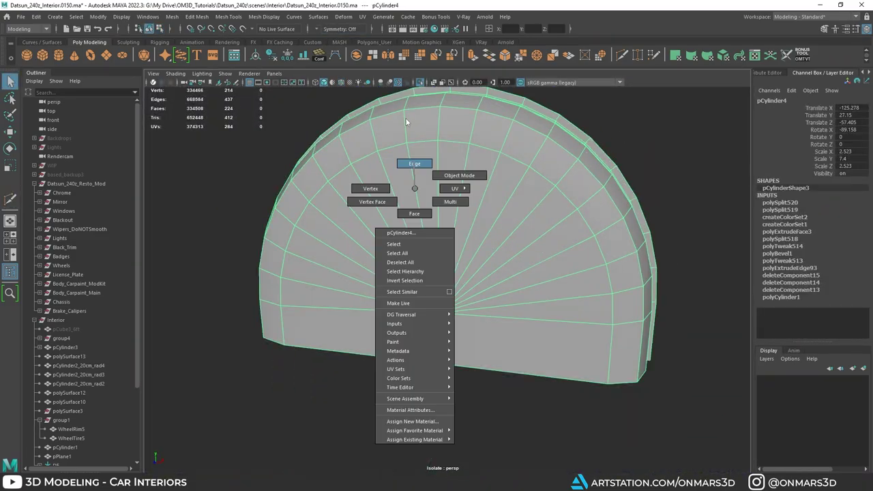
left_click(408, 233)
left_click(379, 247, "shift")
left_click(364, 274, "shift")
left_click(353, 301, "shift")
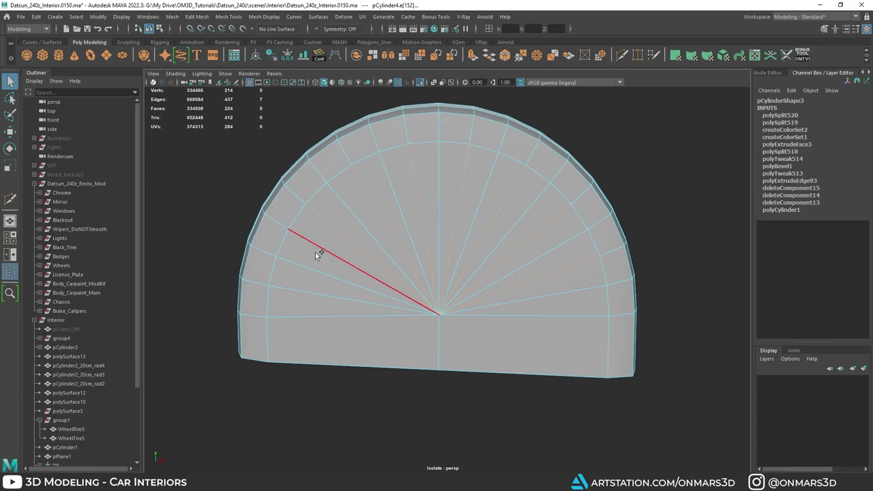
left_click(313, 270, "shift")
key("ctrl+Delete")
Duplicate the strut tower and isolate the copy for cleanup.
left_click_drag(316, 270, 532, 198, "alt")
key("F8")
right_click_drag(532, 198, 486, 199, "shift")
left_click_drag(532, 199, 421, 240, "alt")
key("q")
key("ctrl+1")
left_click(490, 230, "shift")
key("ctrl+1")
left_click_drag(490, 232, 443, 287, "alt")
left_click(470, 225)
key("ctrl+d")
key("ctrl+1")
key("ctrl+1")
Delete the unneeded edges from the duplicated strut tower.
key("ctrl+Delete")
left_click(548, 281)
key("q")
left_click(423, 262)
left_click(383, 264, "shift")
left_click_drag(520, 296, 478, 225, "alt")
key("ctrl+Delete")
Scale the strut tower's back row of vertices along Z to straighten its rear side.
left_click_drag(593, 211, 321, 123)
key("r")
left_click_drag(413, 125, 414, 153)
left_click_drag(623, 307, 485, 282, "alt")
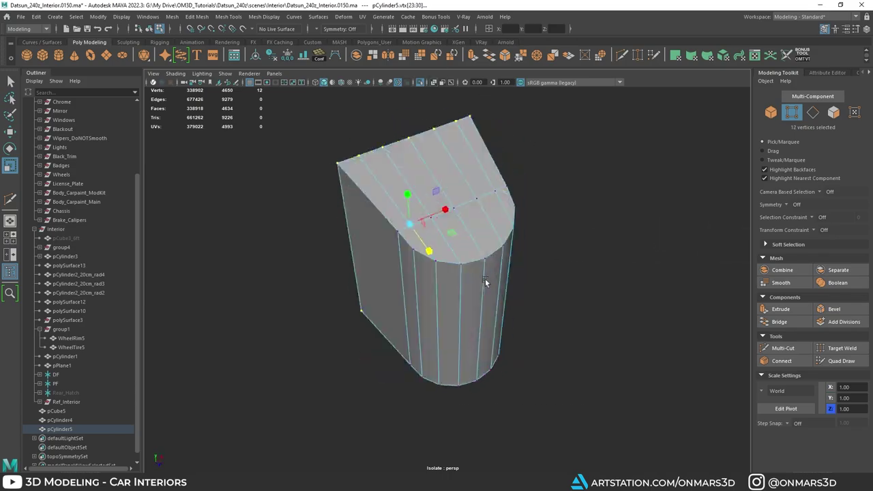
right_click_drag(485, 282, 525, 252)
Bring back the full interior and hide the original strut tower behind the reshaped copy.
left_click_drag(526, 253, 471, 254, "alt")
key("ctrl+1")
right_click_drag(470, 254, 470, 218)
left_click(461, 251)
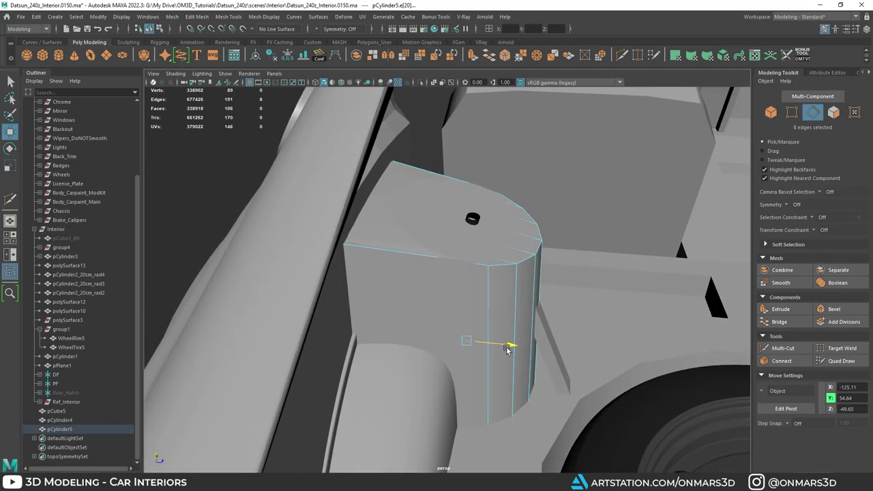
left_click(413, 273)
key("ctrl+h")
Adjust the strut tower's vertices by moving and scaling them to fit the surrounding bodywork.
left_click(487, 299)
right_click_drag(487, 299, 444, 299)
left_click_drag(410, 180, 409, 273)
key("r")
key("alt+x")
left_click_drag(366, 251, 576, 287)
key("alt+x")
left_click_drag(507, 272, 414, 261, "alt")
Select and rotate the top faces of the strut tower's rounded end.
key("ctrl+shift+x")
left_click_drag(471, 239, 556, 265)
key("e")
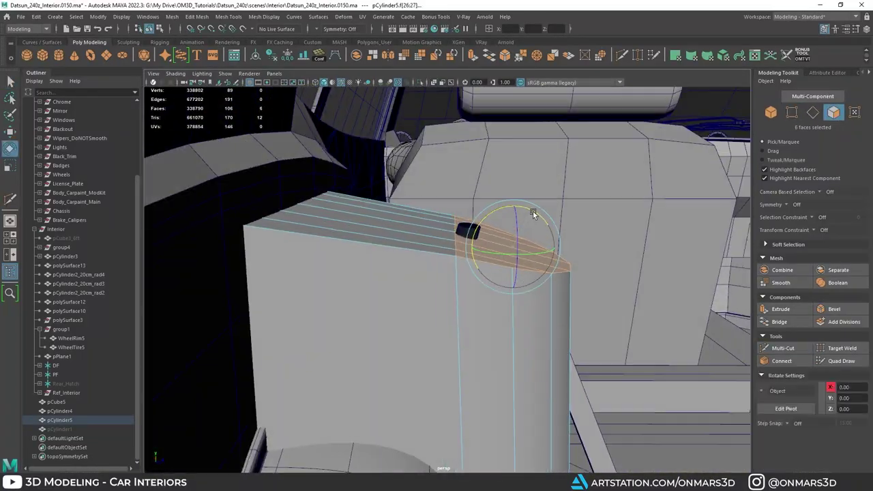
right_click_drag(533, 214, 533, 177)
key("q")
Isolate the strut tower and delete its unneeded face.
key("ctrl+1")
key("ctrl+1")
left_click_drag(485, 293, 409, 273, "alt")
key("ctrl+1")
right_click_drag(436, 272, 436, 311)
left_click(403, 240)
key("Delete")
right_click_drag(410, 273, 447, 239)
Circularize the inner faces on the strut tower's rounded top and fine-tune them with Transform Component.
right_click_drag(500, 212, 502, 321, "shift")
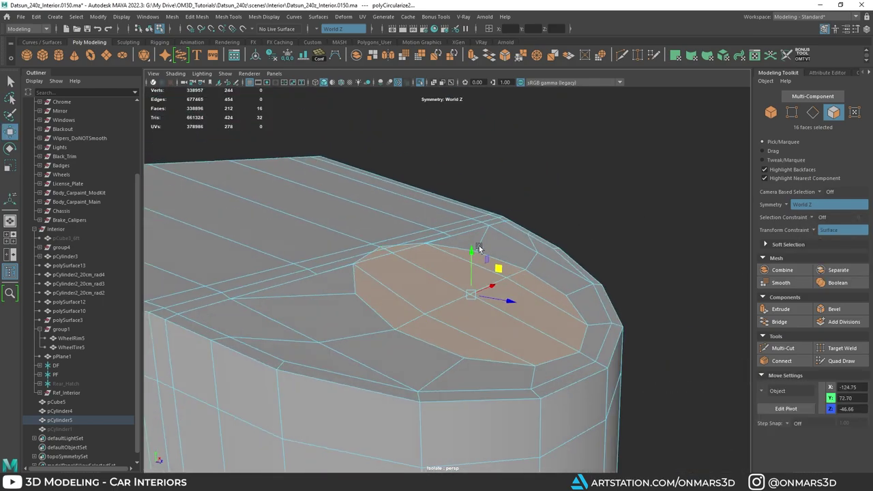
right_click_drag(487, 284, 484, 430, "shift")
left_click_drag(471, 279, 492, 251, "alt")
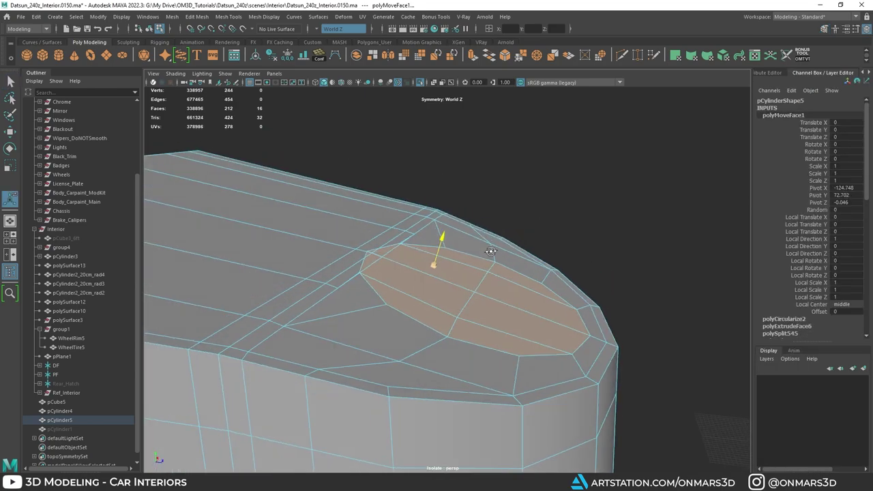
left_click(817, 225)
middle_click_drag(532, 249, 512, 249)
left_click_drag(511, 218, 492, 286, "alt")
left_click_drag(841, 167, 841, 175)
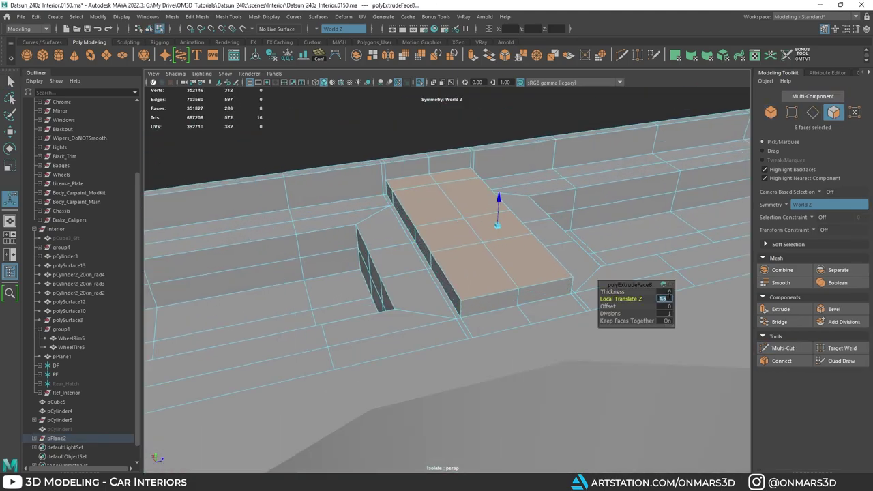
Extrude the strip of faces between the two floor openings with a Local Translate Z of 1.25.
type("1.25")
key("Return")
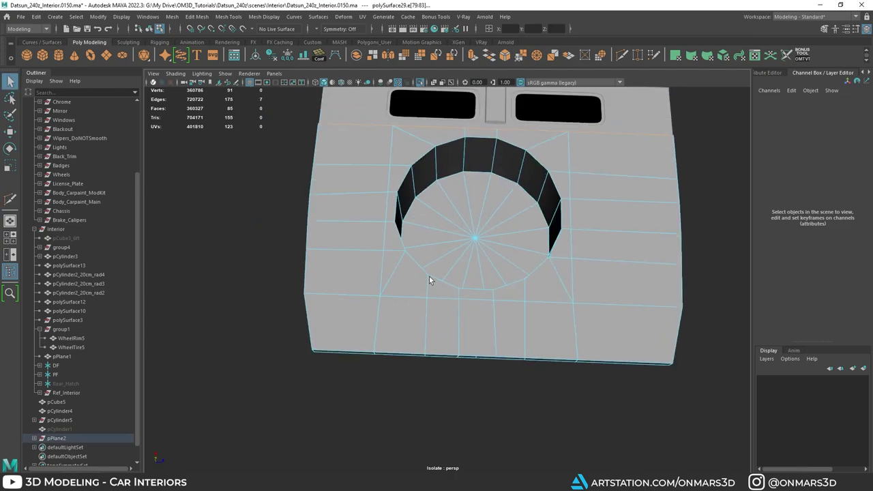
Delete the selected edges on the floor panel containing the round spare-wheel recess.
key("Delete")
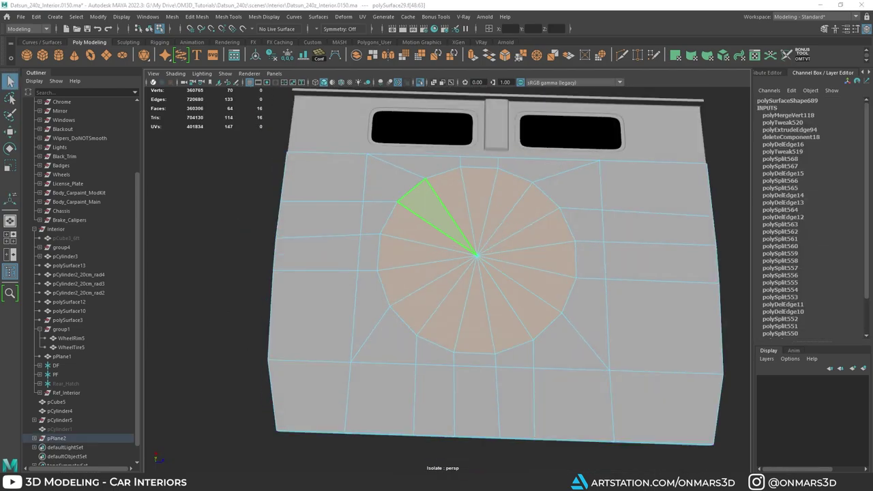
left_click_drag(630, 307, 437, 287, "alt")
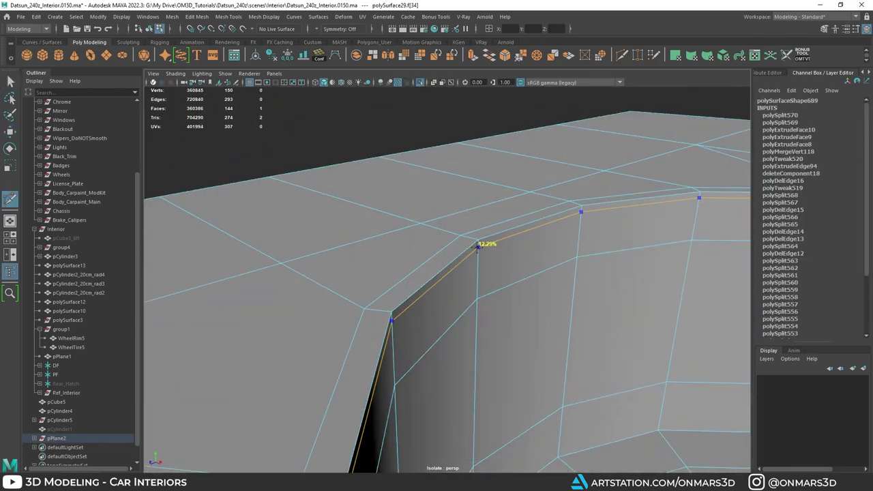
Undo the latest edge loops on the spare-wheel recess and adjust its rim extrusion's Local Translate Z.
key("ctrl+z")
key("ctrl+z")
key("ctrl+z")
key("ctrl+z")
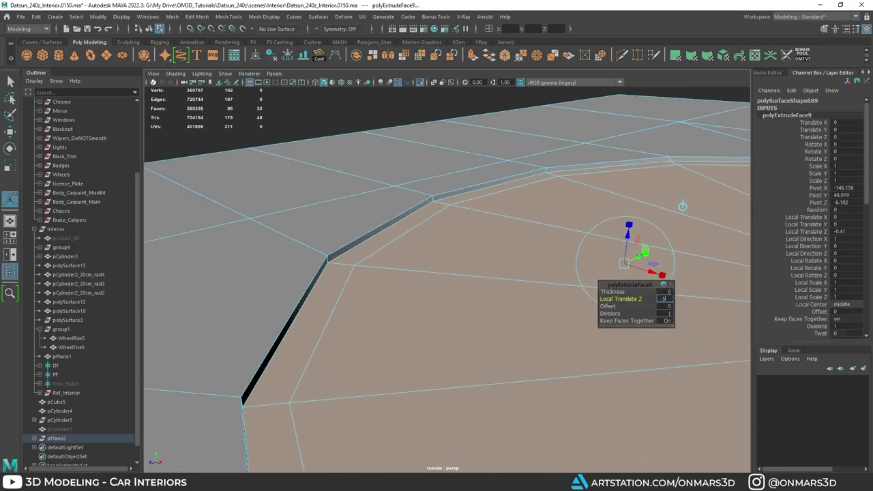
left_click_drag(635, 300, 519, 280)
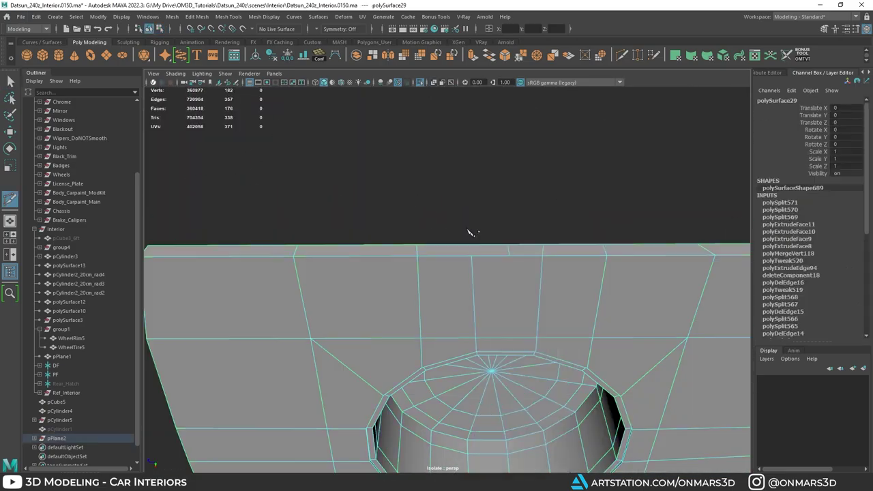
Examine the spare-wheel recess and how the spare wheel sits in the trunk floor.
scroll(470, 232, "down", 5)
left_click_drag(512, 230, 539, 173, "alt")
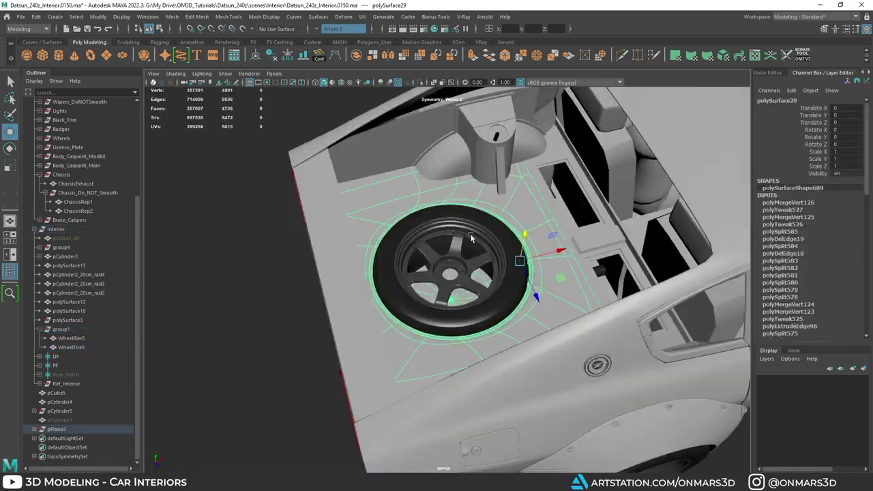
left_click_drag(601, 350, 329, 289)
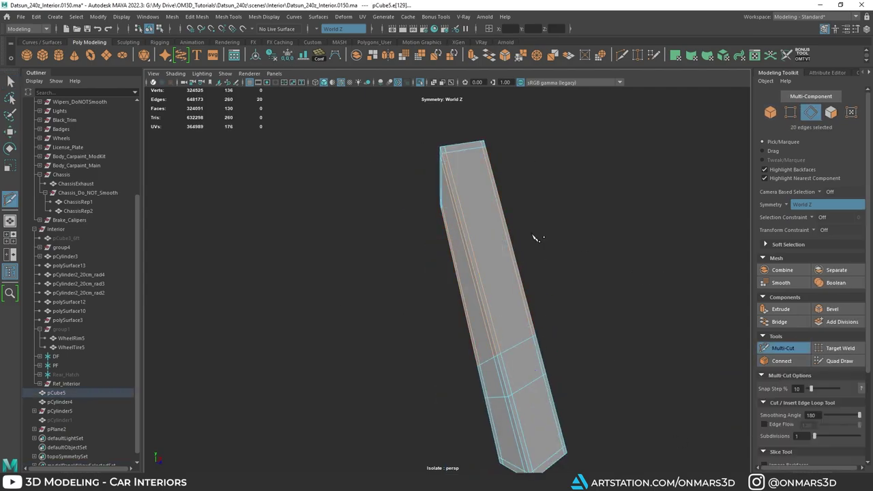
Extrude two groups of faces on the slanted brace with an offset of -0.2 and circularize them.
left_click_drag(525, 303, 477, 328, "alt")
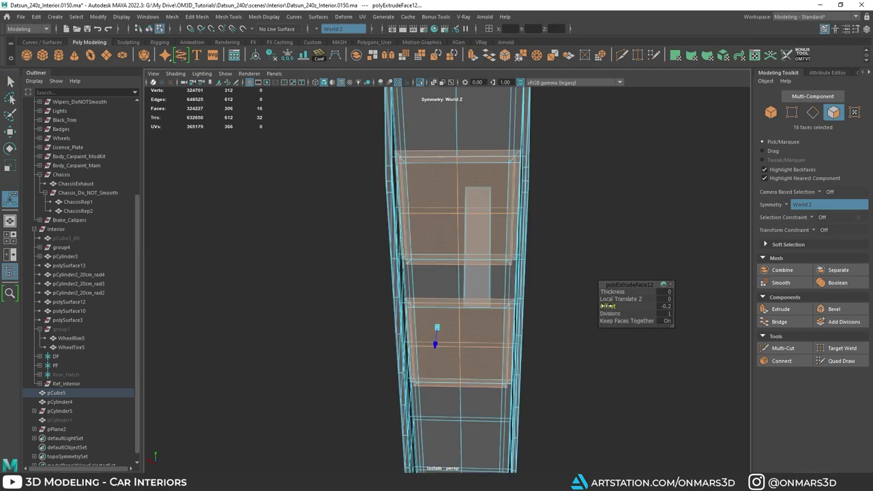
left_click_drag(307, 252, 334, 247, "alt")
right_click_drag(434, 180, 433, 252, "shift")
left_click_drag(600, 286, 397, 243, "alt")
right_click_drag(450, 350, 443, 370, "shift")
left_click_drag(478, 320, 820, 271, "alt")
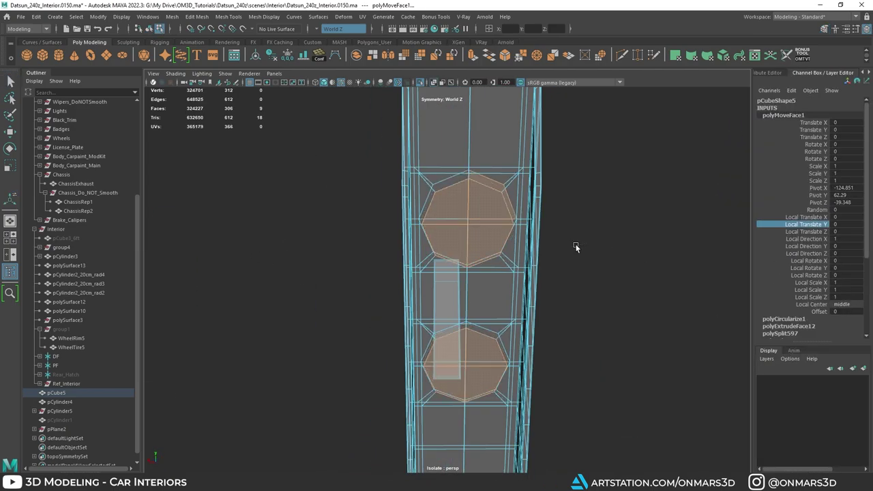
Exclude the stray face and transform the brace's octagonal faces with a Local Translate Y of -0.2.
key("ctrl+z")
key("q")
left_click_drag(575, 246, 580, 273, "alt")
left_click(510, 296, "ctrl")
right_click_drag(471, 287, 466, 334, "shift")
left_click(806, 224)
middle_click_drag(592, 248, 607, 249)
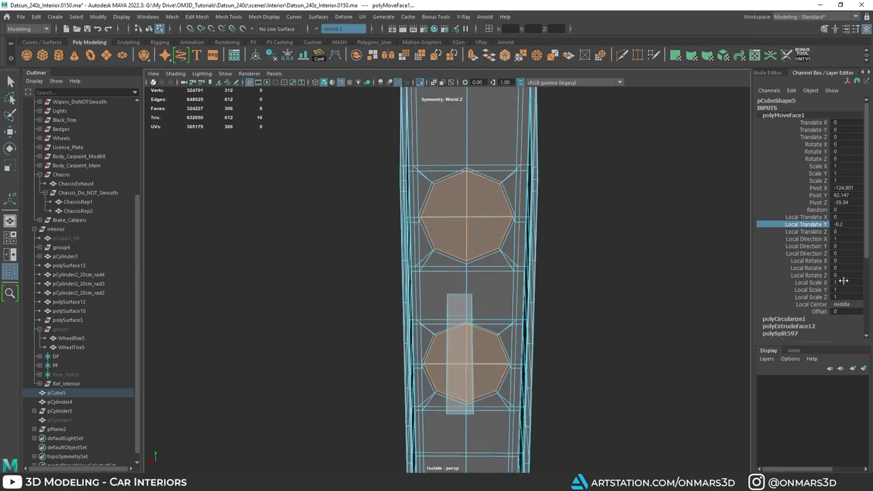
Move the brace's crosswise edges next to the octagonal faces to even out the spacing around them.
left_click_drag(534, 217, 382, 198, "alt")
right_click_drag(471, 232, 471, 188)
key("w")
left_click(504, 197)
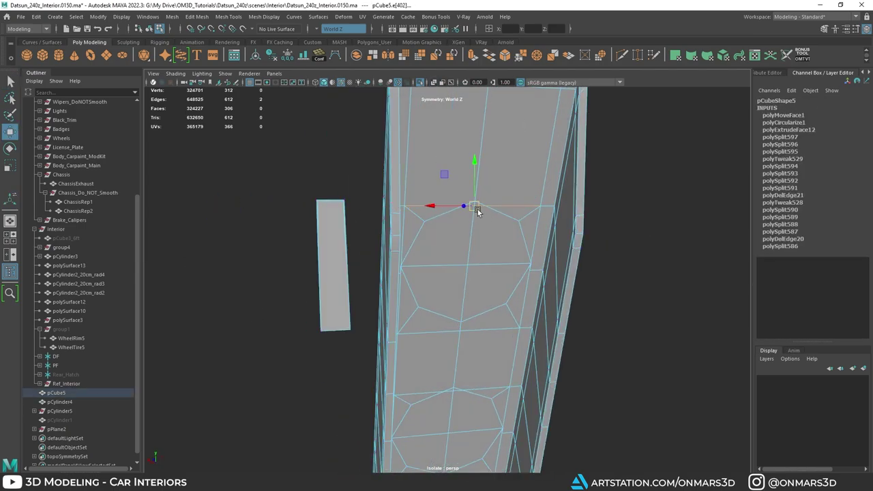
left_click_drag(502, 201, 287, 225, "alt")
left_click(440, 309)
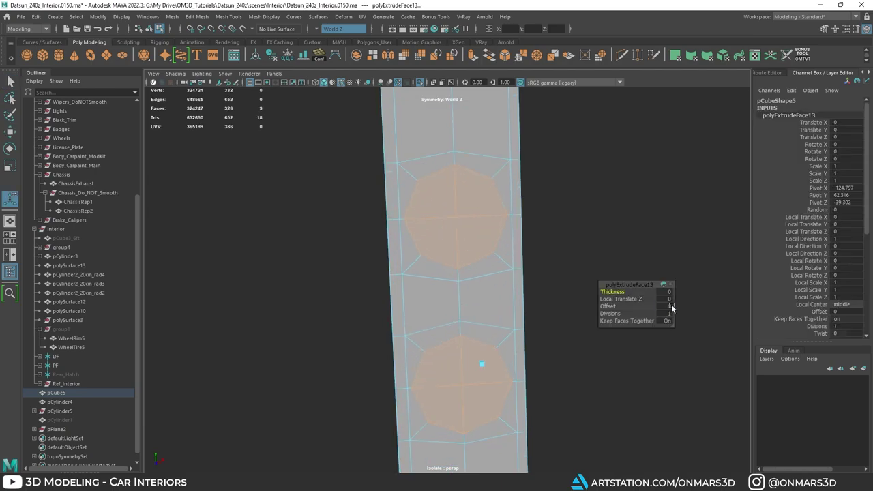
Try to extrude the brace's octagonal faces with an offset of 0.25.
left_click_drag(456, 255, 512, 273, "alt")
left_click_drag(519, 324, 568, 310)
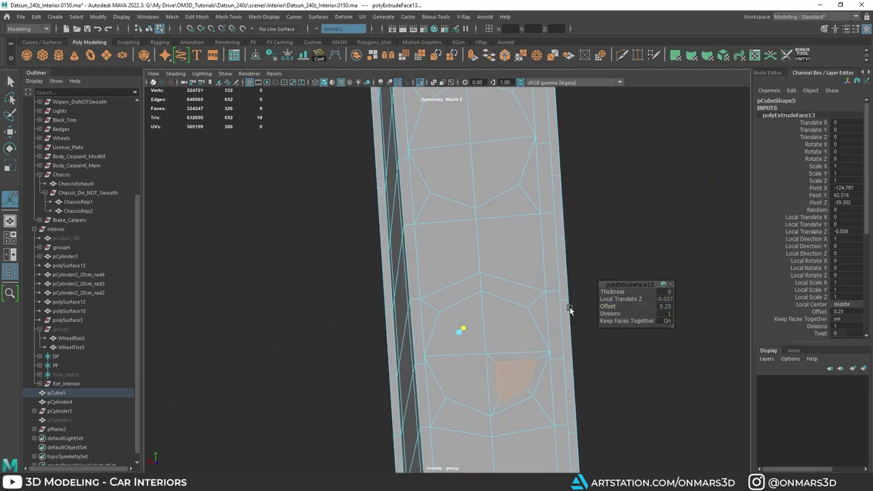
key("ctrl+z")
Deselect the stray face and extrude only the brace's octagonal faces with an inward offset.
left_click(517, 375, "ctrl")
left_click_drag(516, 375, 587, 328, "alt")
key("ctrl+e")
left_click(666, 307)
left_click_drag(440, 270, 327, 280, "alt")
Delete the octagonal inner faces to open the round holes through the brace.
key("q")
left_click(537, 312, "ctrl")
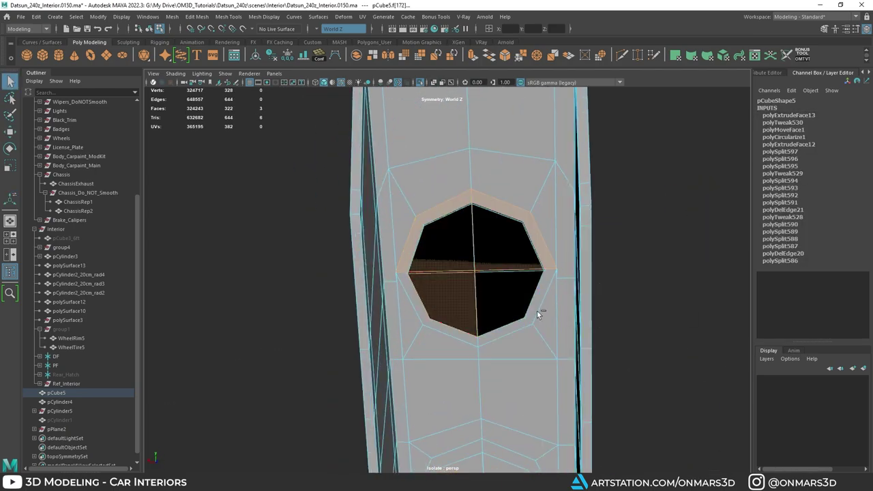
left_click(666, 307)
scroll(468, 322, "down", 3)
key("q")
key("Delete")
left_click(404, 236)
key("Delete")
Merge the loose vertices around the brace's holes to clean up their inner walls.
left_click_drag(404, 235, 410, 253, "alt")
right_click_drag(474, 267, 461, 160, "shift")
middle_click_drag(409, 260, 315, 261, "alt")
left_click_drag(525, 308, 504, 282)
scroll(443, 273, "down", 4)
right_click_drag(450, 210, 440, 155, "shift")
Bevel the rim edges of the brace's holes and insert supporting edge loops around them.
left_click_drag(573, 234, 635, 280, "alt")
key("ctrl+b")
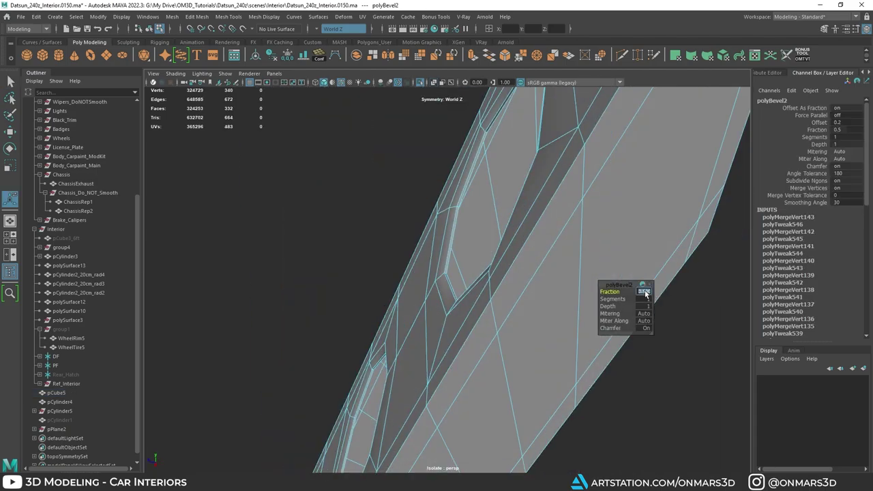
key("q")
left_click_drag(518, 239, 448, 223, "alt")
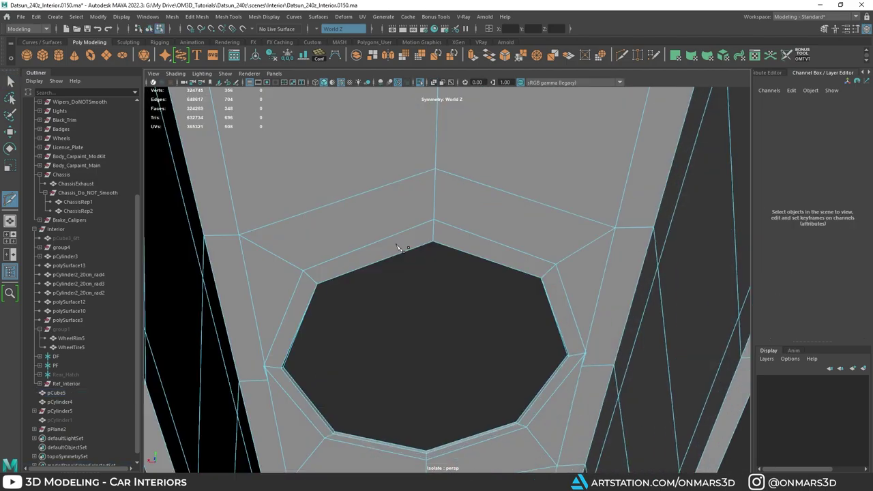
scroll(396, 244, "down", 5)
scroll(497, 189, "up", 5)
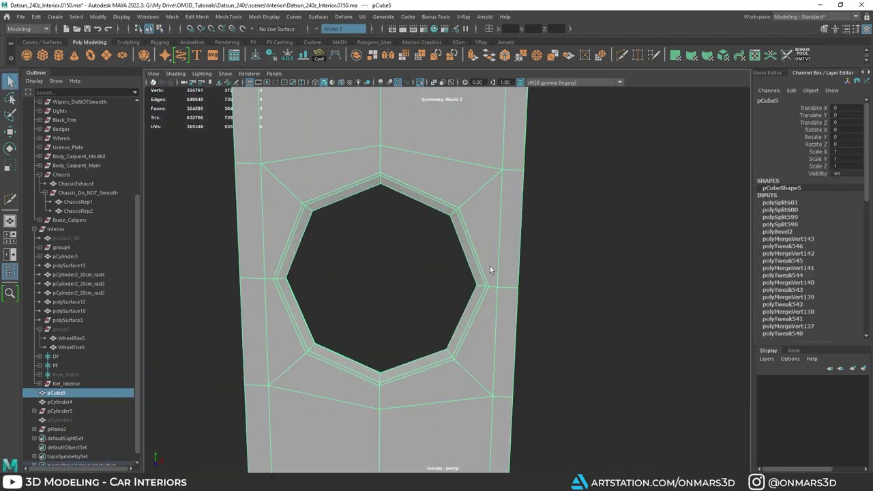
Select the rings of faces inside the brace's holes and shift them about 0.246 along local Z.
scroll(489, 271, "up", 2)
left_click_drag(448, 321, 402, 285, "alt")
scroll(401, 285, "up", 3)
double_click(402, 285, "shift")
scroll(436, 260, "down", 5)
right_click_drag(478, 225, 503, 222, "shift")
left_click_drag(397, 192, 404, 194)
left_click_drag(450, 225, 498, 232, "alt")
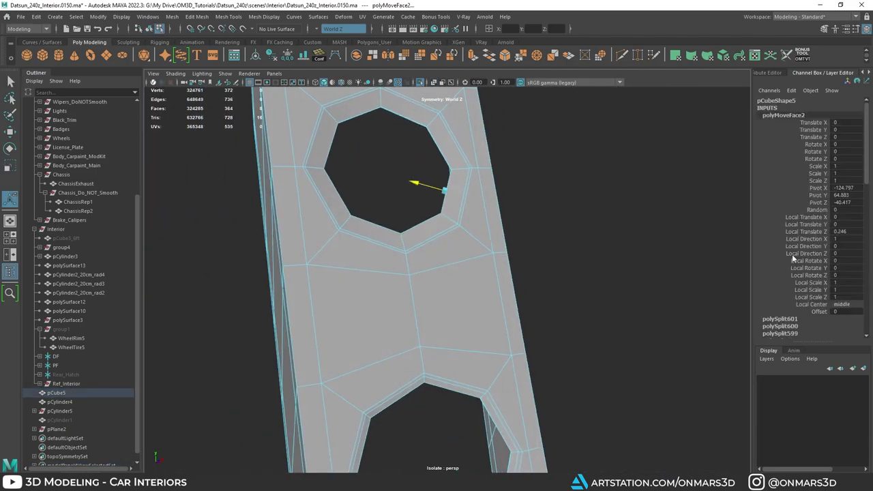
Repeat the face transform on the hole rims with a Local Translate Z of 0.25 and check the smoothed brace.
scroll(546, 218, "up", 6)
key("g")
left_click(846, 231)
type("0.25")
key("Return")
scroll(519, 273, "down", 5)
left_click_drag(546, 273, 478, 307, "alt")
middle_click_drag(478, 307, 488, 367, "alt")
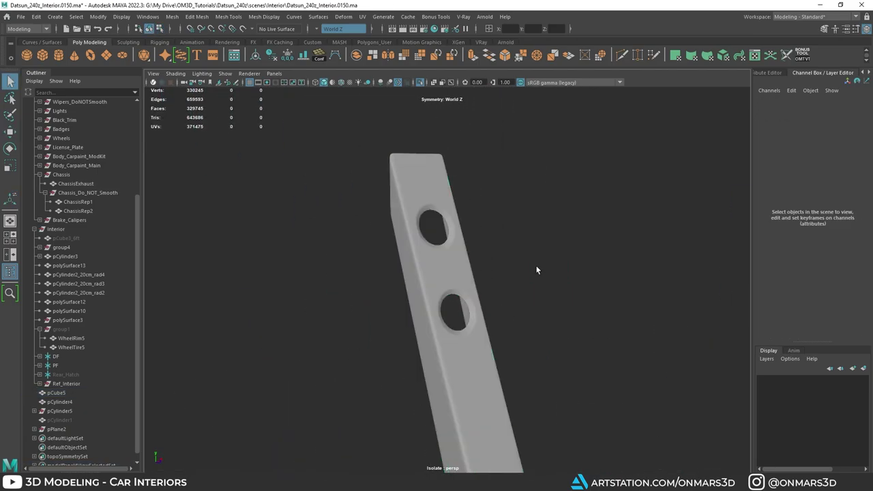
Mirror the drilled brace across world Z to the opposite strut tower and check both within the full interior.
scroll(535, 267, "down", 10)
key("ctrl+1")
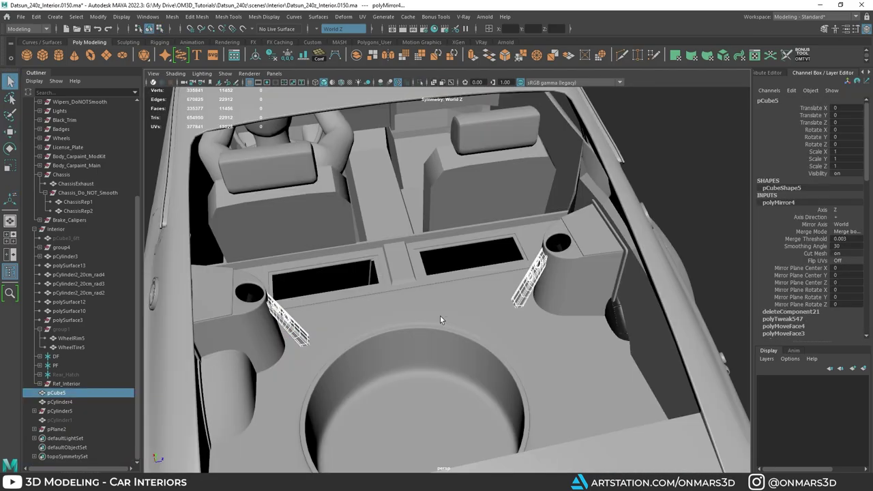
left_click_drag(440, 316, 521, 299, "alt")
left_click(534, 256)
scroll(488, 269, "down", 4)
left_click_drag(534, 257, 518, 272, "alt")
scroll(517, 272, "up", 5)
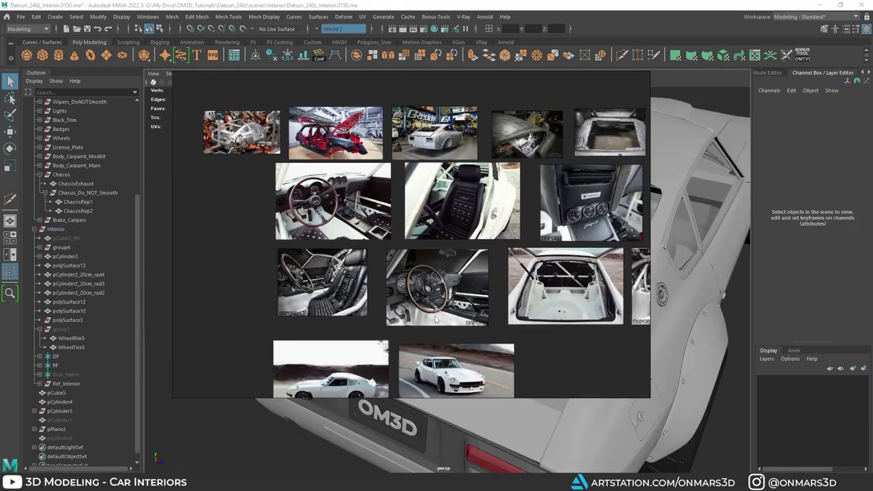
Fit a 16-sided cylinder of radius 1.7 along the windshield pillar as a roll-cage tube, extending its height to about 68.2.
scroll(341, 260, "up", 5)
scroll(375, 273, "down", 4)
scroll(478, 281, "up", 4)
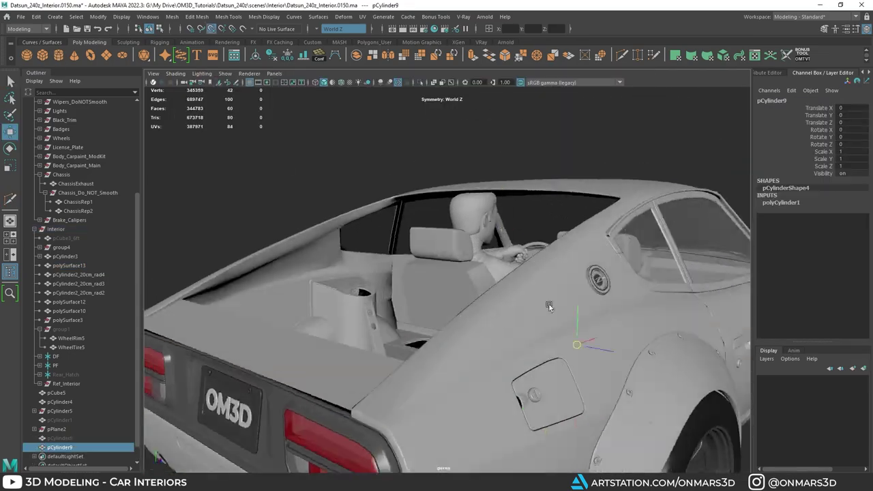
key("f")
scroll(483, 280, "up", 3)
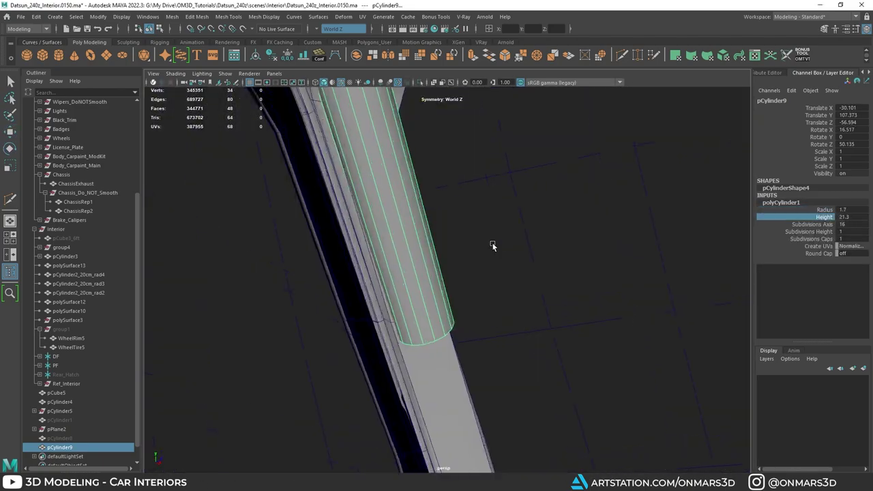
scroll(489, 264, "down", 5)
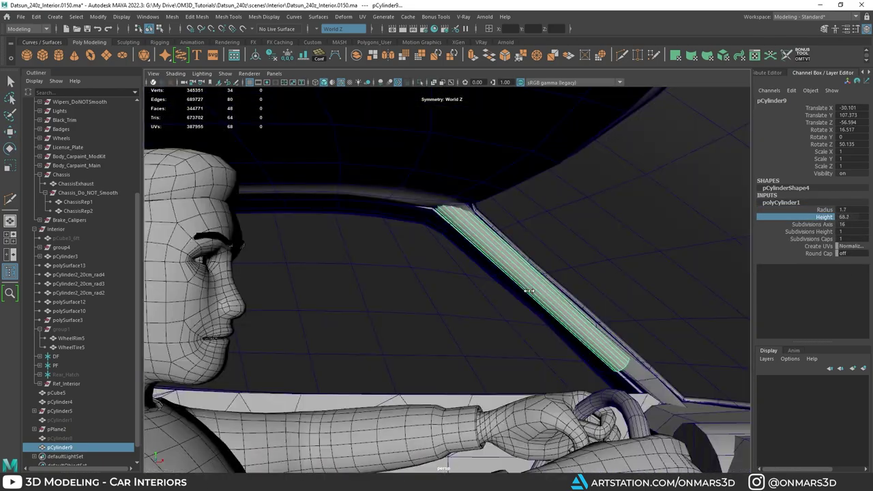
Duplicate the tube as a horizontal door bar with Rotate Z 90 and lower it along the door opening to Translate Y about 38.4.
left_click_drag(607, 266, 495, 206, "alt")
key("ctrl+d")
key("w")
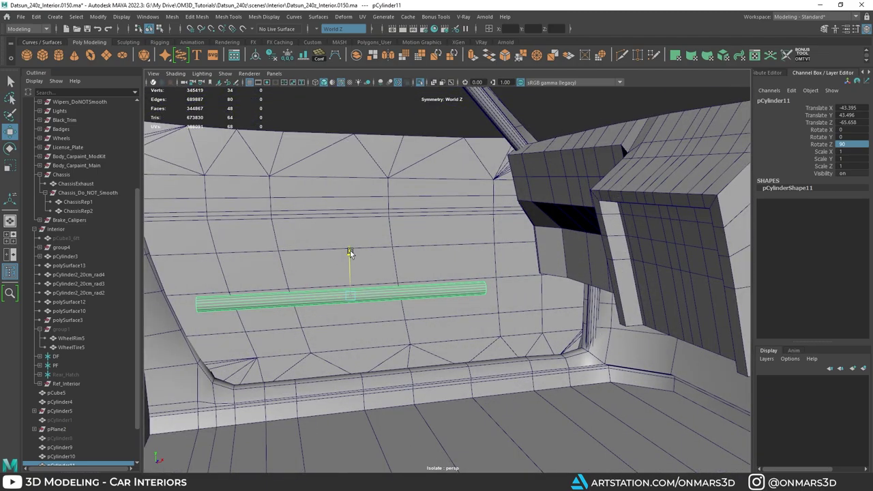
left_click_drag(350, 251, 343, 271)
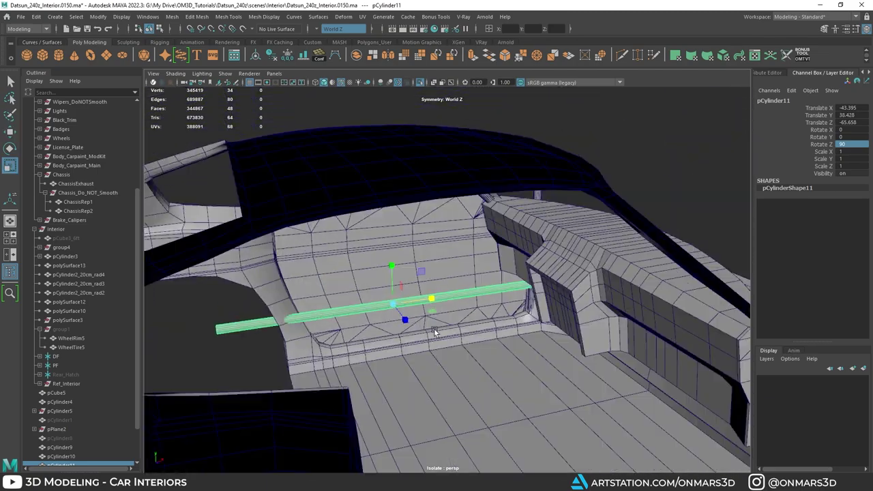